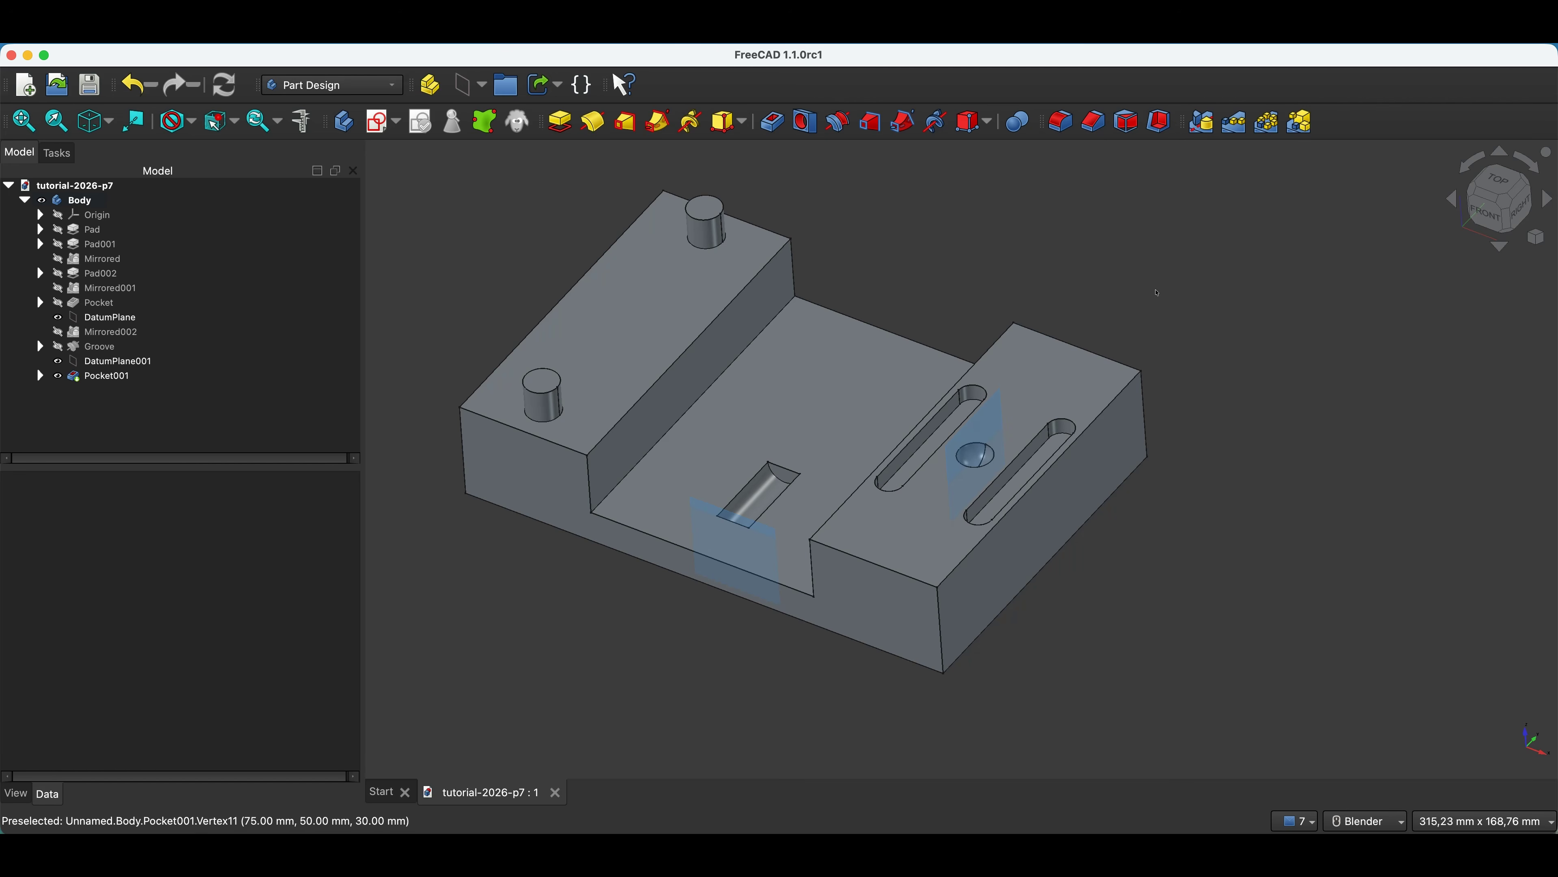
- Close the tutorial-2026-p7 document and create a new file with a parametric body
click(555, 792)
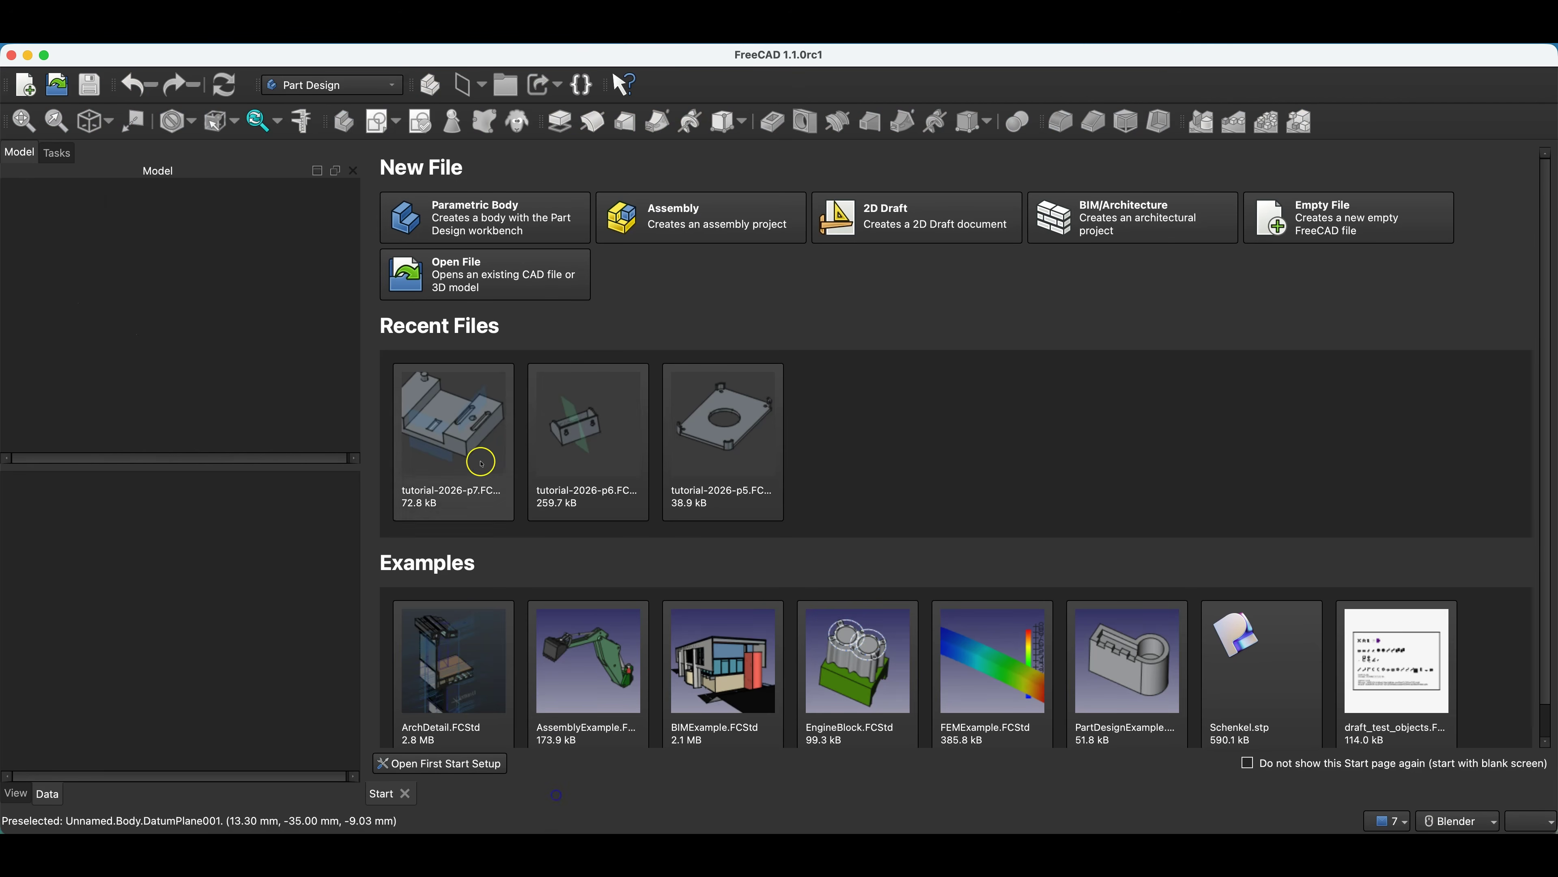
click(491, 224)
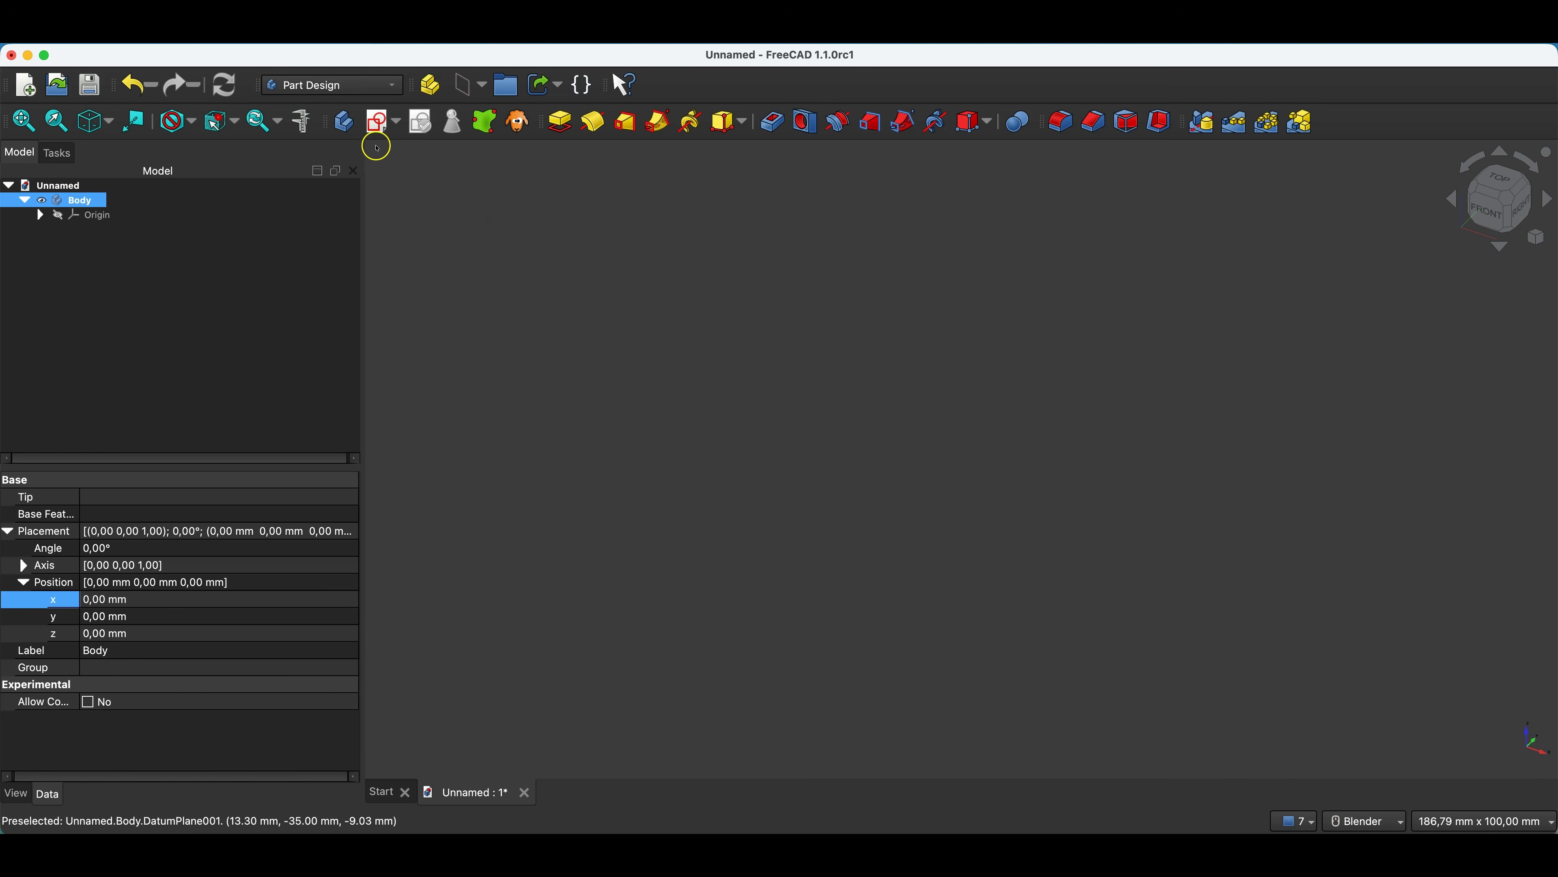
- Sketch a hexagon with a 50 mm circumradius on the XY plane, centred on the origin with a corner on the horizontal axis
click(376, 131)
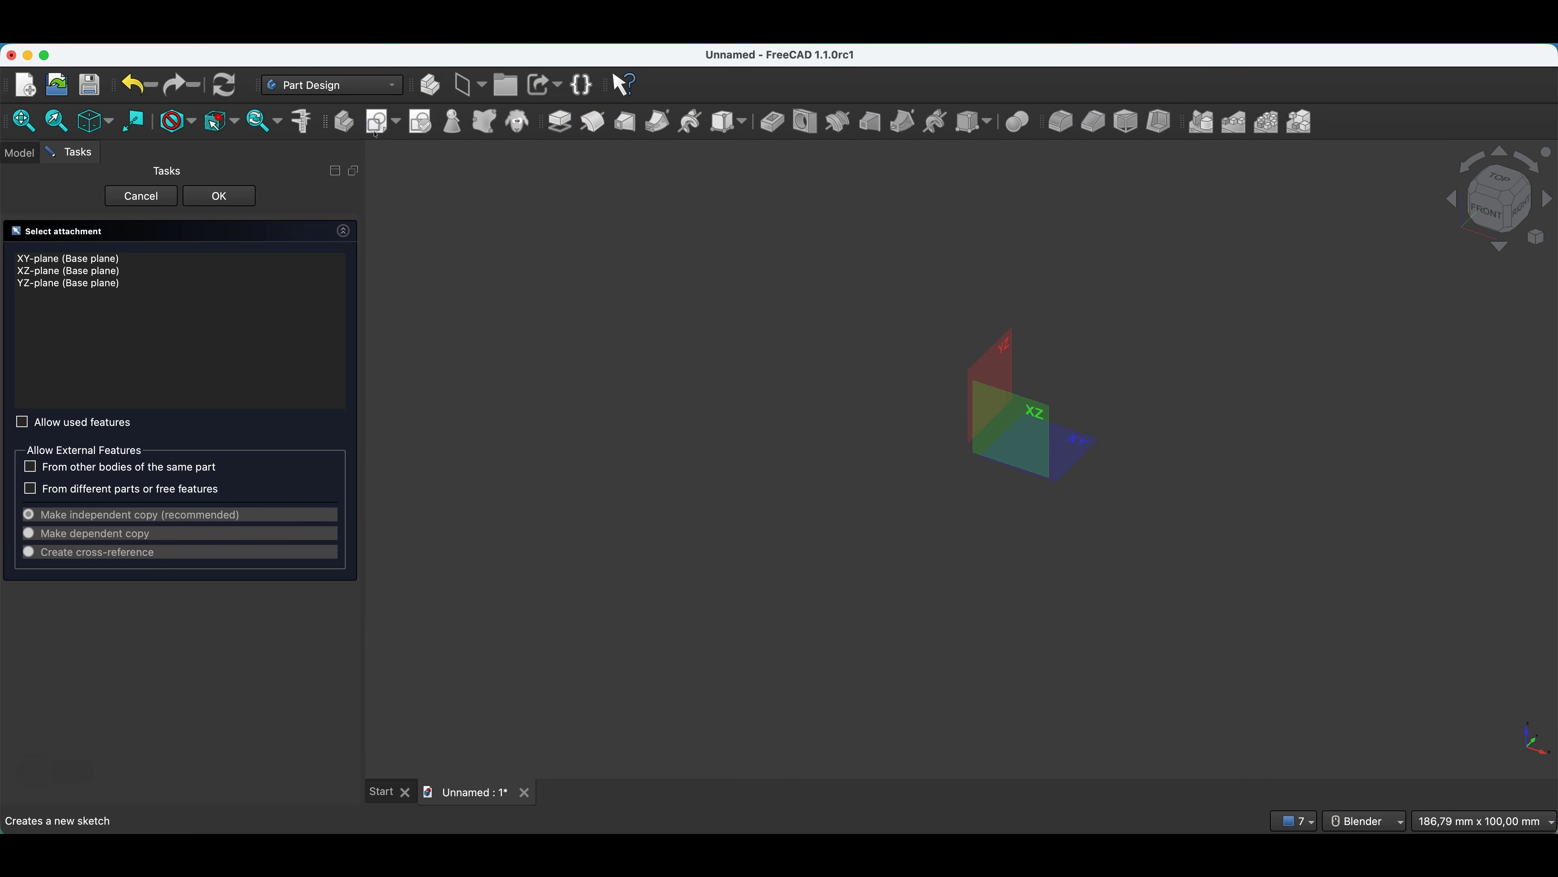
click(1085, 446)
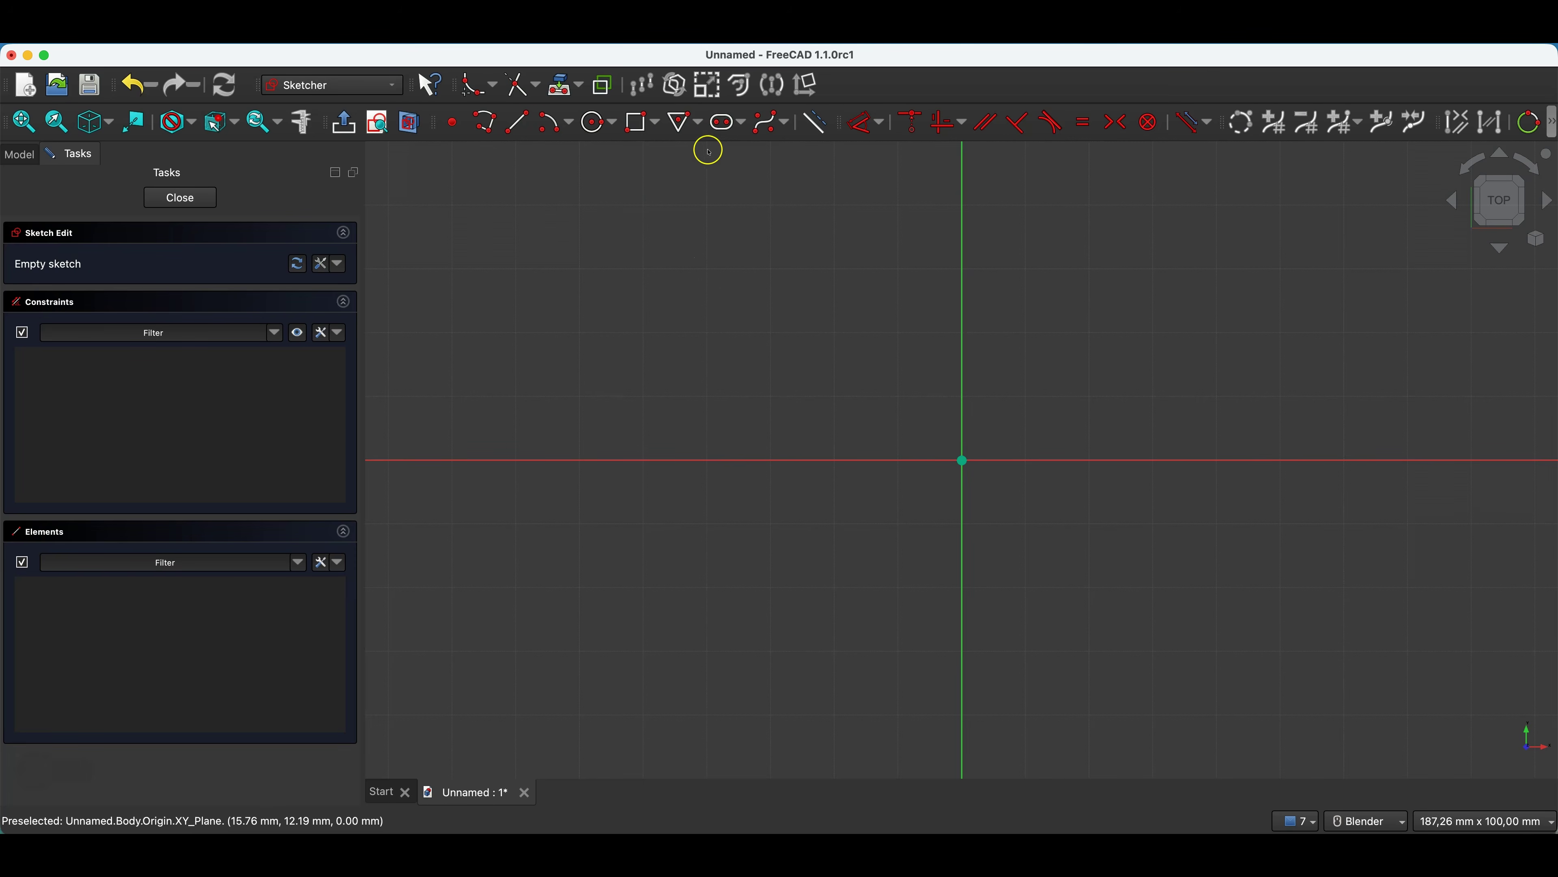
click(700, 126)
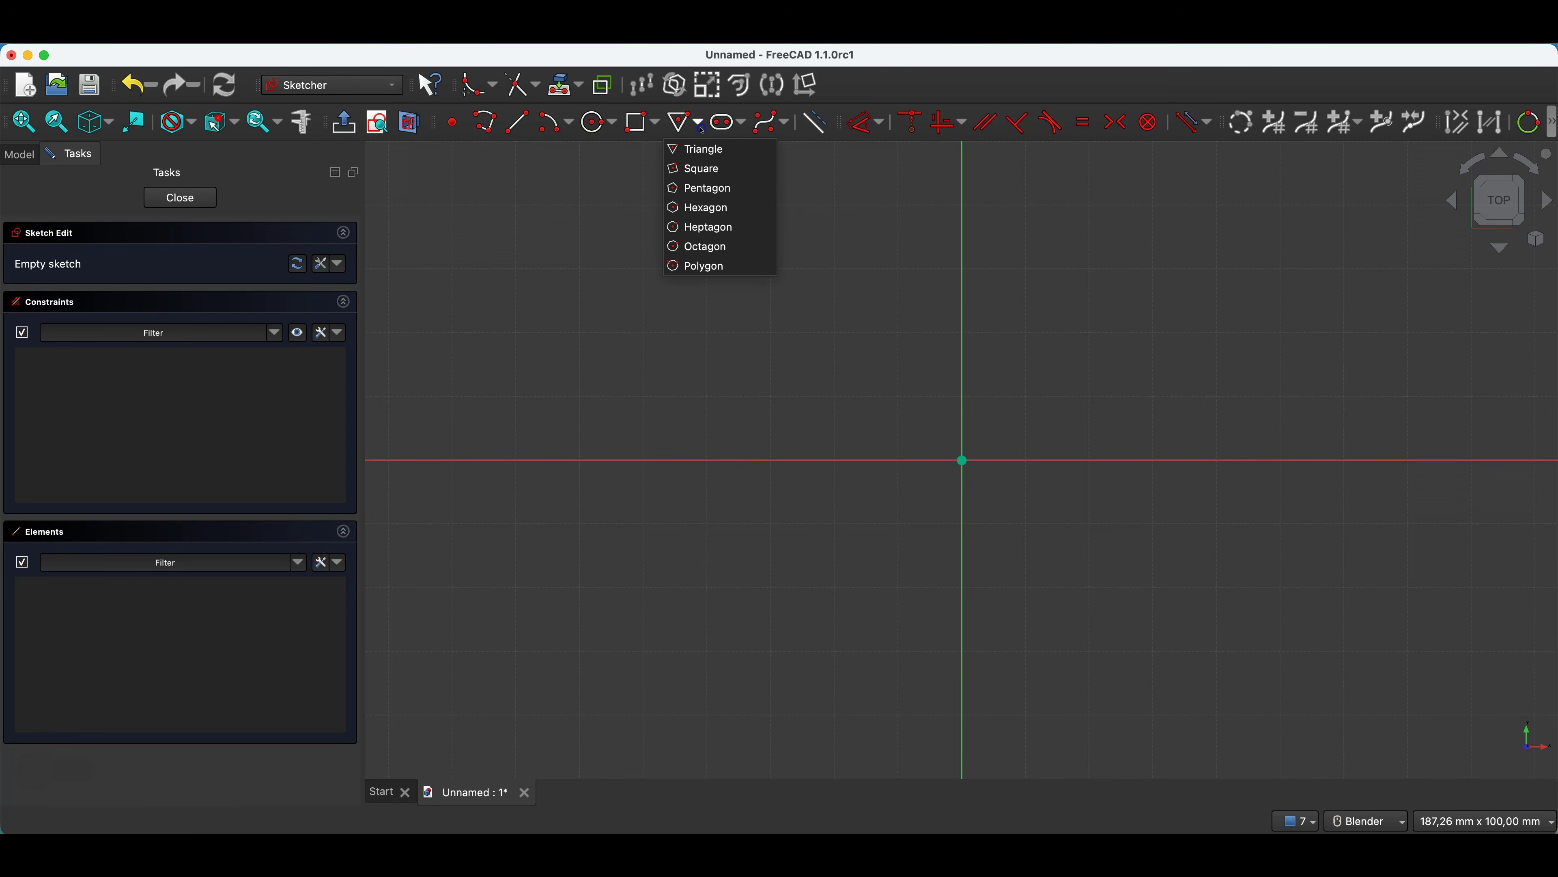
click(710, 209)
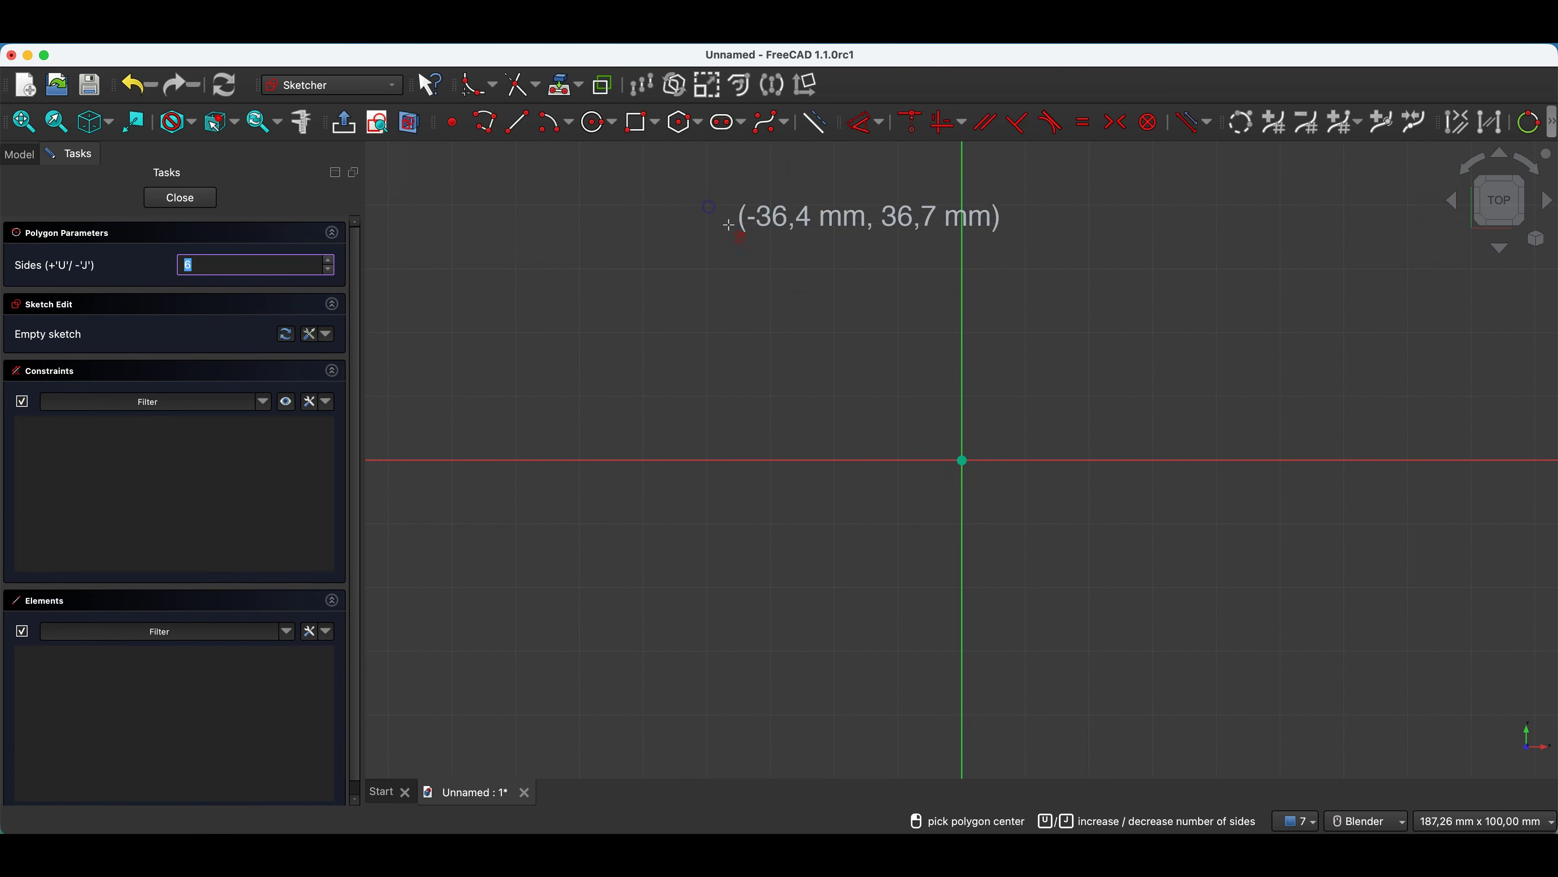
click(964, 458)
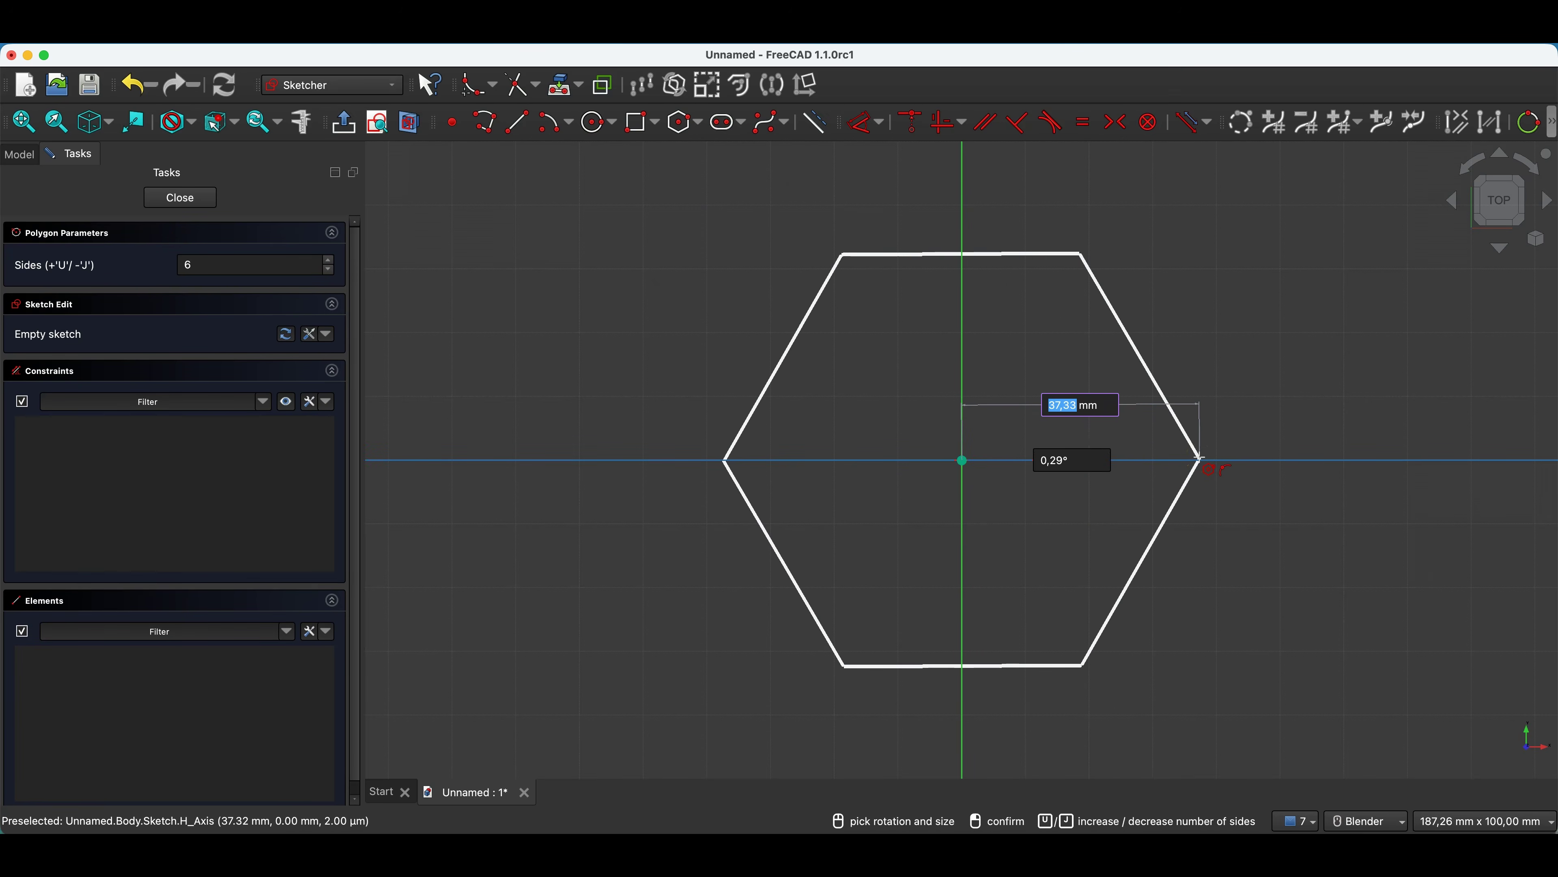
text(50)
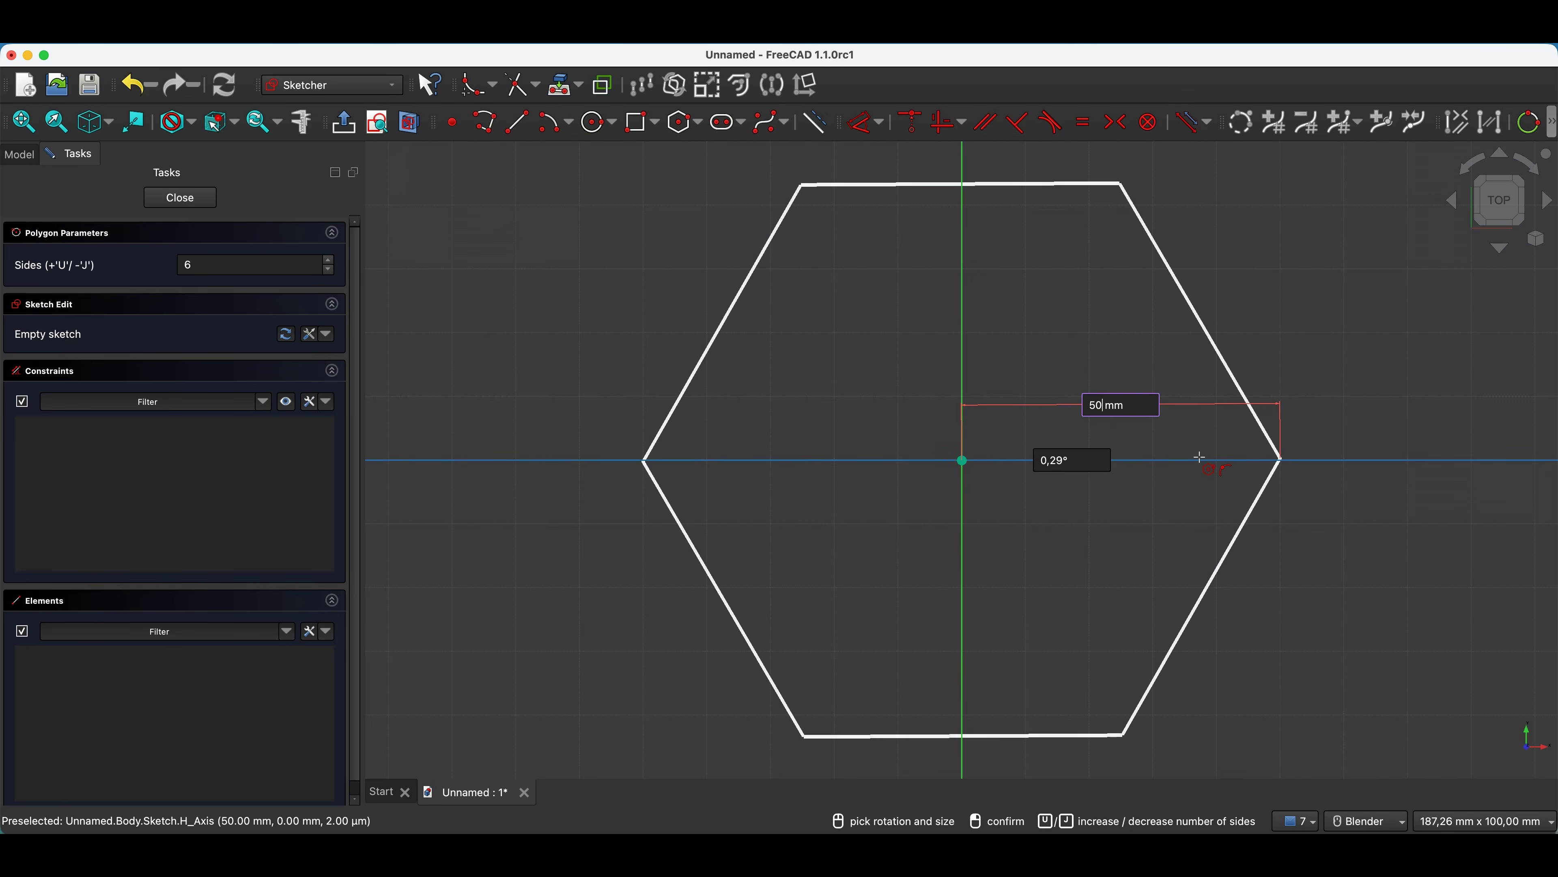
key(Tab)
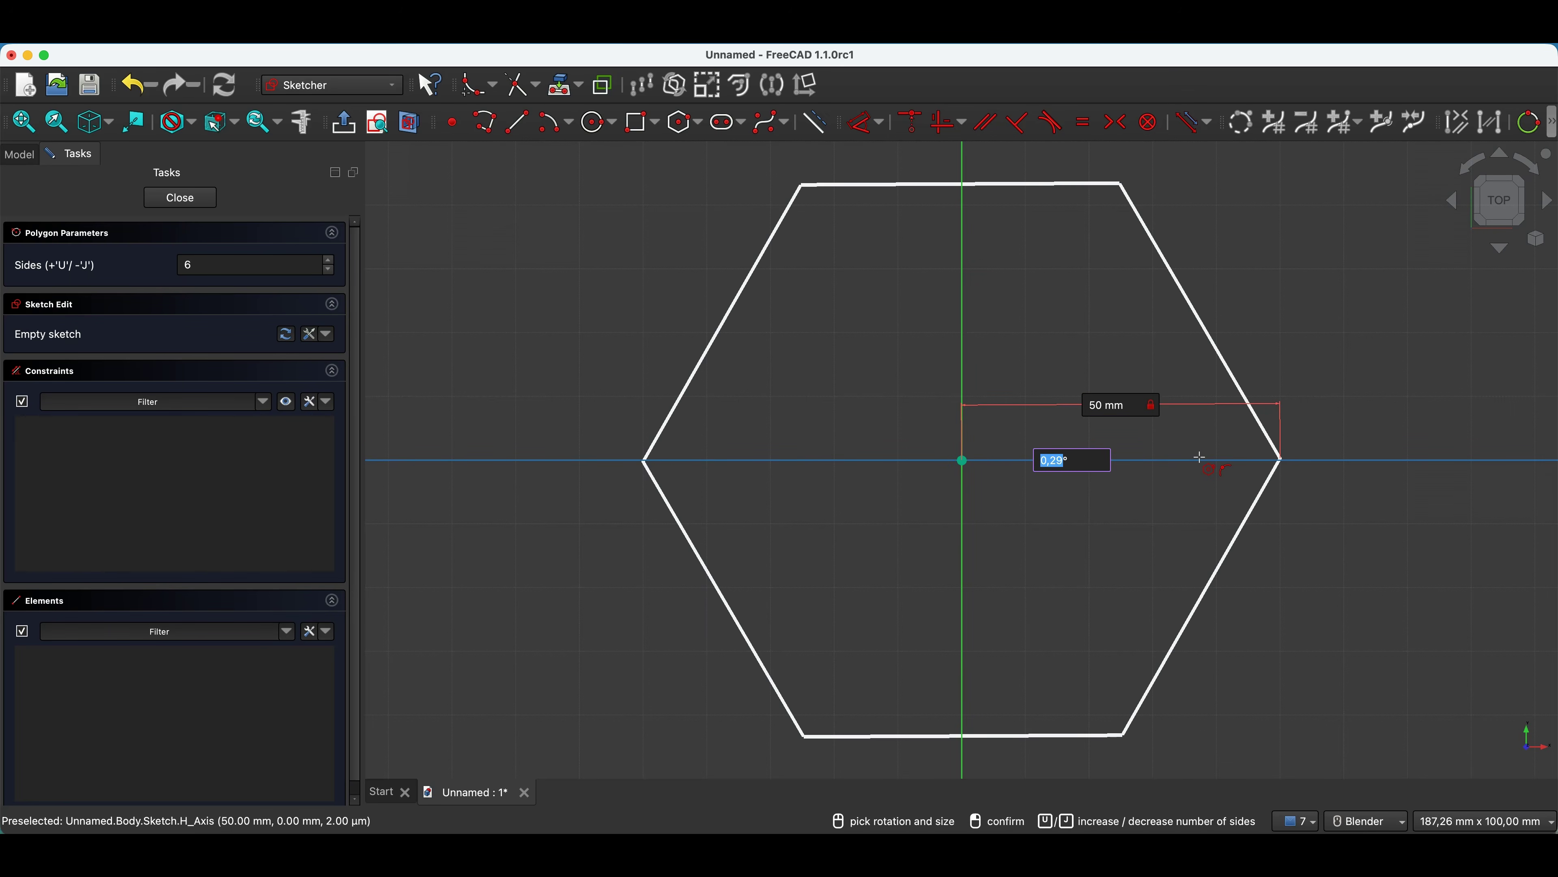
click(1305, 459)
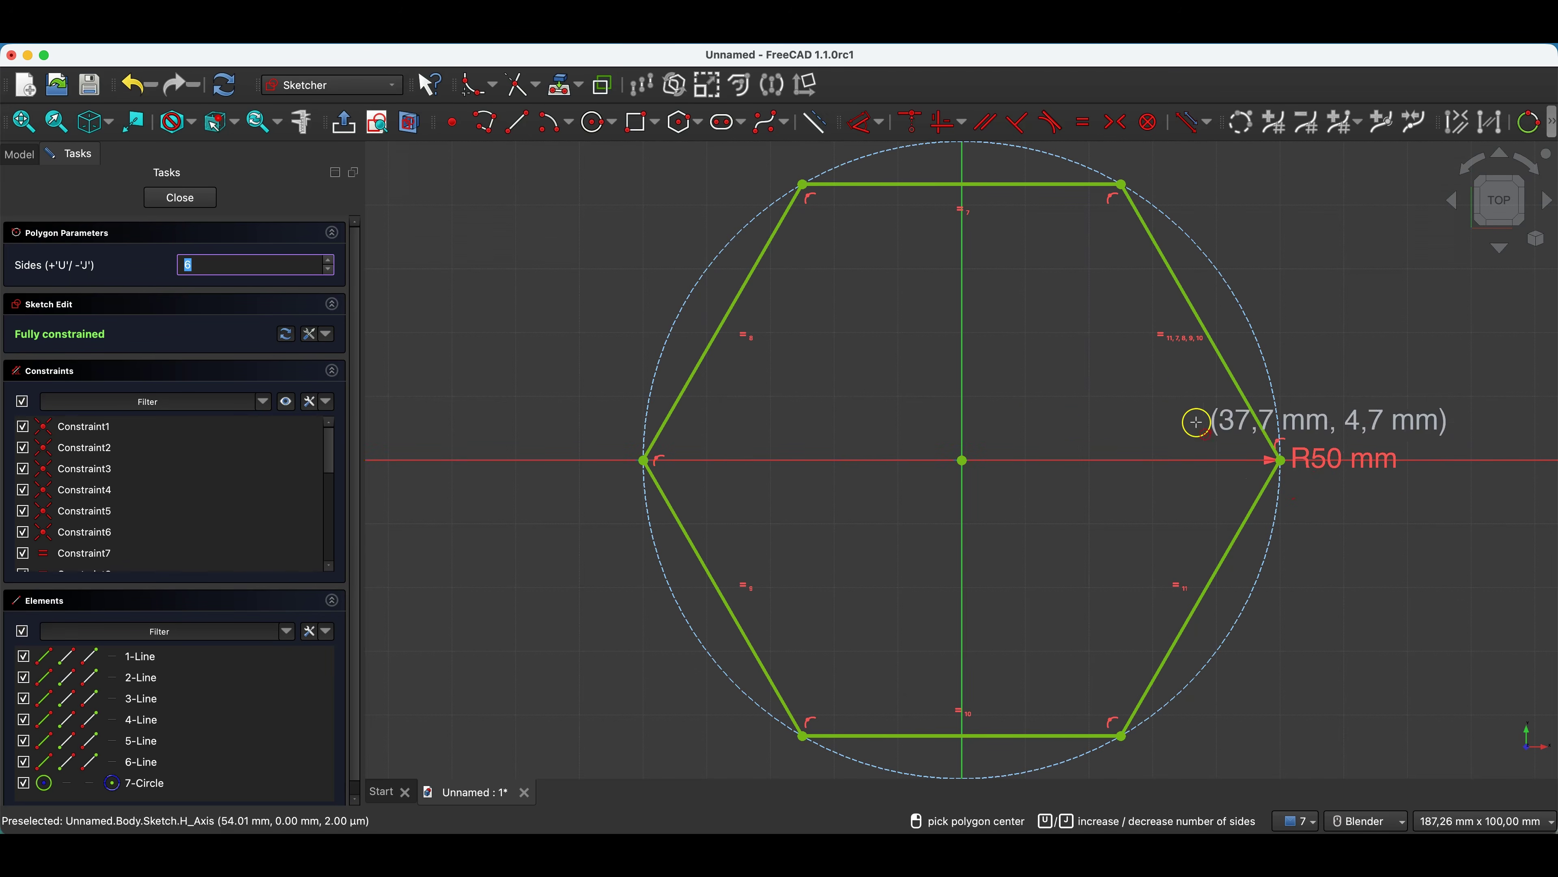
click(191, 198)
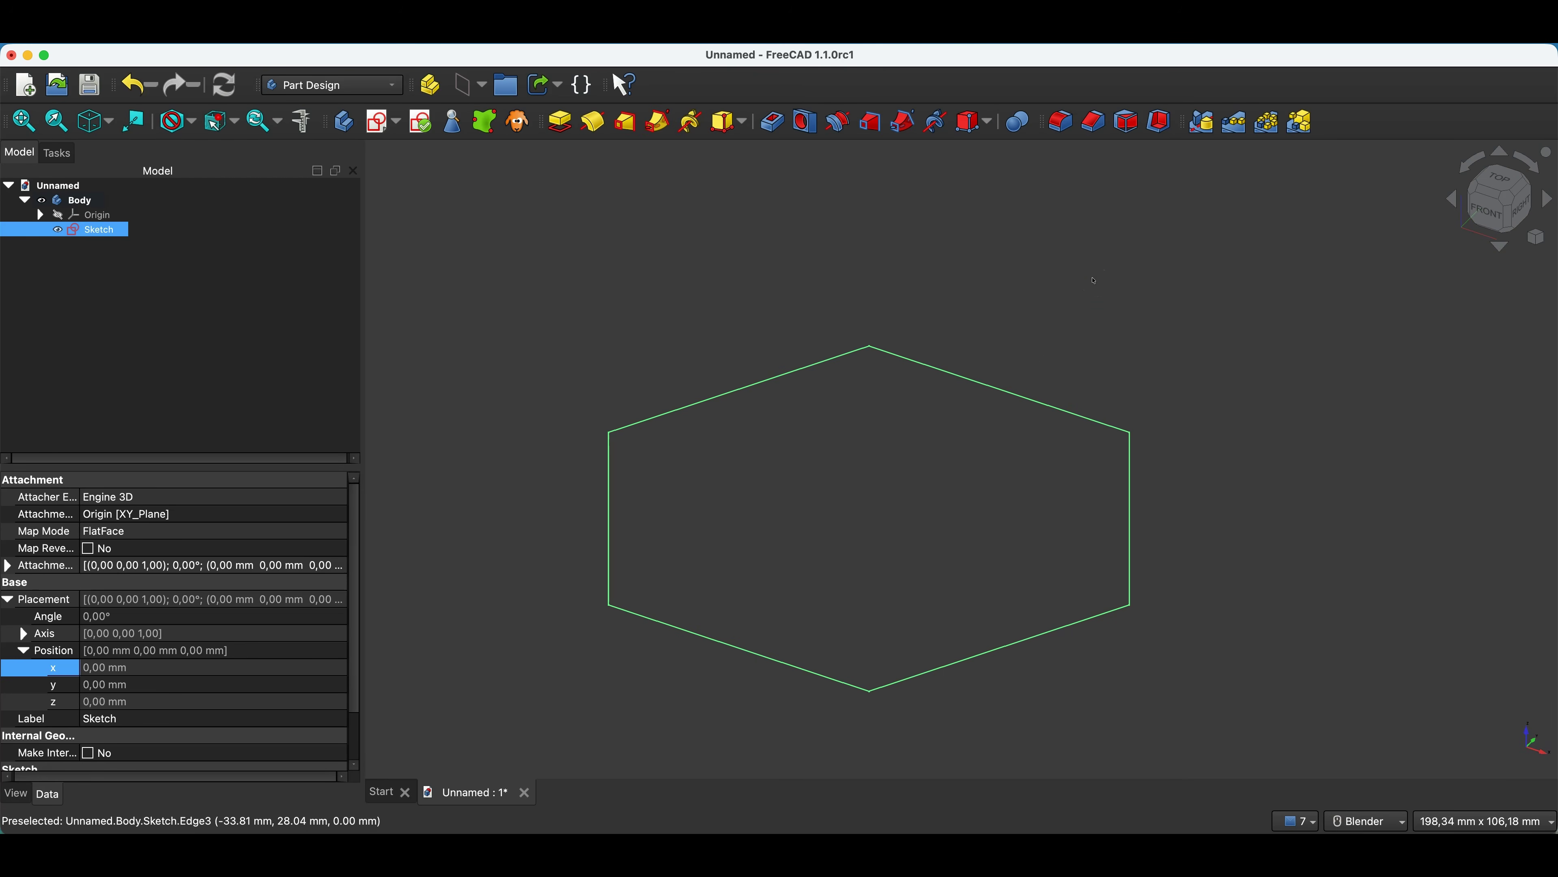
click(1094, 279)
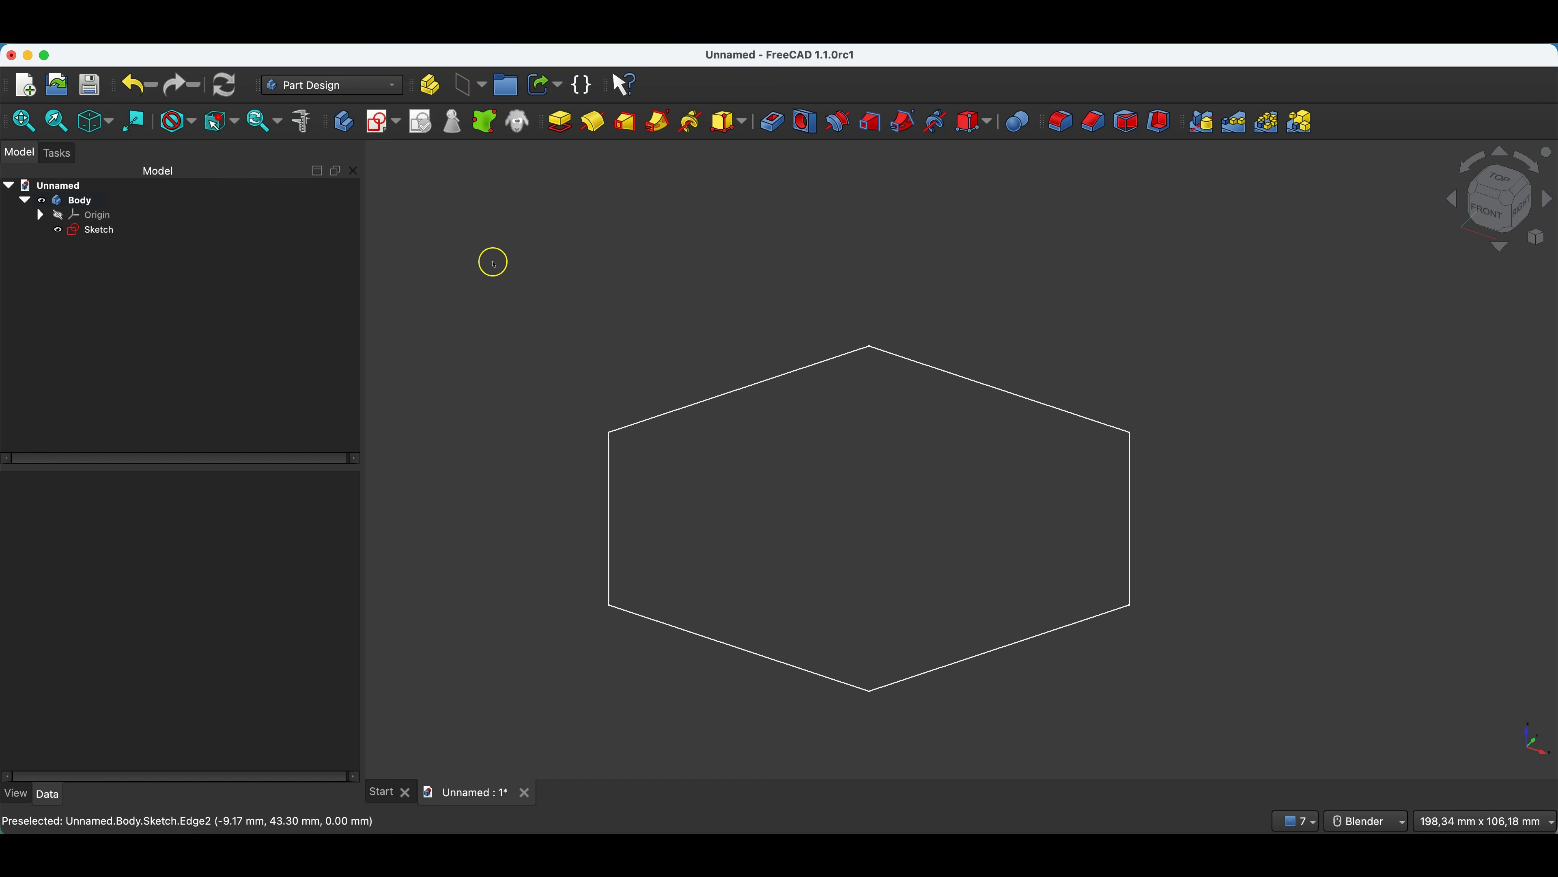
click(466, 87)
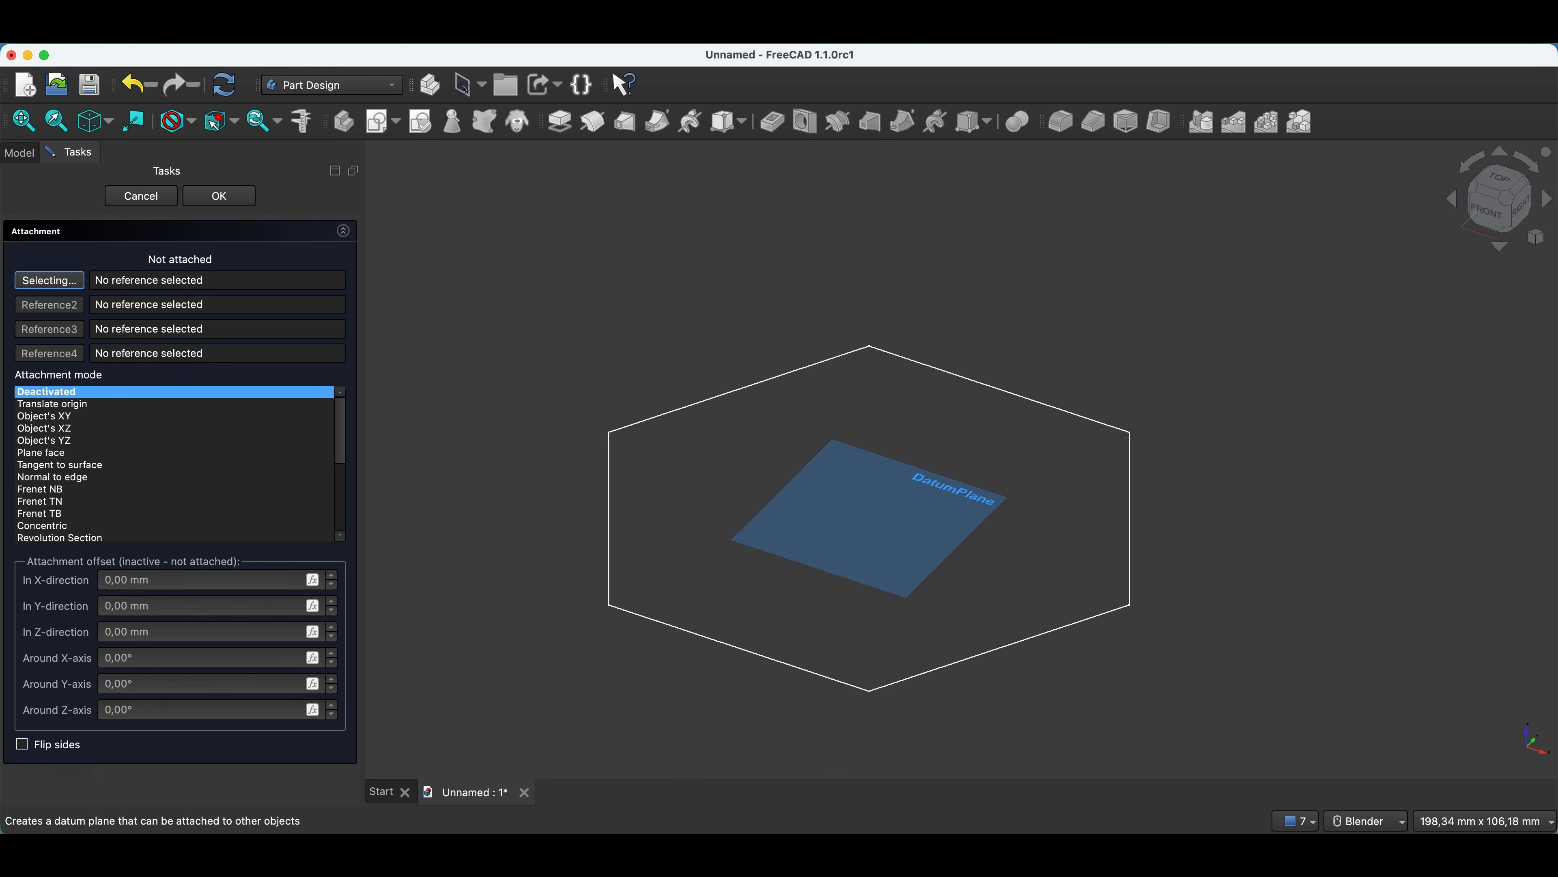
middle_drag(804, 561, 819, 532)
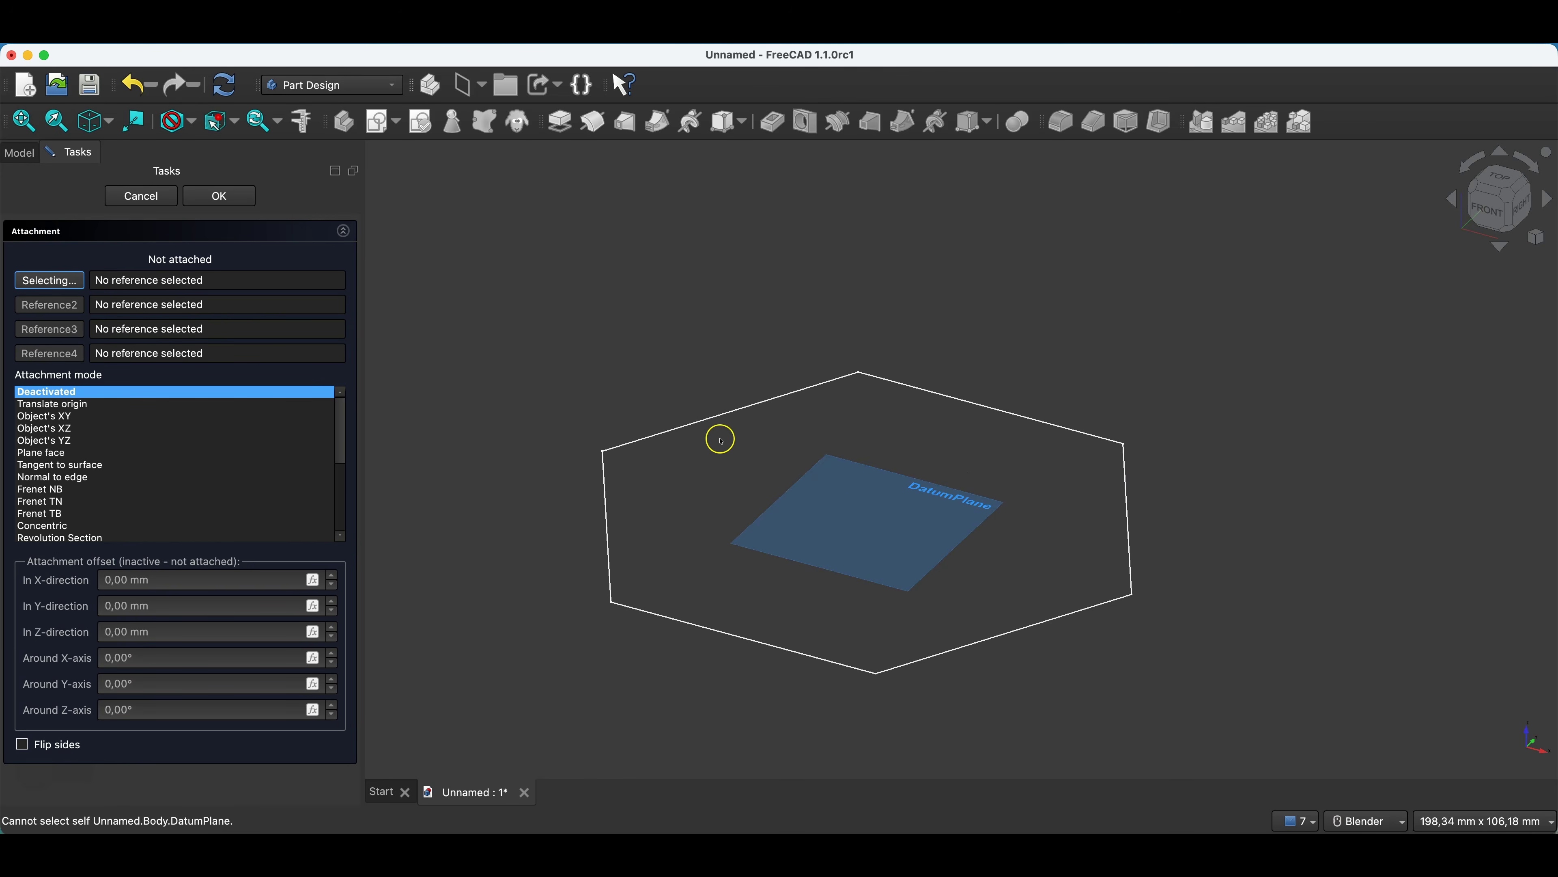
click(136, 197)
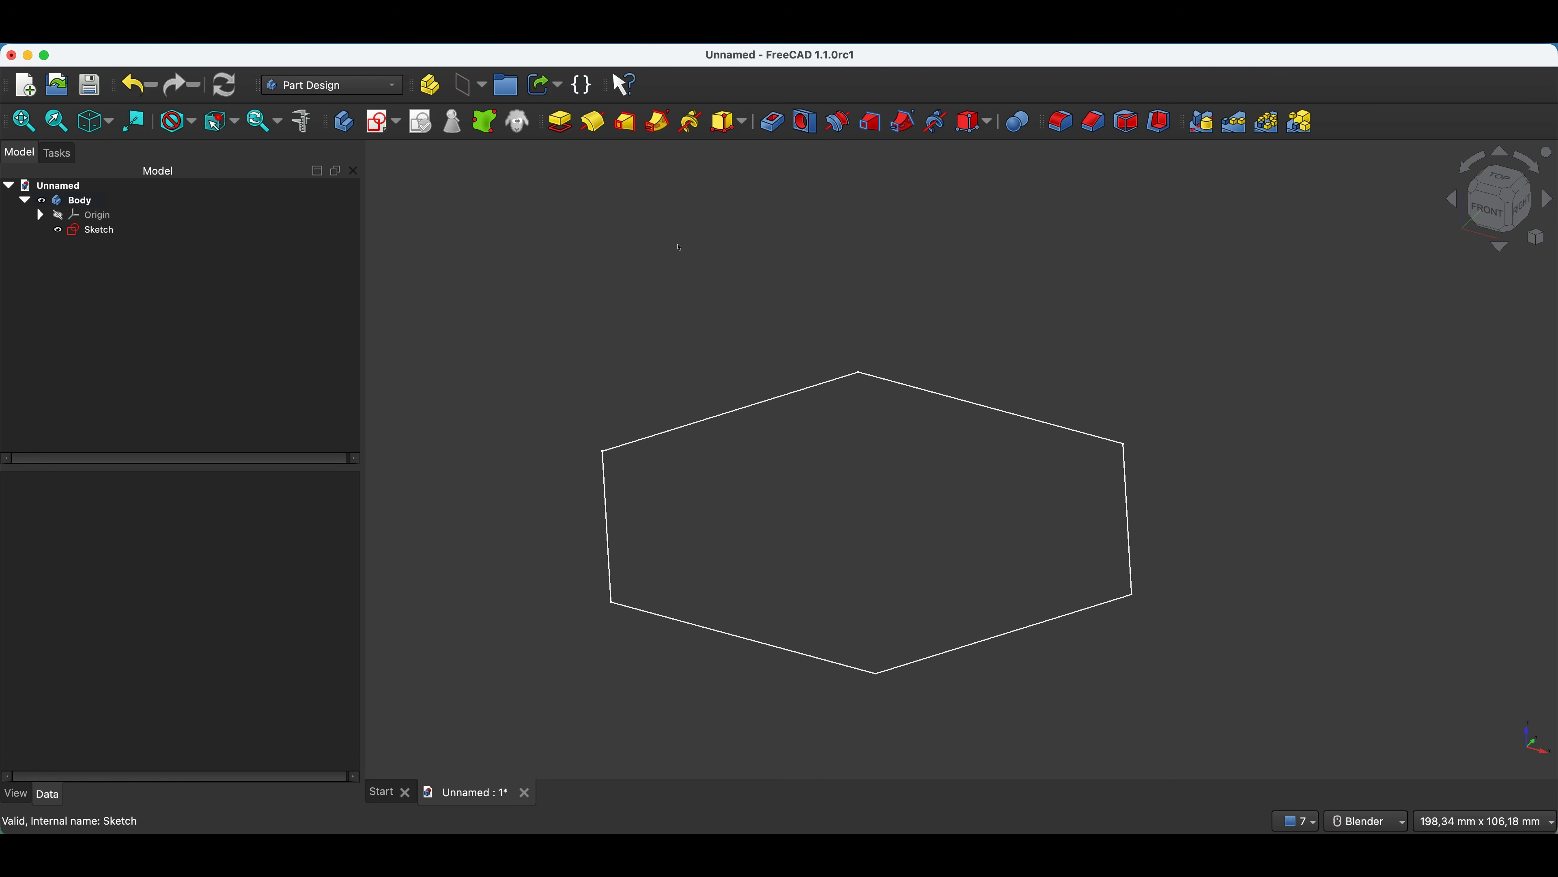
click(645, 262)
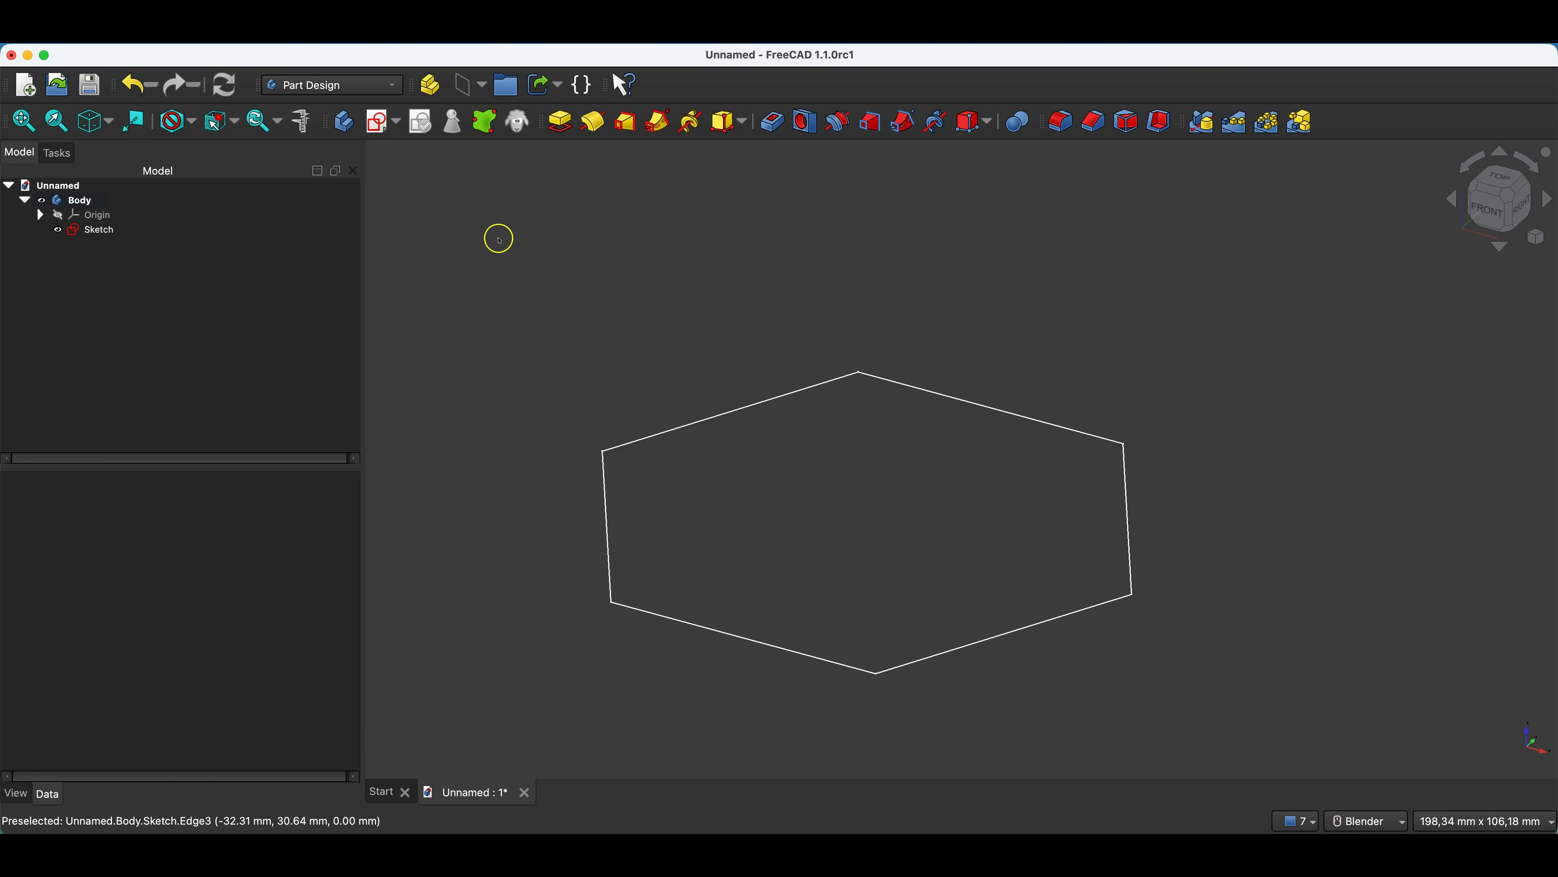
- Examine the attachment modes offered for an unattached datum plane, without keeping the plane
click(466, 86)
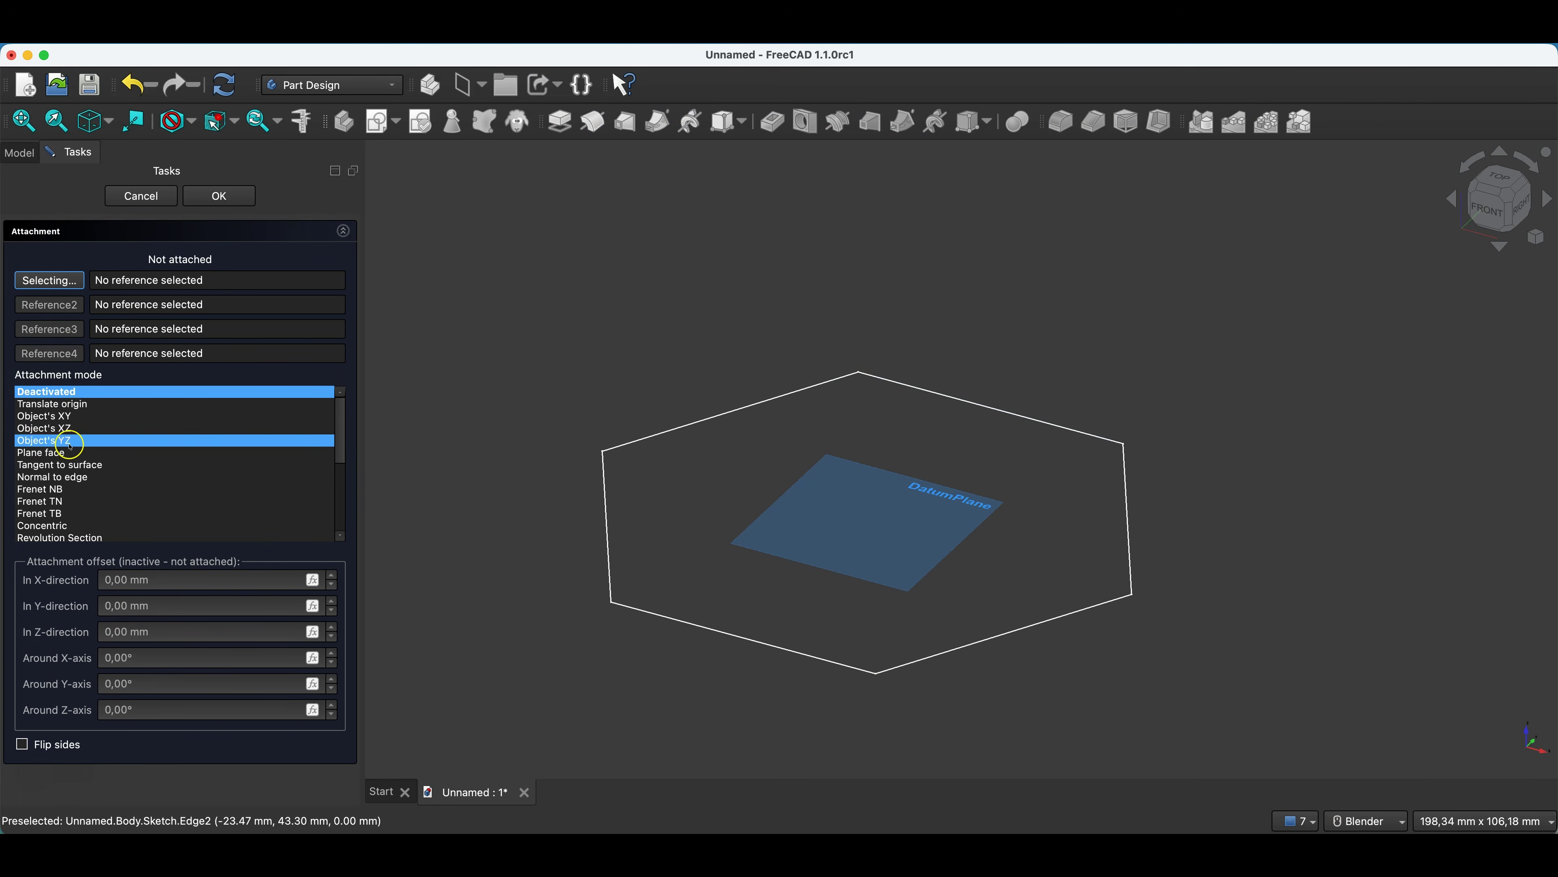
click(74, 416)
click(49, 428)
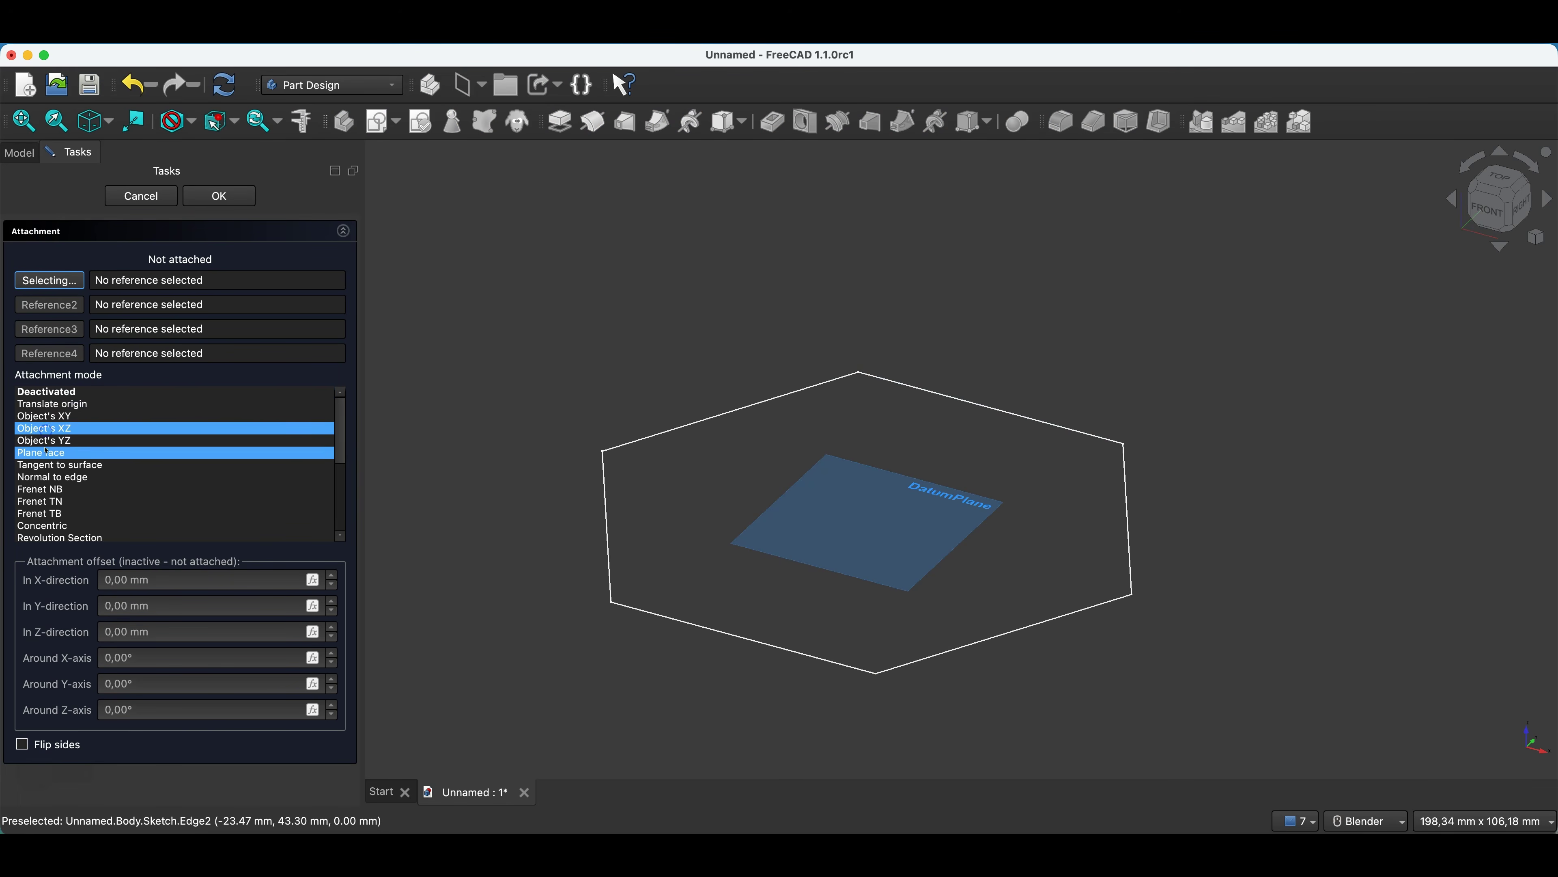
click(45, 452)
click(46, 490)
click(47, 477)
click(47, 513)
click(49, 526)
scroll(51, 521, down, 4)
click(54, 455)
click(55, 468)
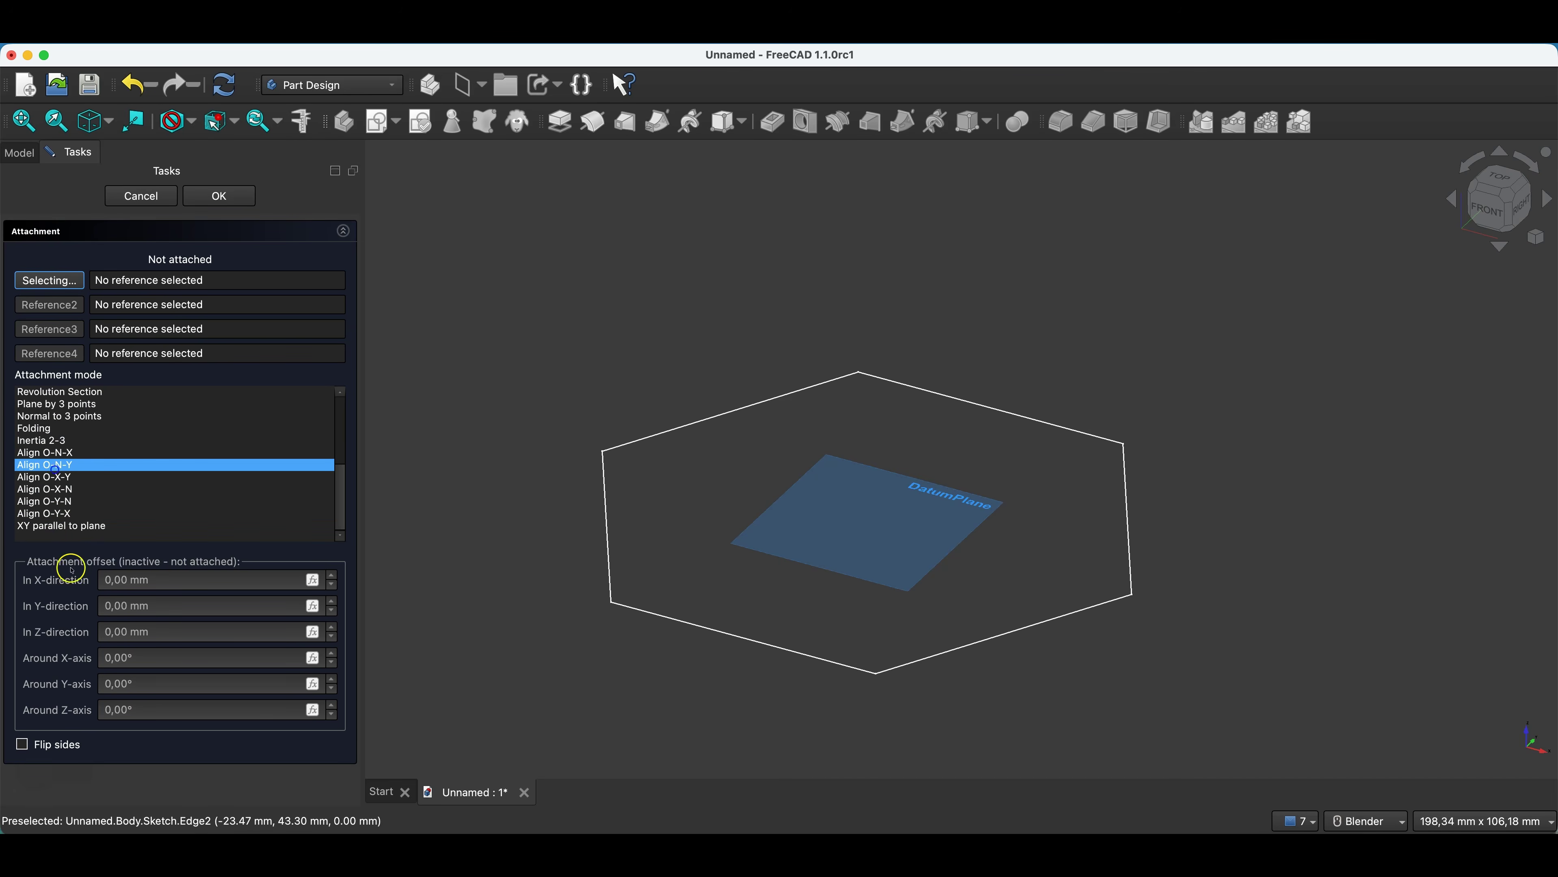
click(42, 478)
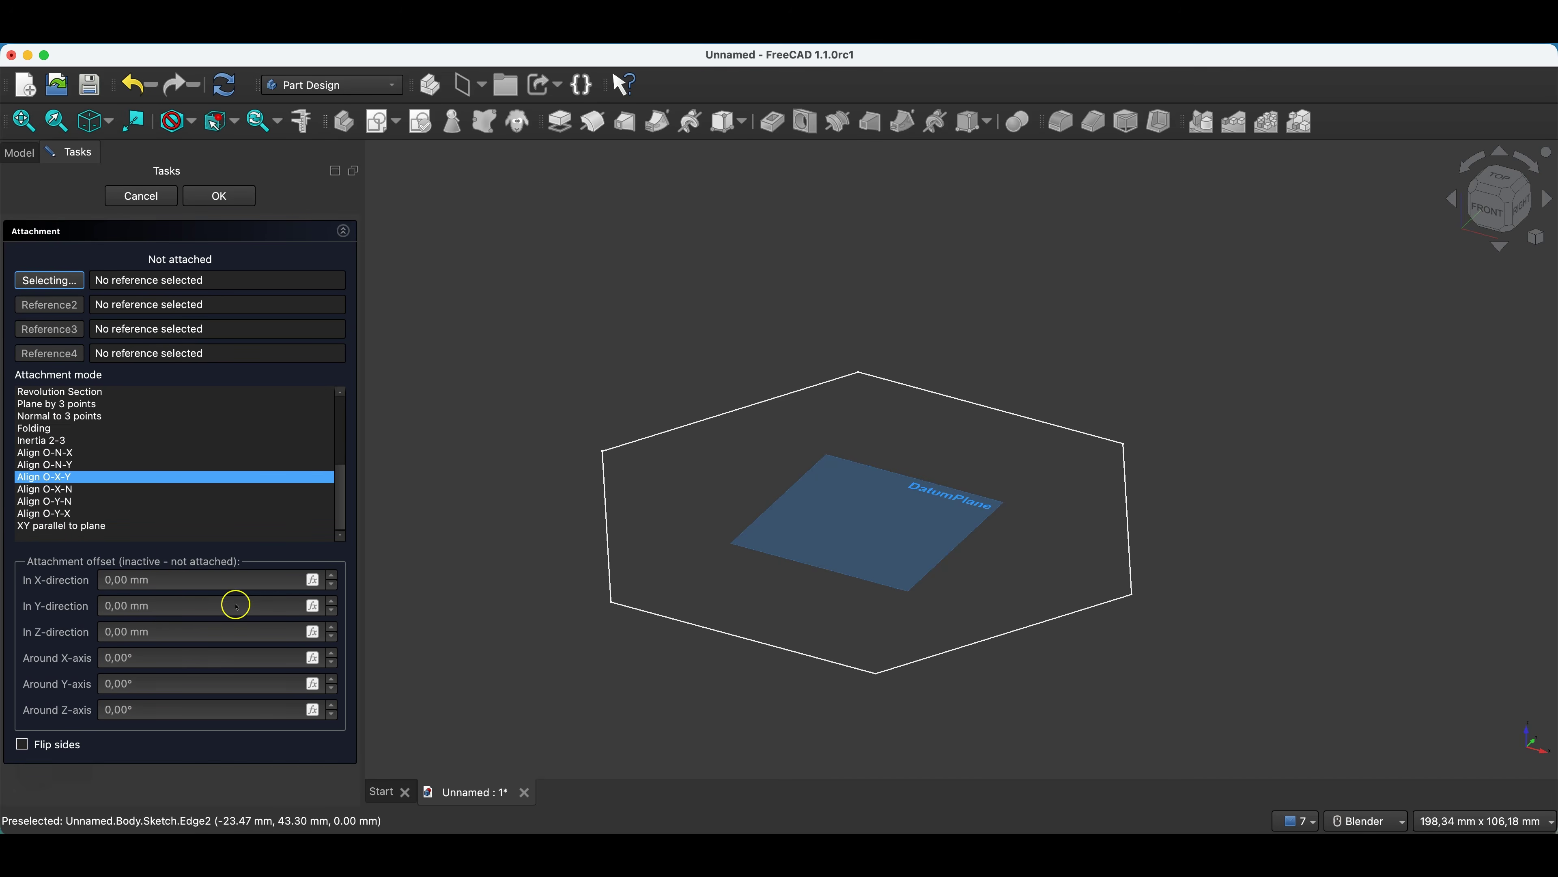
click(117, 527)
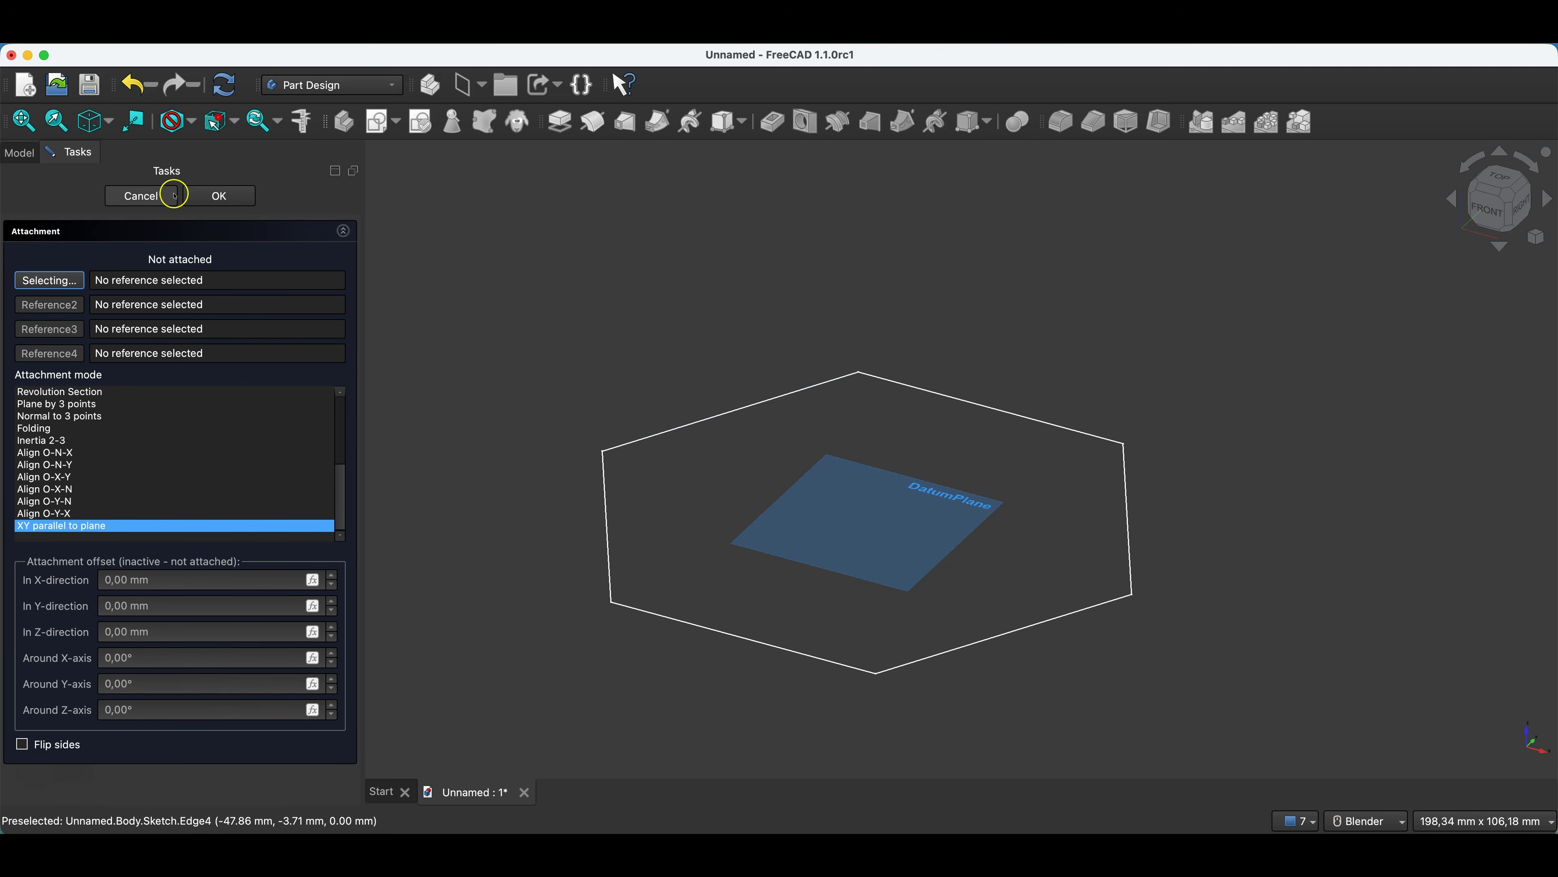
click(148, 196)
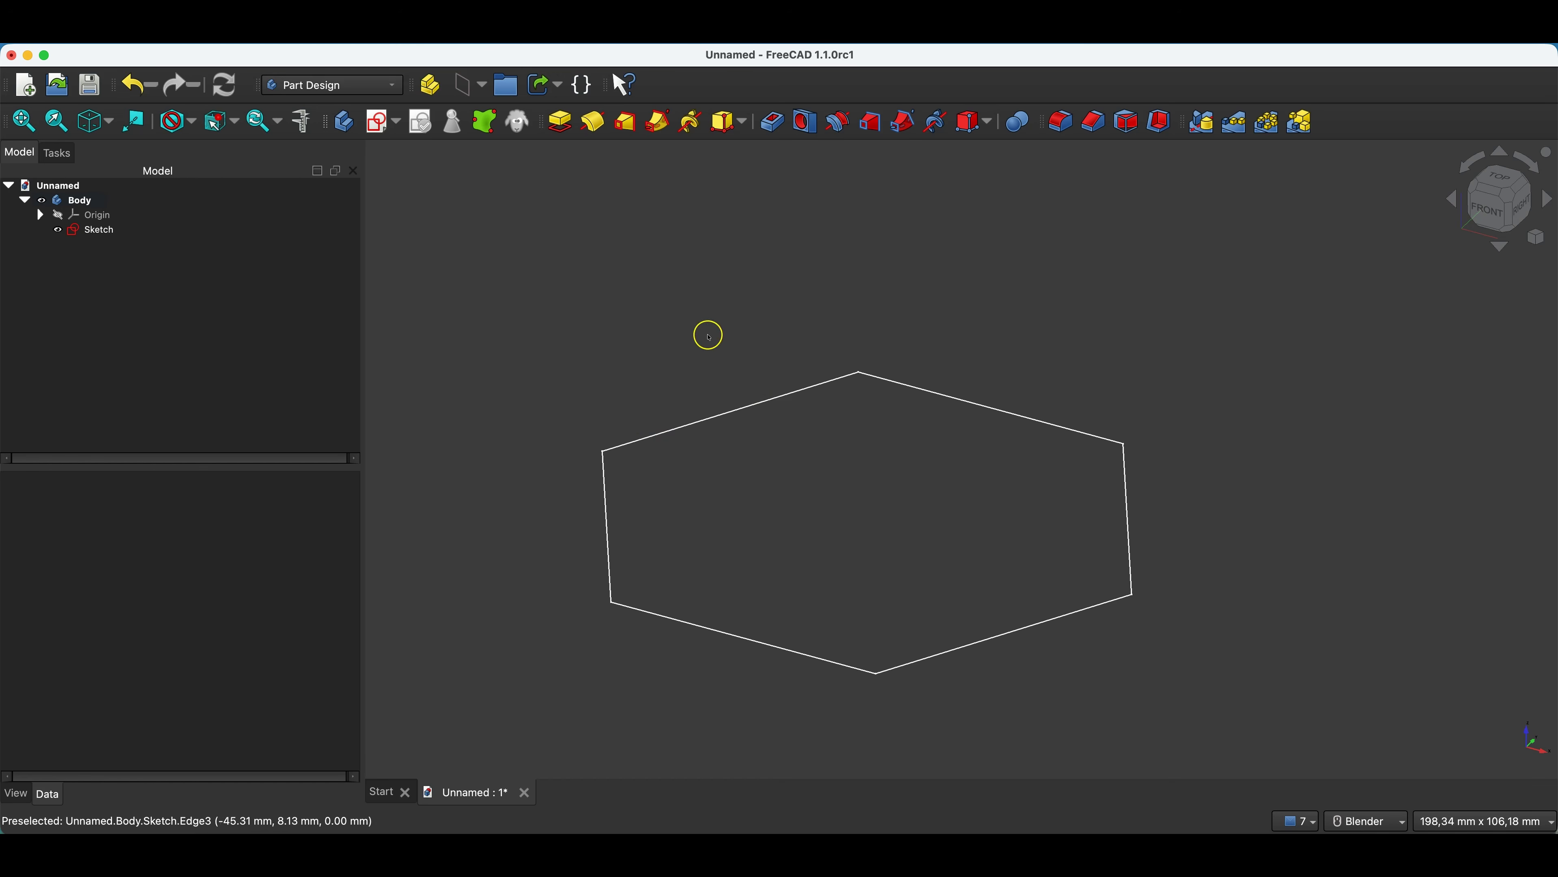
- Show the body's origin planes and axes in the 3D view
click(99, 218)
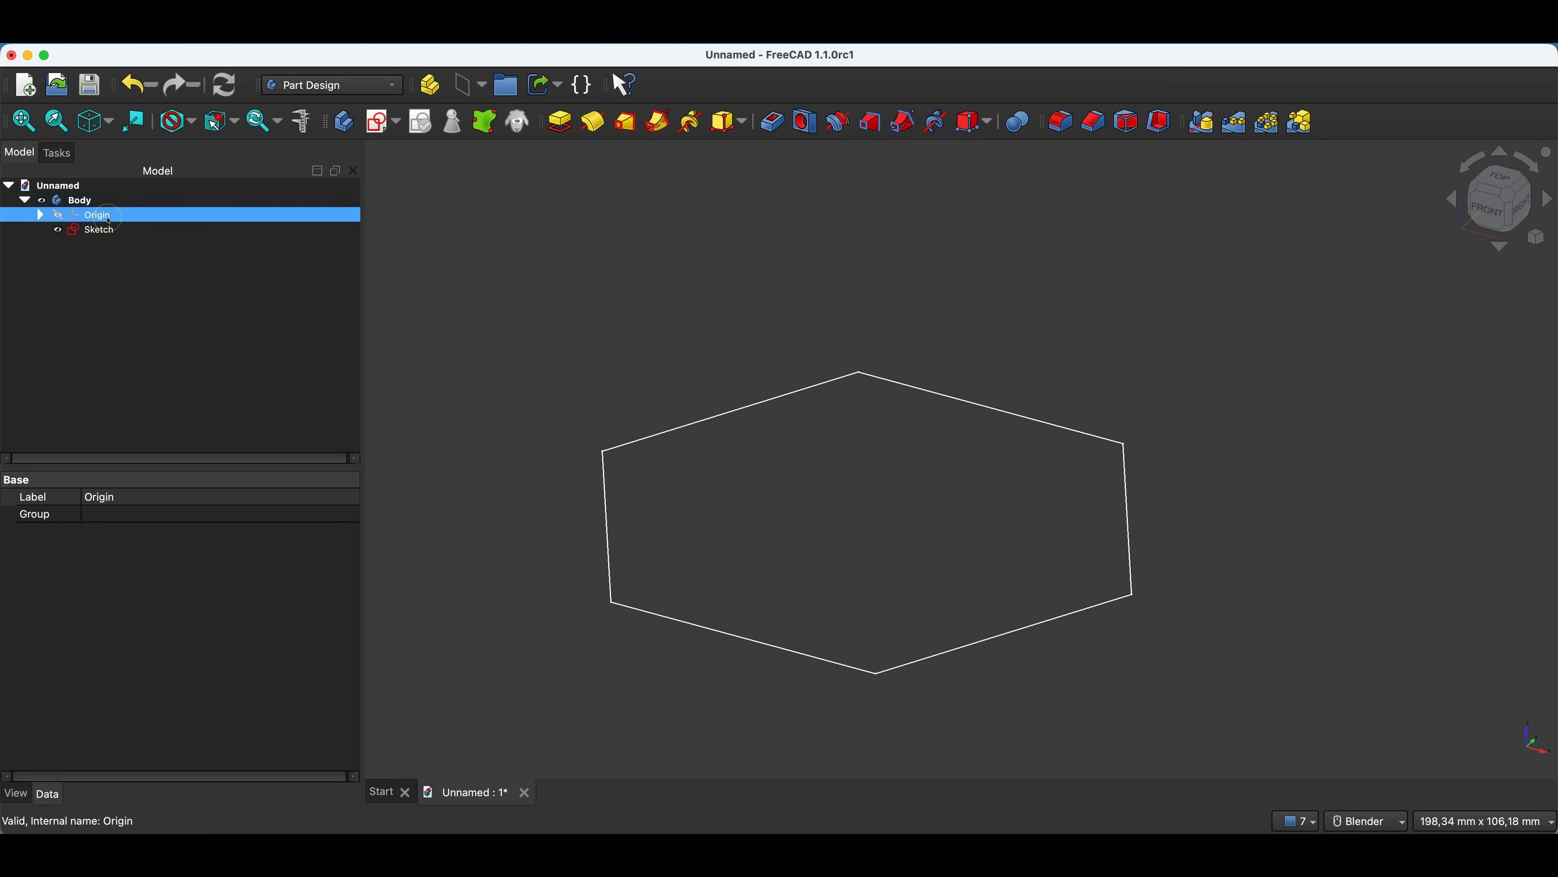
key(space)
click(914, 316)
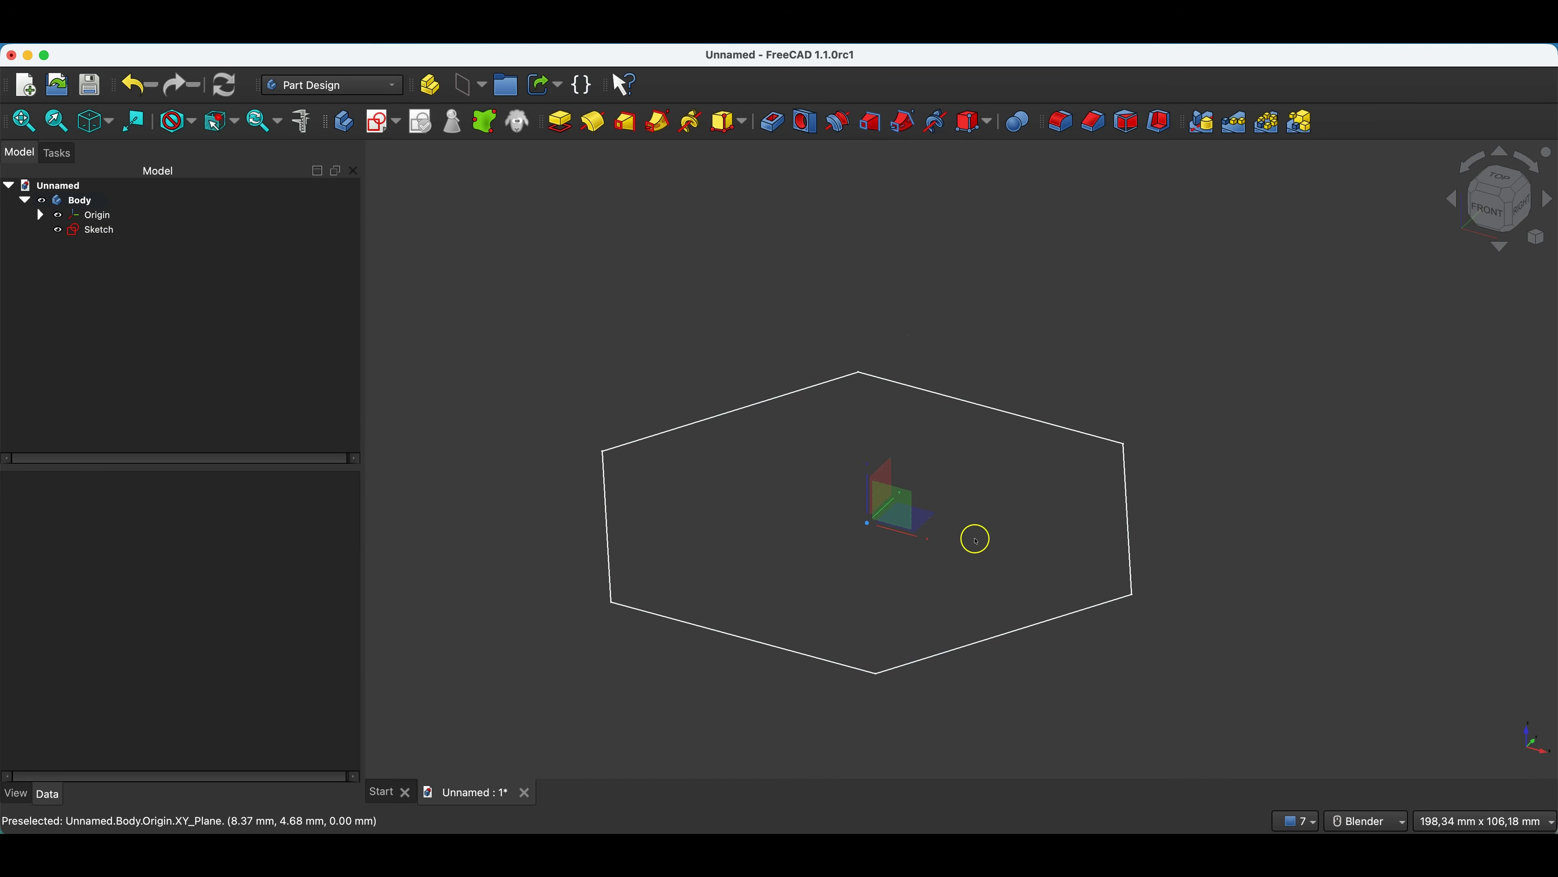
scroll(987, 488, up, 3)
scroll(984, 491, down, 5)
scroll(975, 503, up, 3)
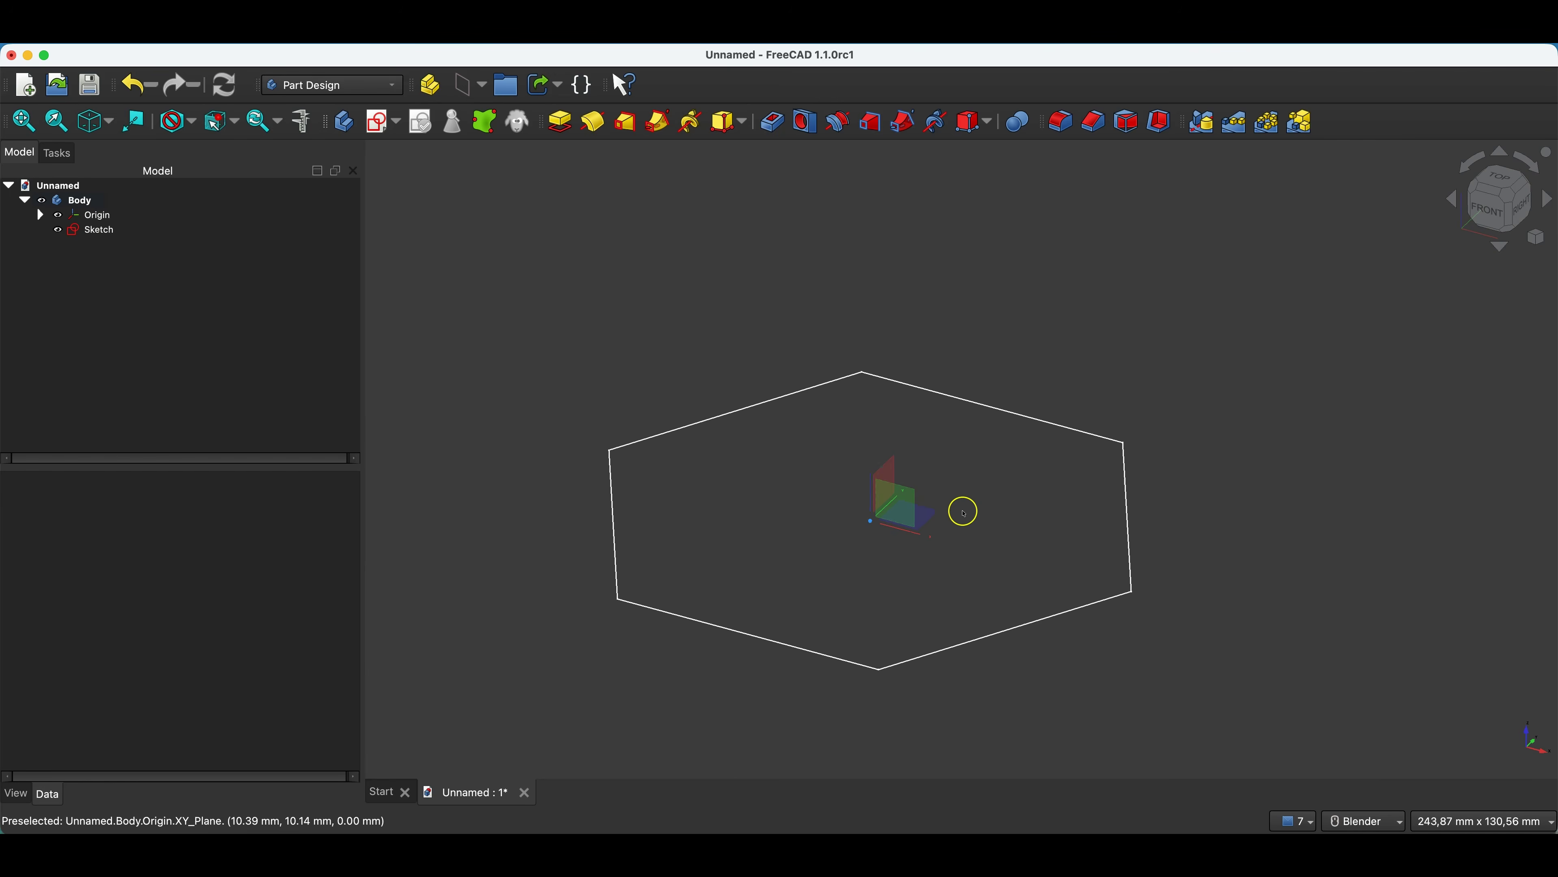
scroll(963, 513, up, 5)
- Create a datum plane attached to the origin's XY plane with an offset of 50 mm in the Z-direction
click(841, 532)
scroll(842, 532, down, 4)
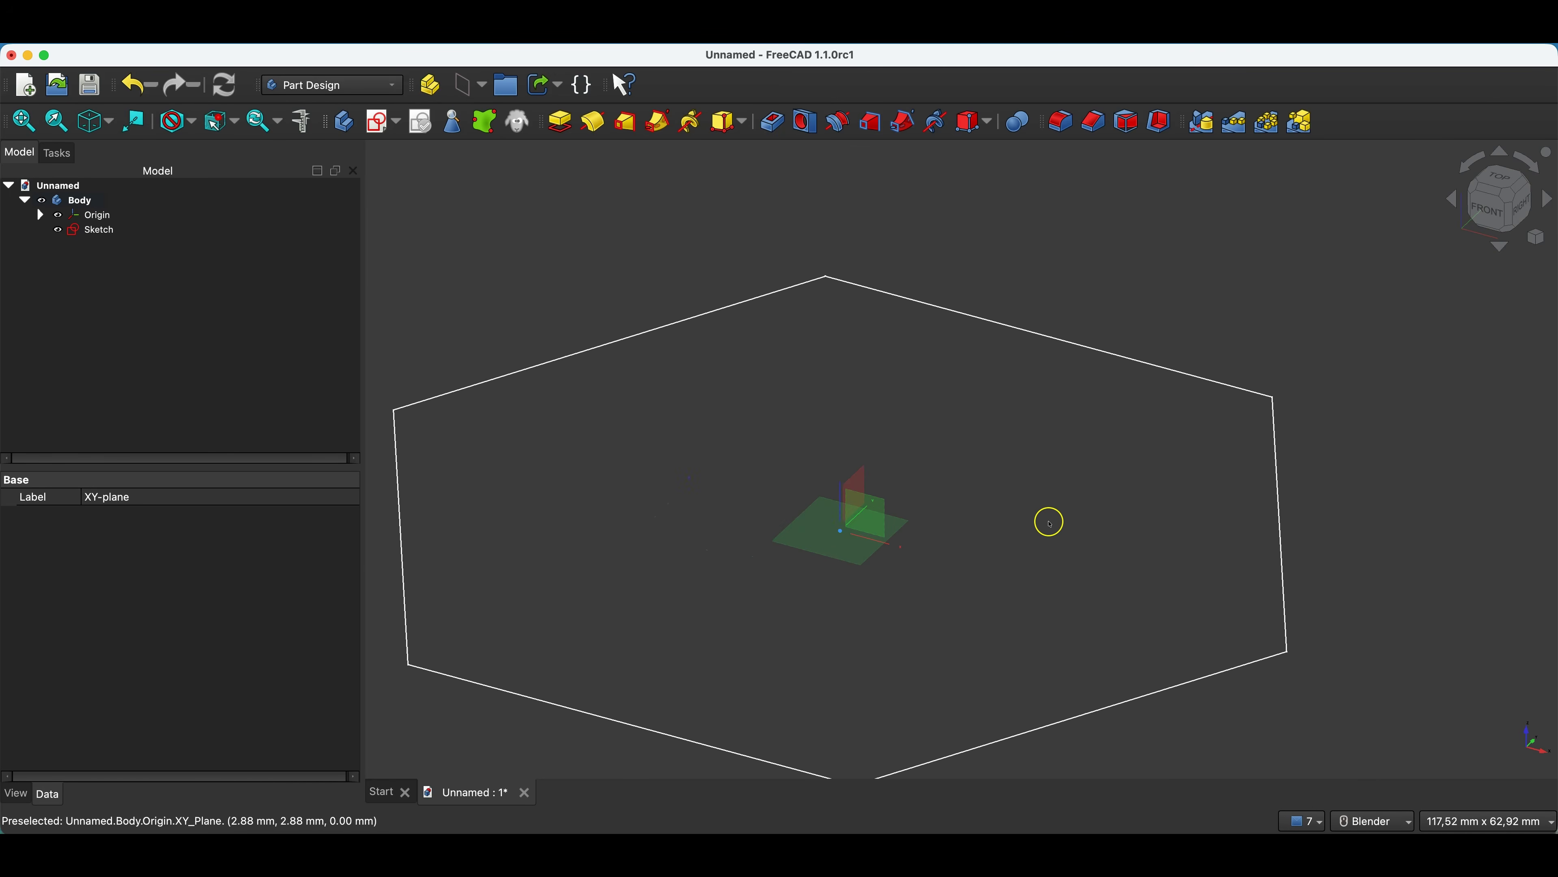
click(459, 82)
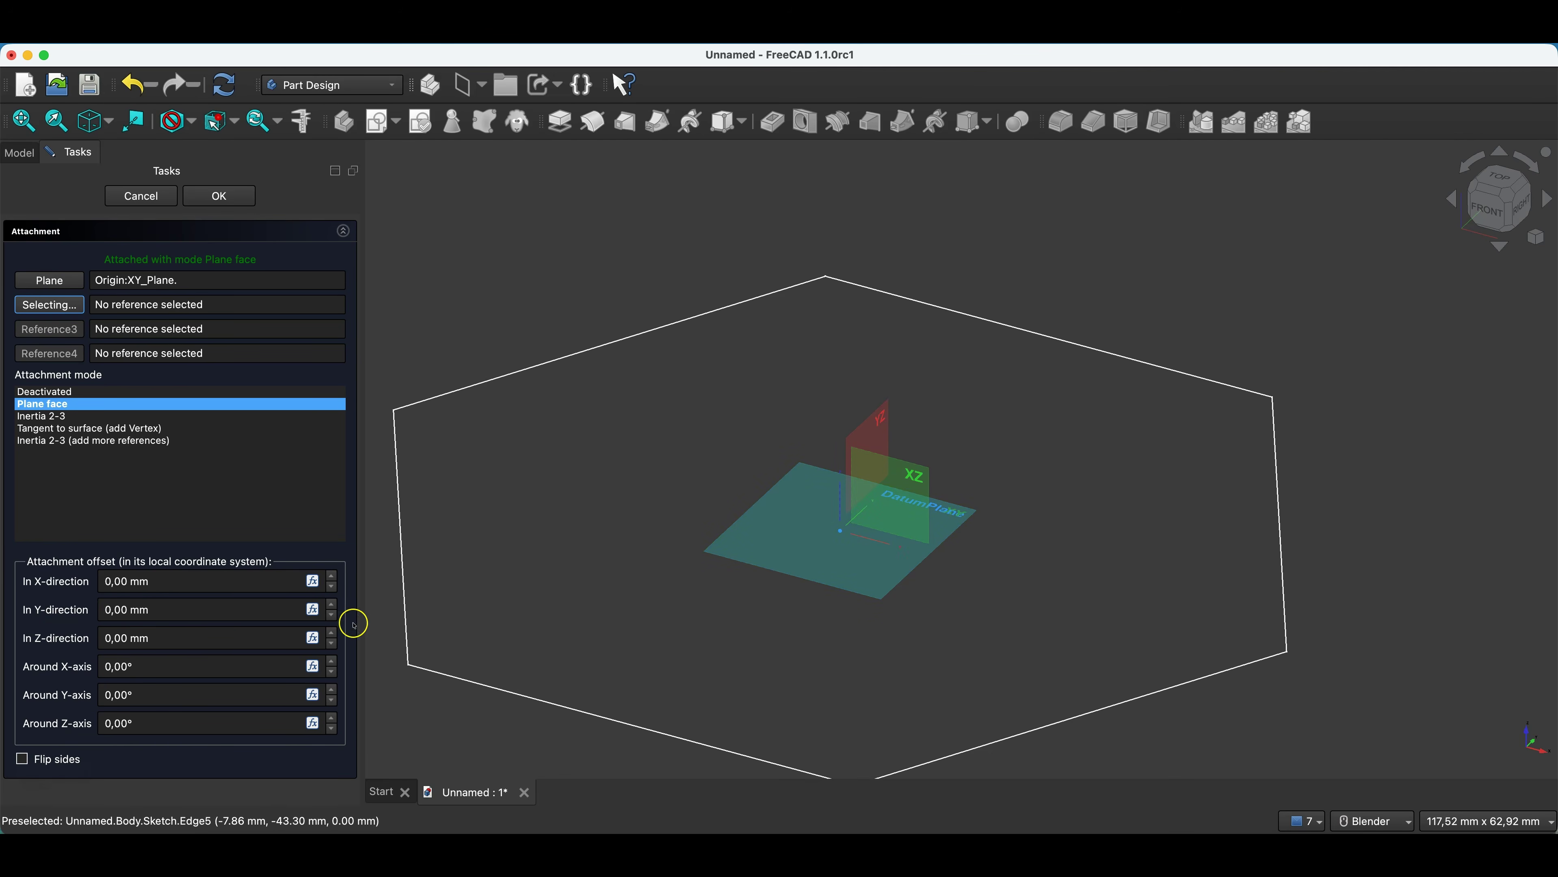
drag(331, 632, 332, 636)
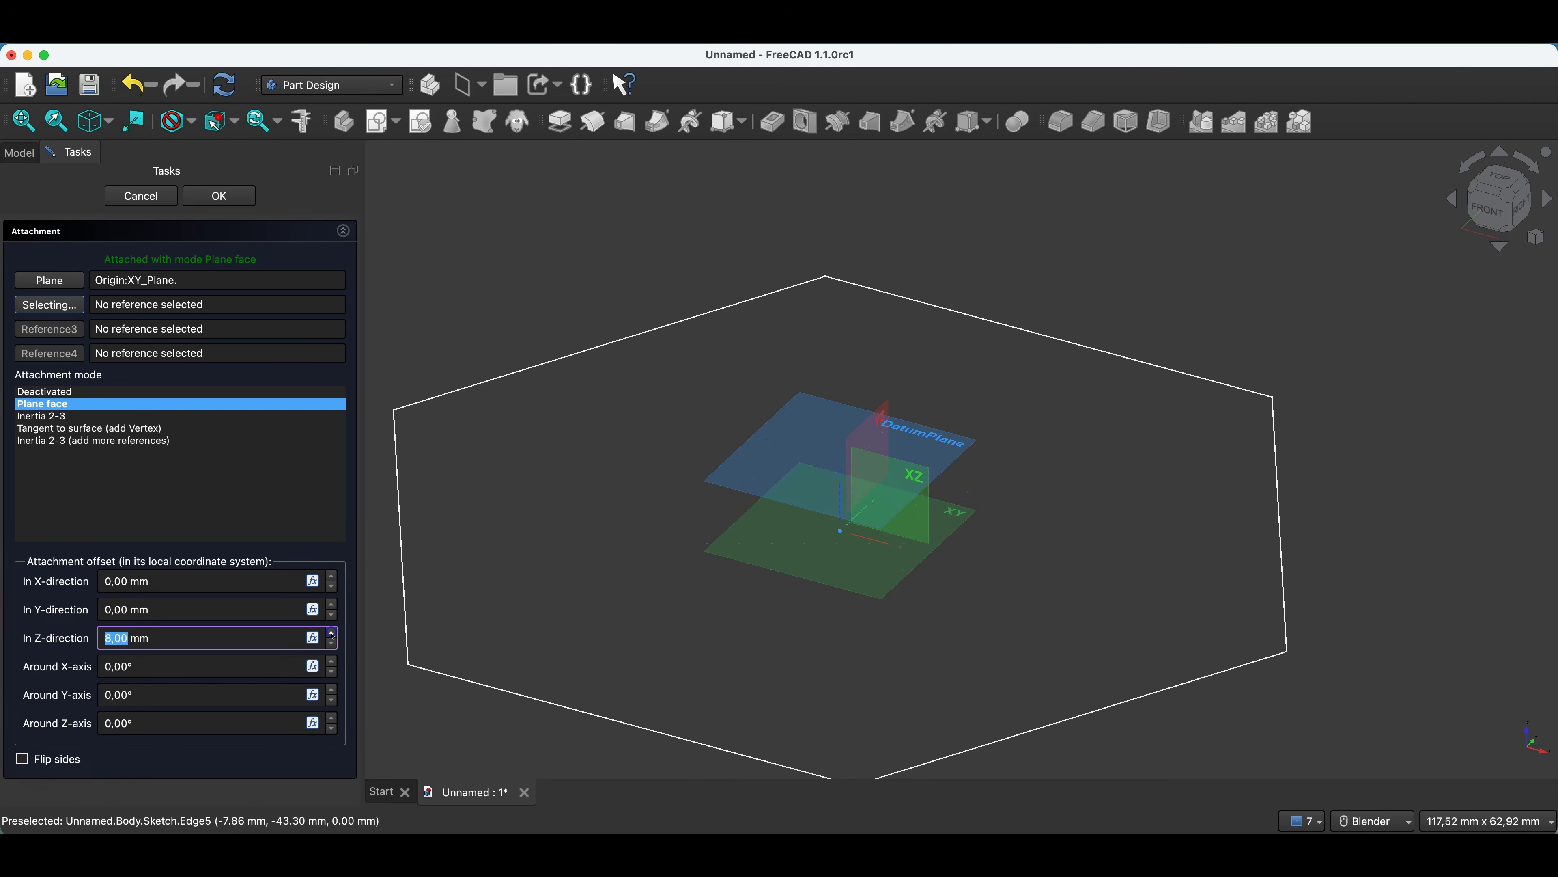
click(190, 639)
click(129, 611)
scroll(1037, 532, down, 4)
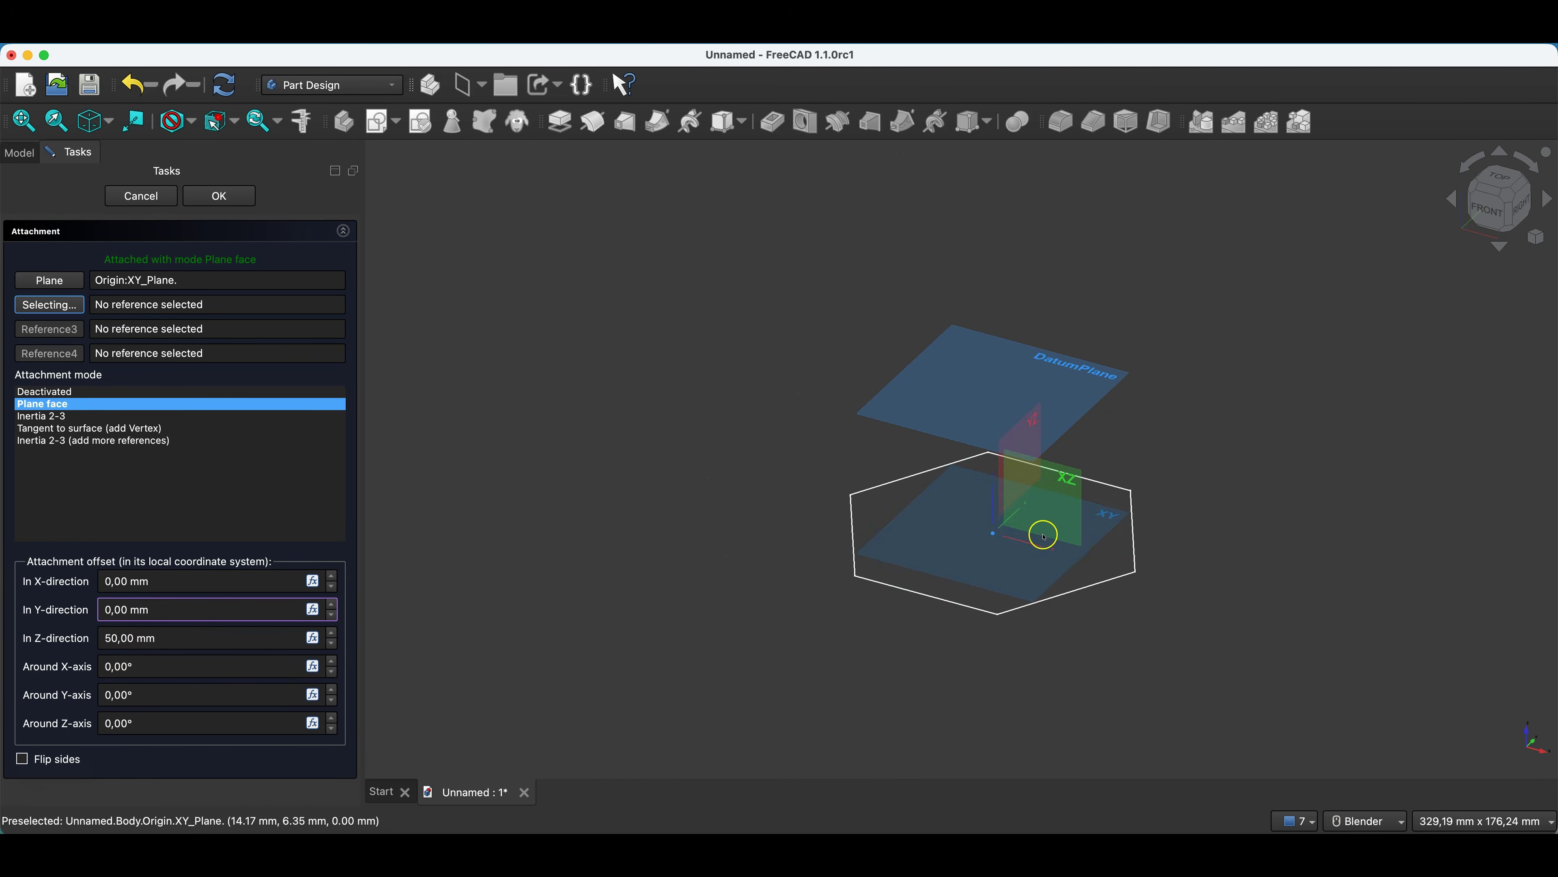
scroll(964, 438, up, 4)
click(219, 196)
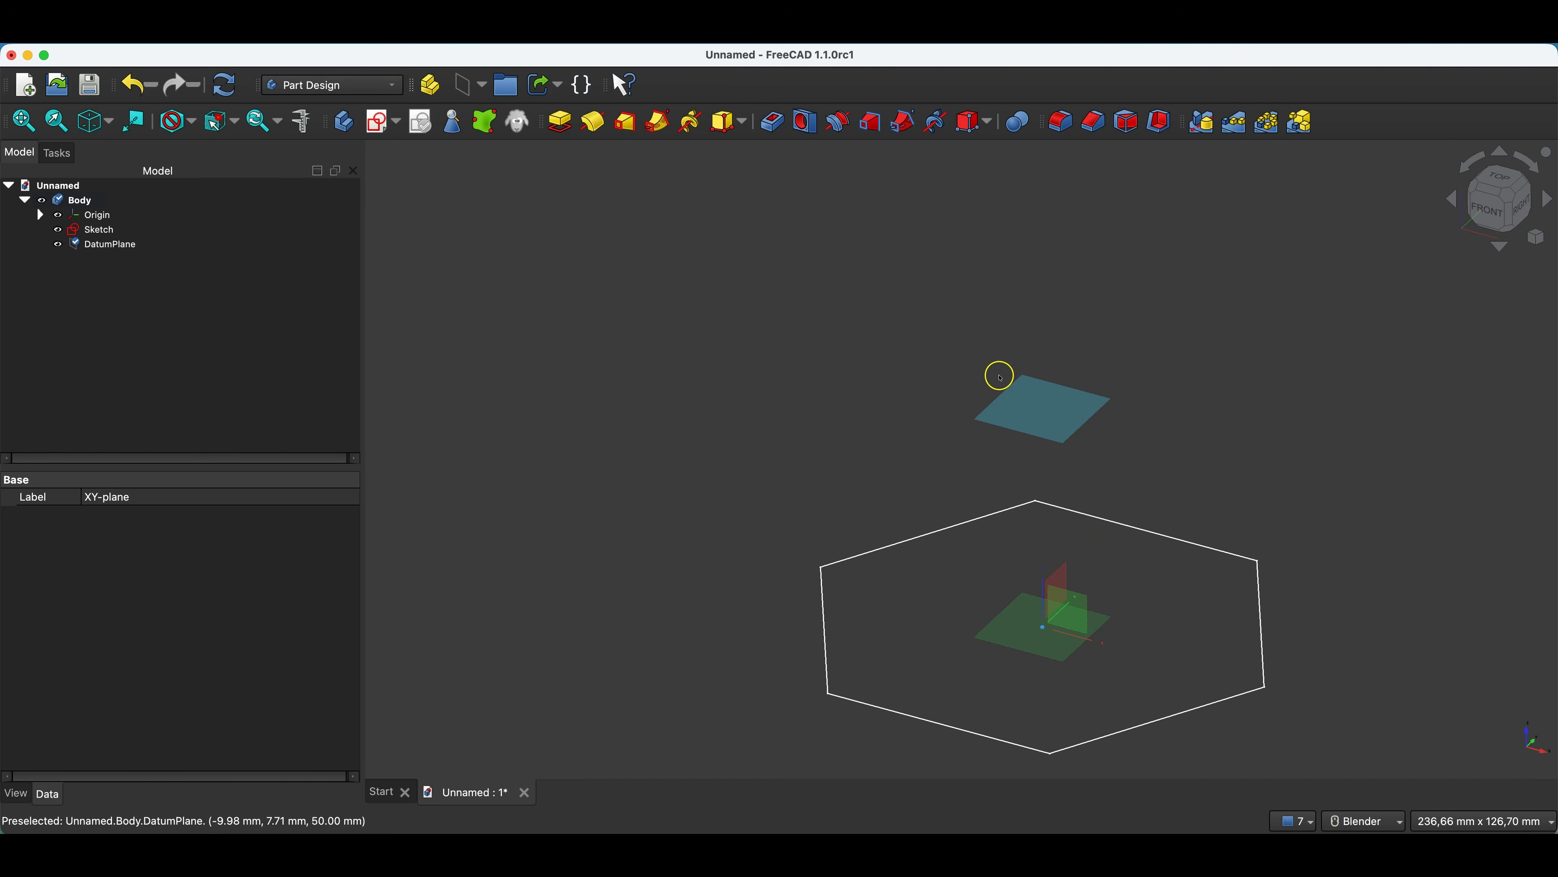
- Hide the body's origin and clear the selection
click(92, 215)
click(236, 241)
click(101, 216)
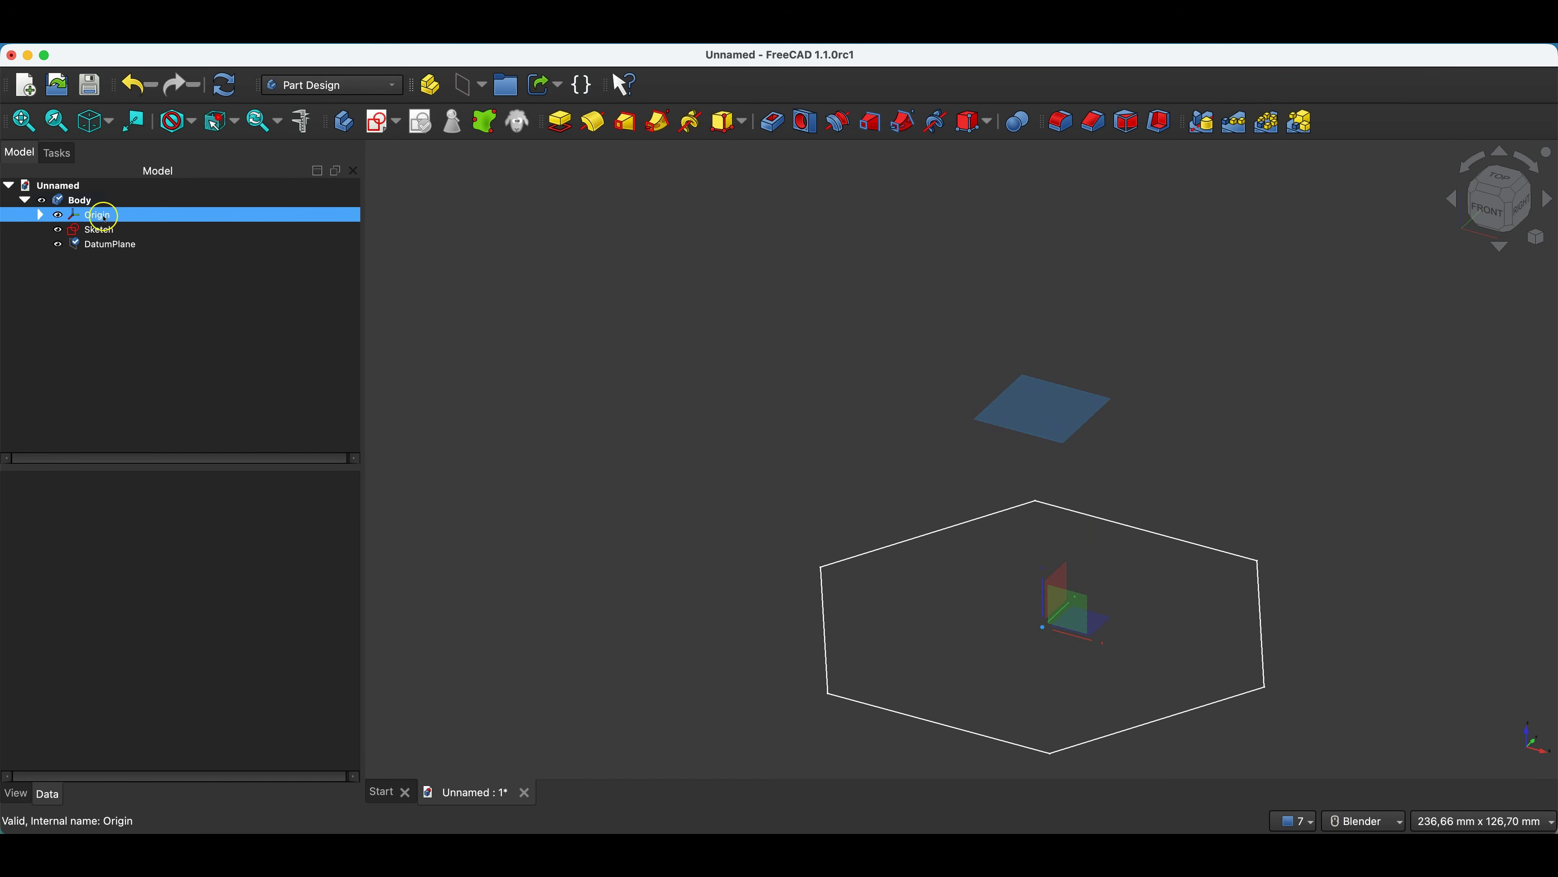
key(space)
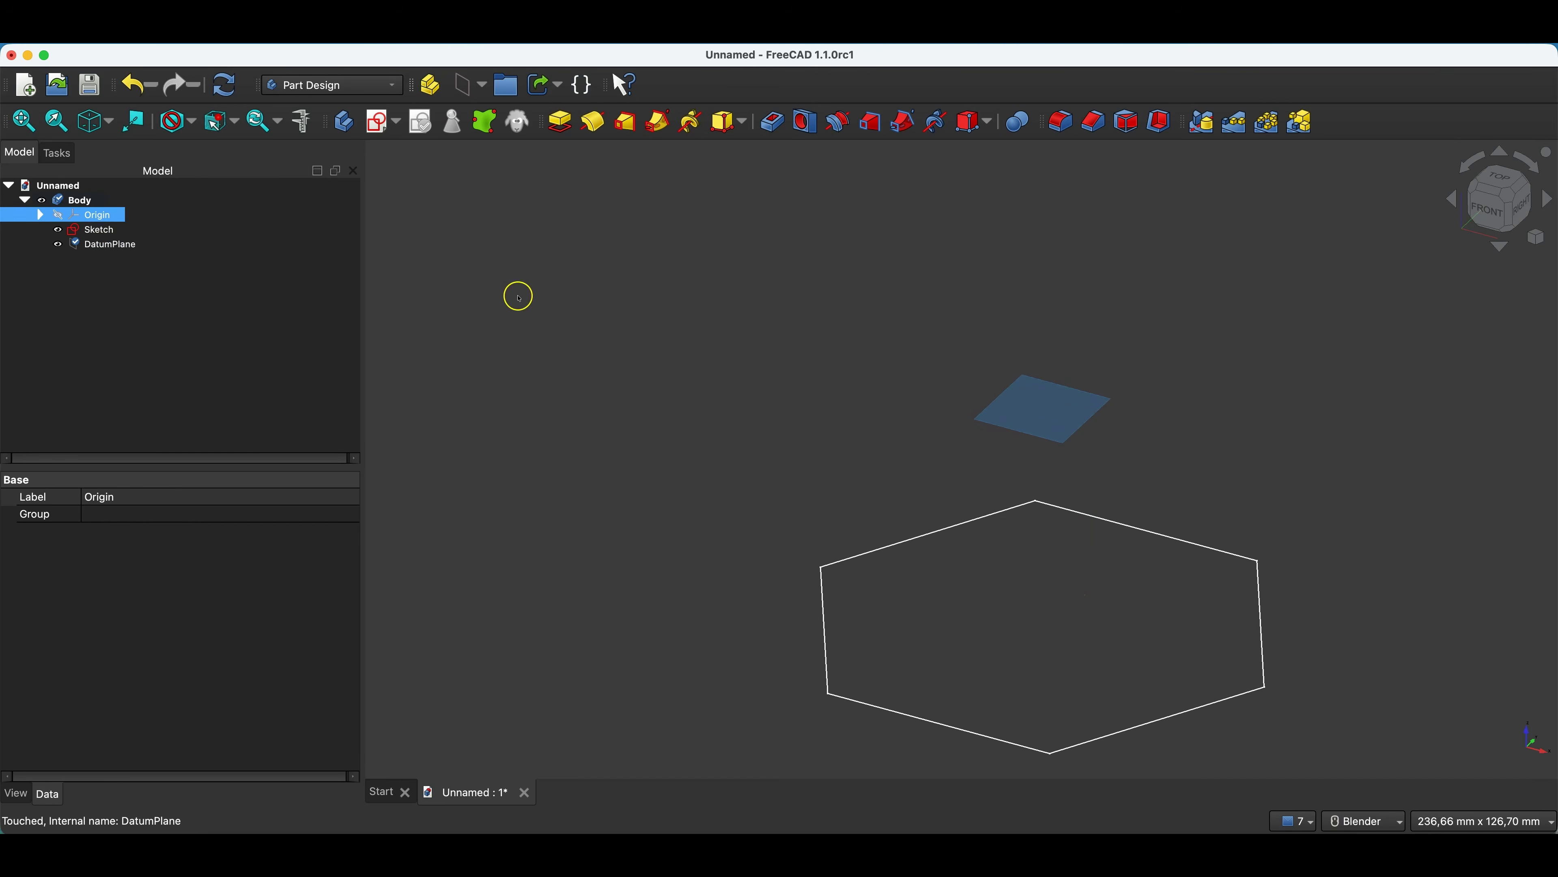
click(614, 376)
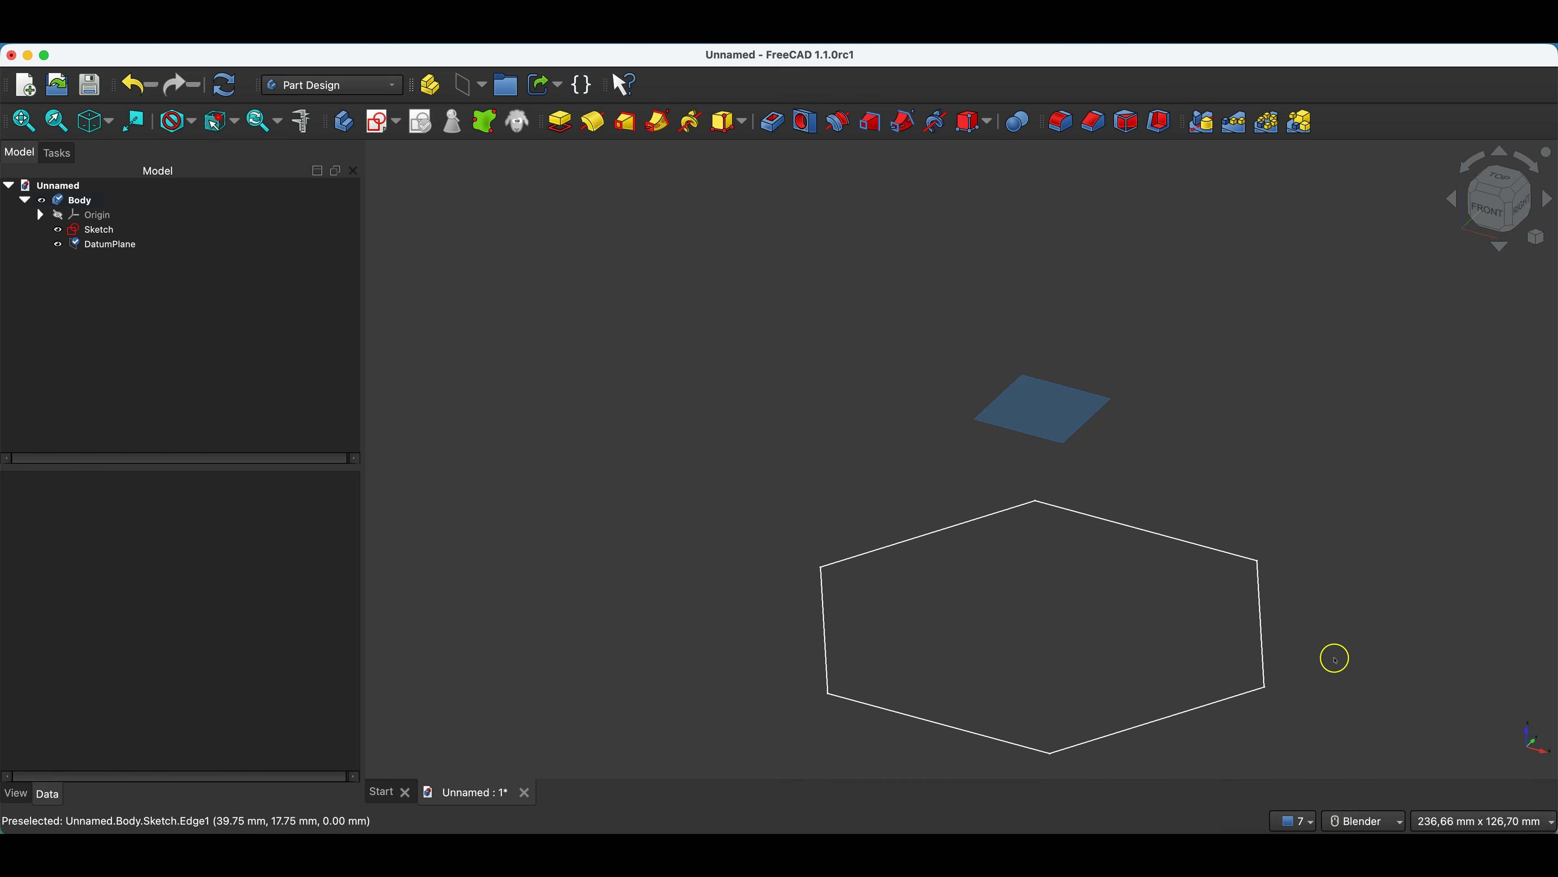
- Start a sketch on the datum plane and draw an origin-centred hexagon with a 30 mm radius rotated 30°
click(1036, 406)
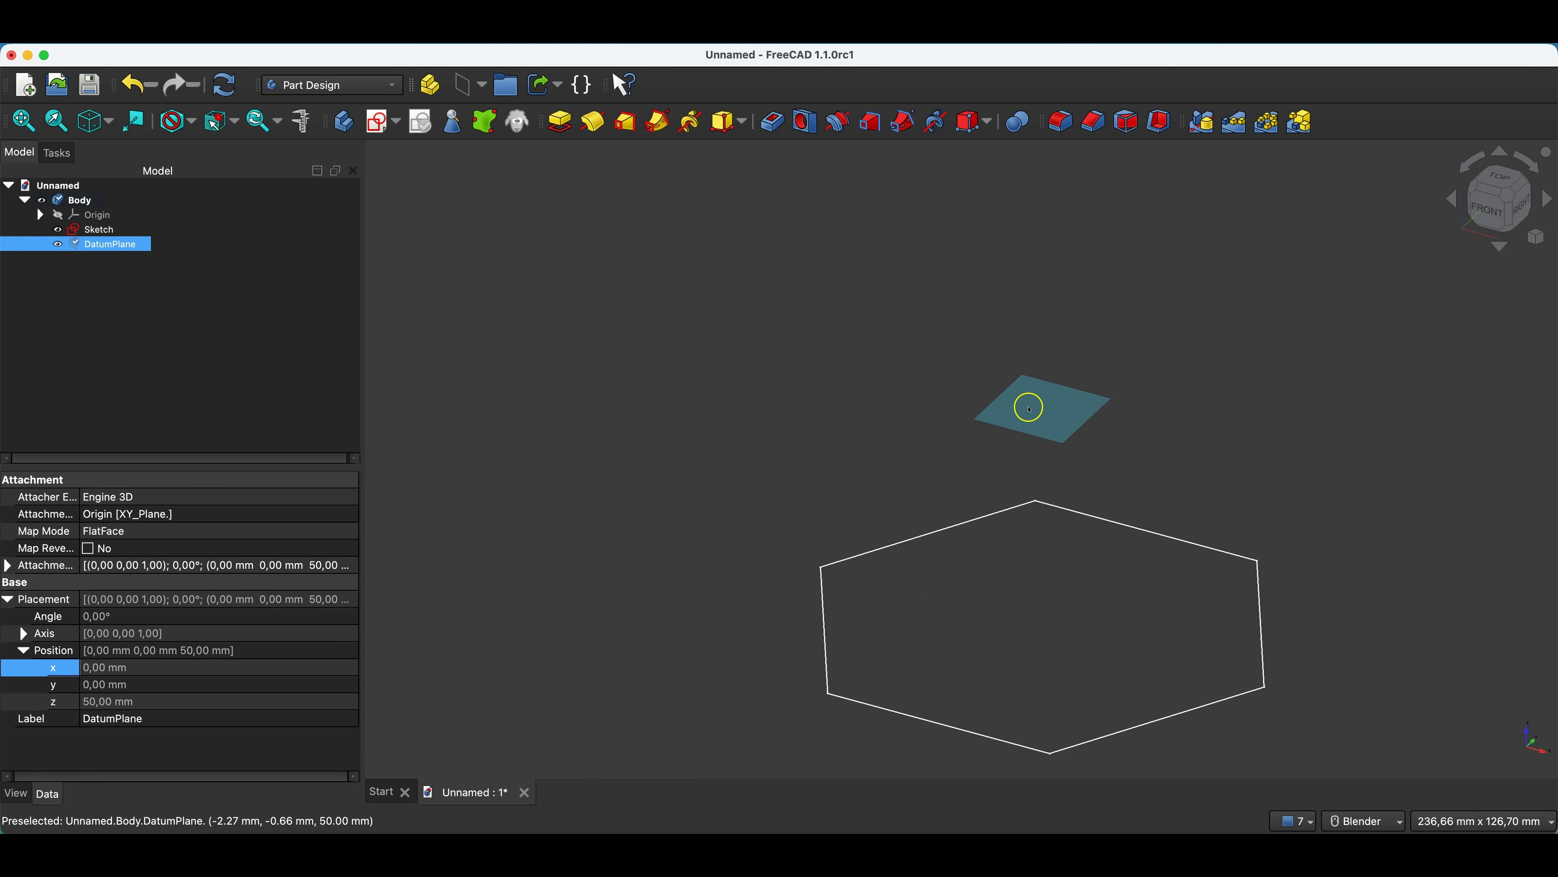
click(380, 126)
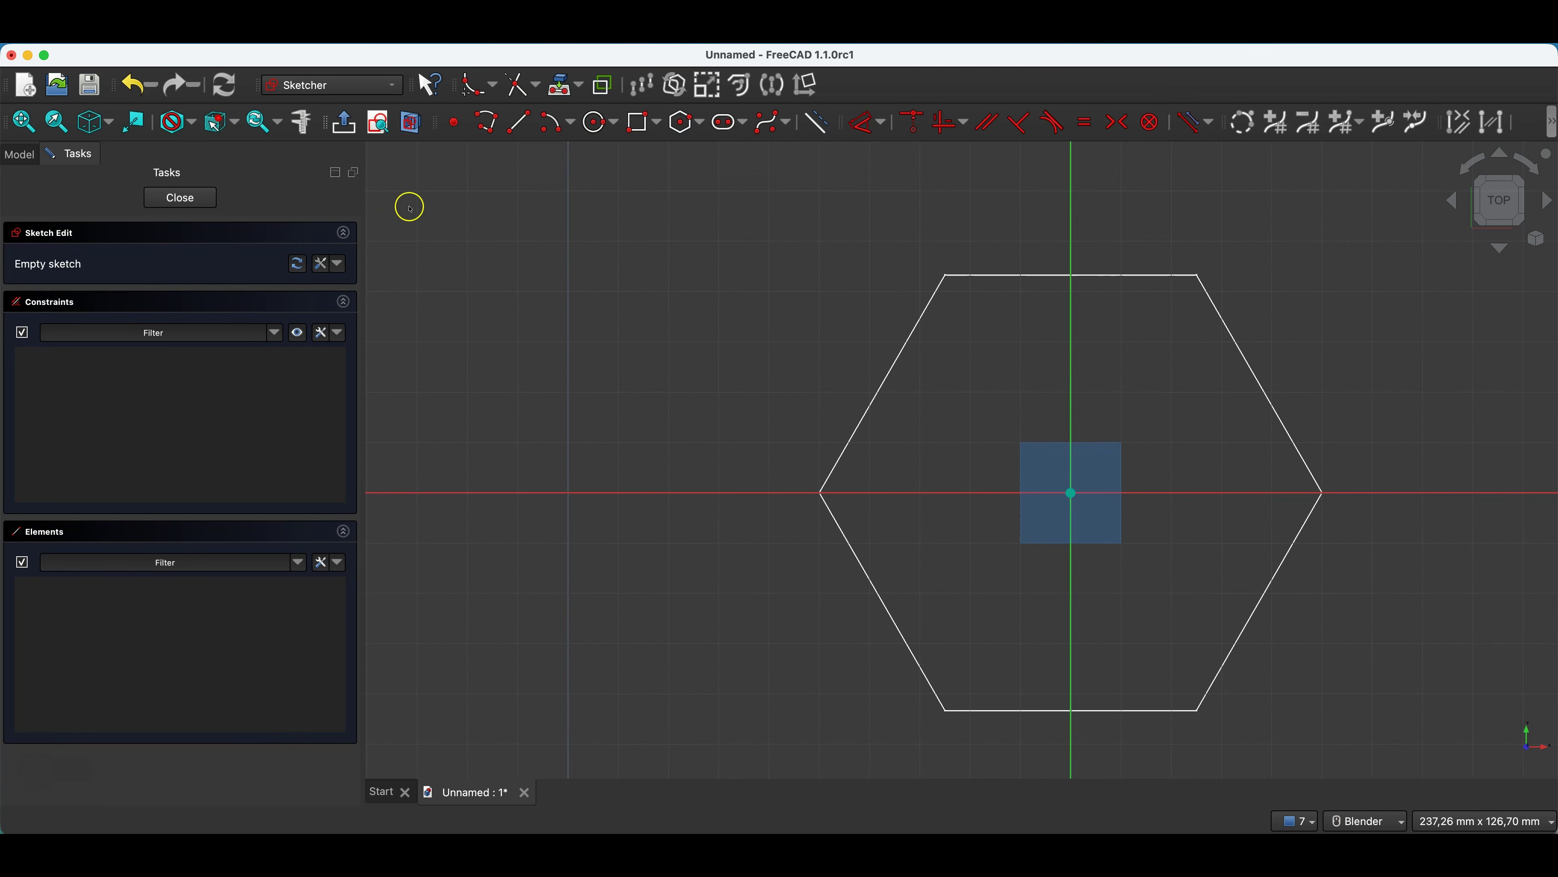
click(686, 126)
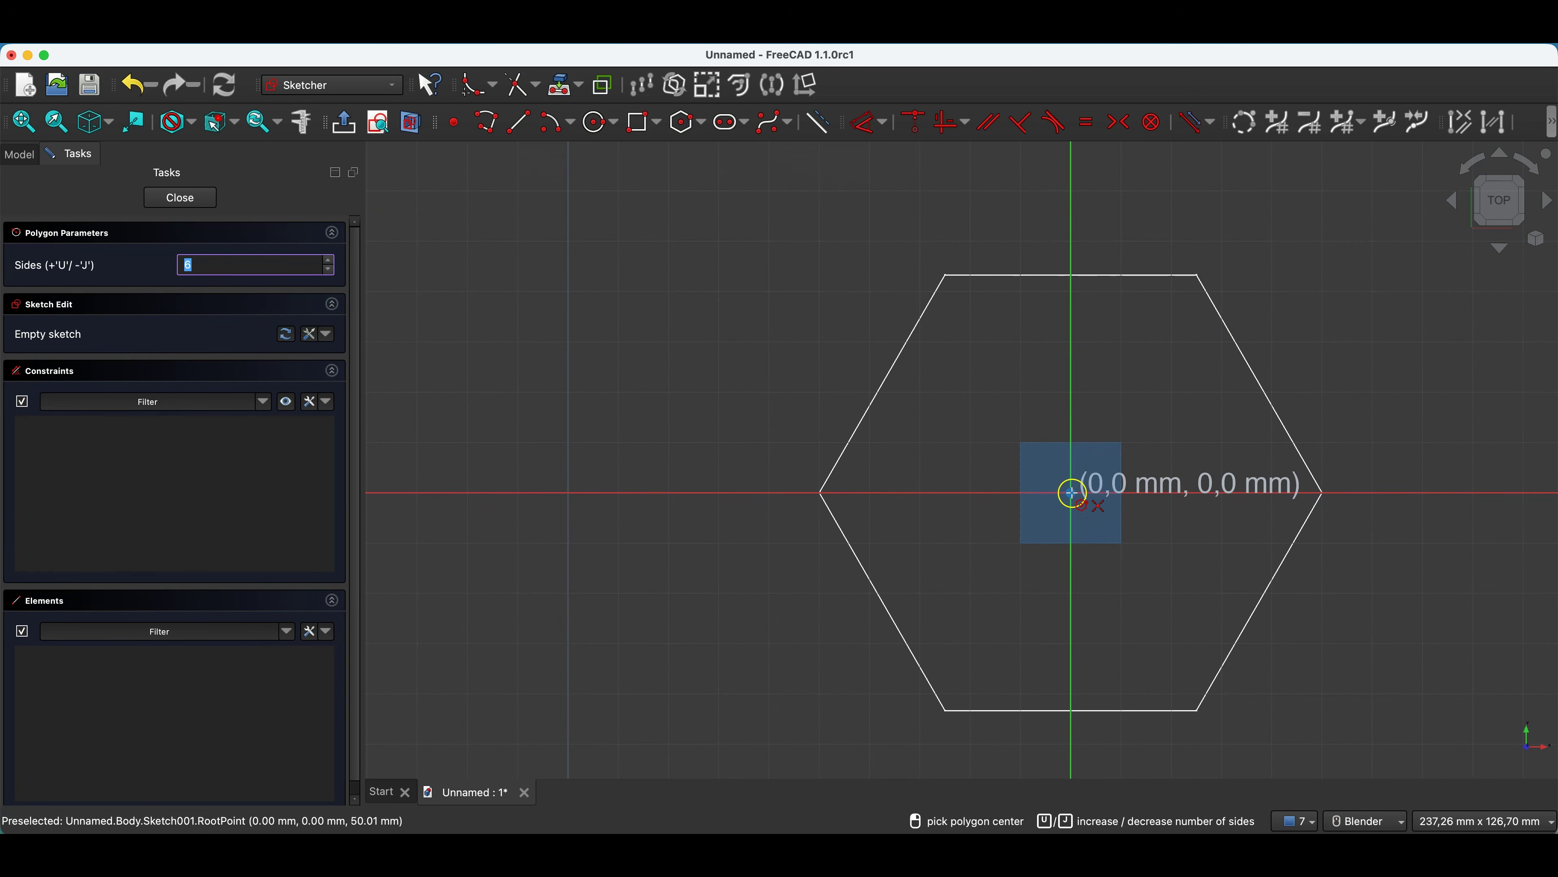
click(1070, 493)
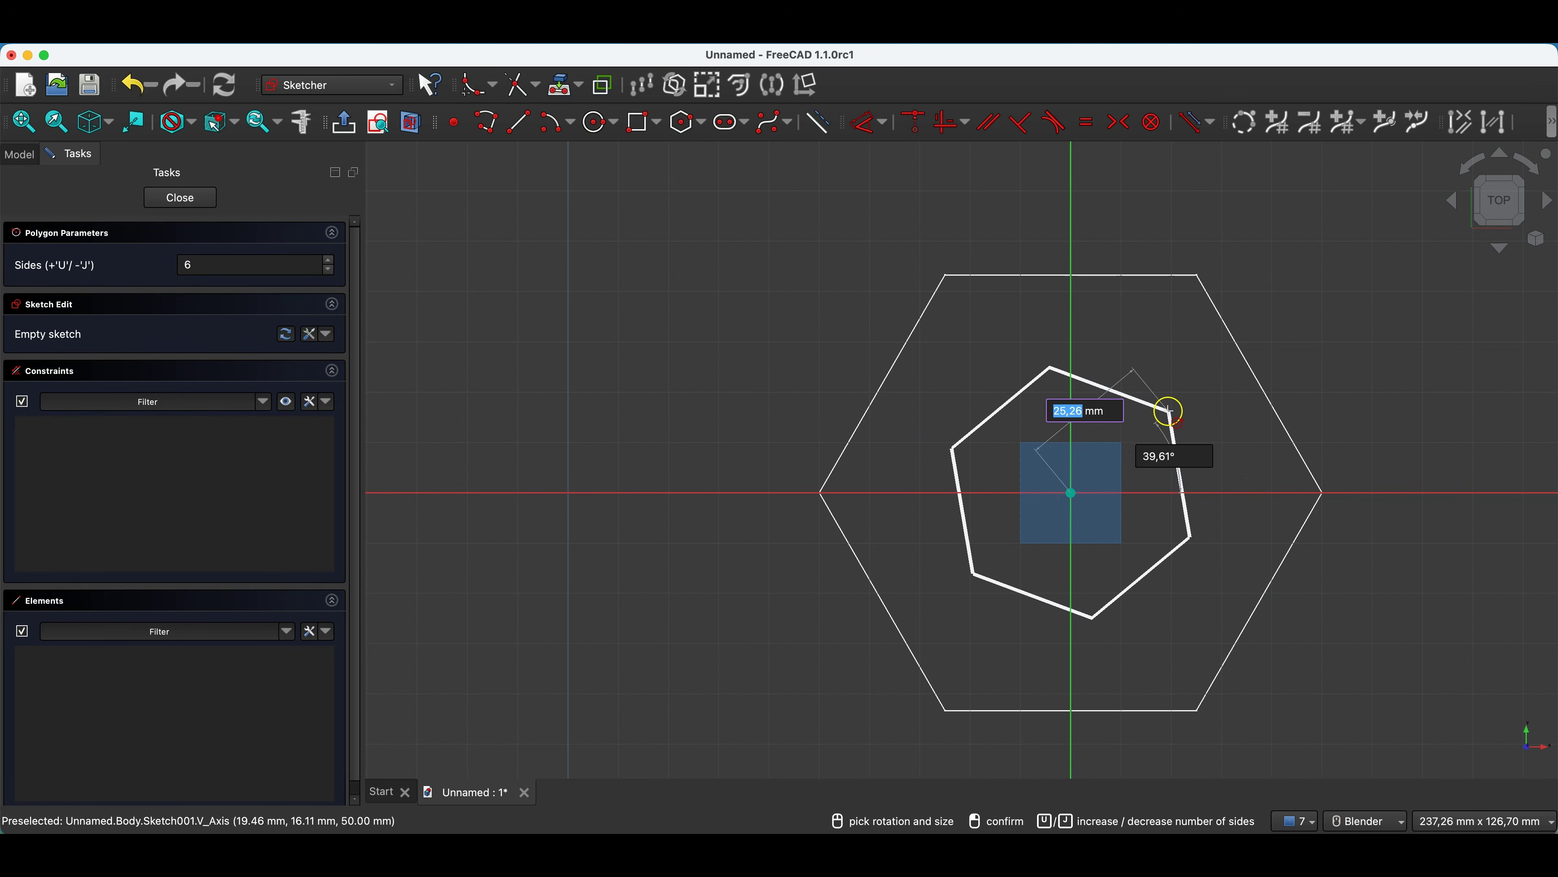
text(30)
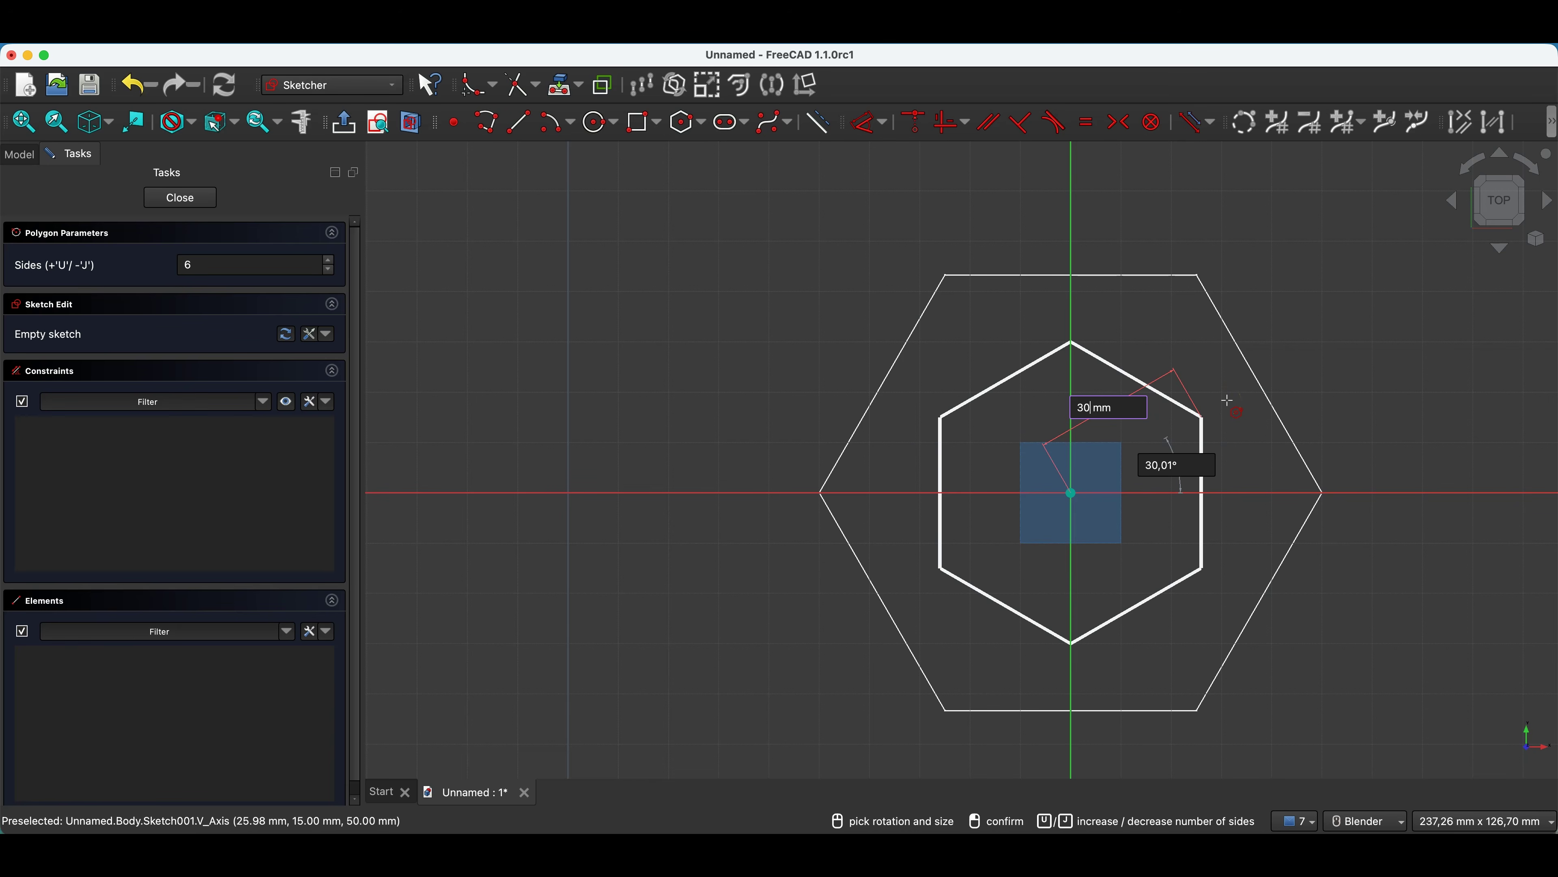
key(Tab)
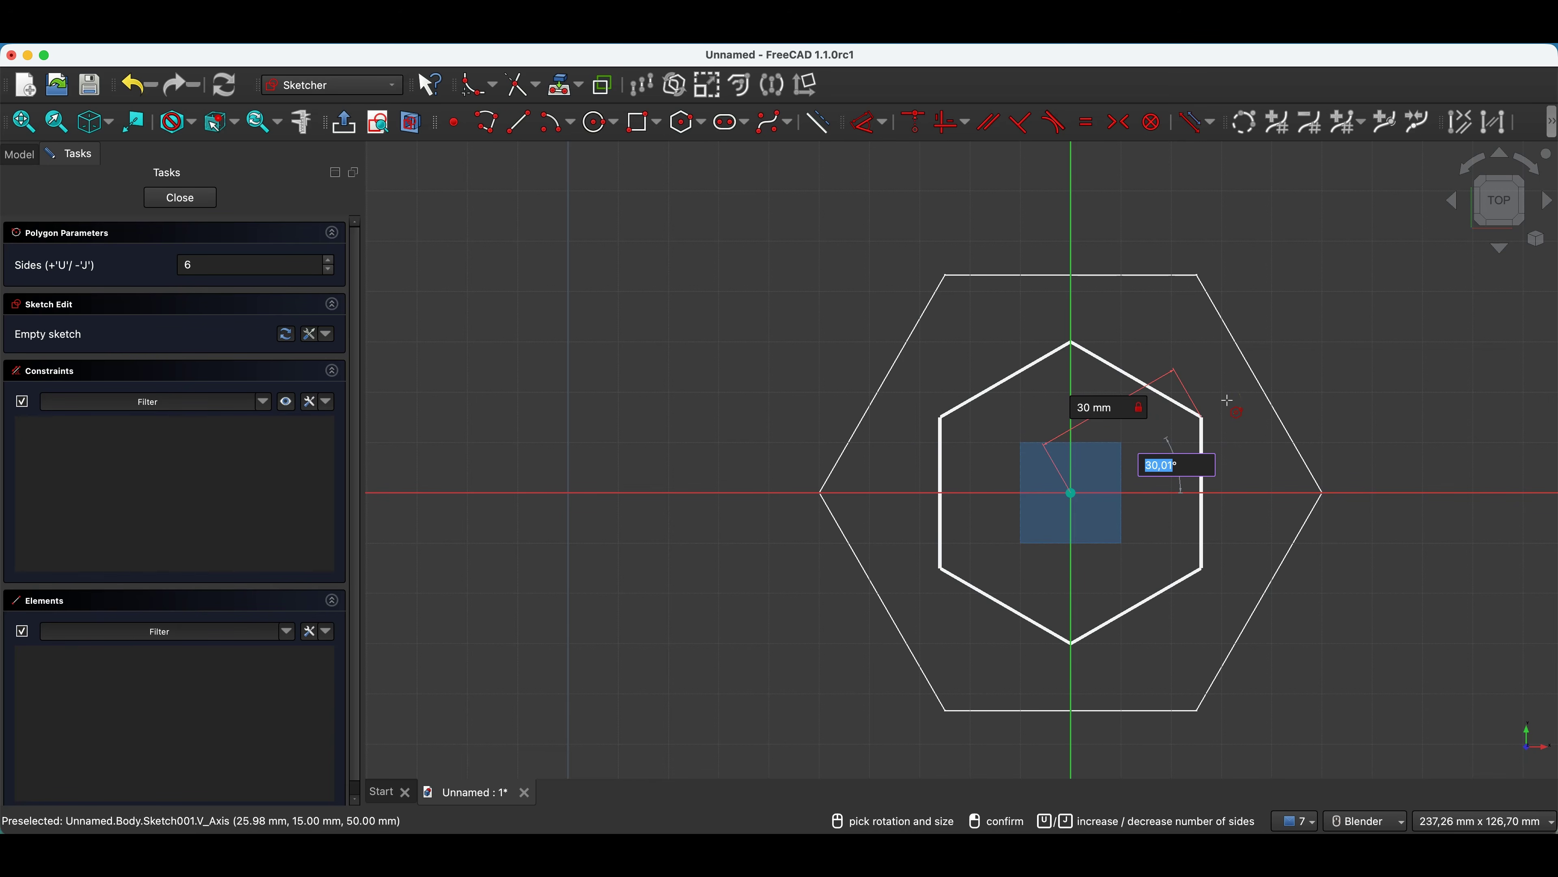
text(30)
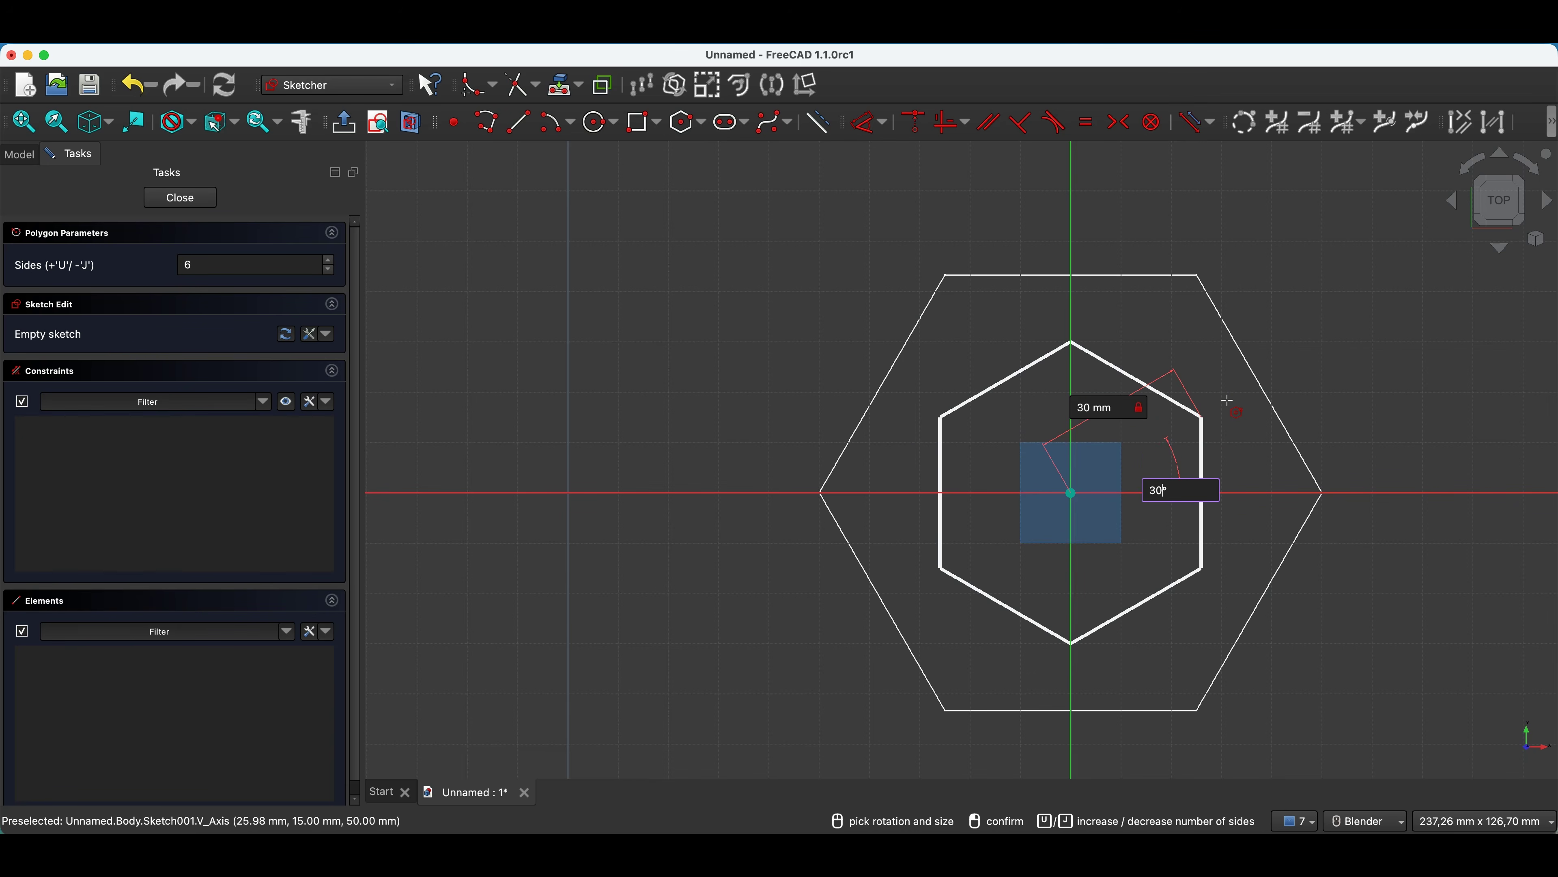
key(Return)
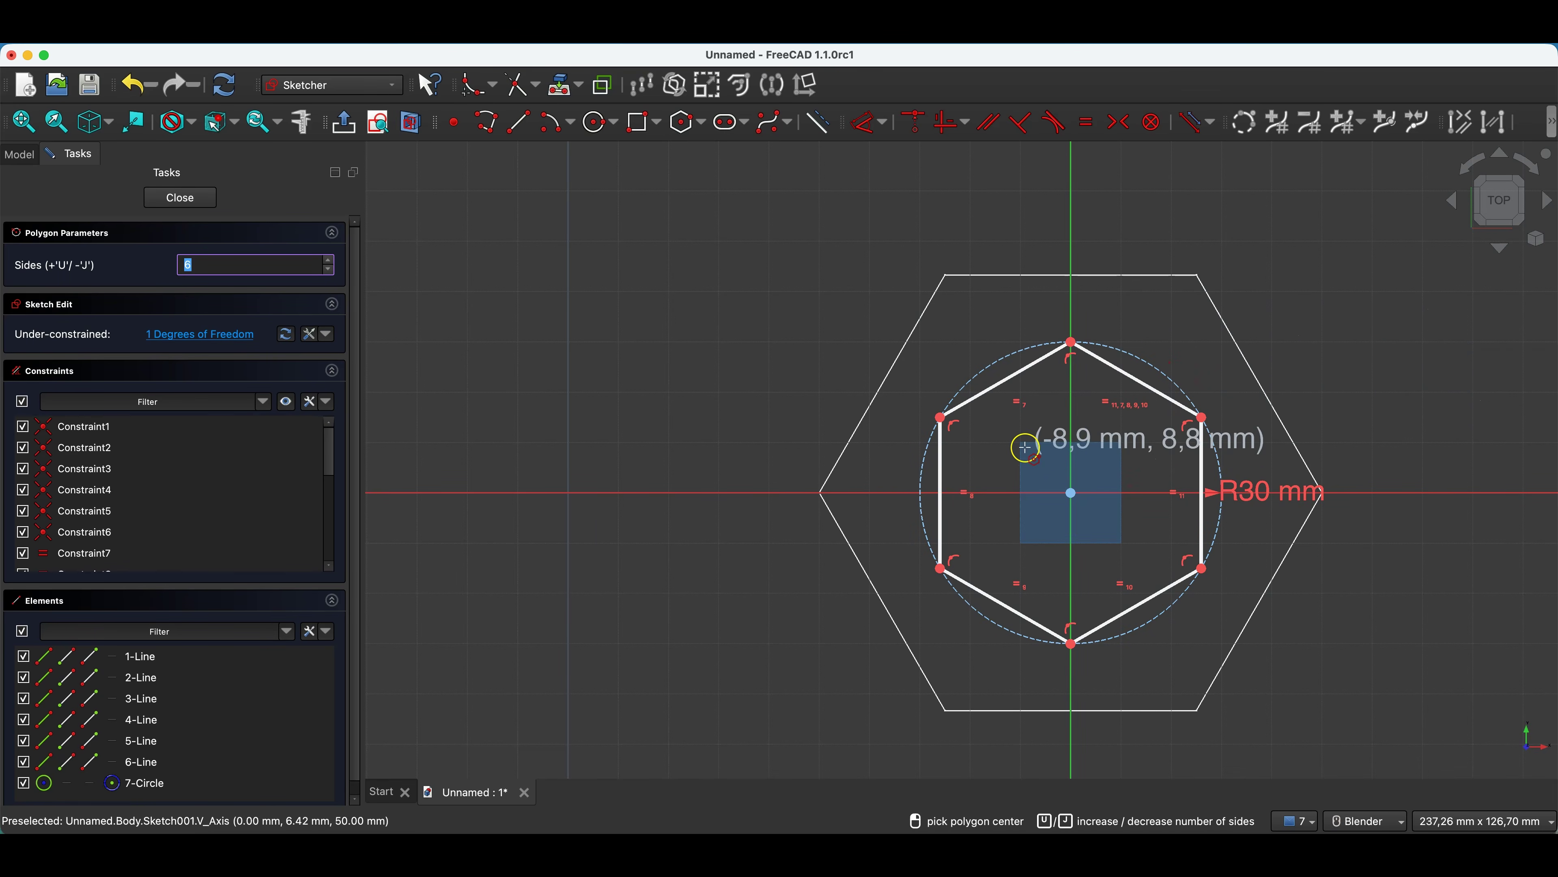
key(Escape)
- Move the radius label toward the hexagon's lower-right side and constrain the uppermost vertex to the vertical axis, closing the sketch
mouse_move(1201, 417)
mouse_down()
mouse_move(1210, 388)
mouse_move(1196, 429)
mouse_move(1191, 390)
mouse_move(1196, 405)
mouse_up()
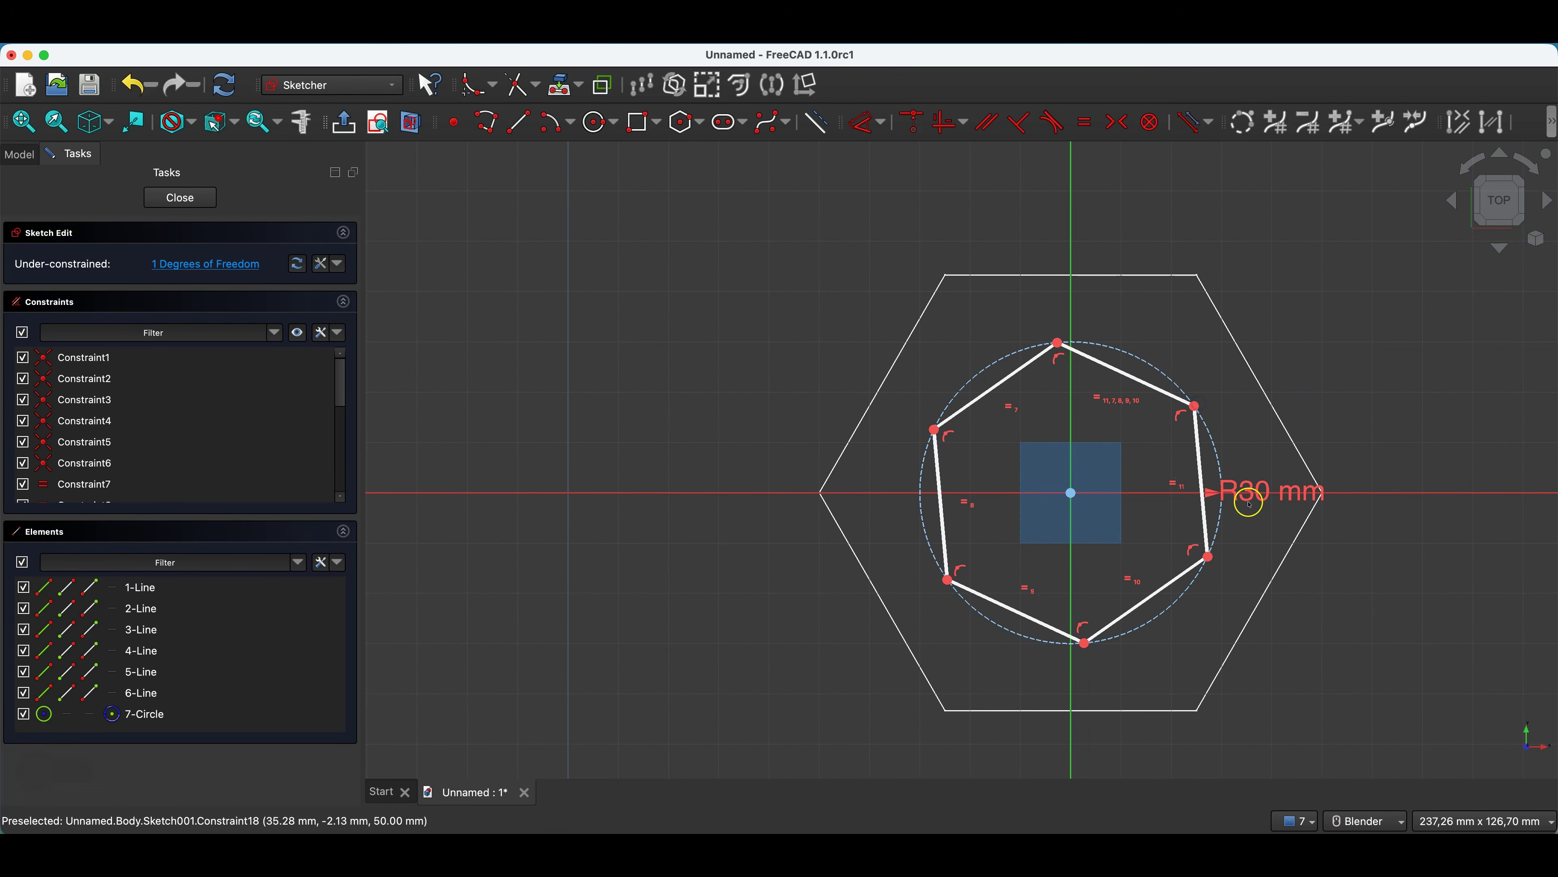
mouse_move(1157, 398)
mouse_down()
mouse_move(1193, 407)
mouse_move(1283, 490)
mouse_move(1184, 590)
mouse_up()
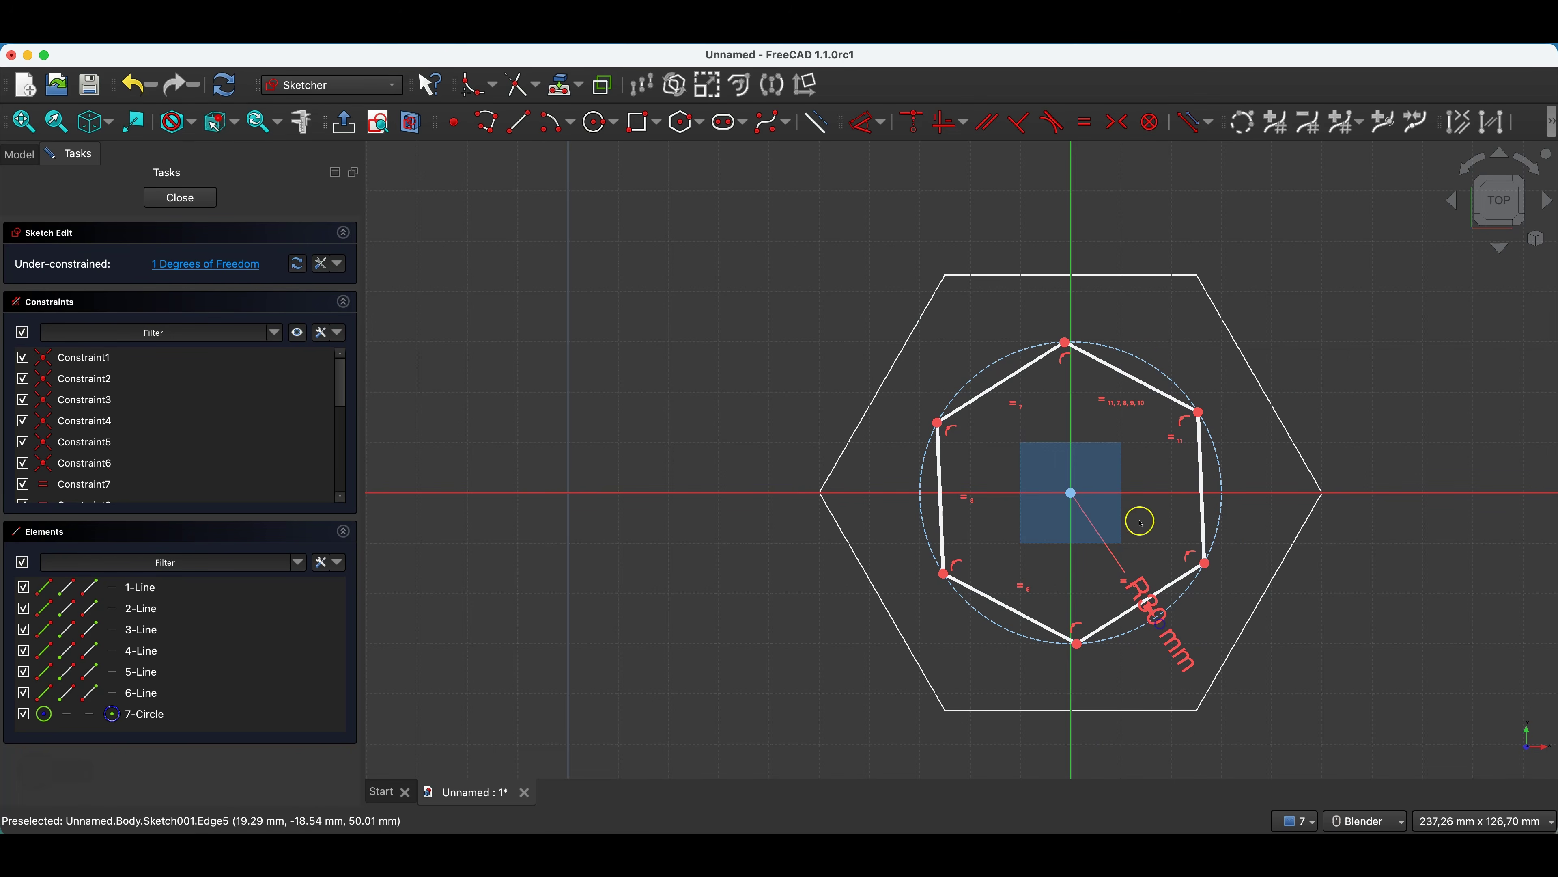
drag(1063, 342, 1056, 348)
click(1056, 351)
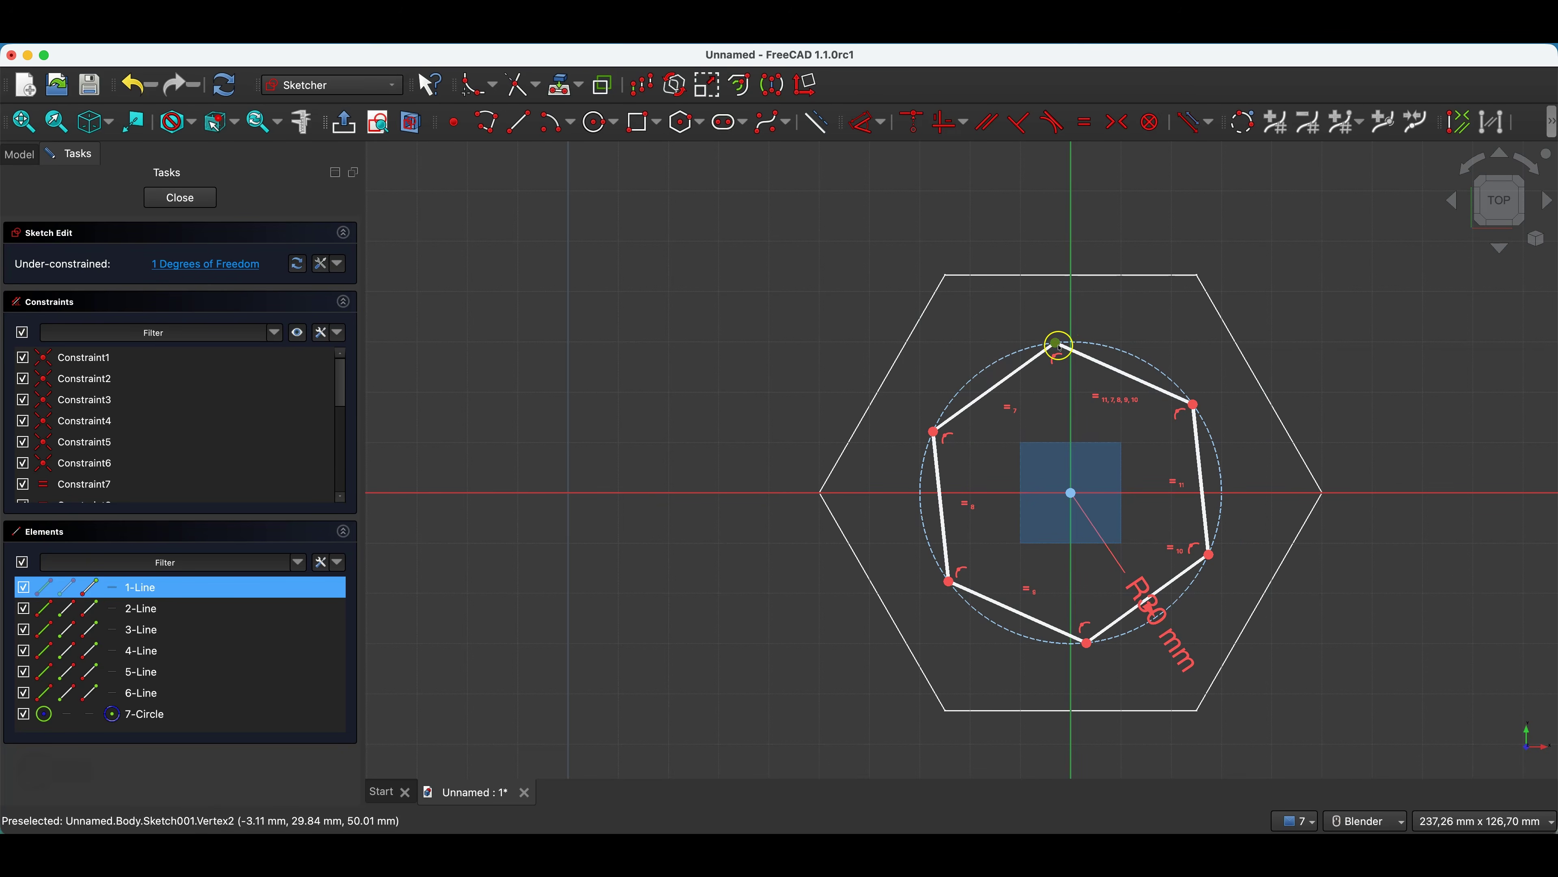
click(914, 125)
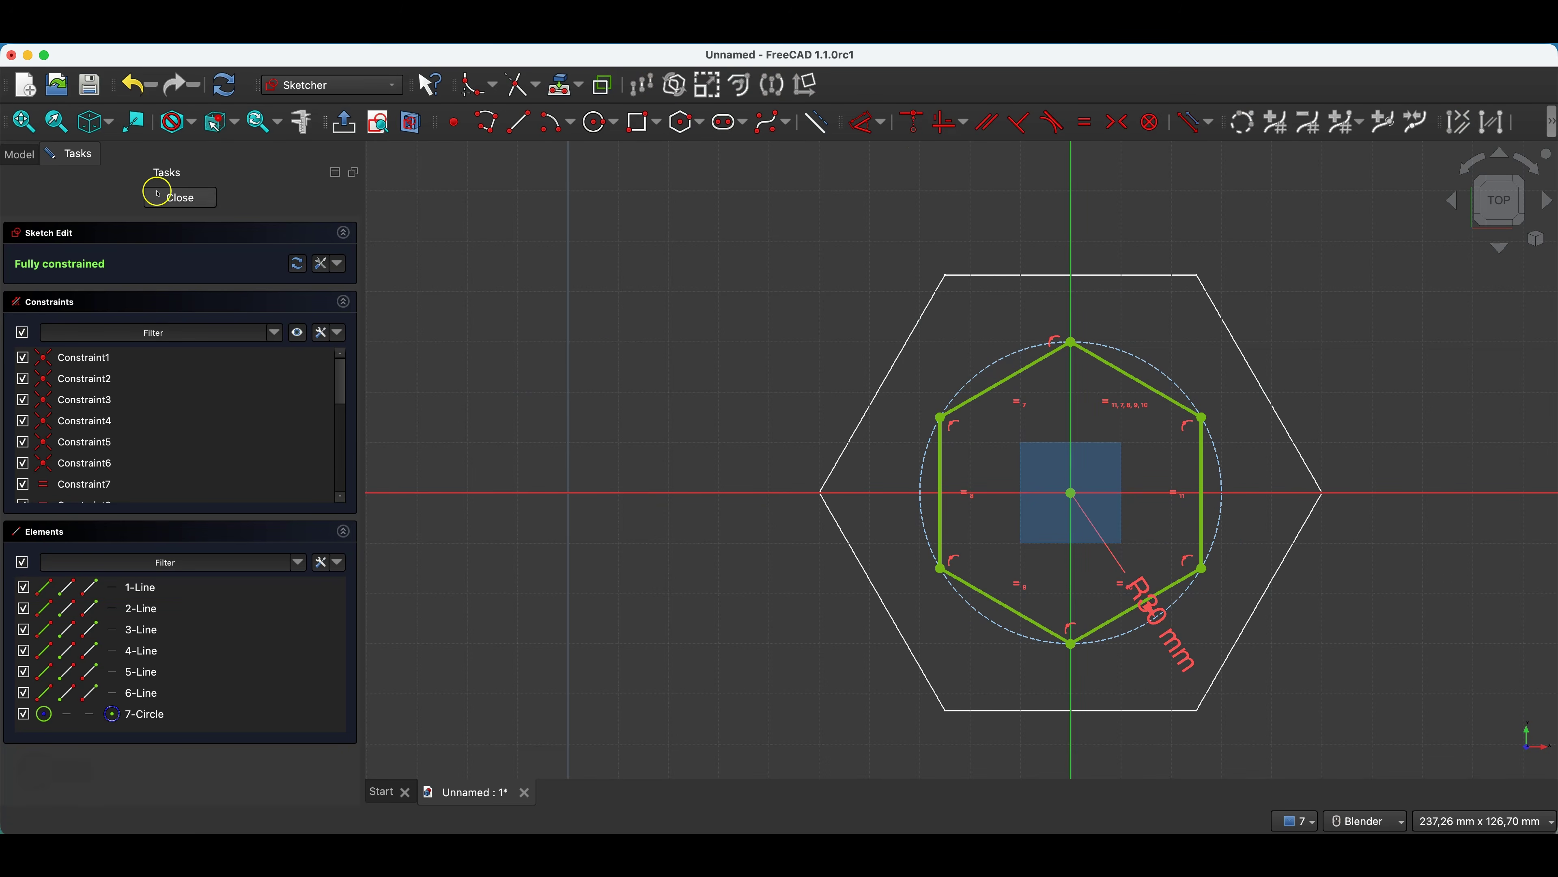
click(180, 198)
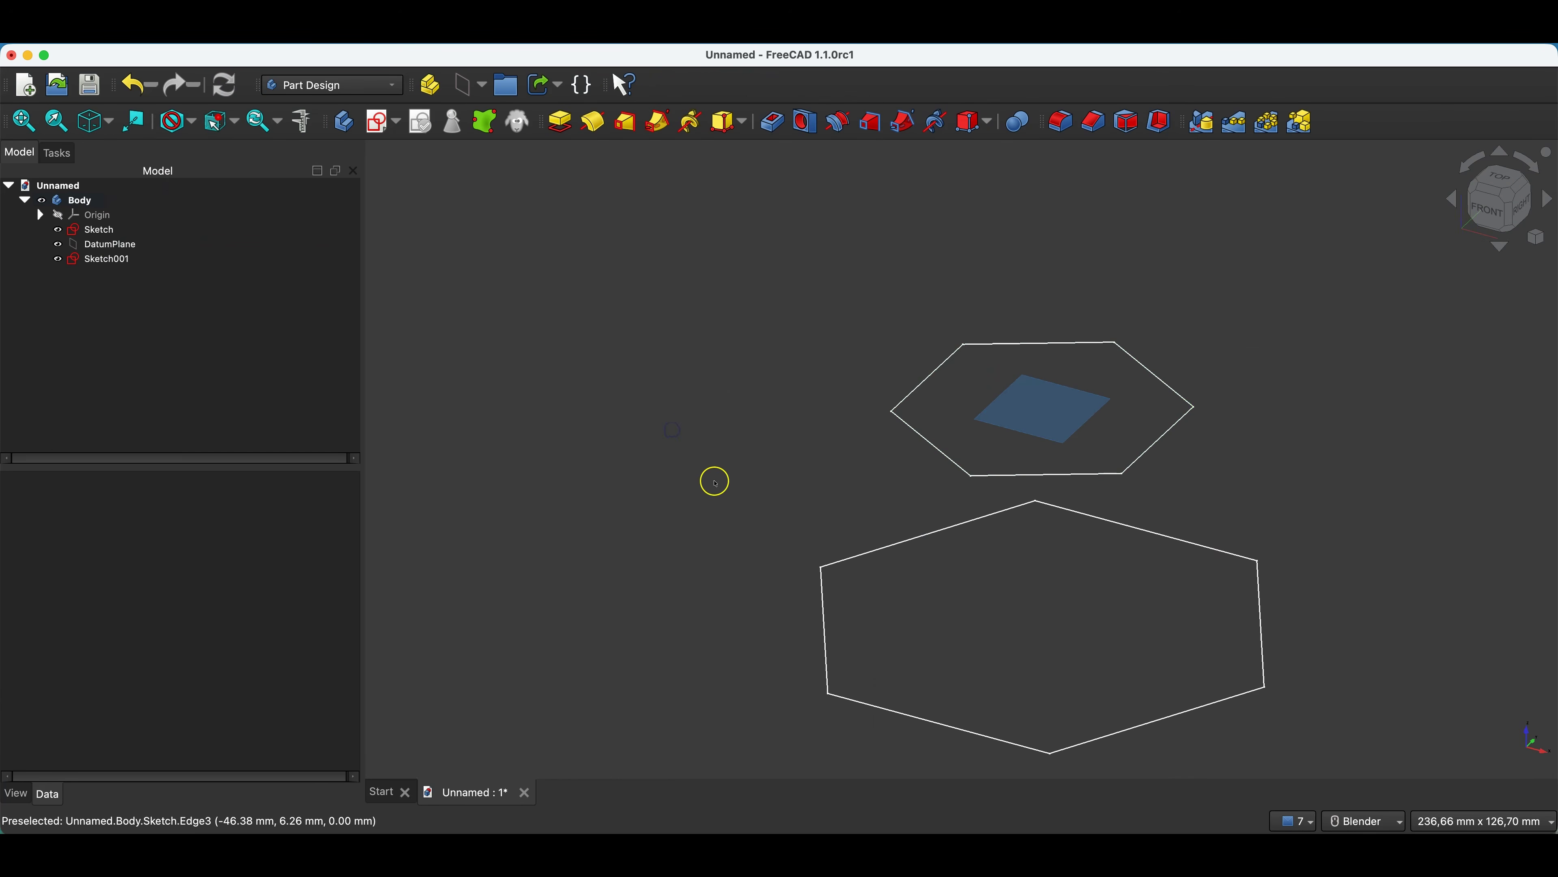
- Create an additive loft with the lower hexagon sketch as profile and the upper hexagon sketch as section
mouse_move(901, 619)
middle_down()
mouse_move(869, 573)
mouse_move(888, 592)
middle_up()
click(789, 540)
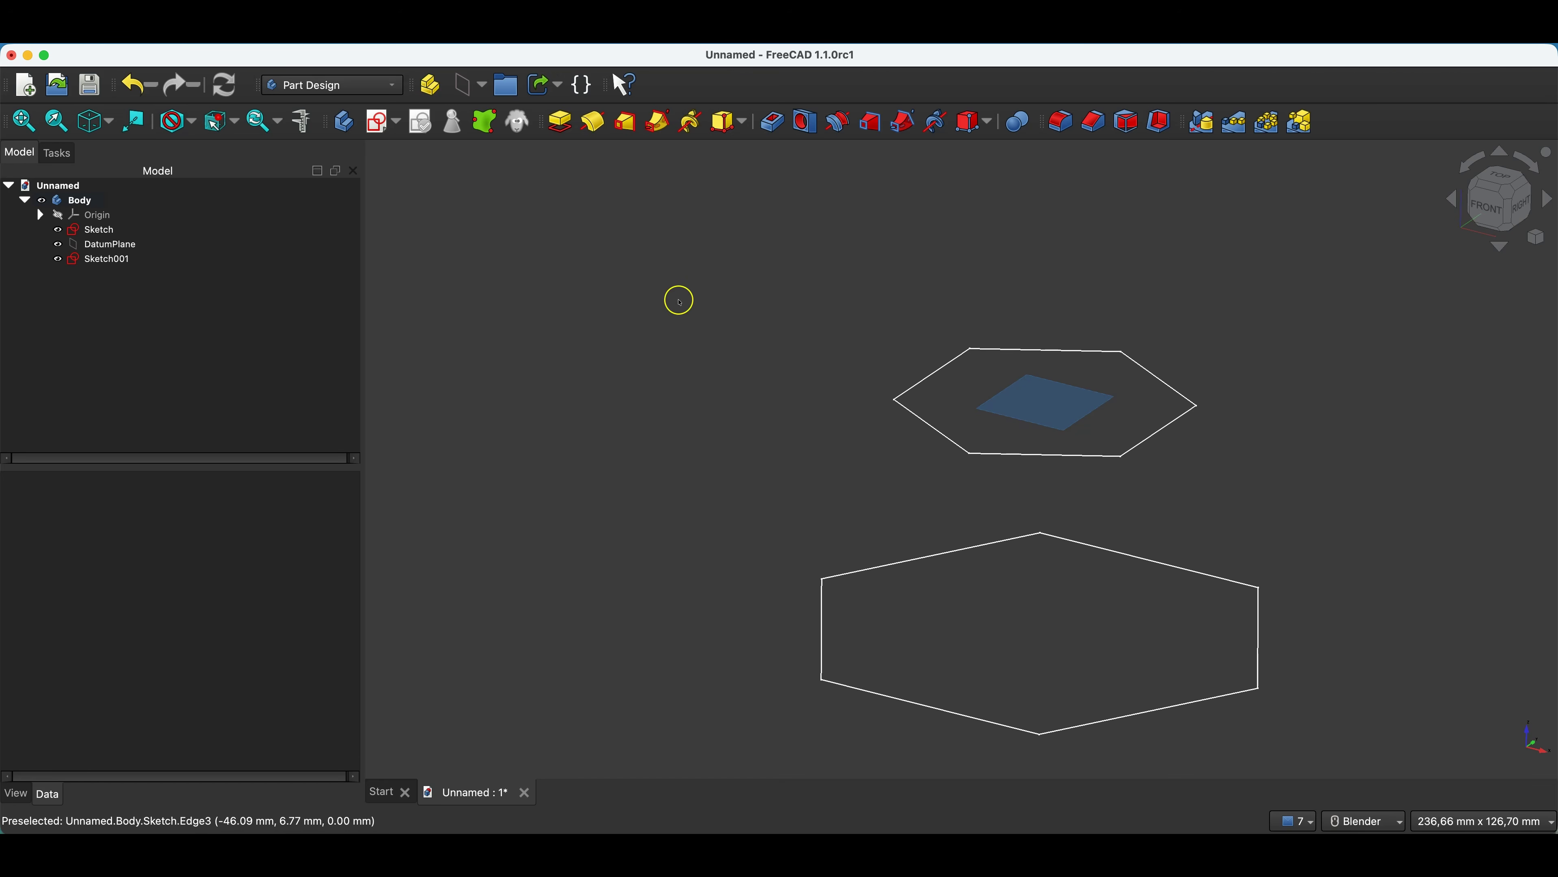
click(625, 125)
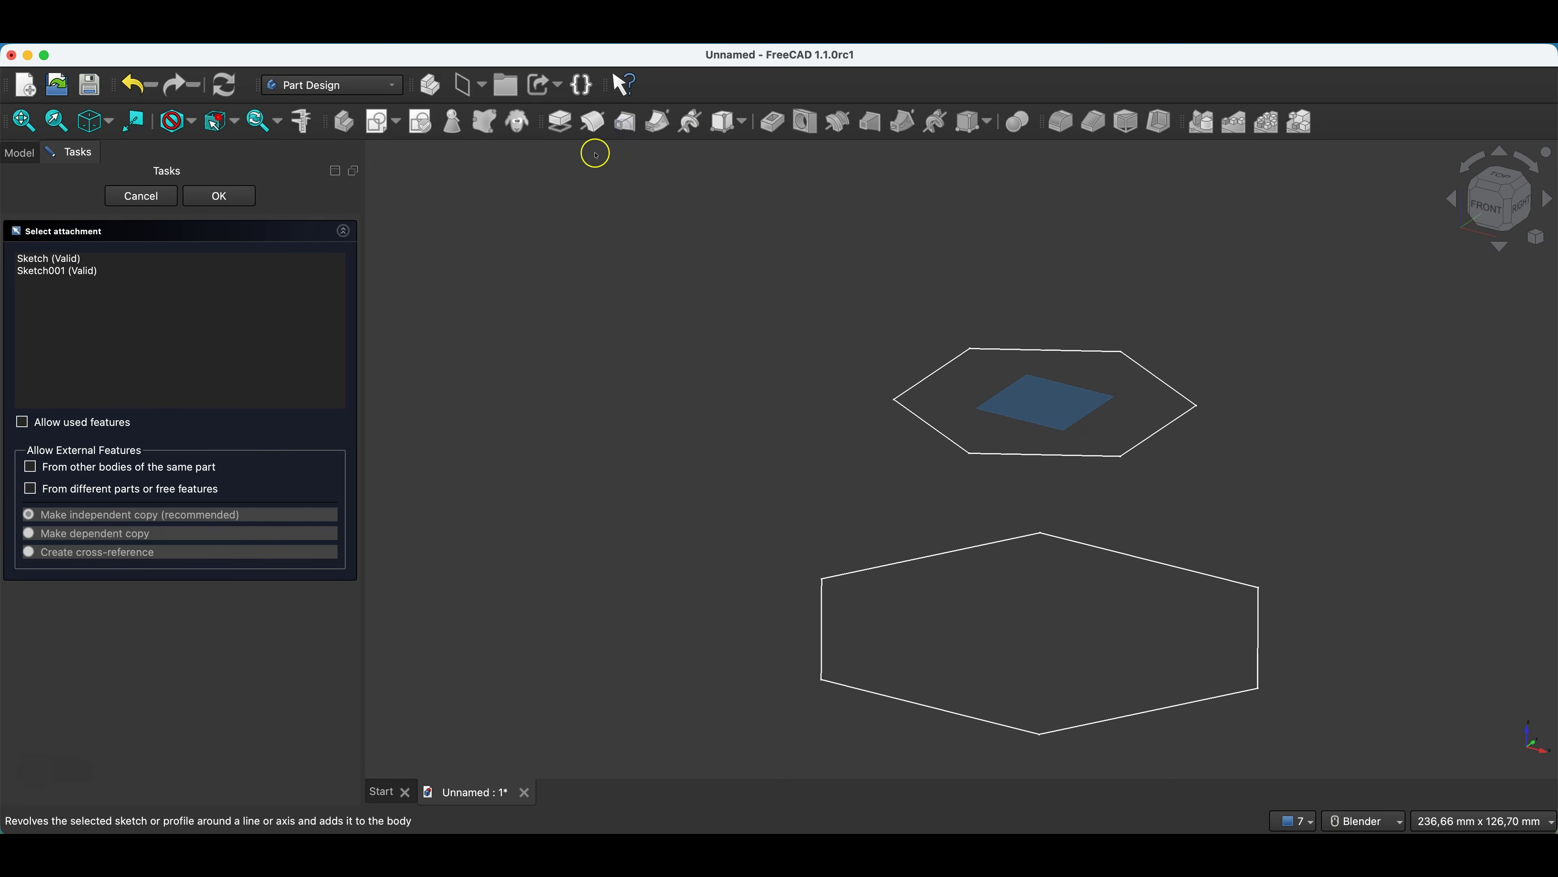
click(879, 567)
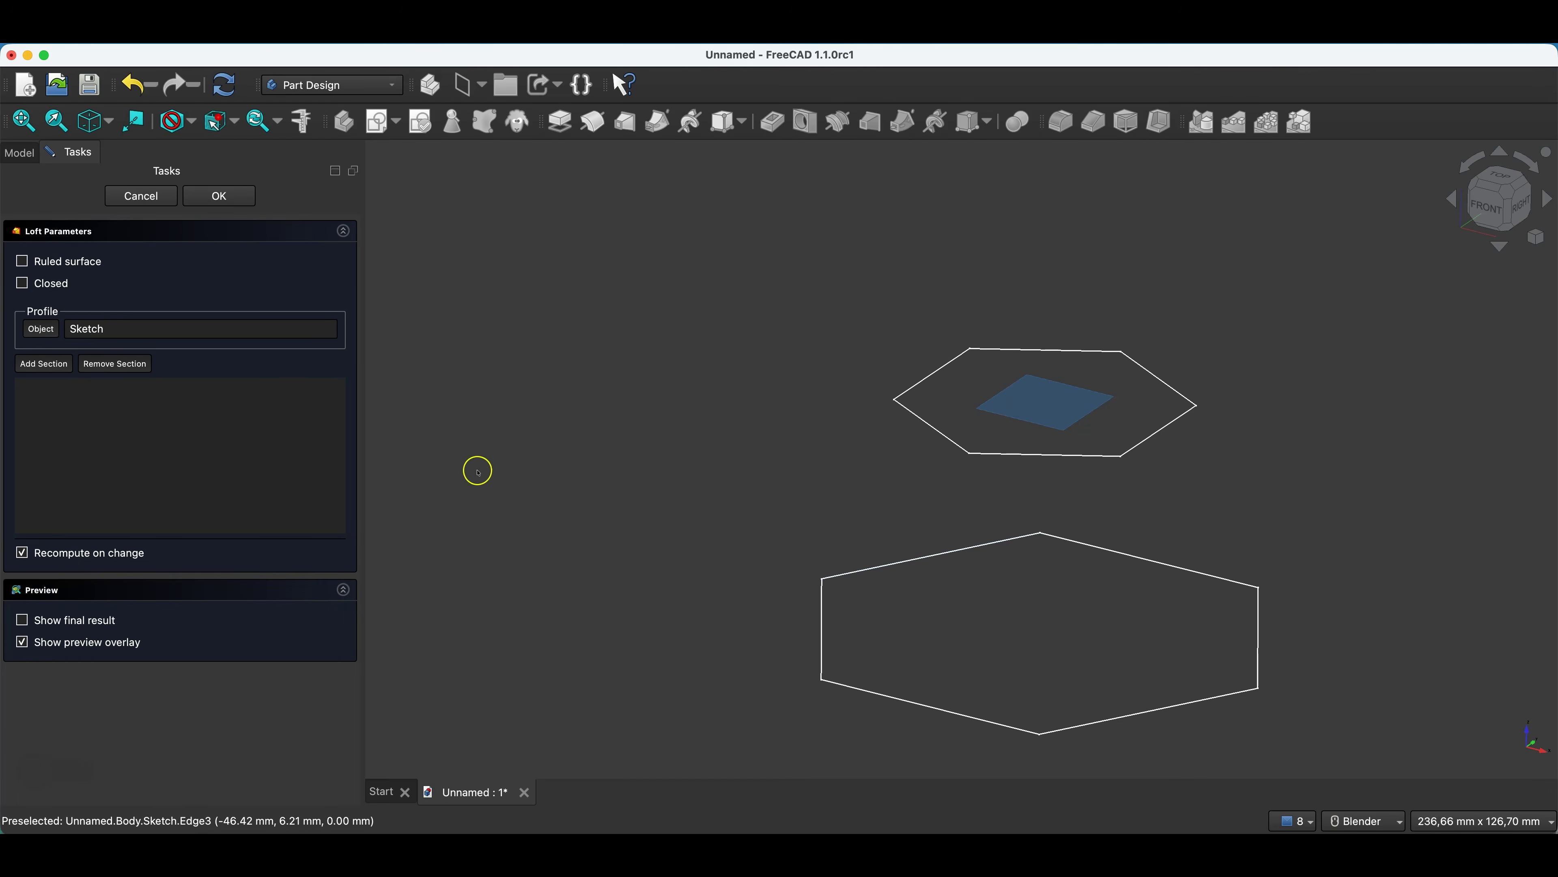
click(41, 369)
click(942, 372)
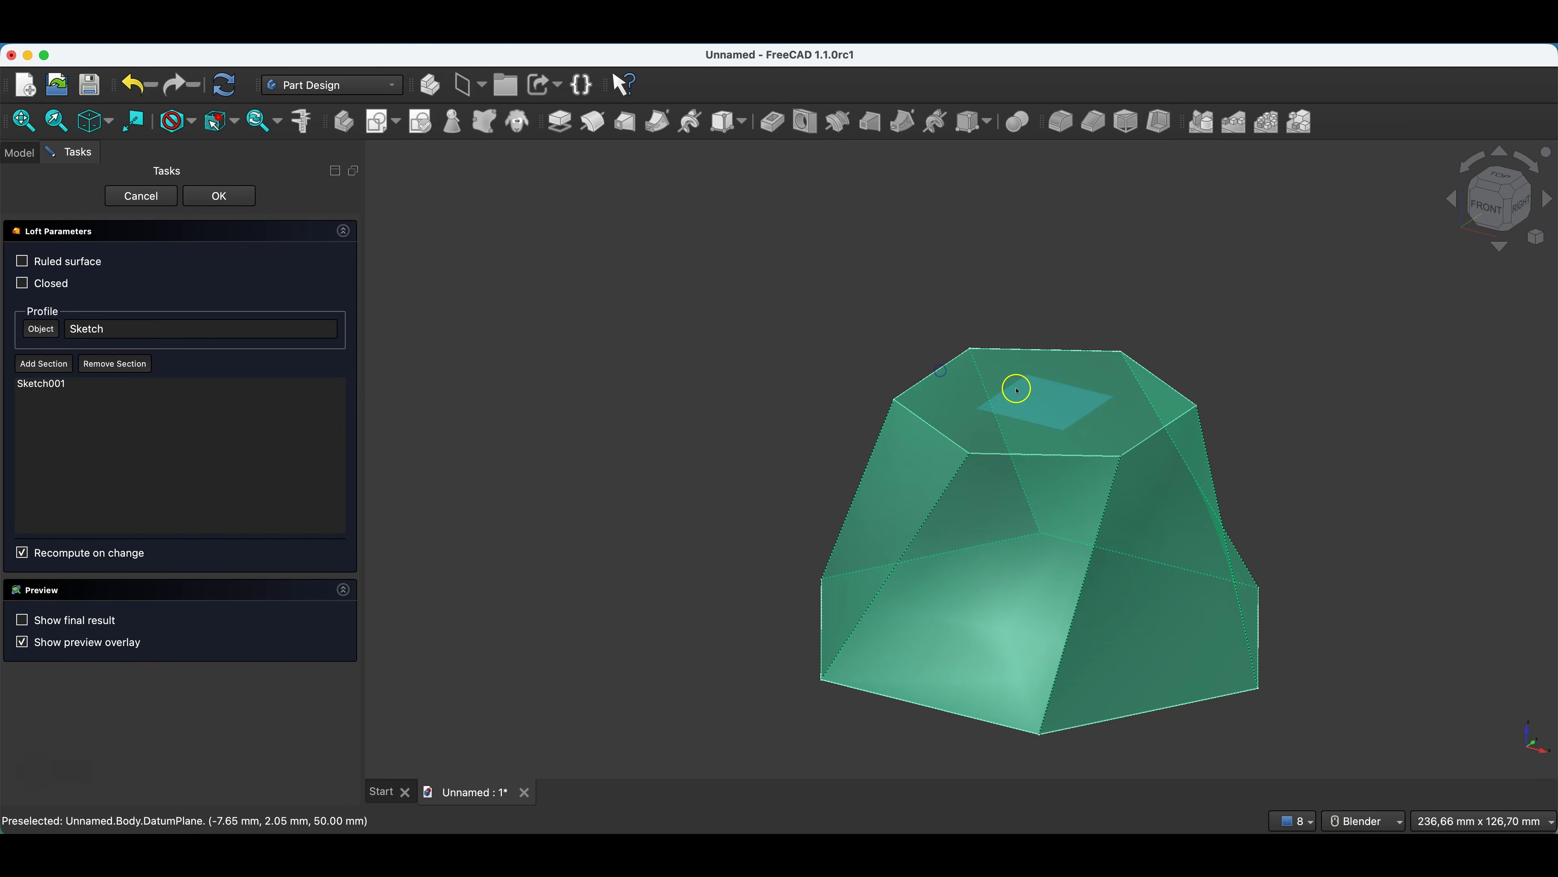
click(245, 198)
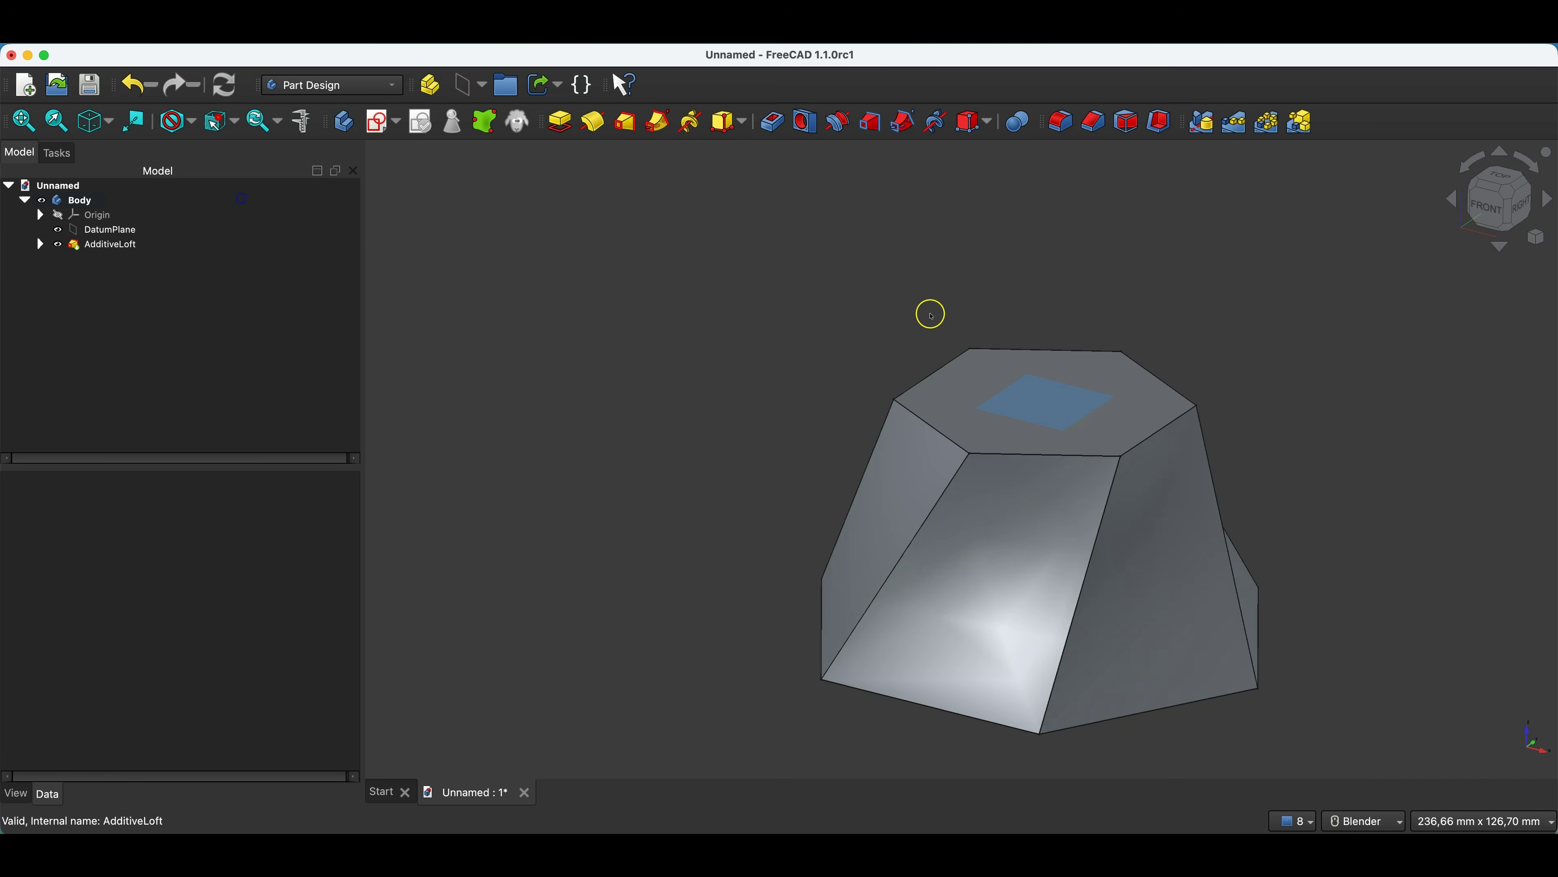
middle_drag(1332, 536, 1284, 540)
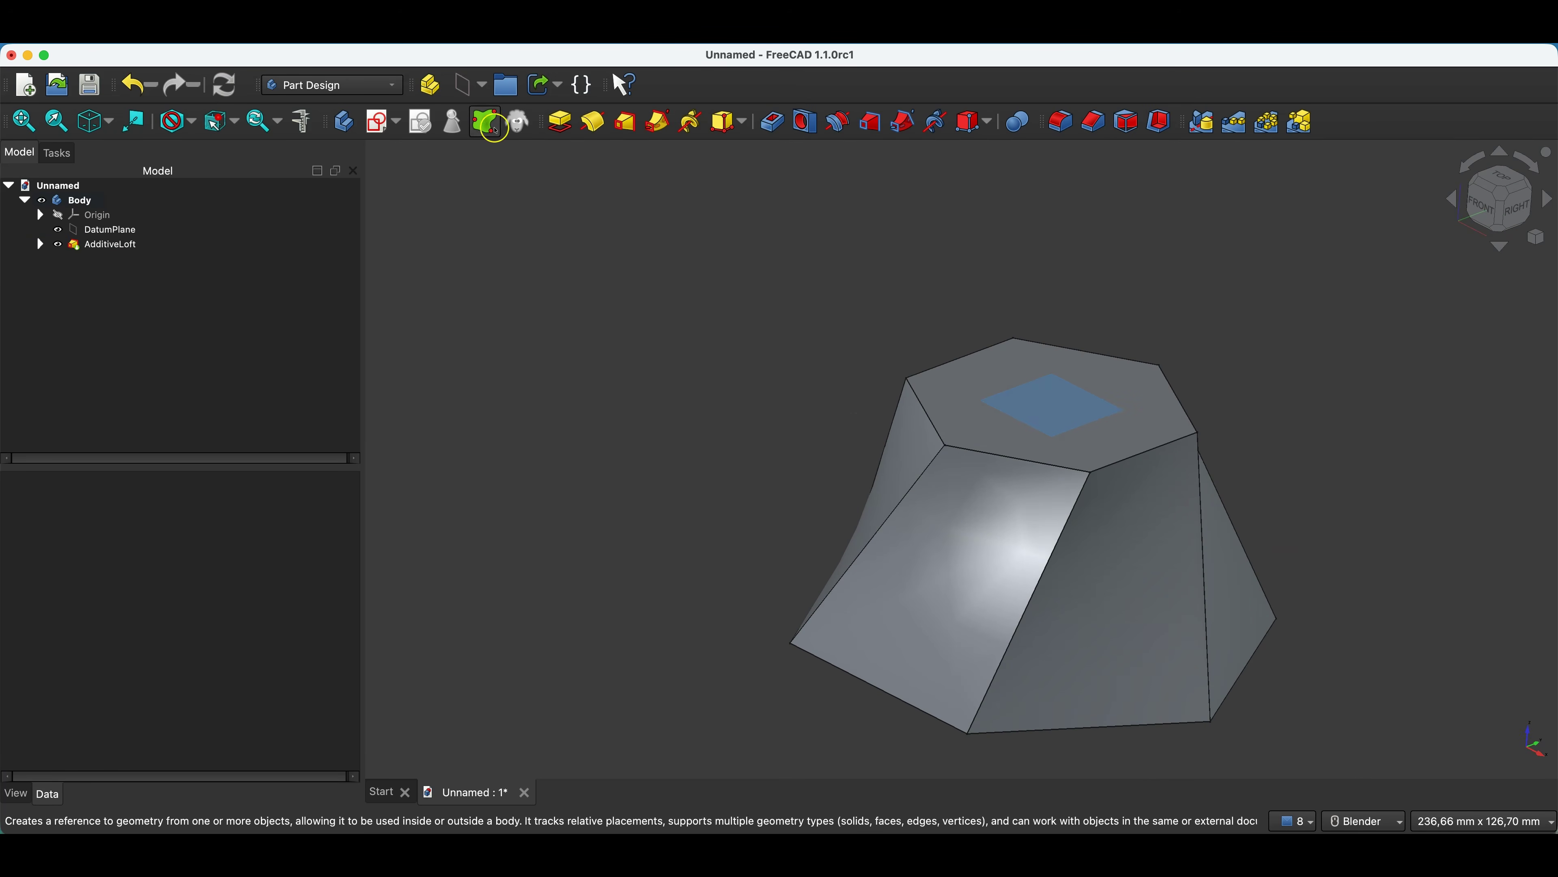
- Undo the additive loft and make the upper hexagon sketch visible
click(139, 84)
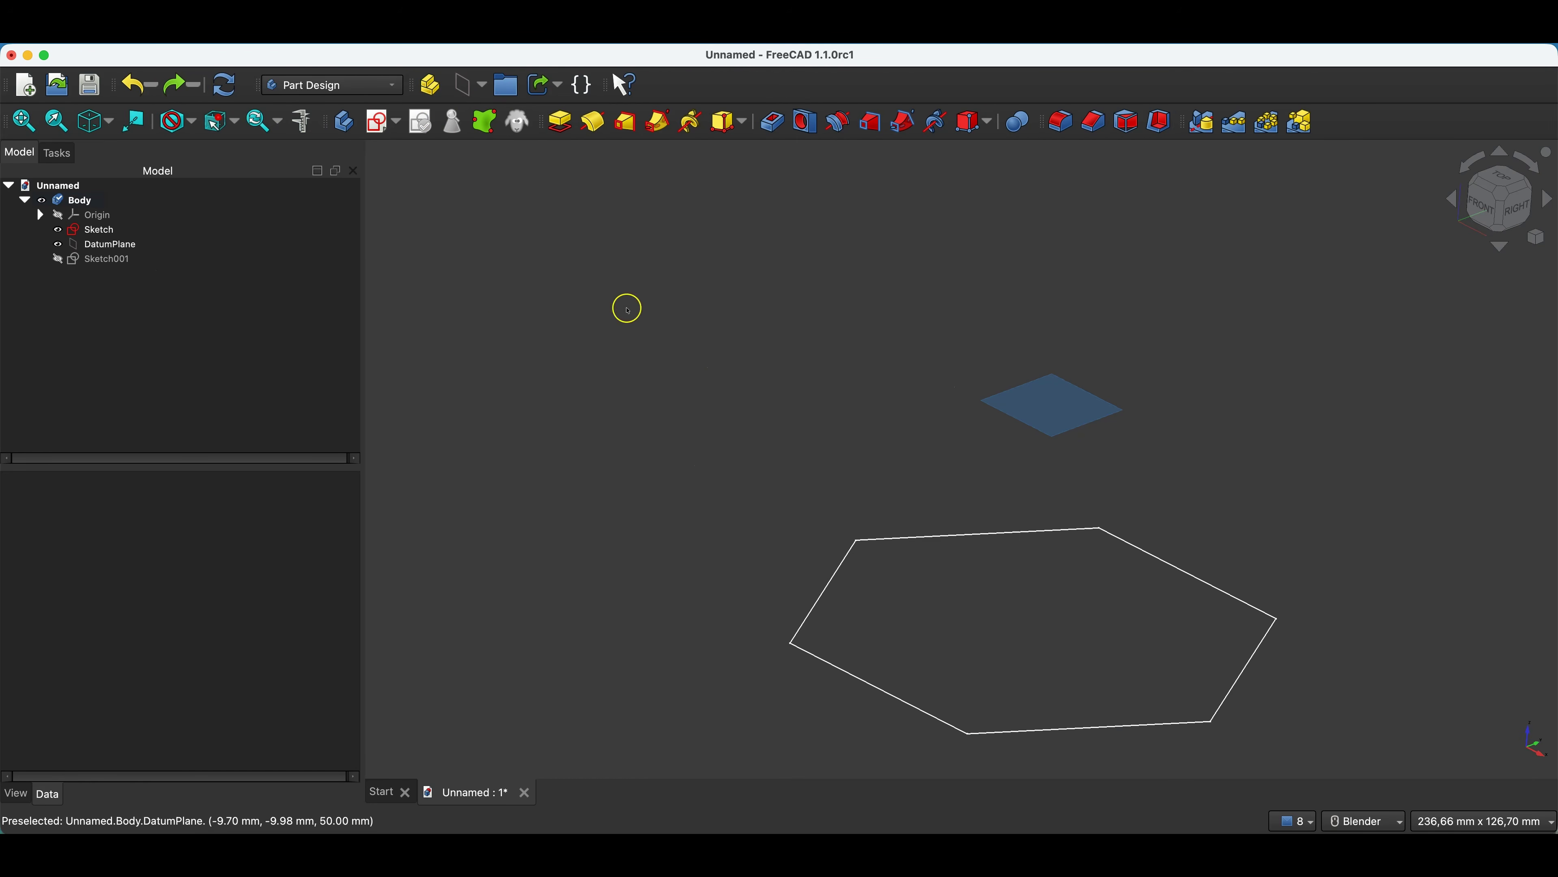
click(117, 260)
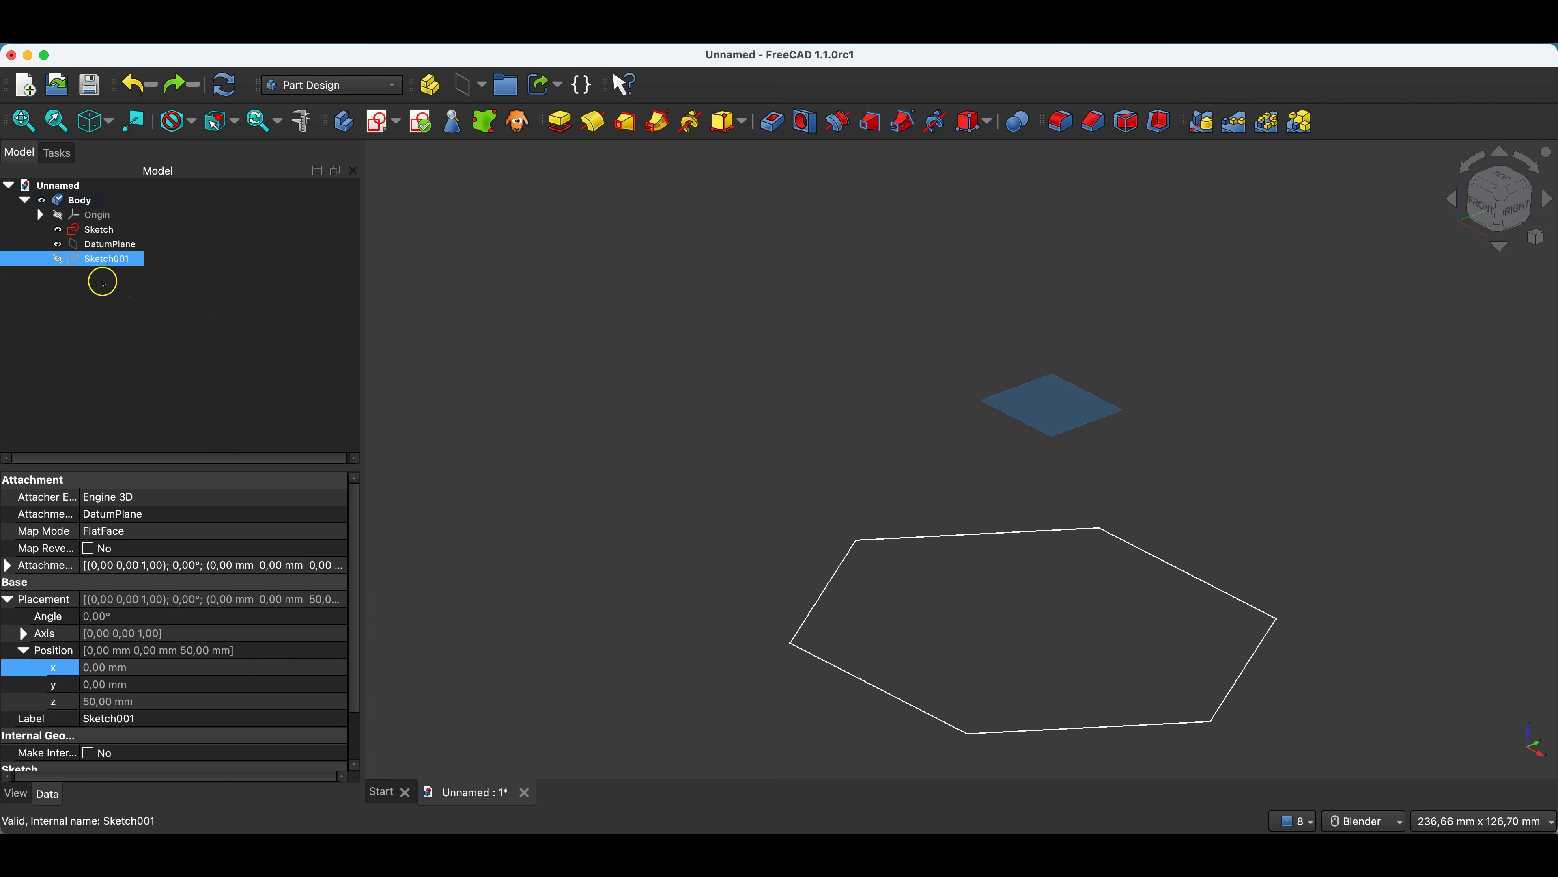
key(space)
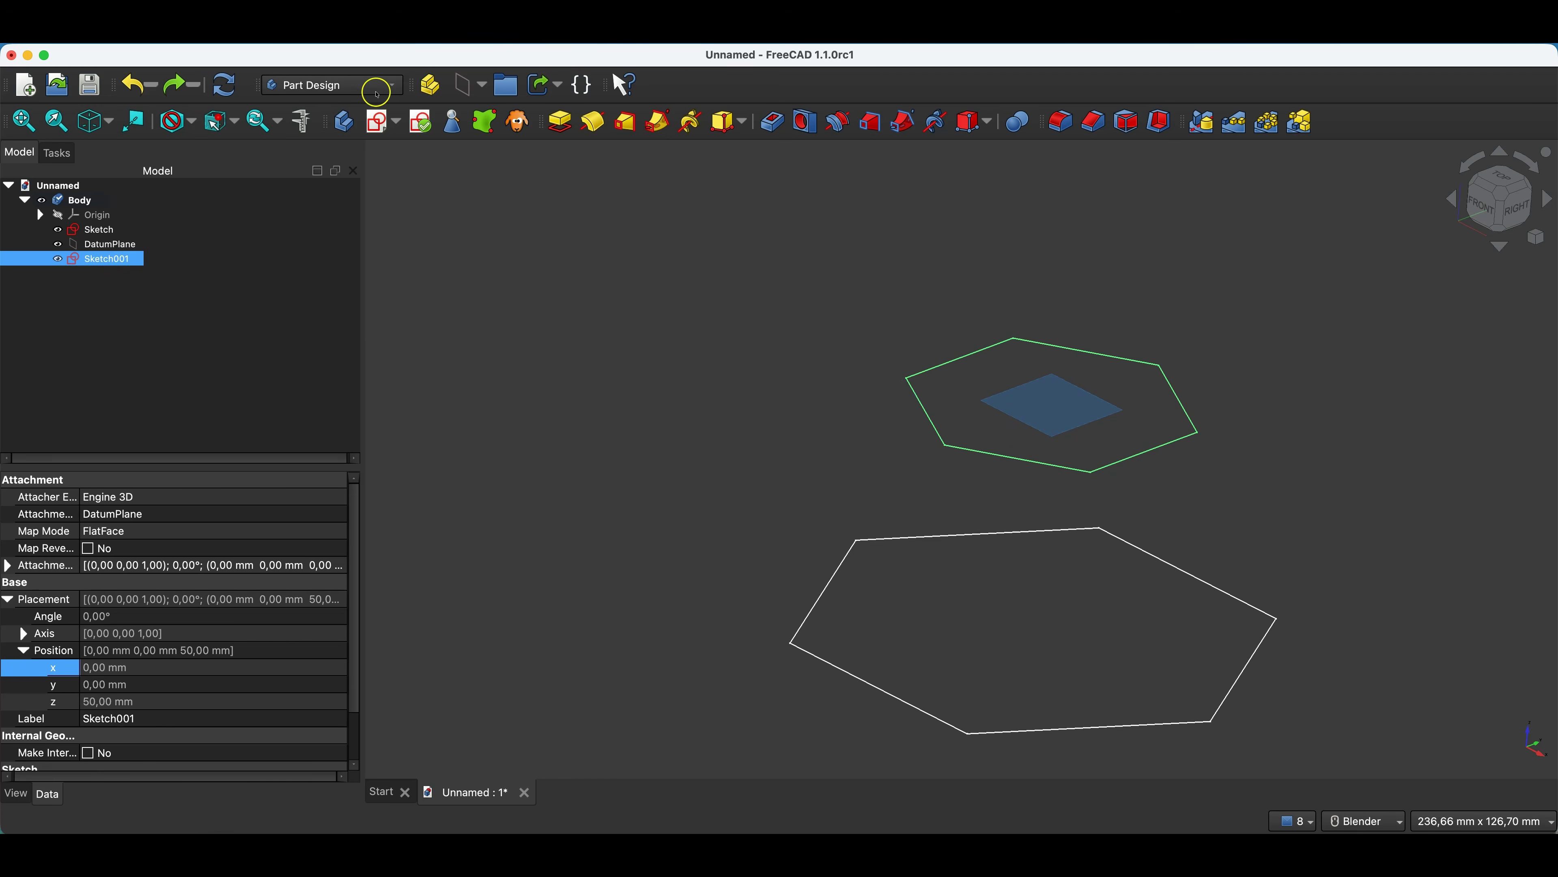
- Create a datum plane attached to the upper hexagon sketch with an offset of 50 mm in the Z-direction
click(462, 85)
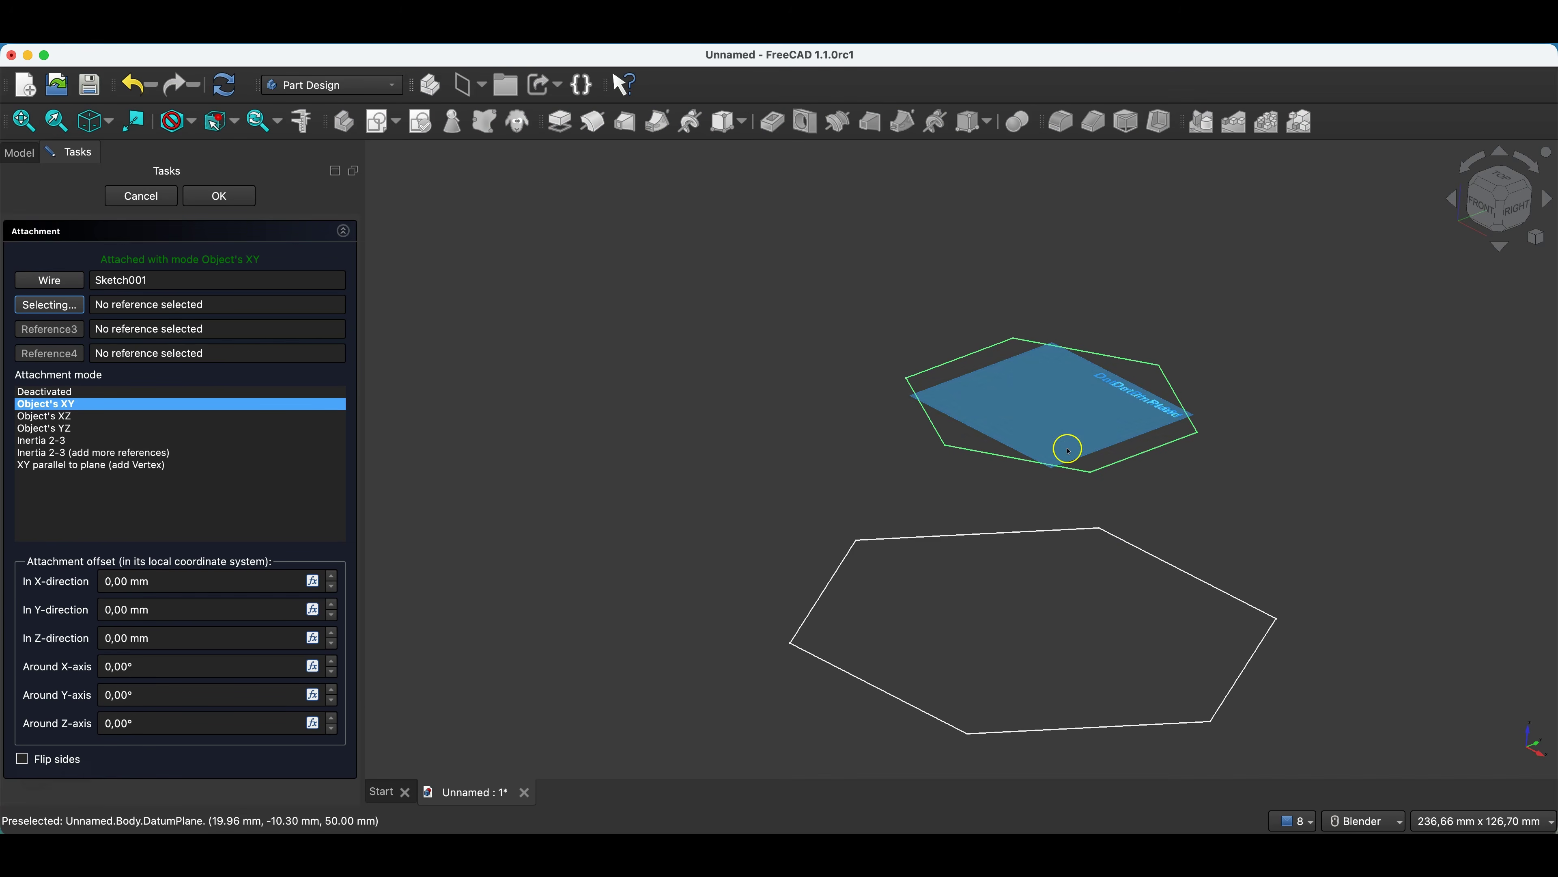
click(111, 639)
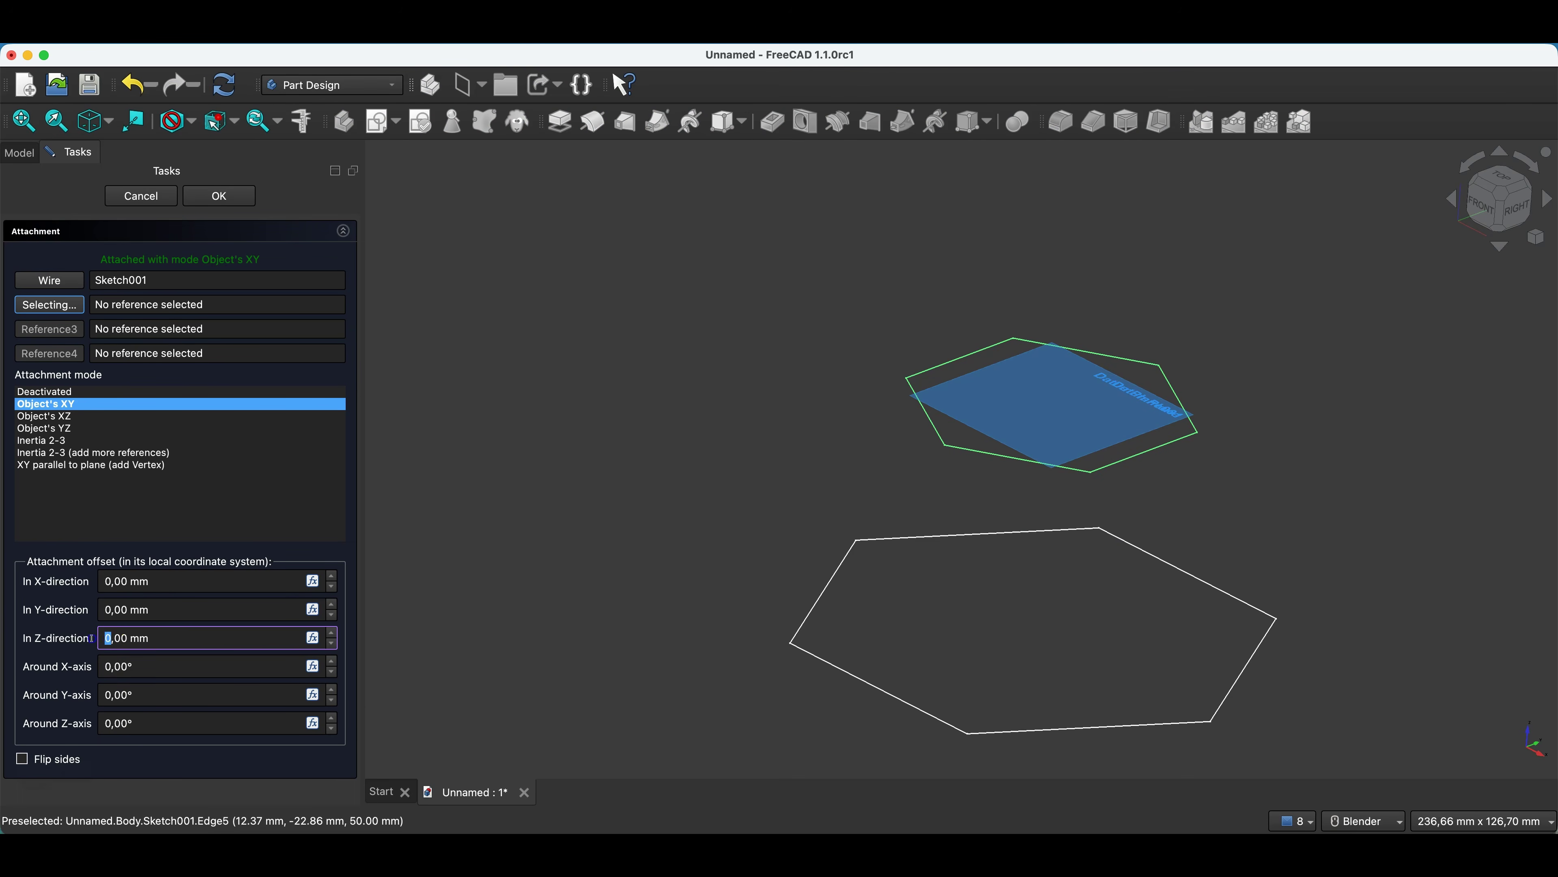
click(148, 611)
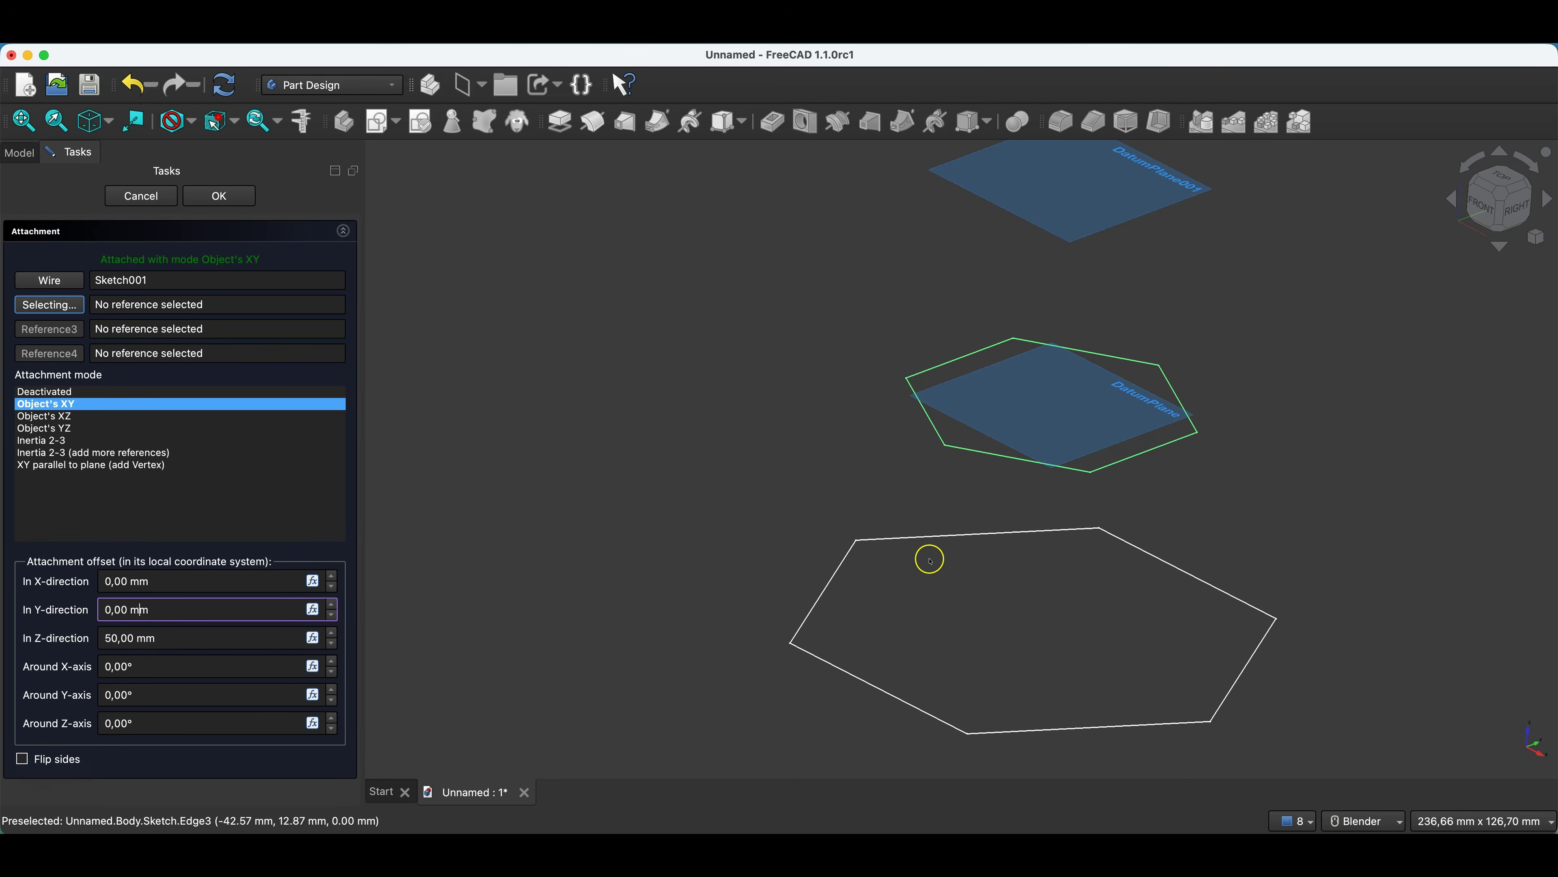
scroll(929, 553, down, 1)
click(1080, 192)
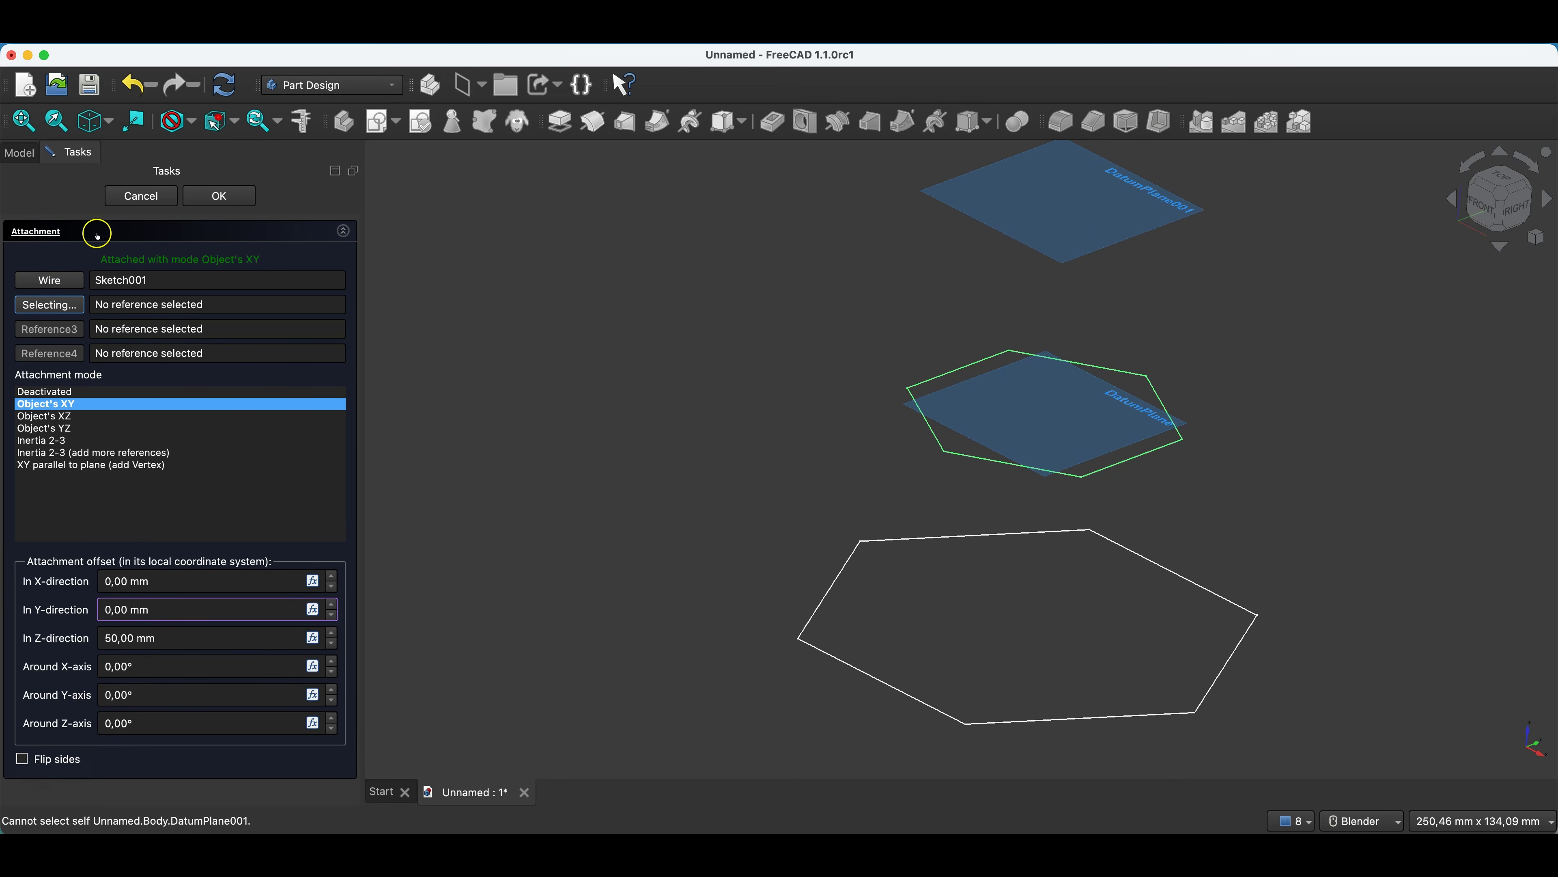
click(215, 198)
click(465, 493)
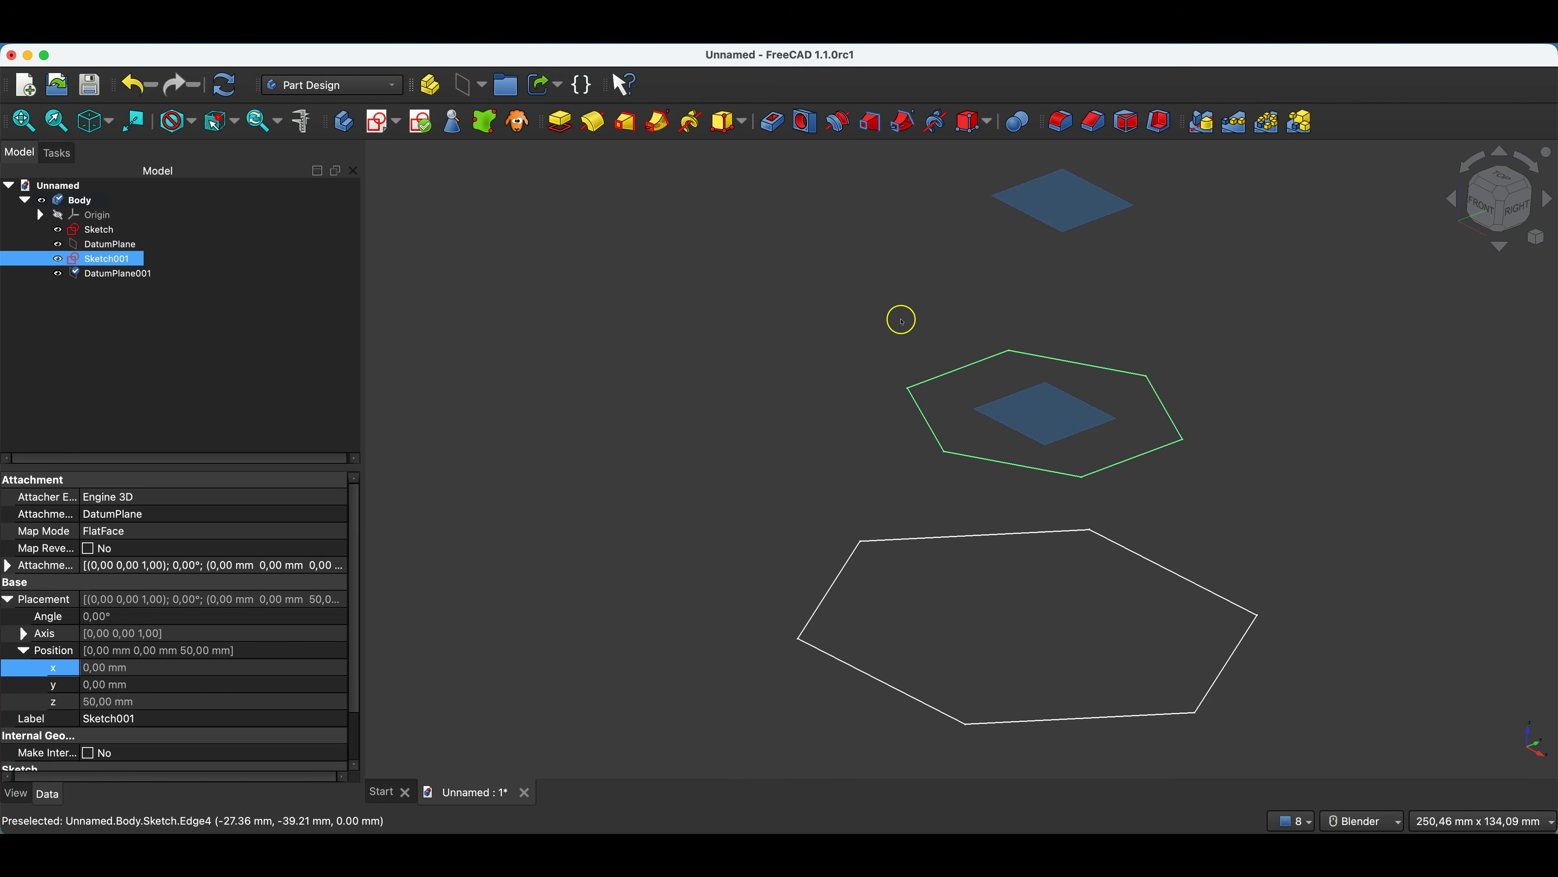
- Duplicate the base hexagon sketch on its own, excluding the origin, axes and planes it depends on
click(98, 230)
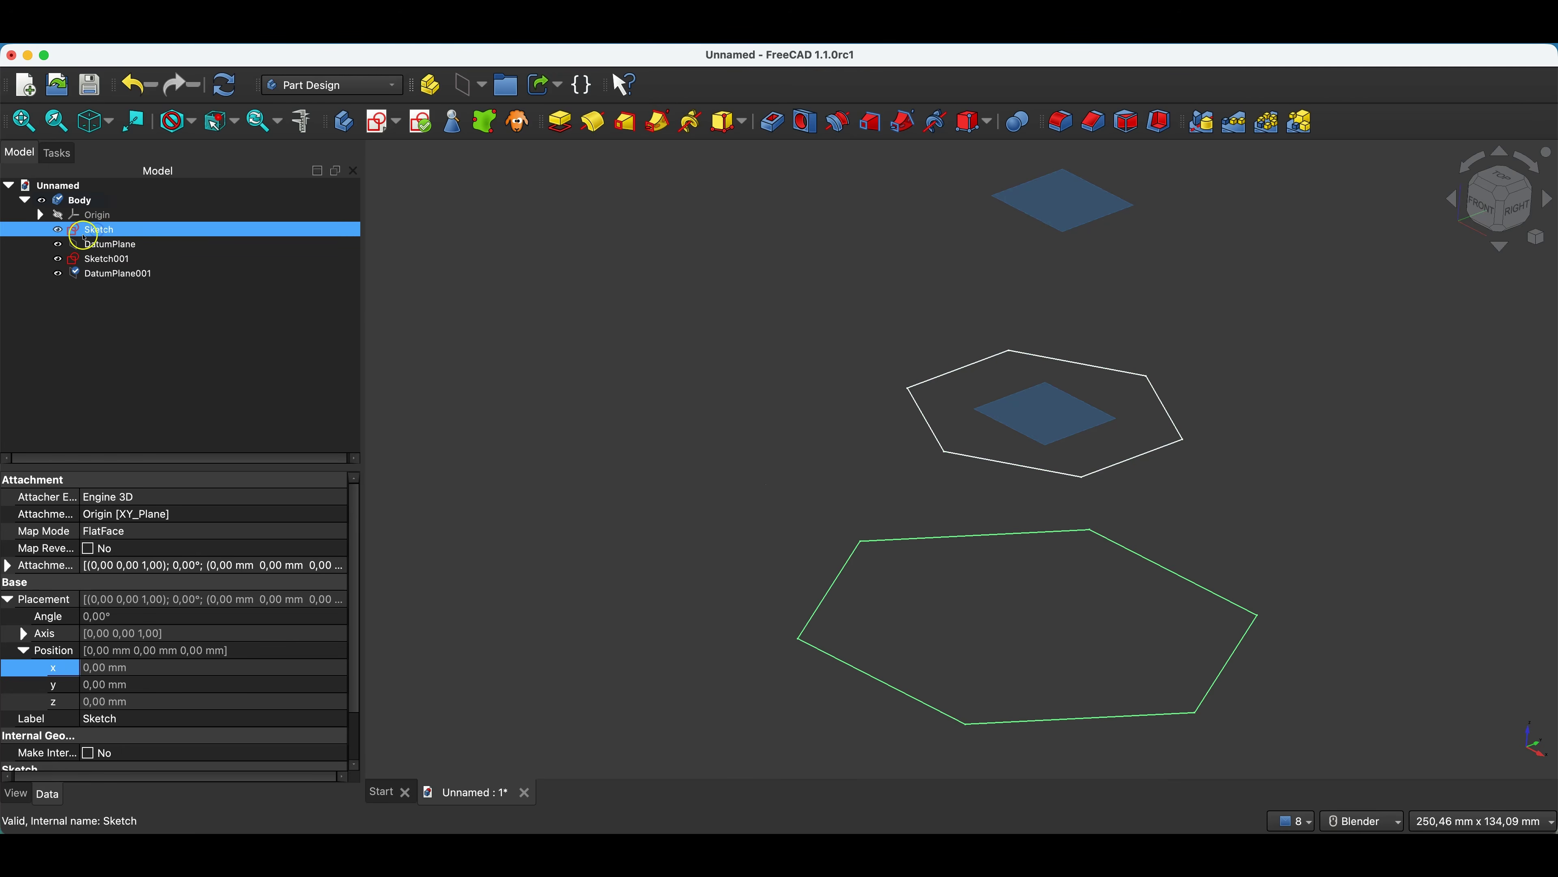
super+click(136, 273)
click(106, 231)
key(super+e)
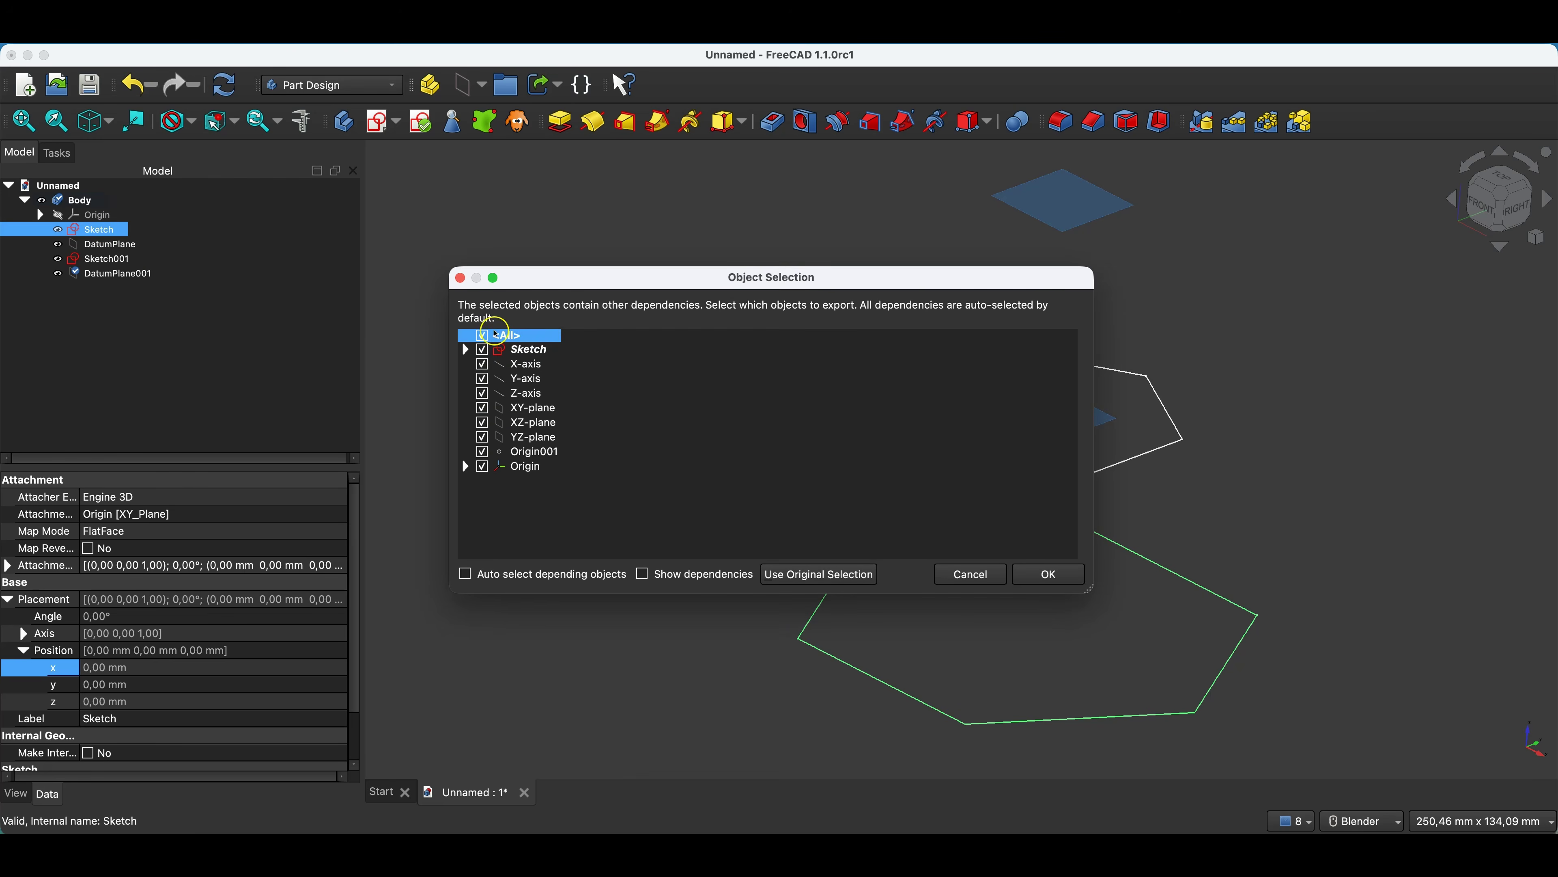
click(482, 337)
click(558, 354)
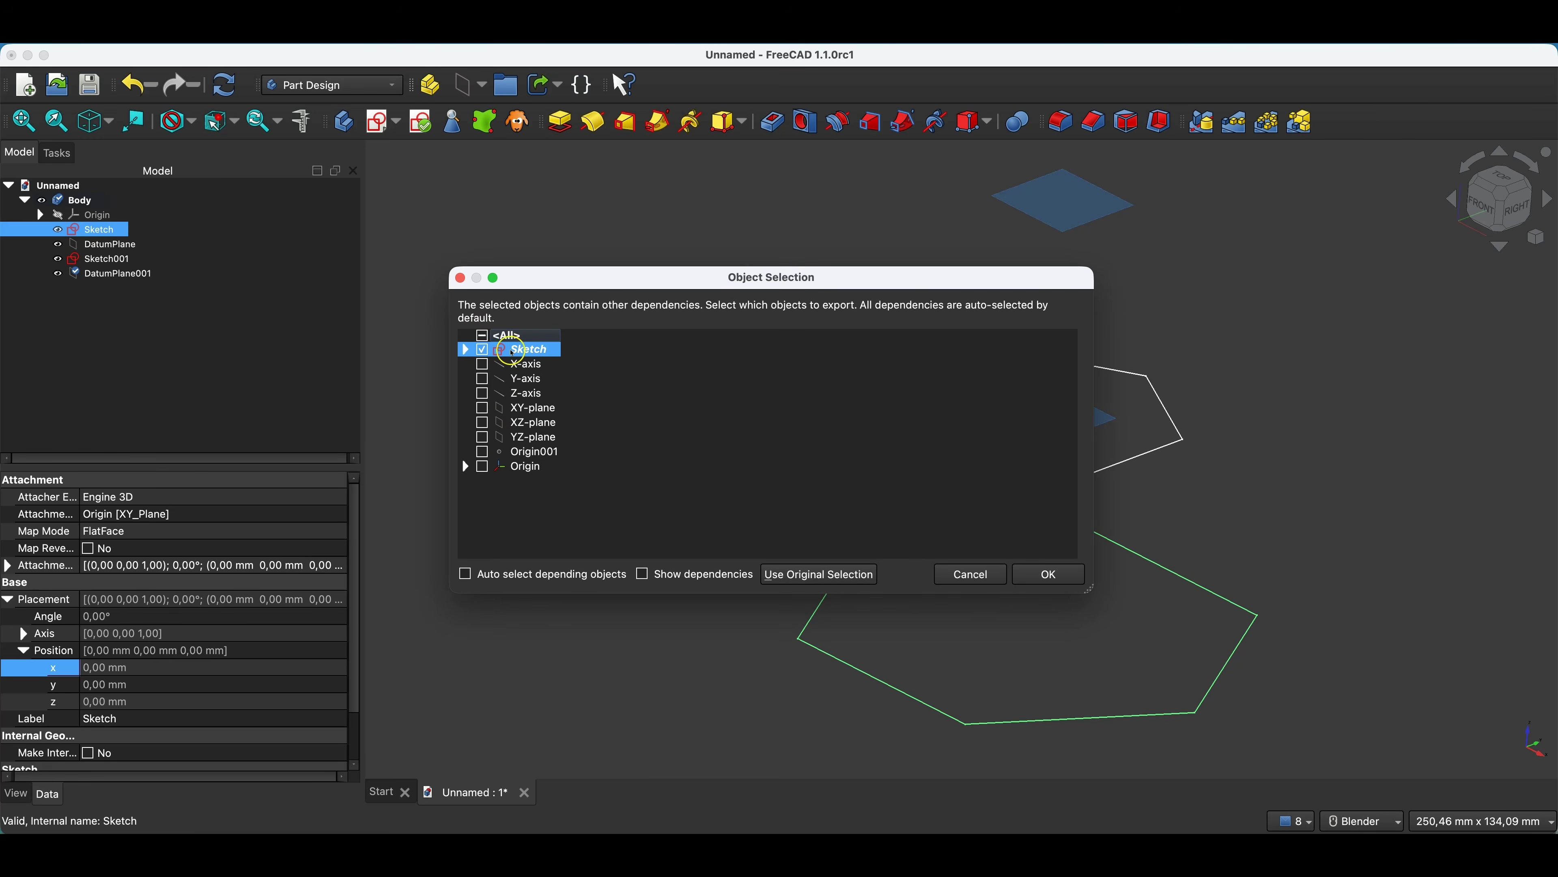
click(474, 573)
click(529, 581)
click(501, 579)
click(1043, 574)
click(98, 347)
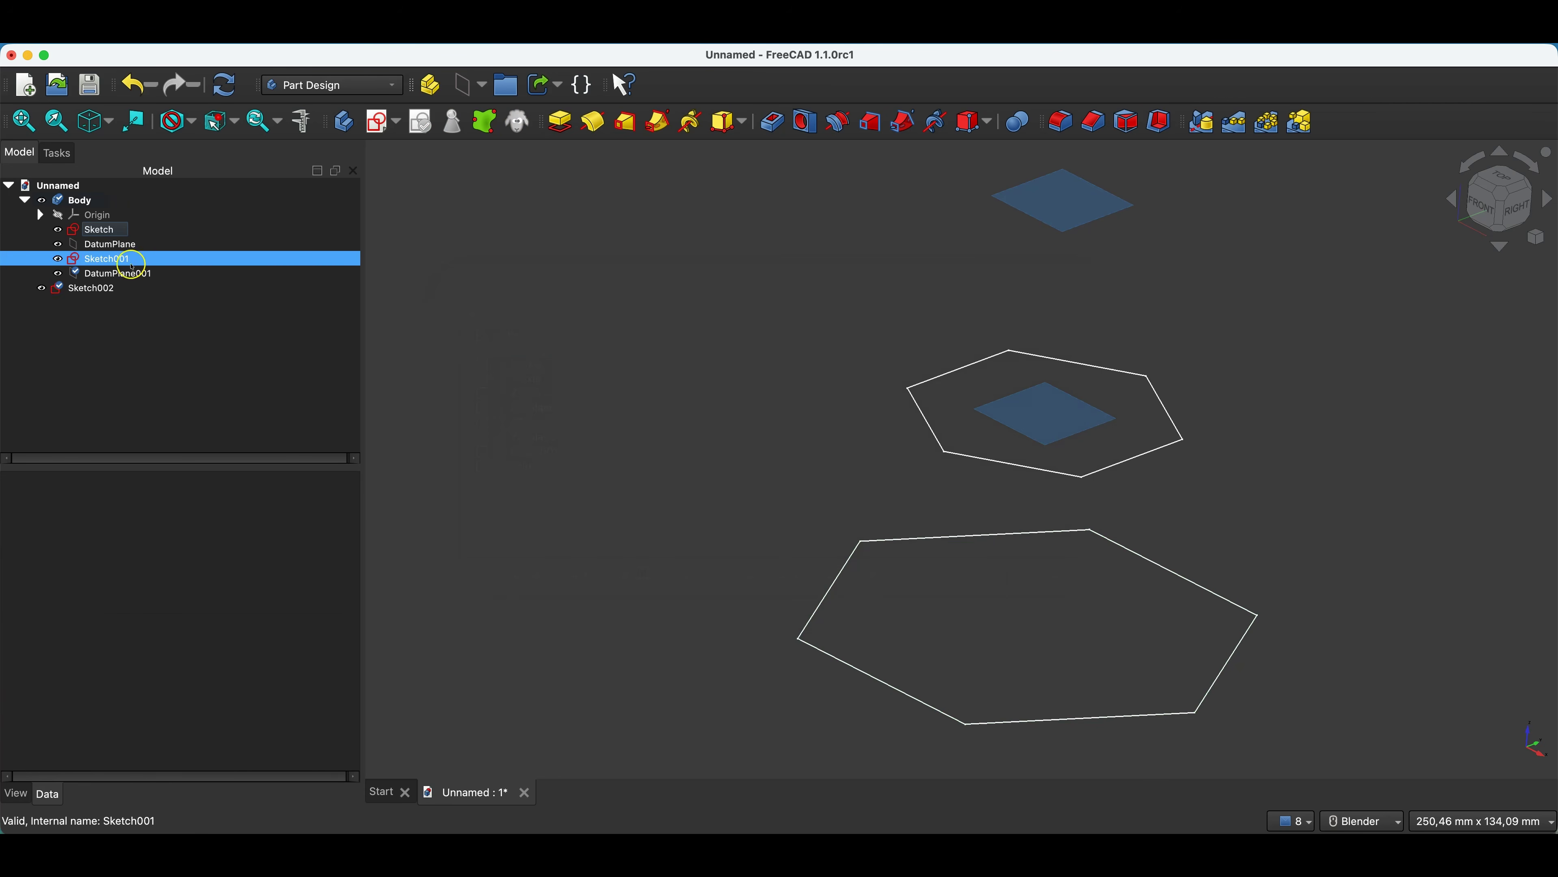
- Move the duplicated sketch Sketch002 into the body
click(99, 292)
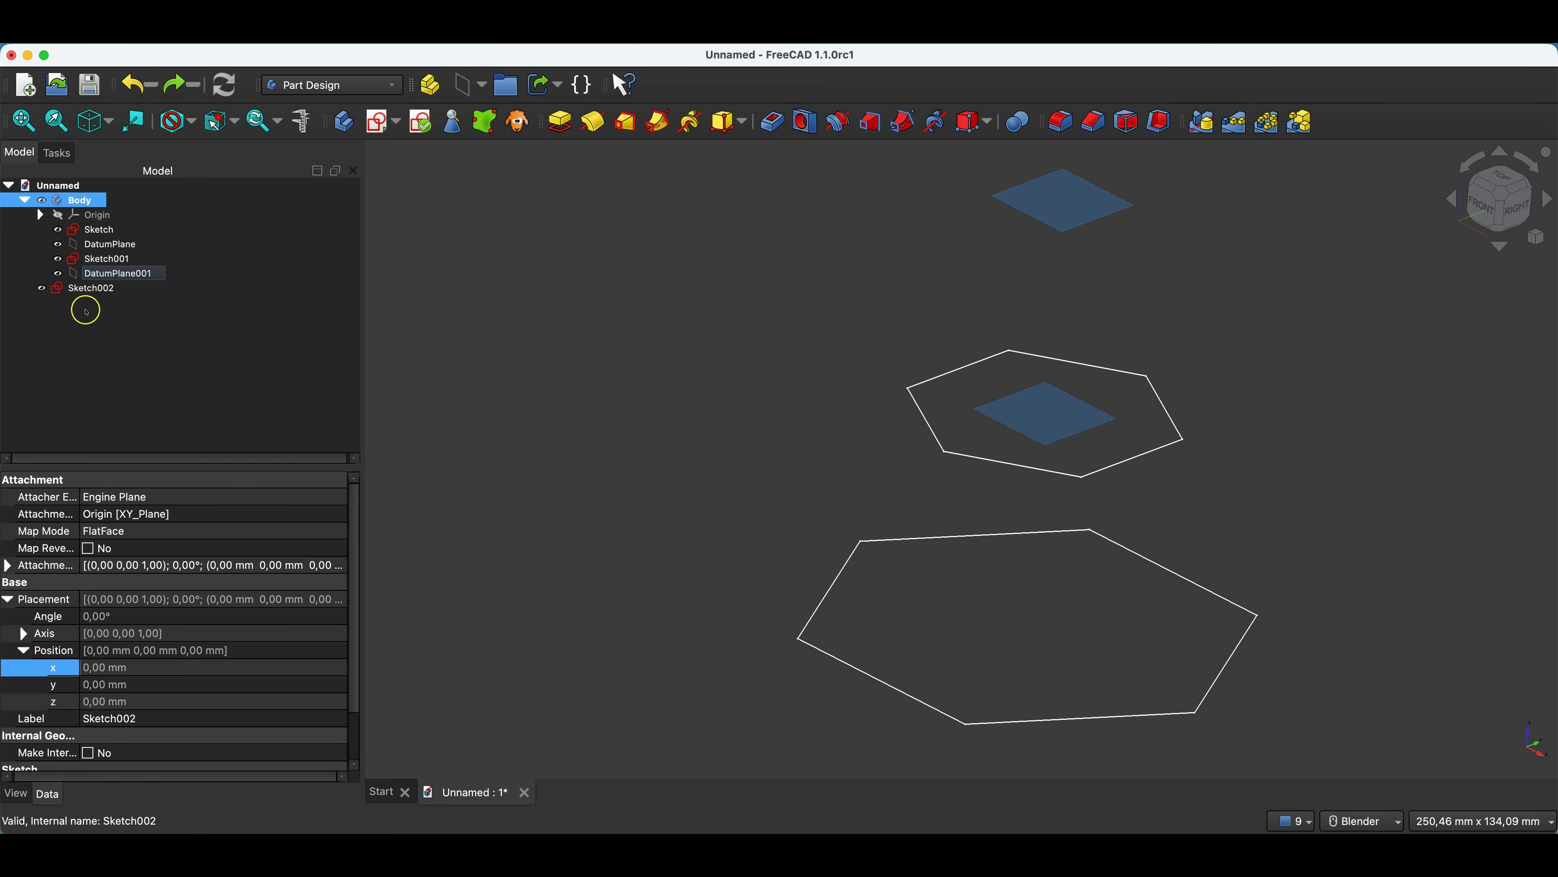
click(89, 293)
drag(70, 295, 78, 203)
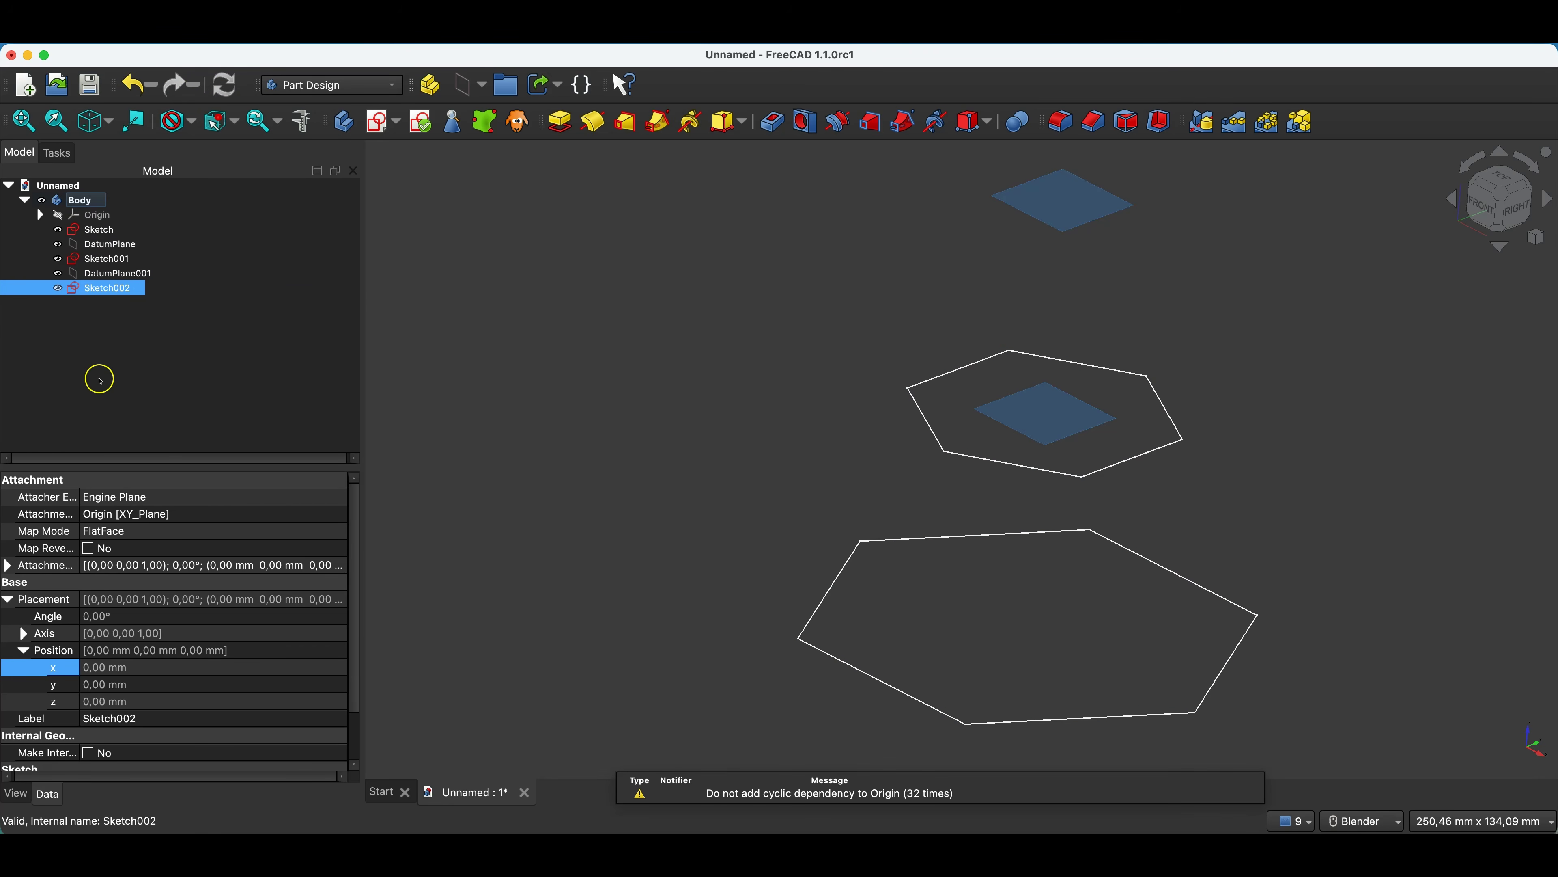
- Hide the duplicated sketch Sketch002 and the original base hexagon sketch
click(75, 276)
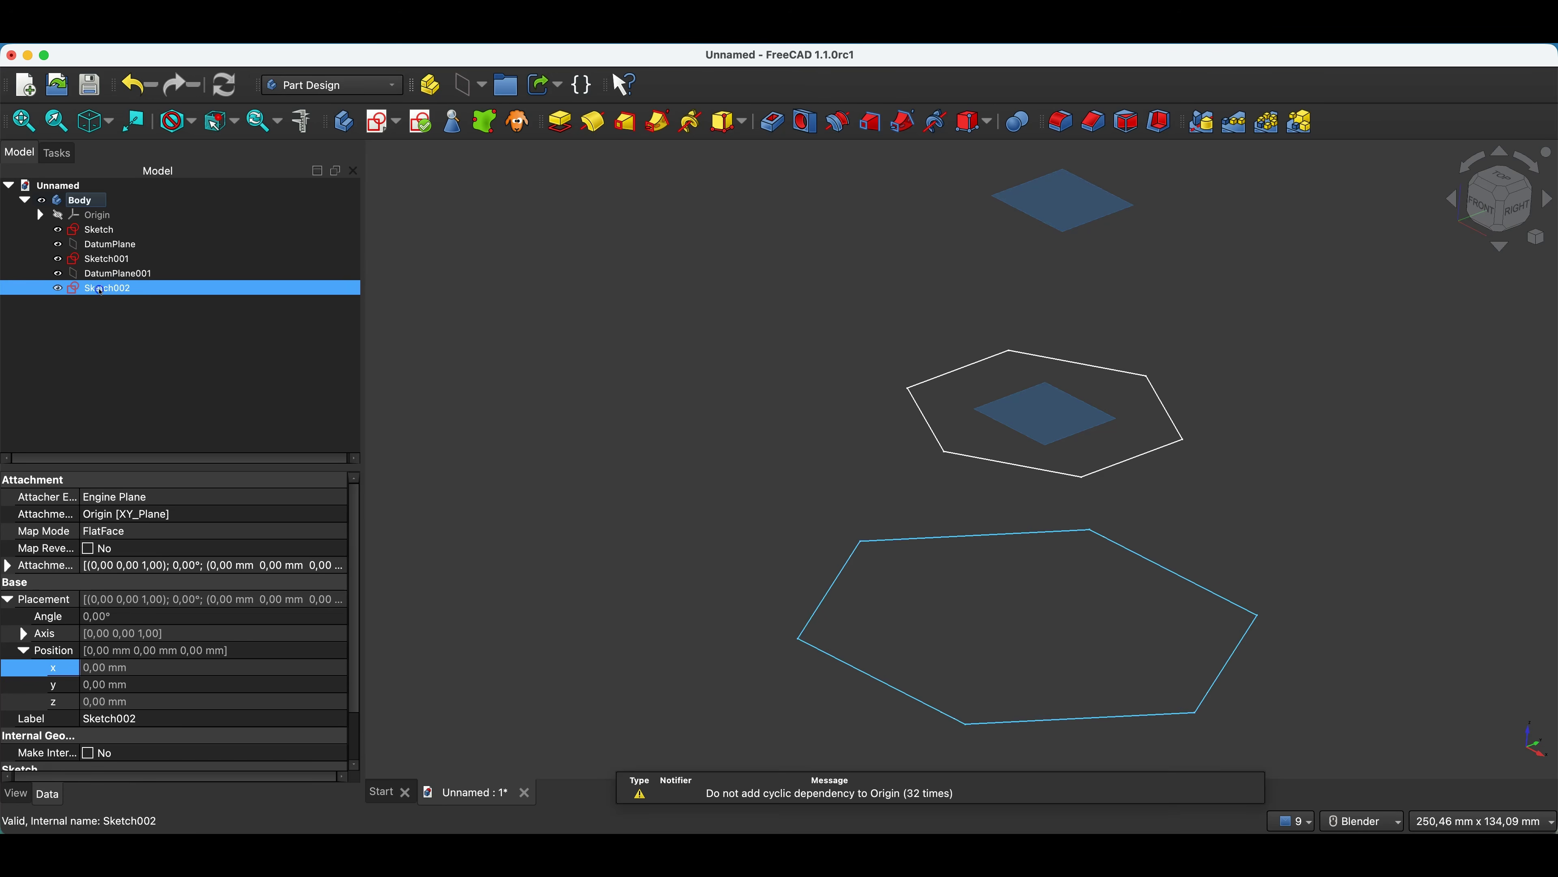
key(space)
click(110, 227)
key(space)
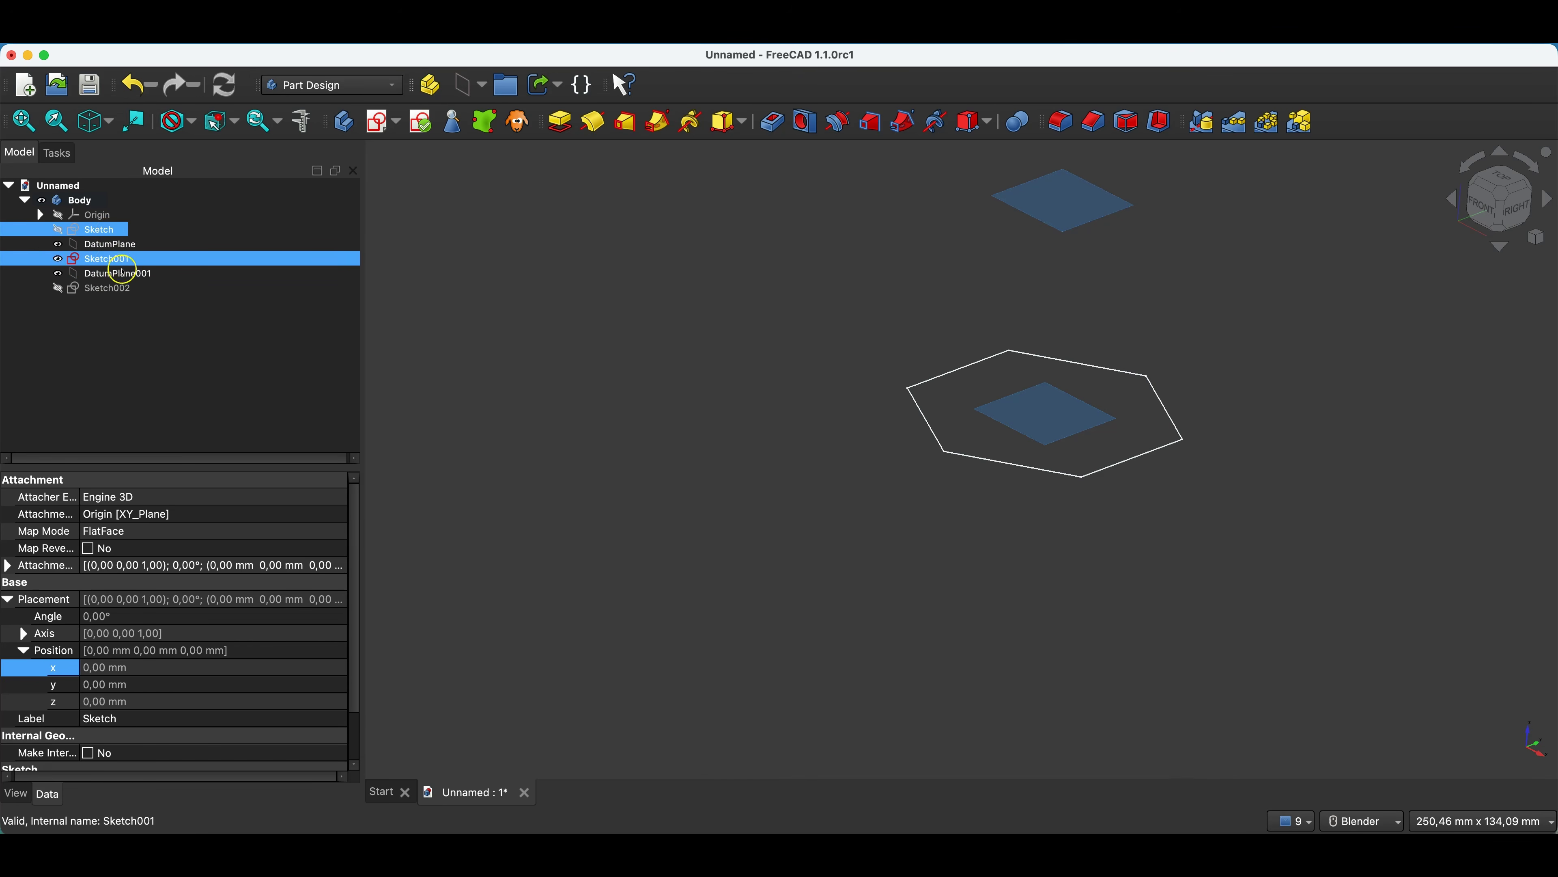
- Make the base hexagon sketch and its duplicate Sketch002 visible again
click(123, 288)
key(space)
click(98, 230)
ctrl+click(128, 292)
- Change the attachment support of Sketch002 from the origin's XY plane to DatumPlane001
click(128, 292)
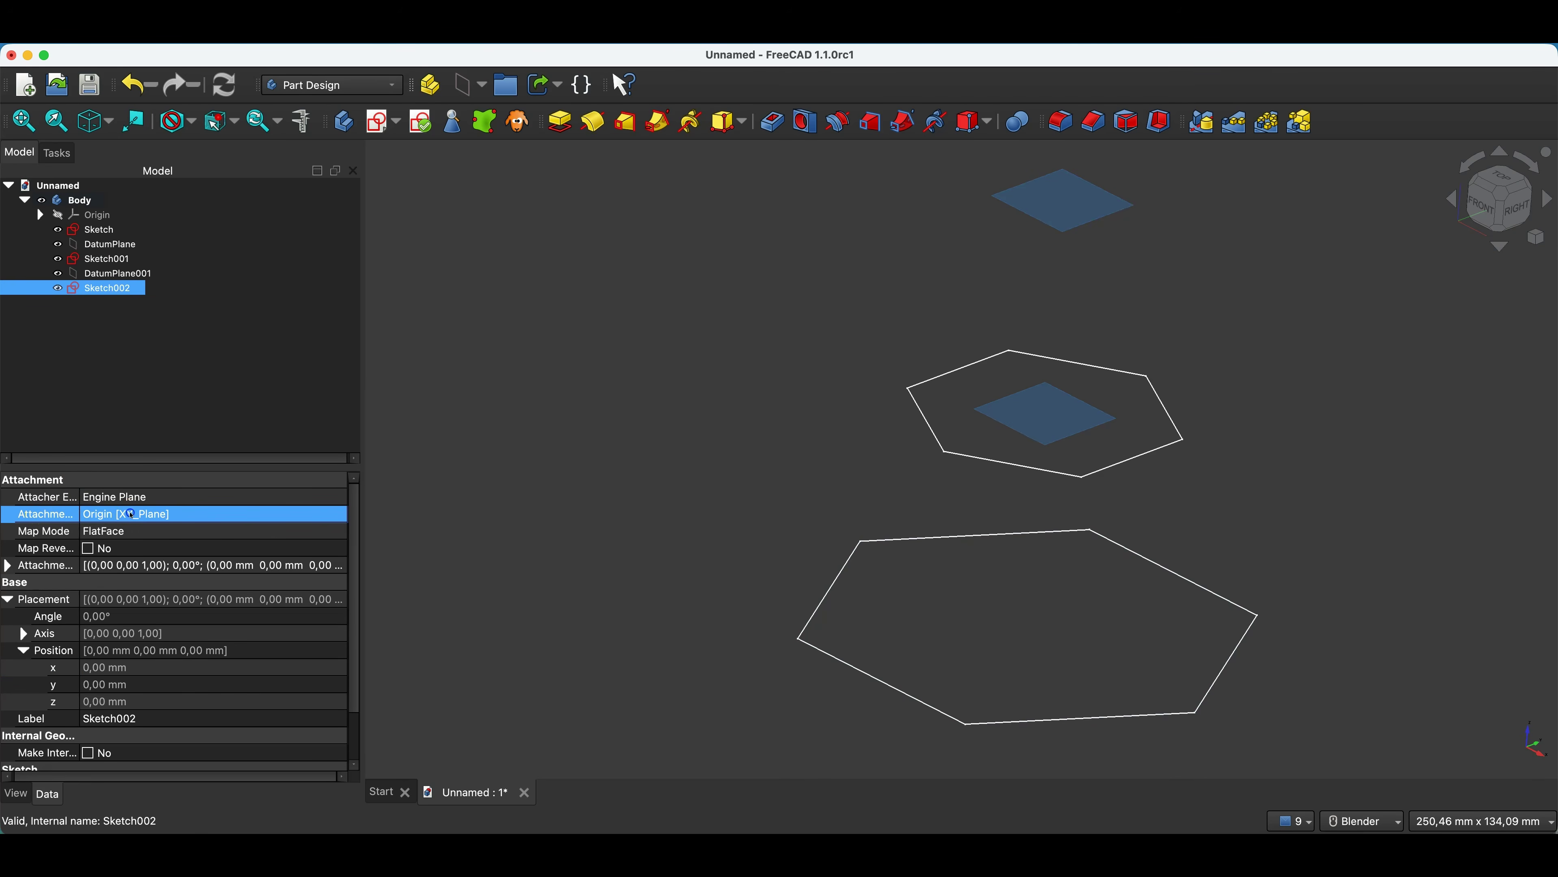
click(164, 515)
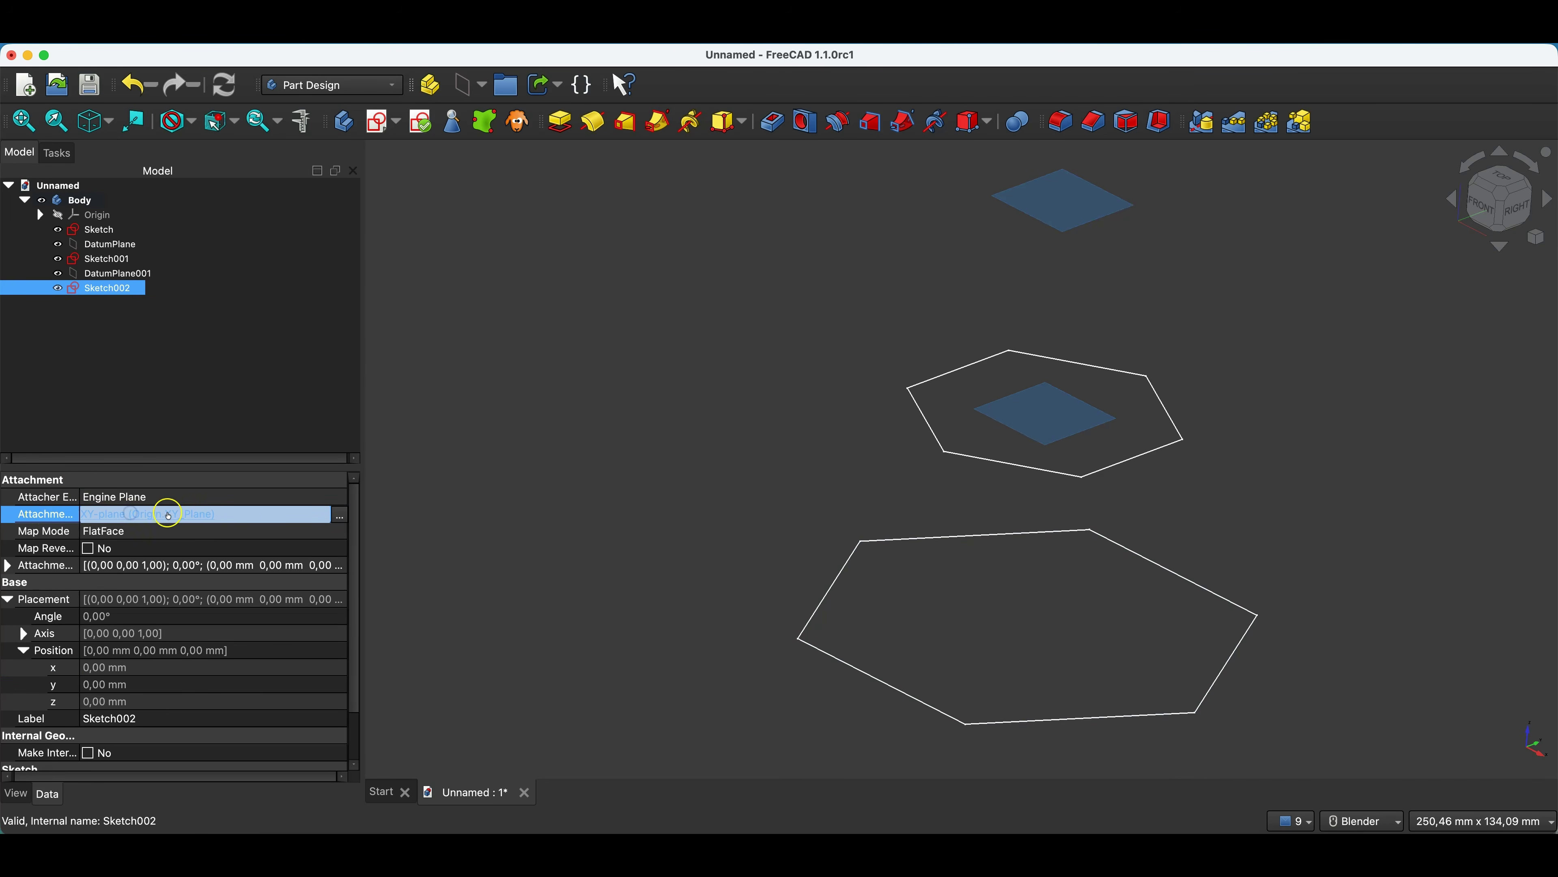
click(339, 516)
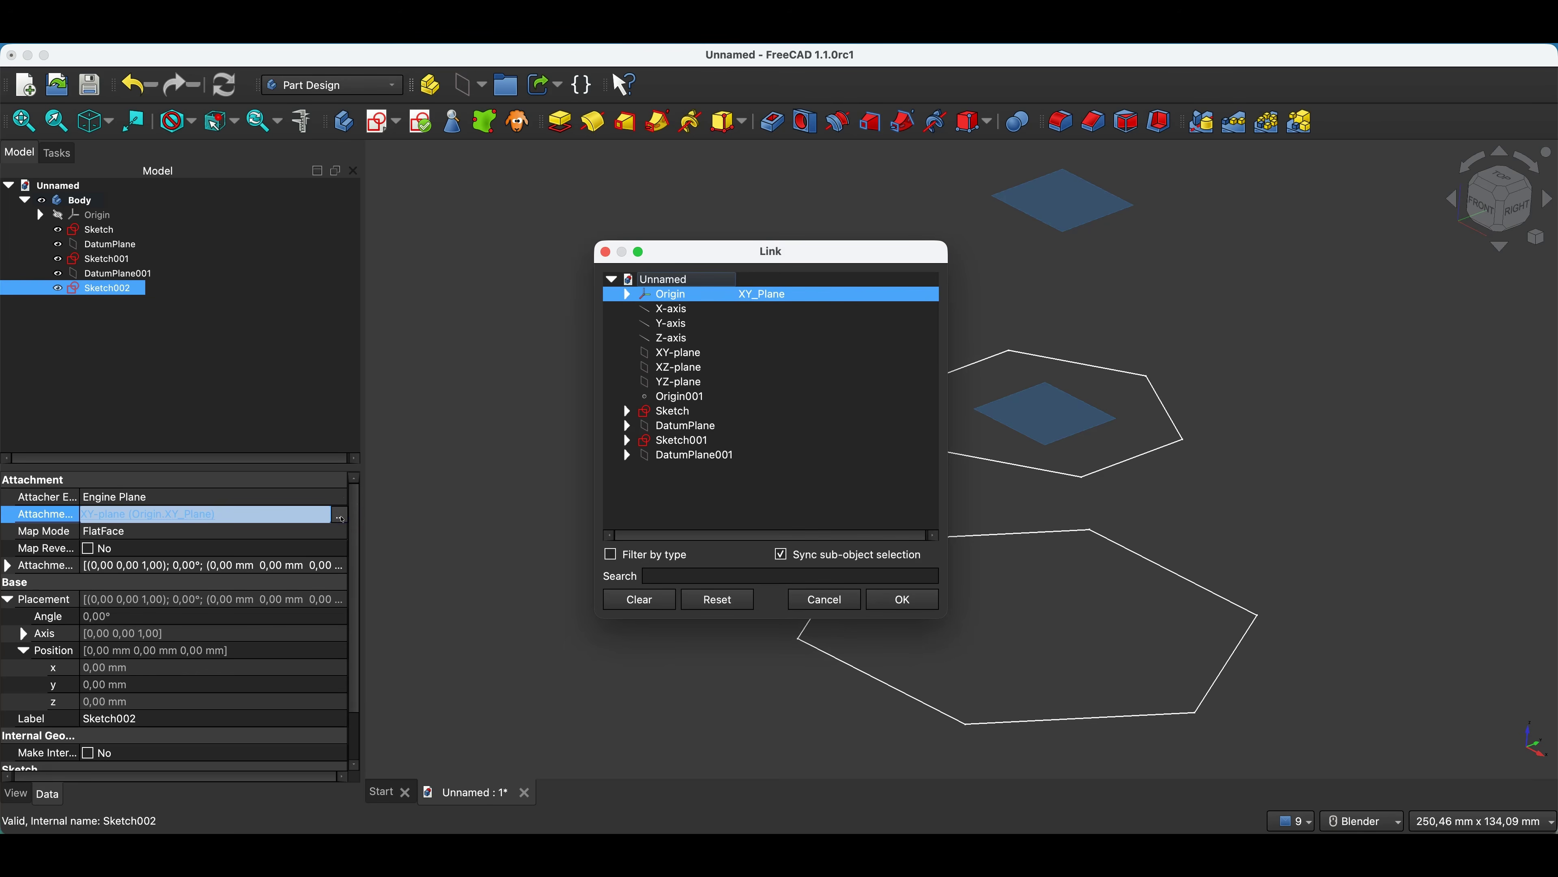
click(711, 455)
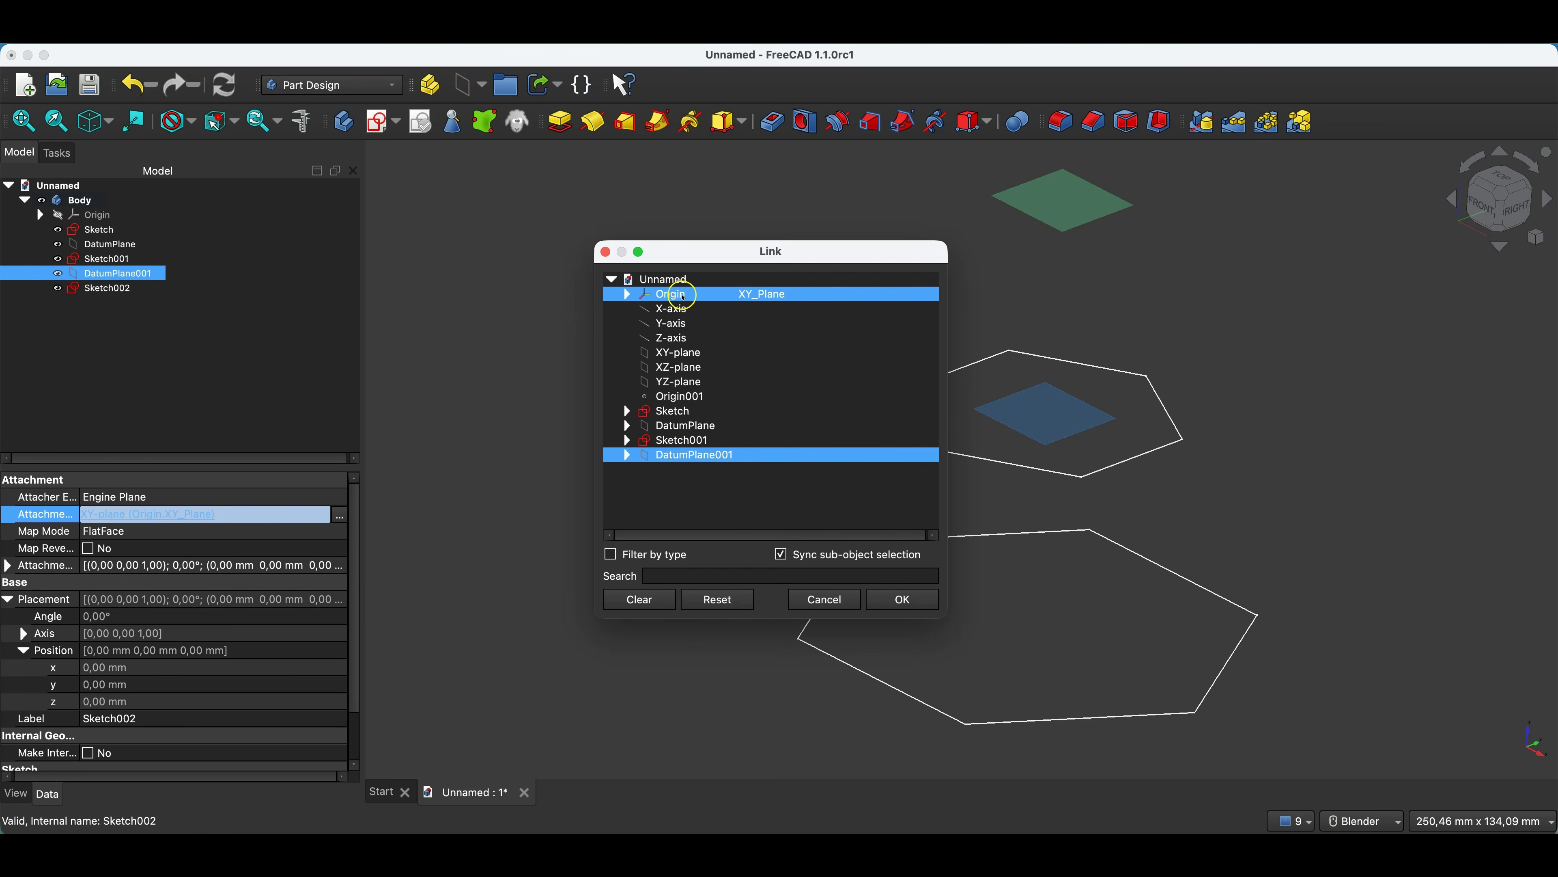
click(772, 294)
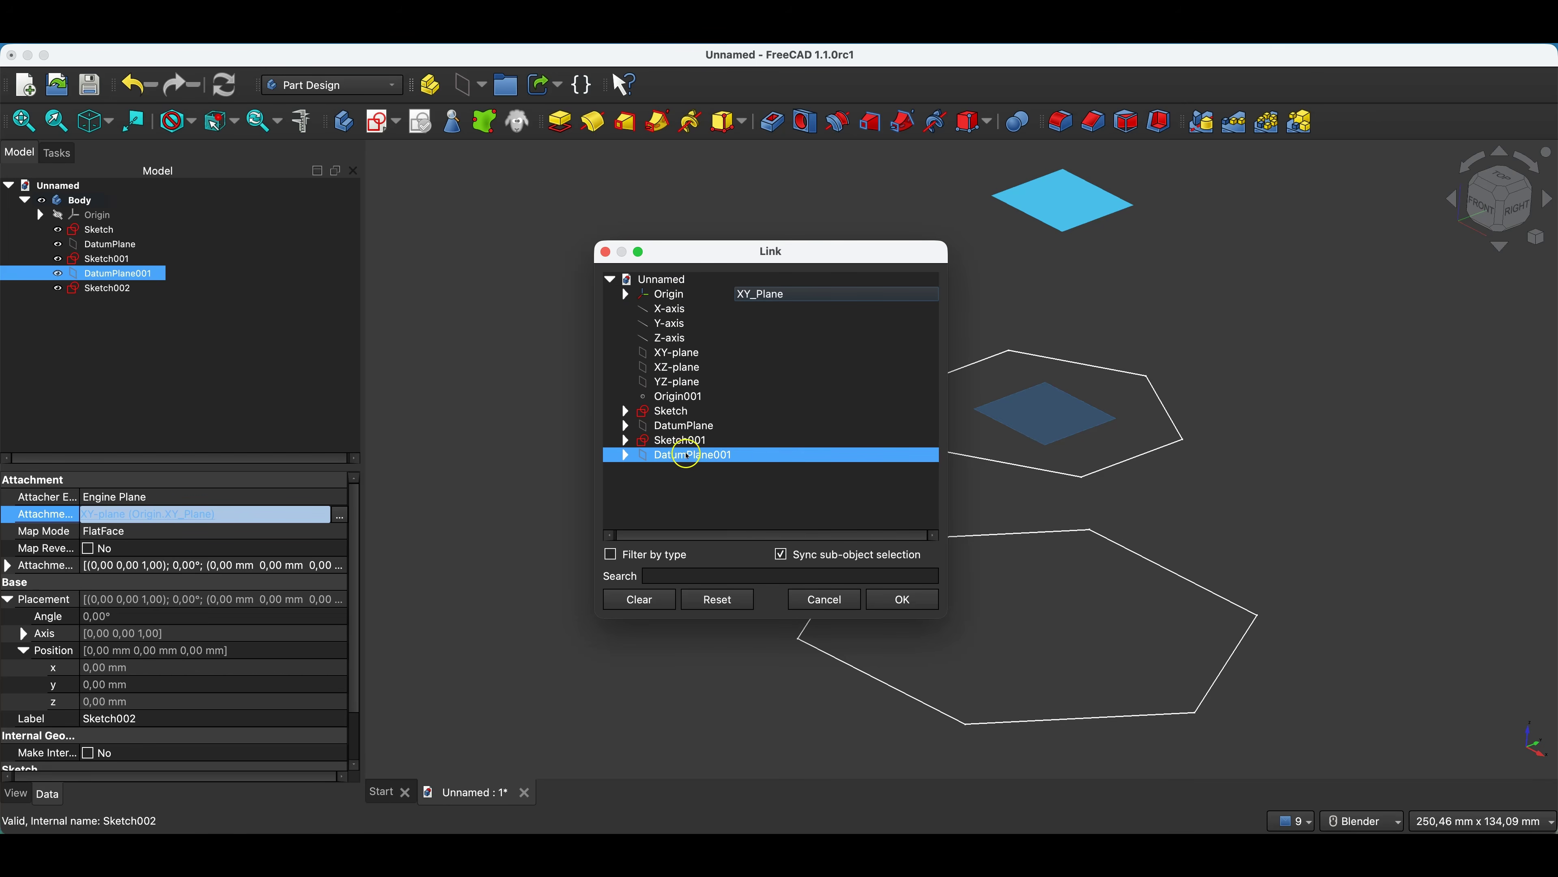
click(897, 598)
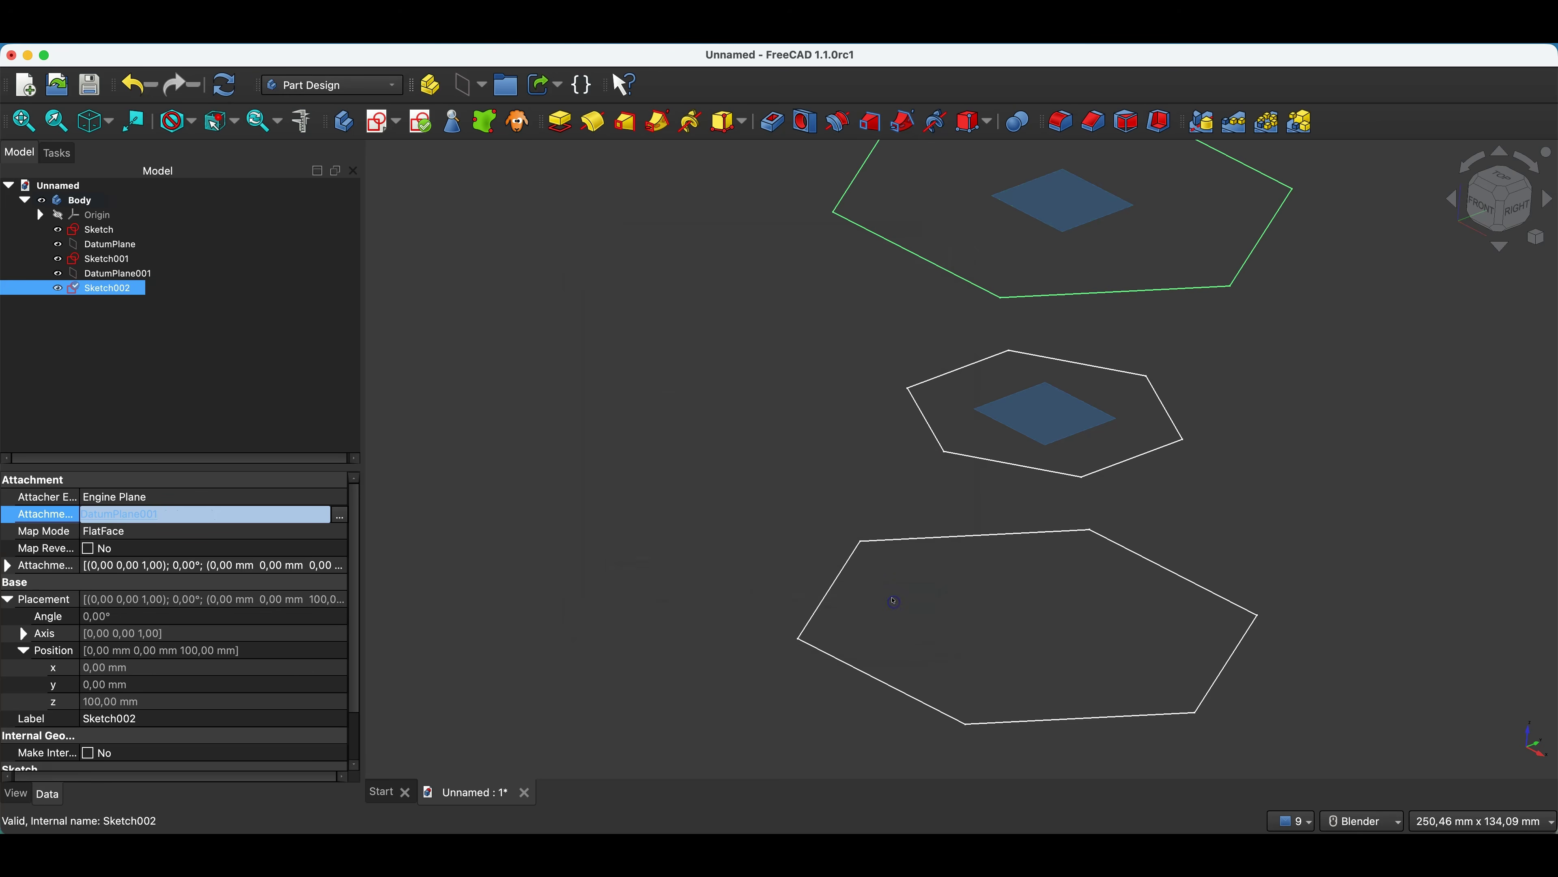
scroll(1053, 633, down, 3)
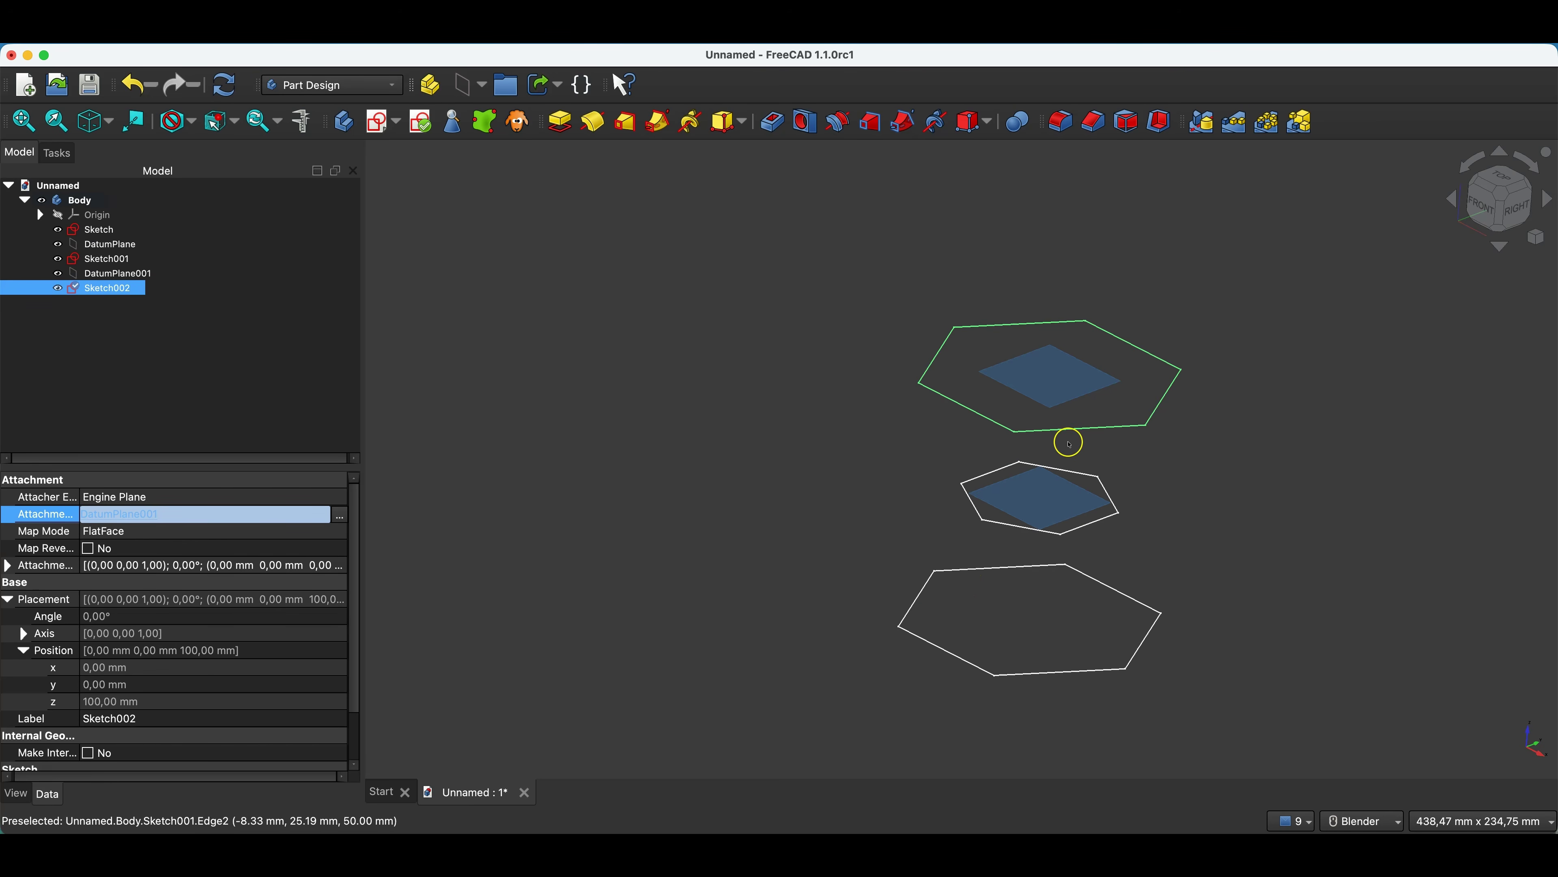
scroll(1067, 438, up, 1)
click(627, 460)
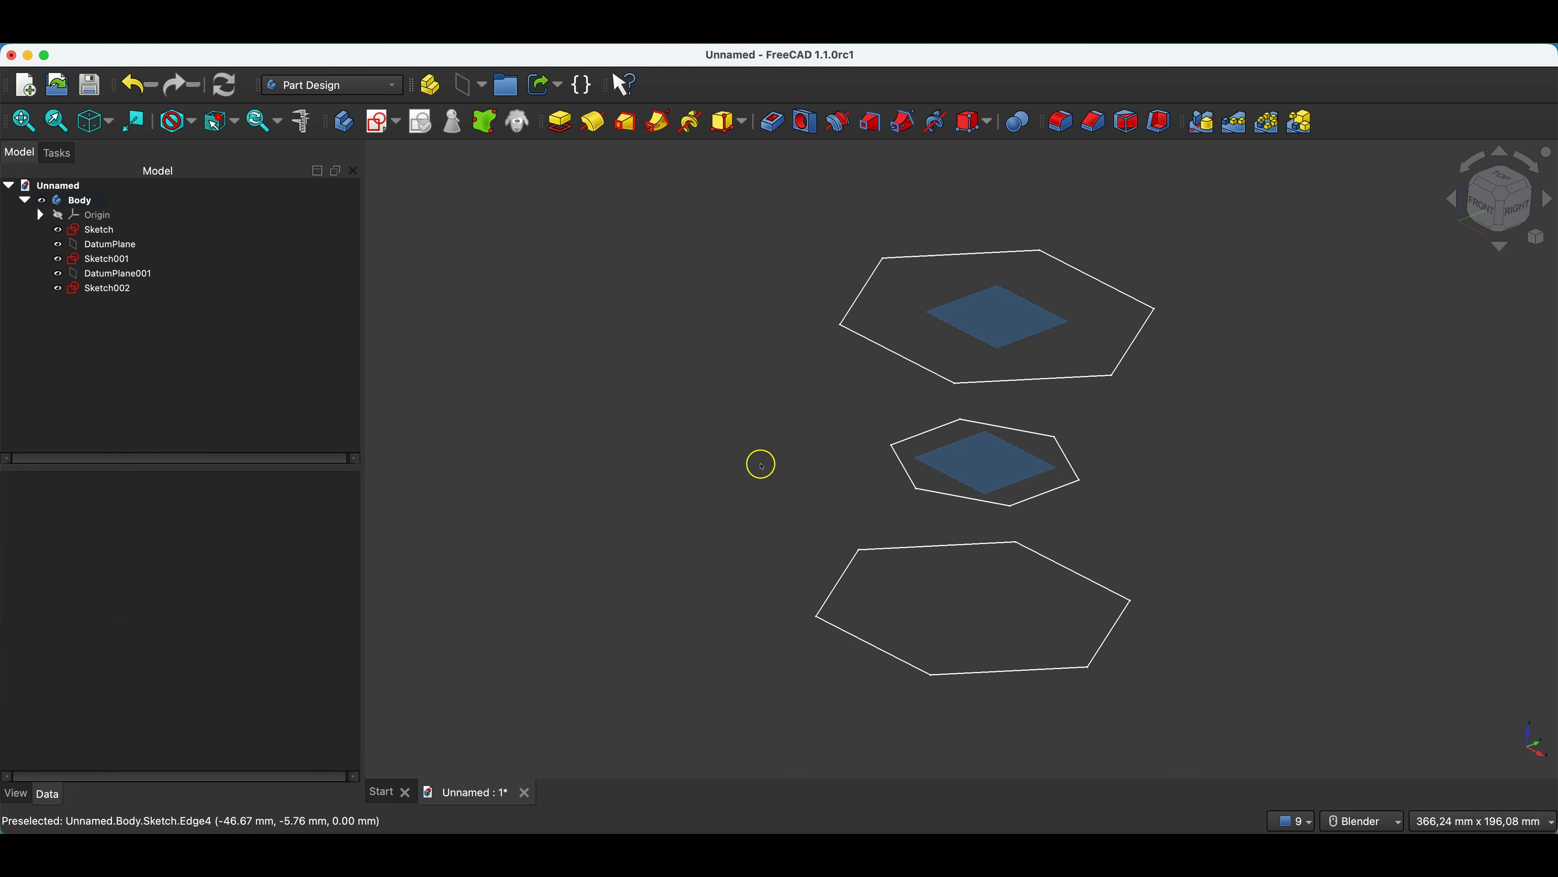
- Create an additive loft from the base hexagon sketch through sections Sketch001 and Sketch002
click(86, 231)
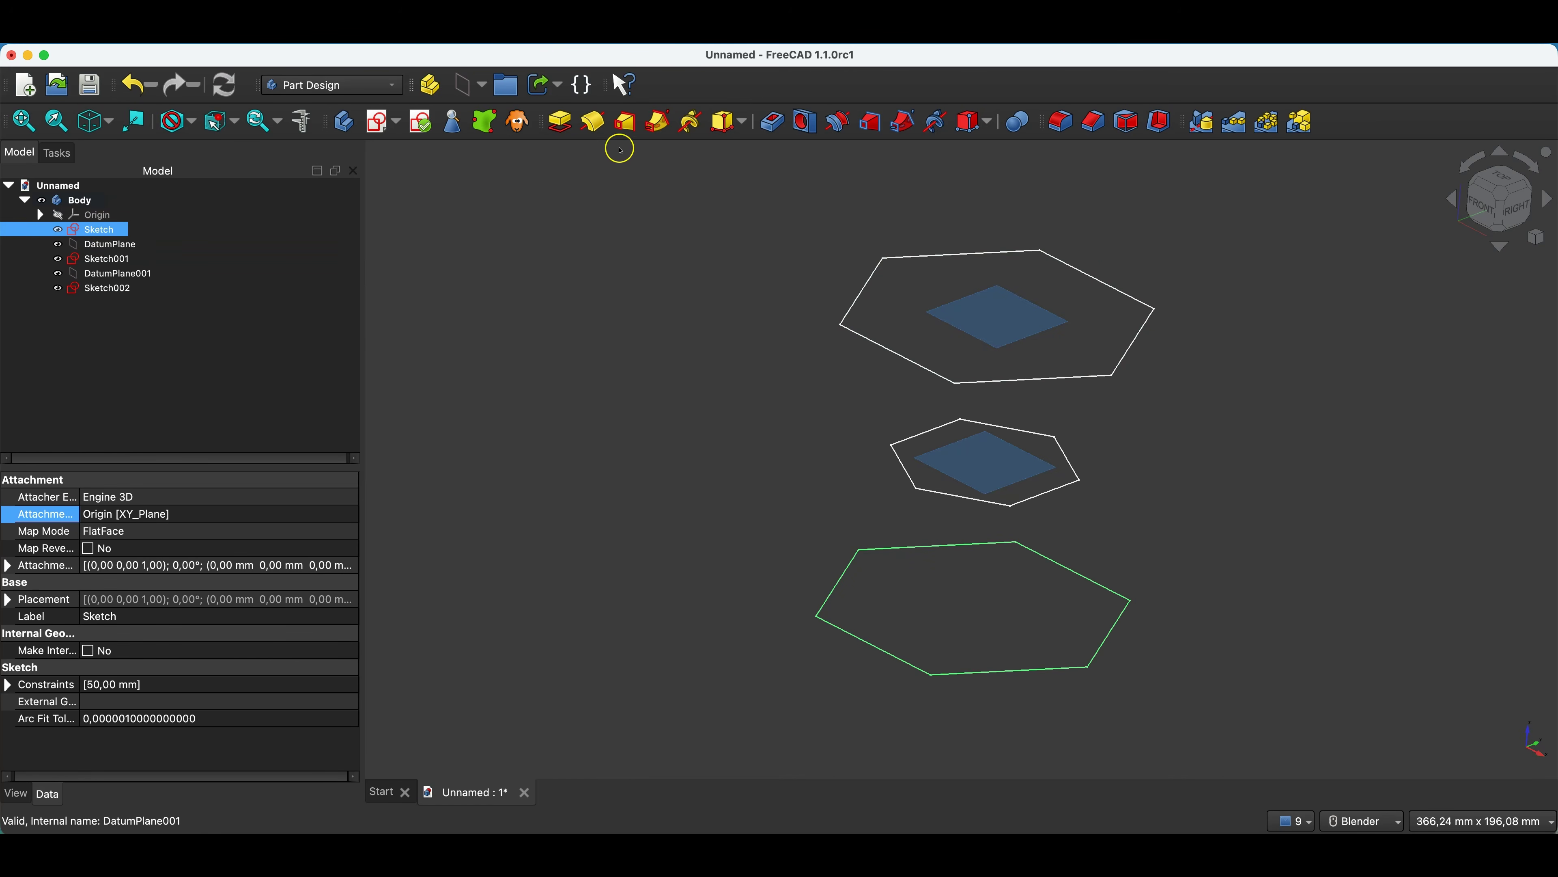
click(625, 126)
click(59, 368)
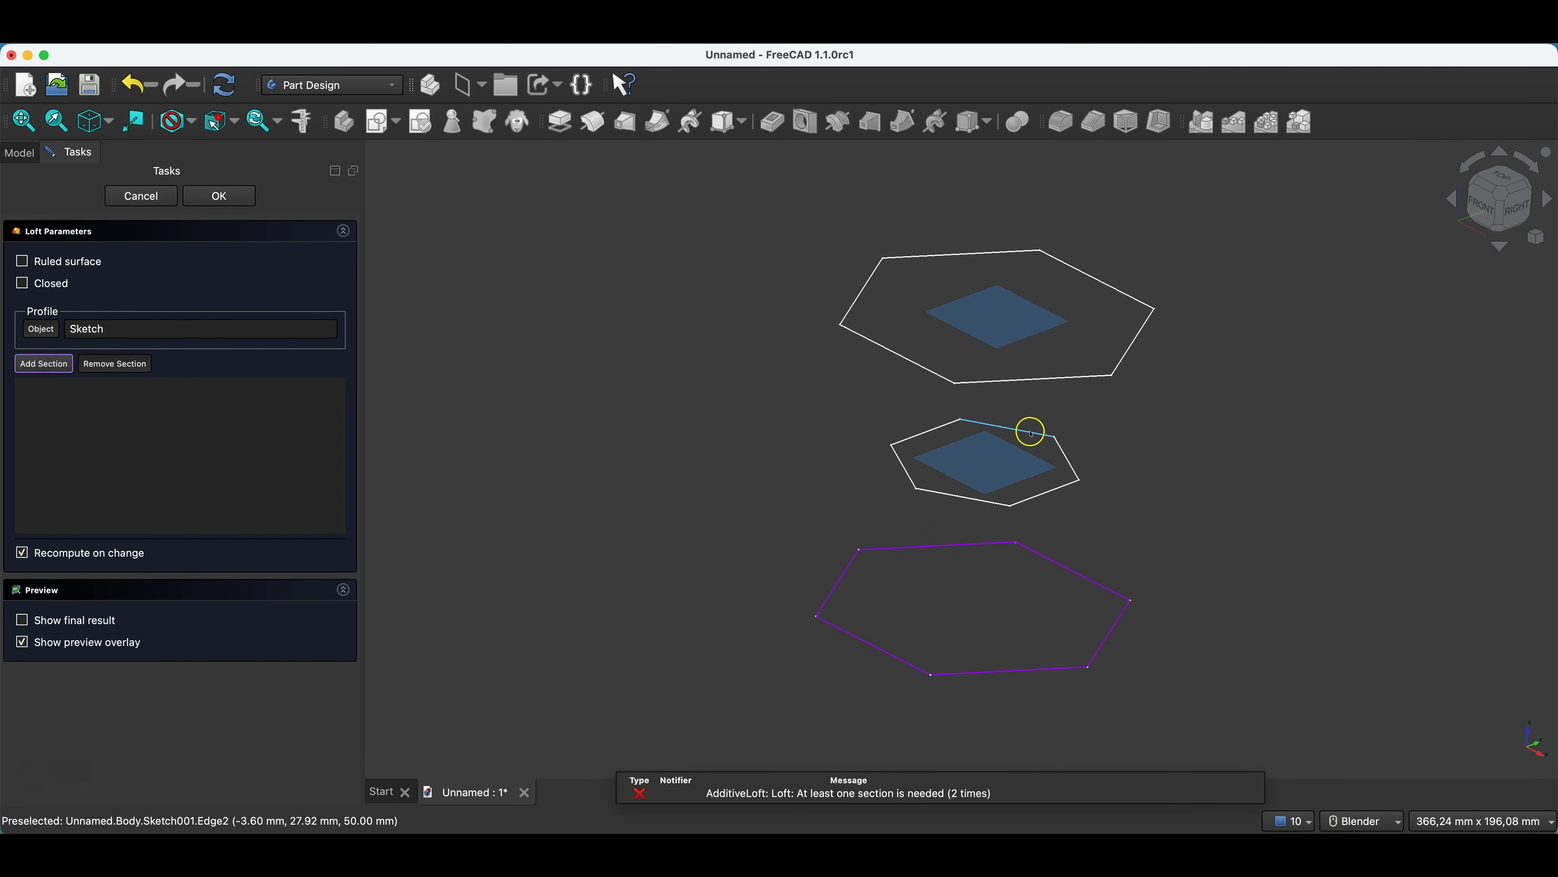
click(919, 431)
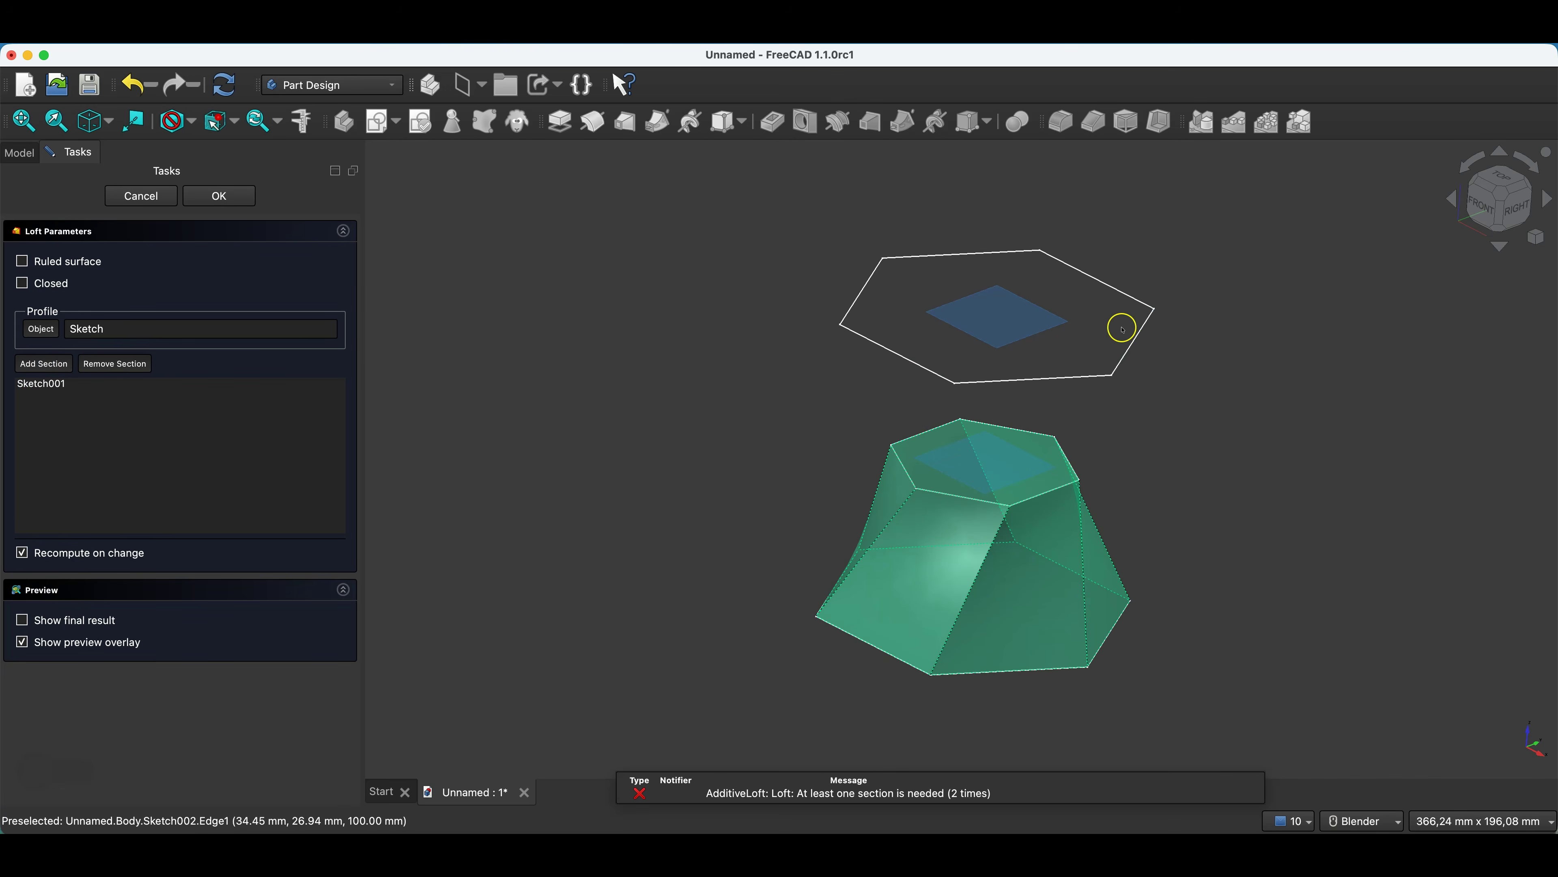
click(32, 362)
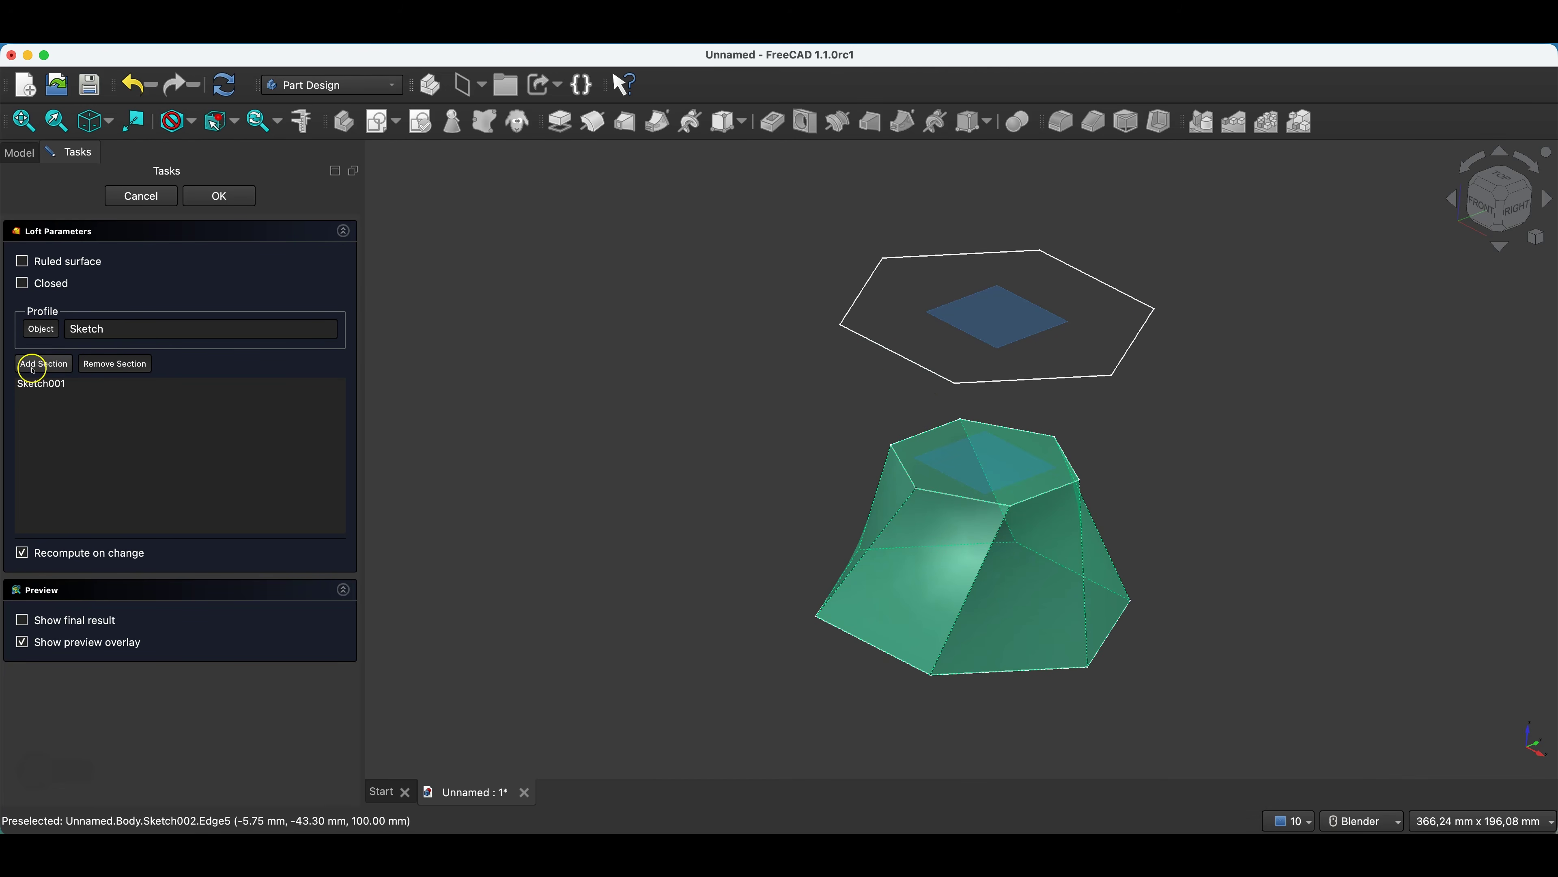
click(896, 353)
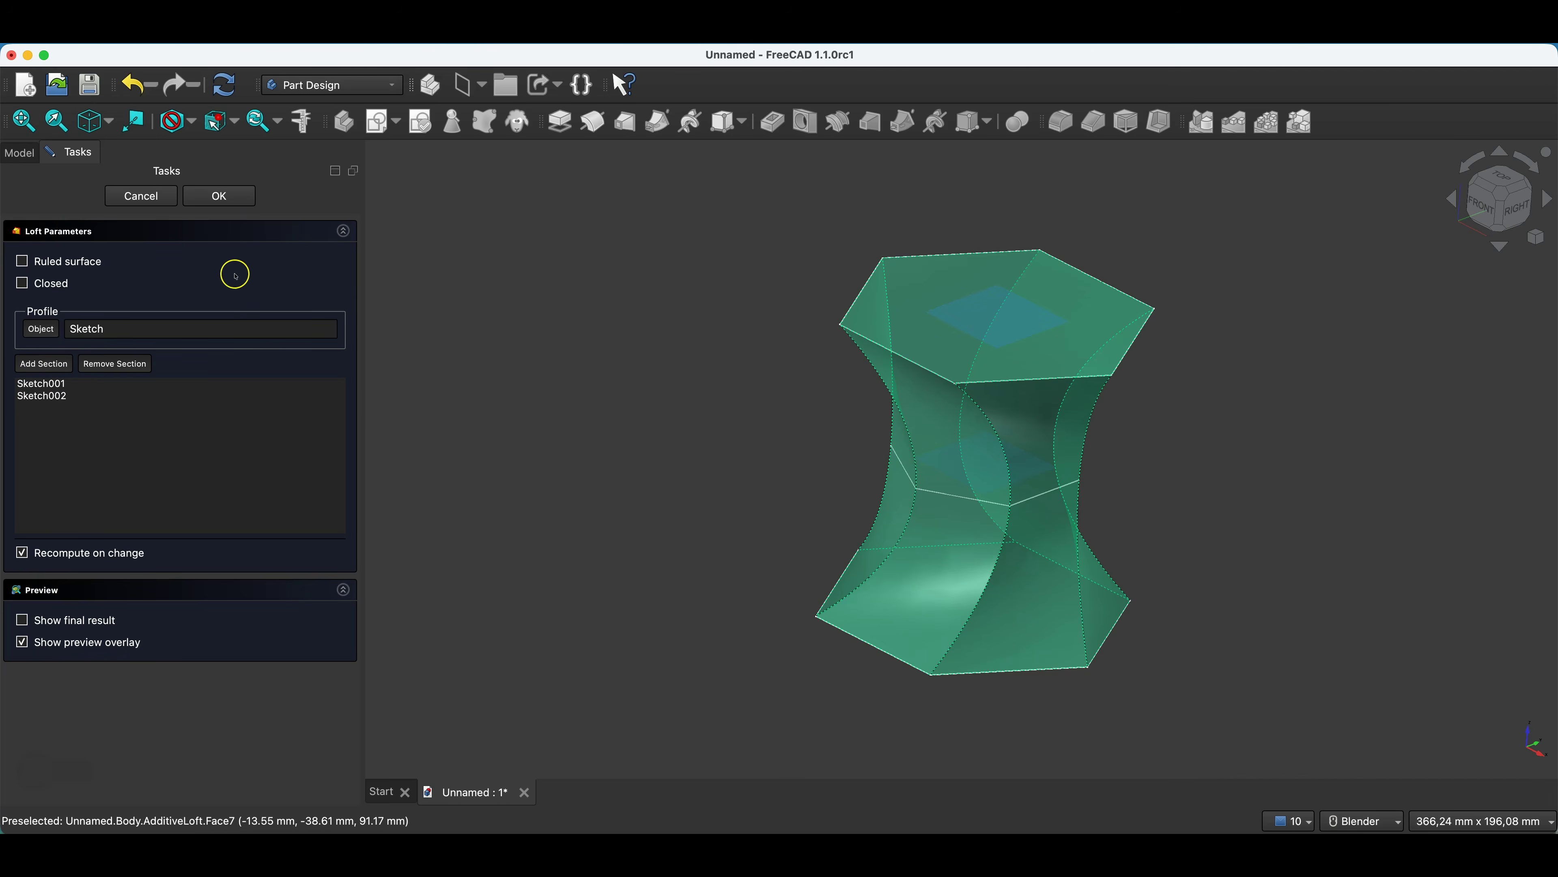
click(219, 196)
middle_drag(1166, 595, 1268, 569)
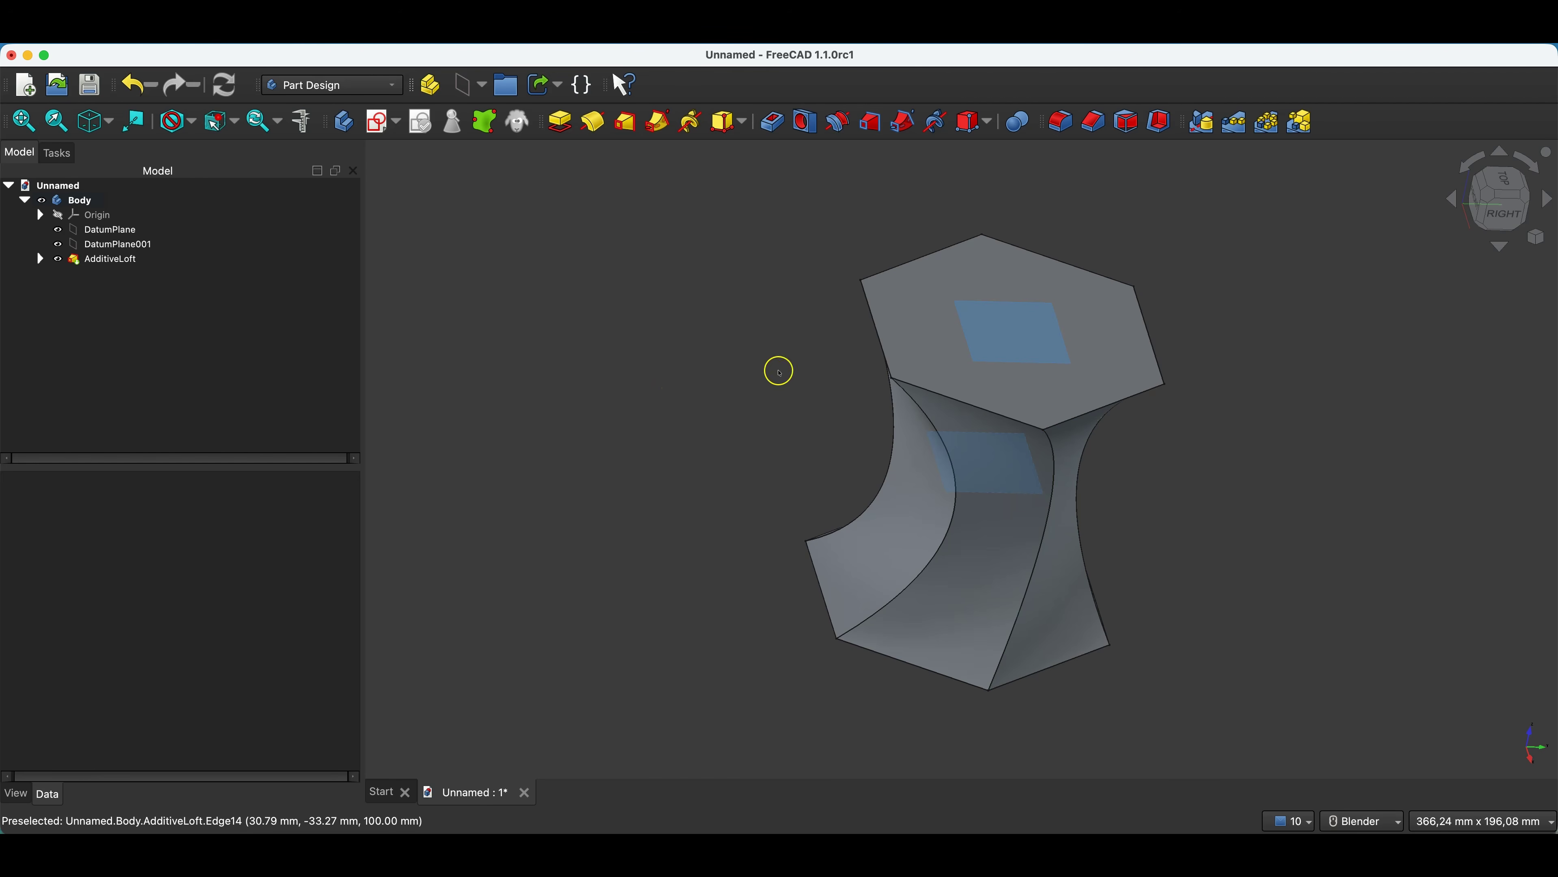
- Tilt DatumPlane001 by setting its attachment offset to 15° around the X-axis and 10° around the Y-axis
click(117, 246)
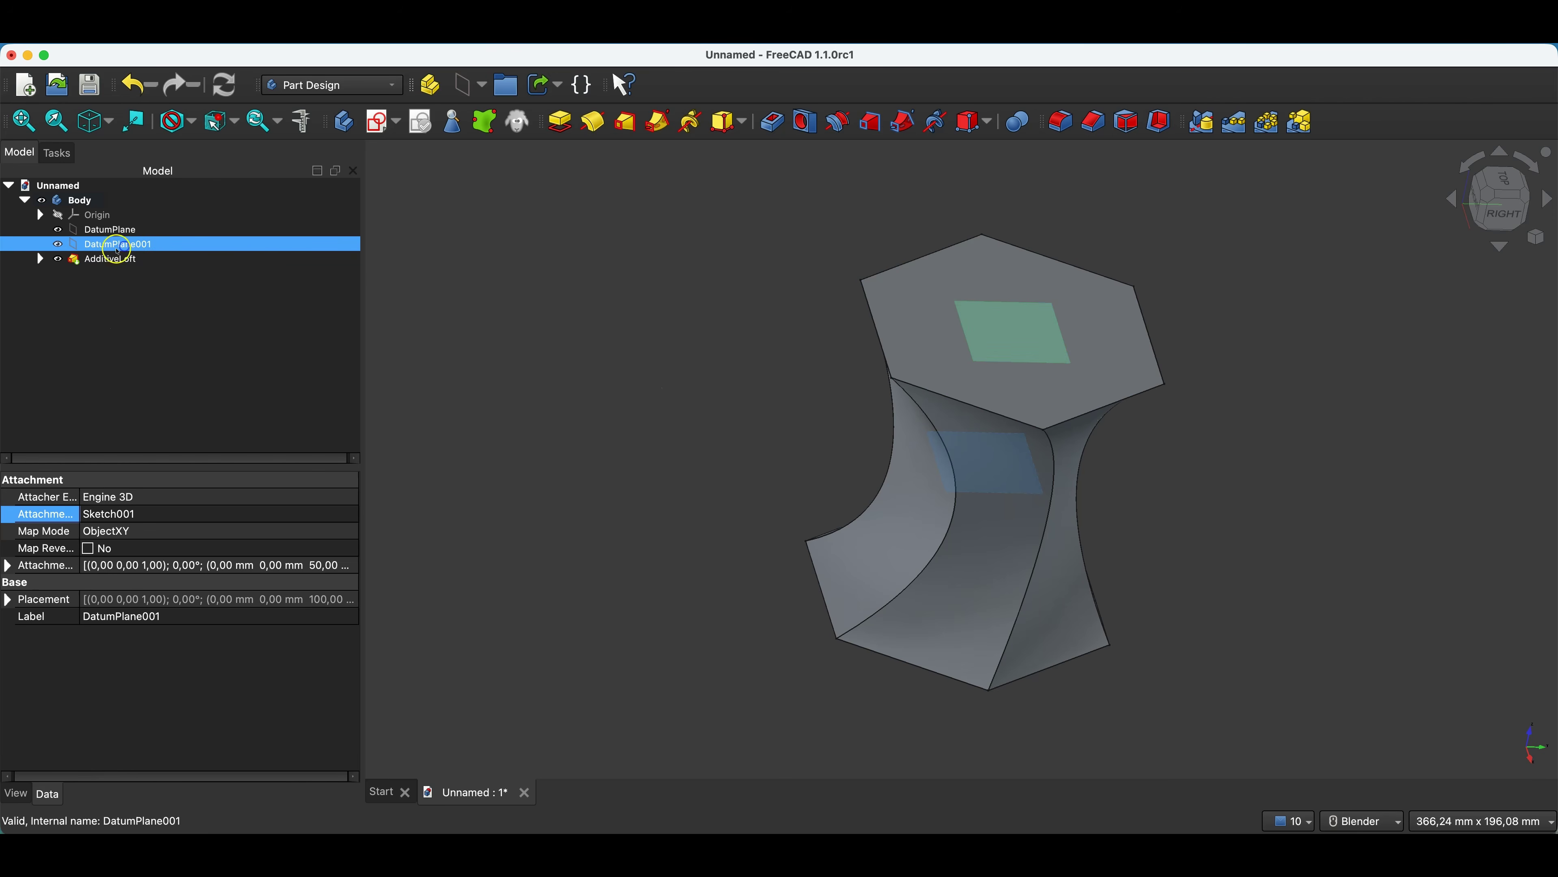
double_click(146, 244)
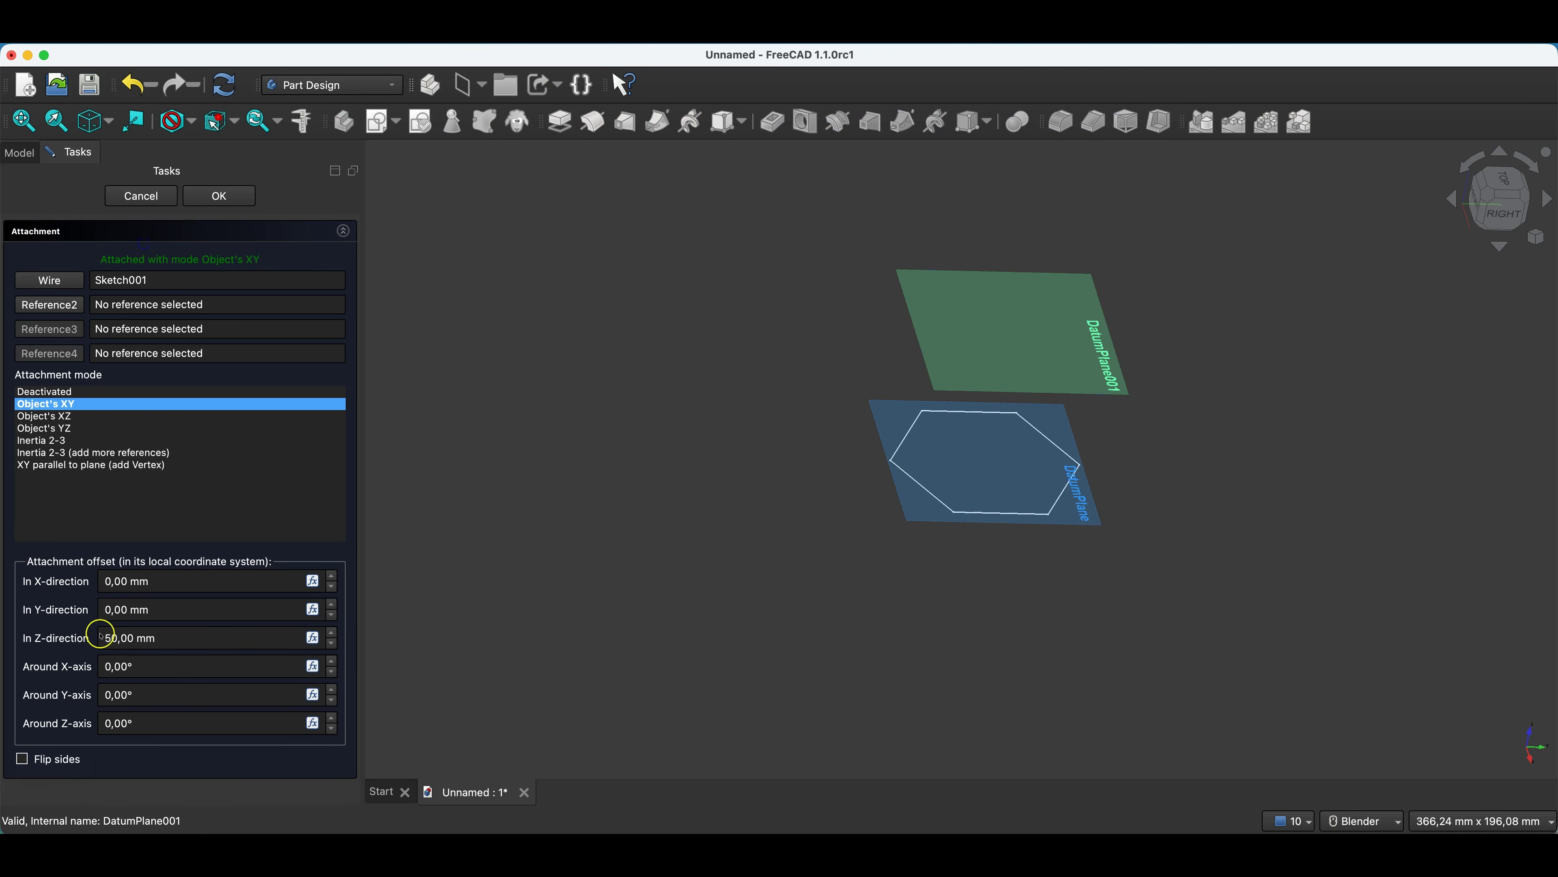
click(336, 664)
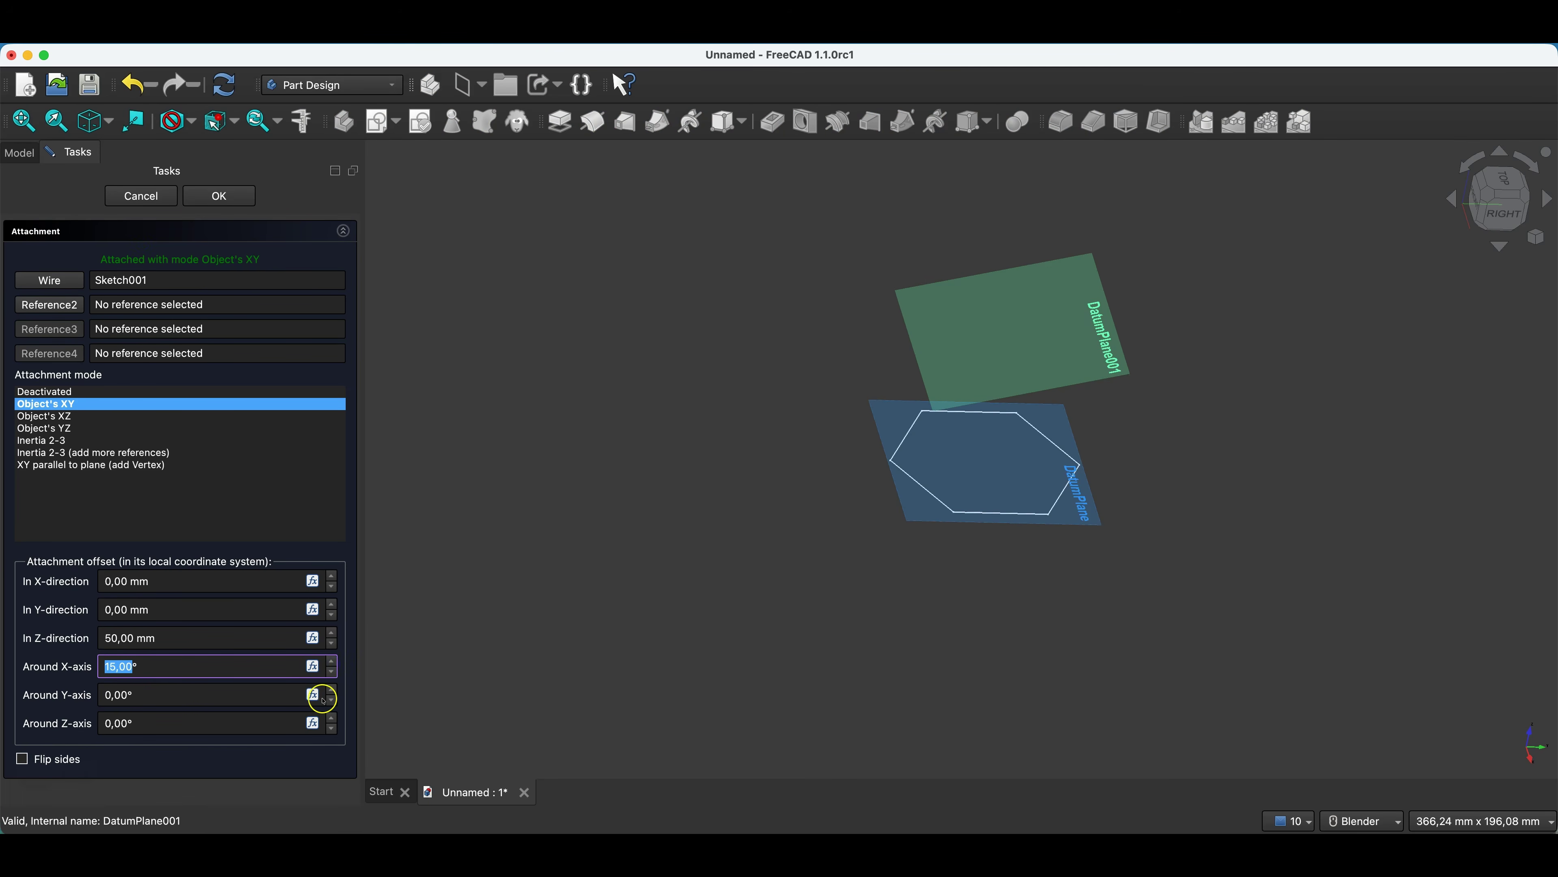
click(332, 691)
click(332, 691)
click(332, 691)
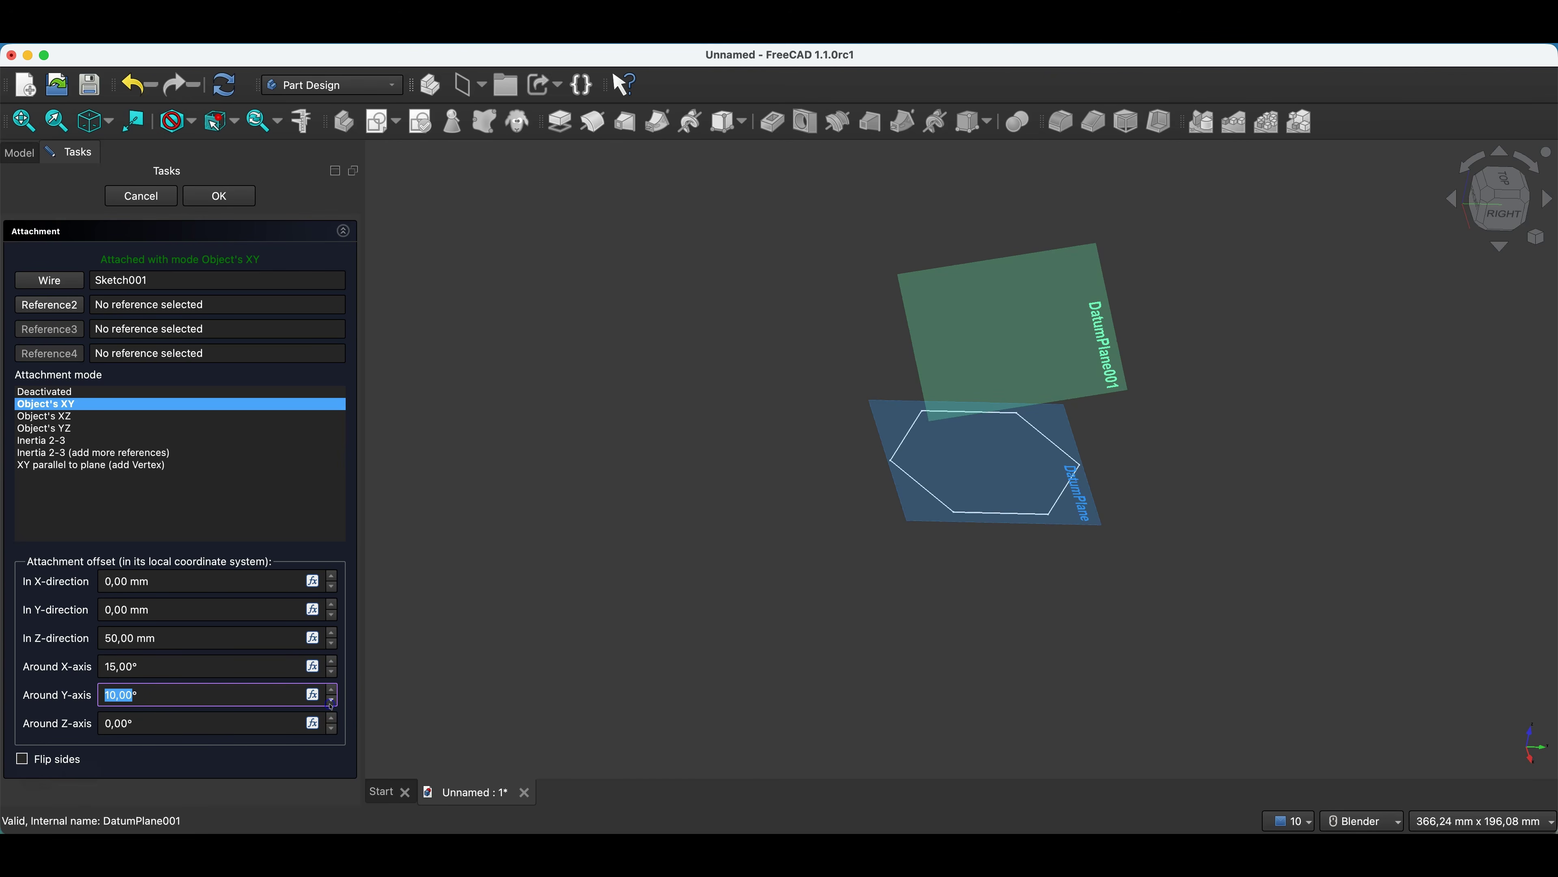
click(190, 195)
- Recompute the document to update the loft to the tilted datum plane, and inspect it from several angles
middle_drag(1232, 407, 1113, 351)
middle_drag(758, 313, 774, 280)
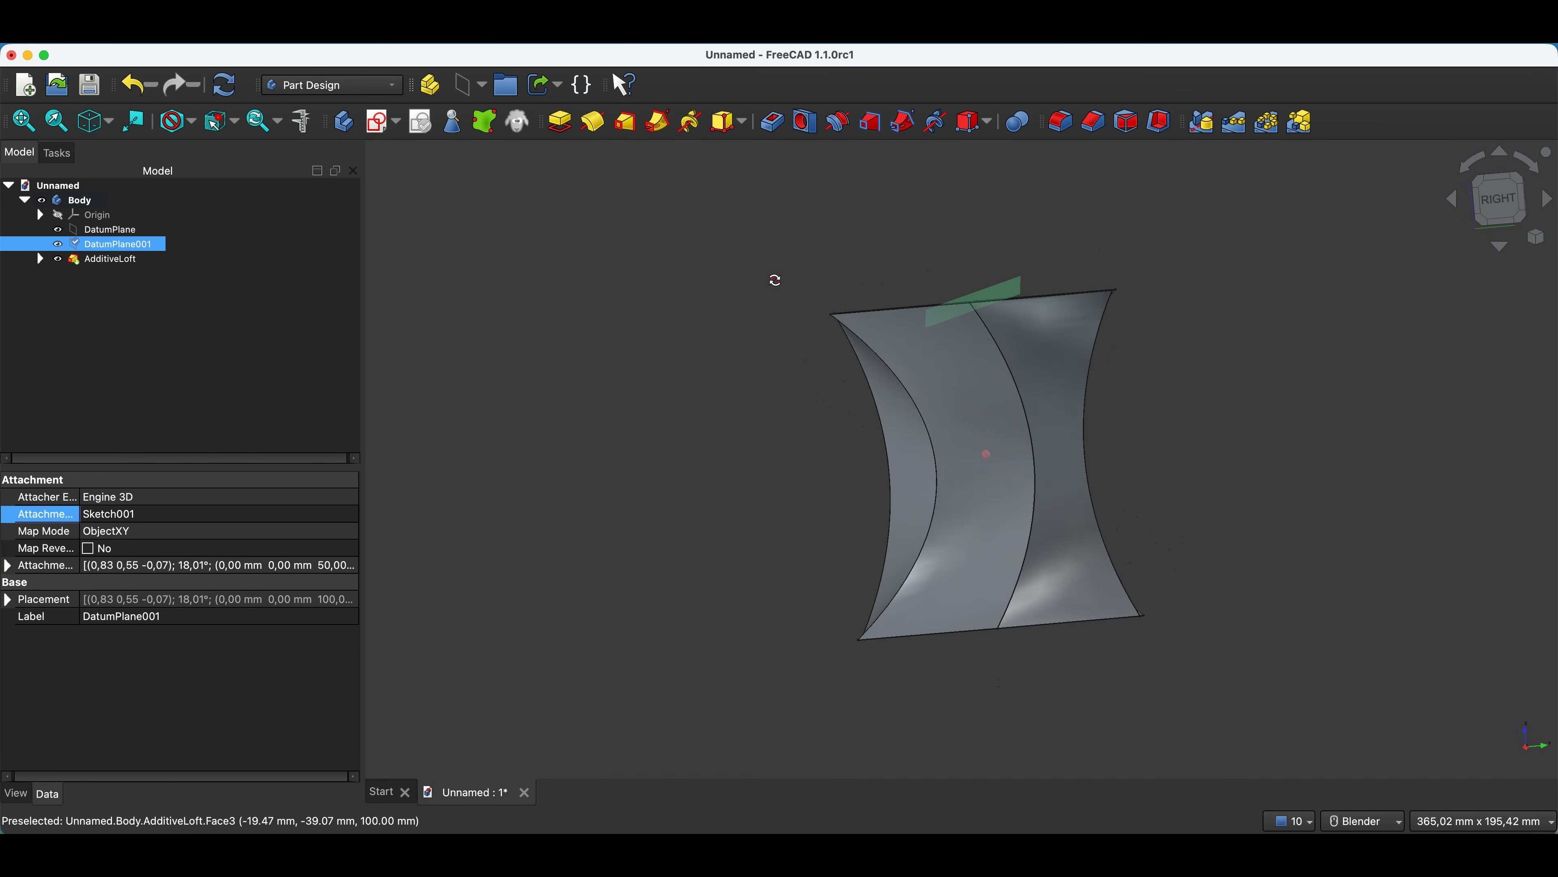
click(224, 85)
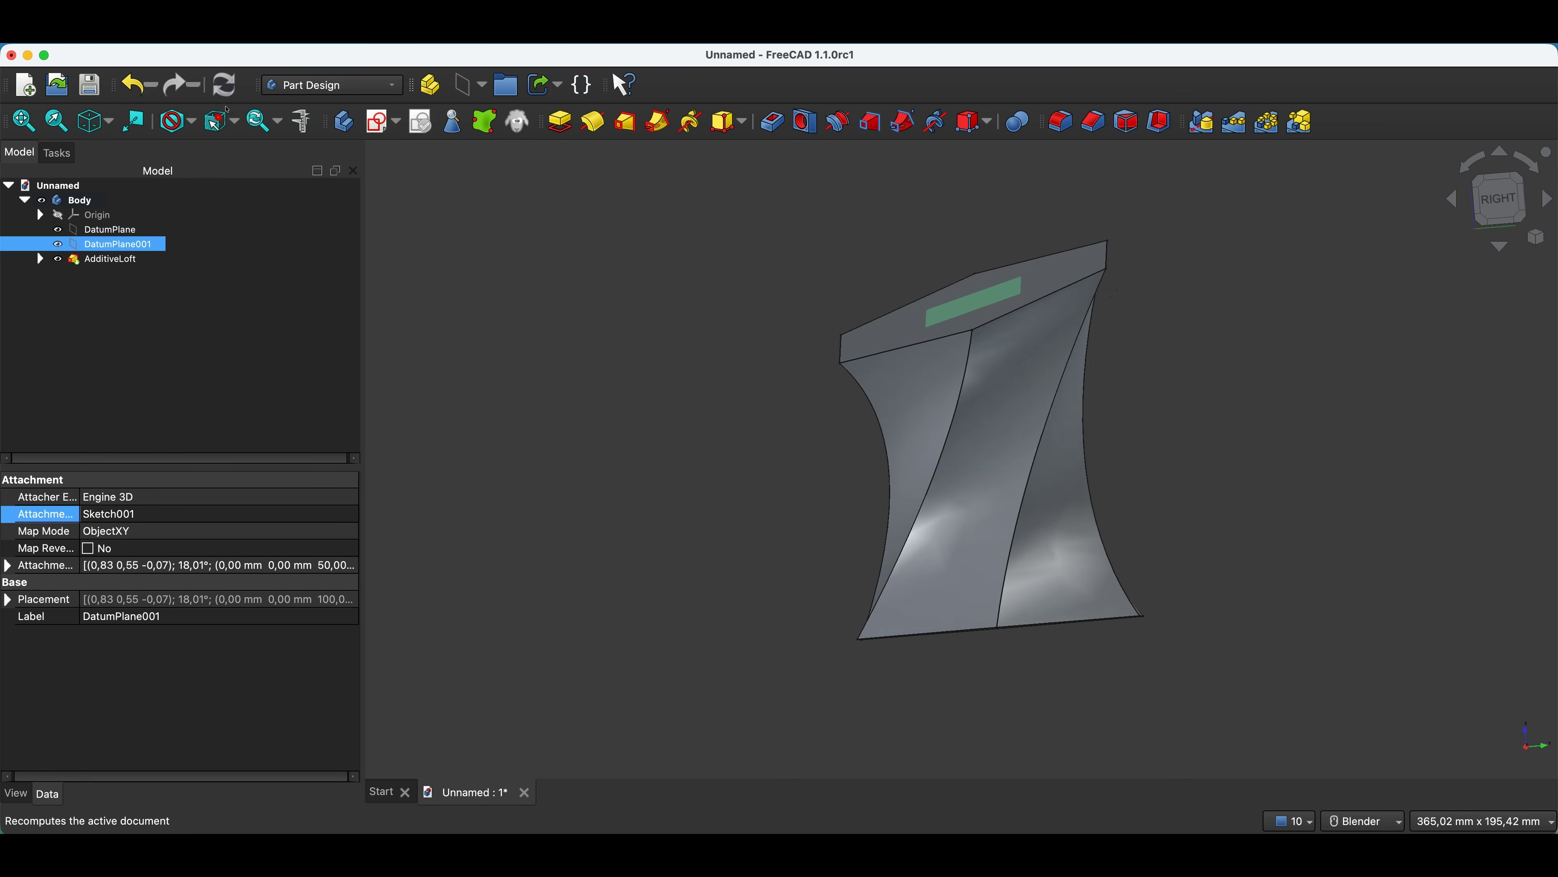
middle_drag(1075, 532, 1204, 456)
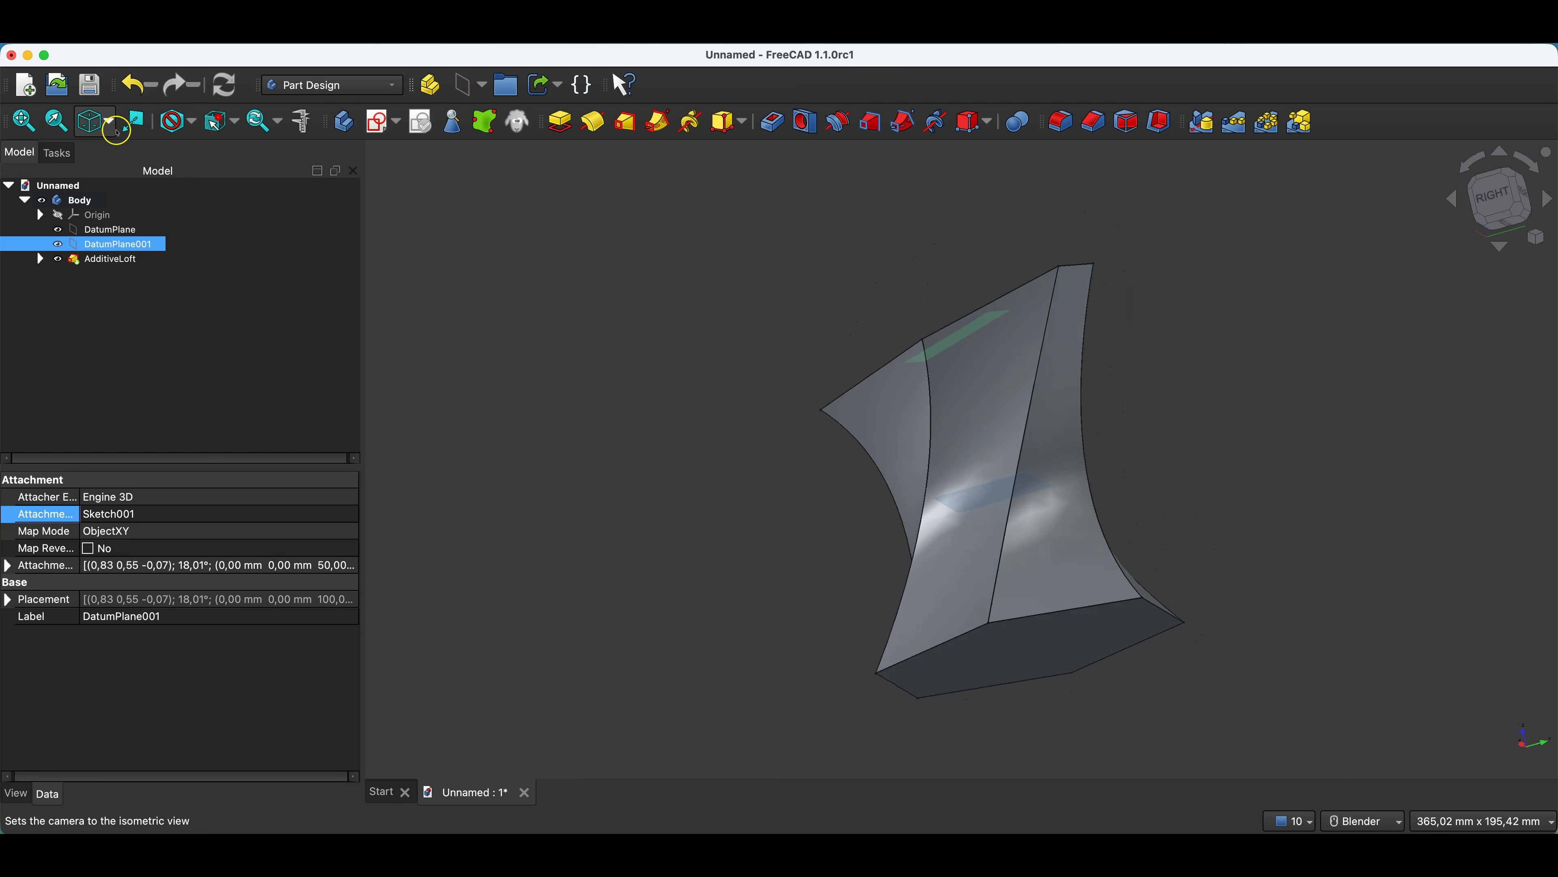
click(95, 123)
middle_drag(780, 600, 513, 545)
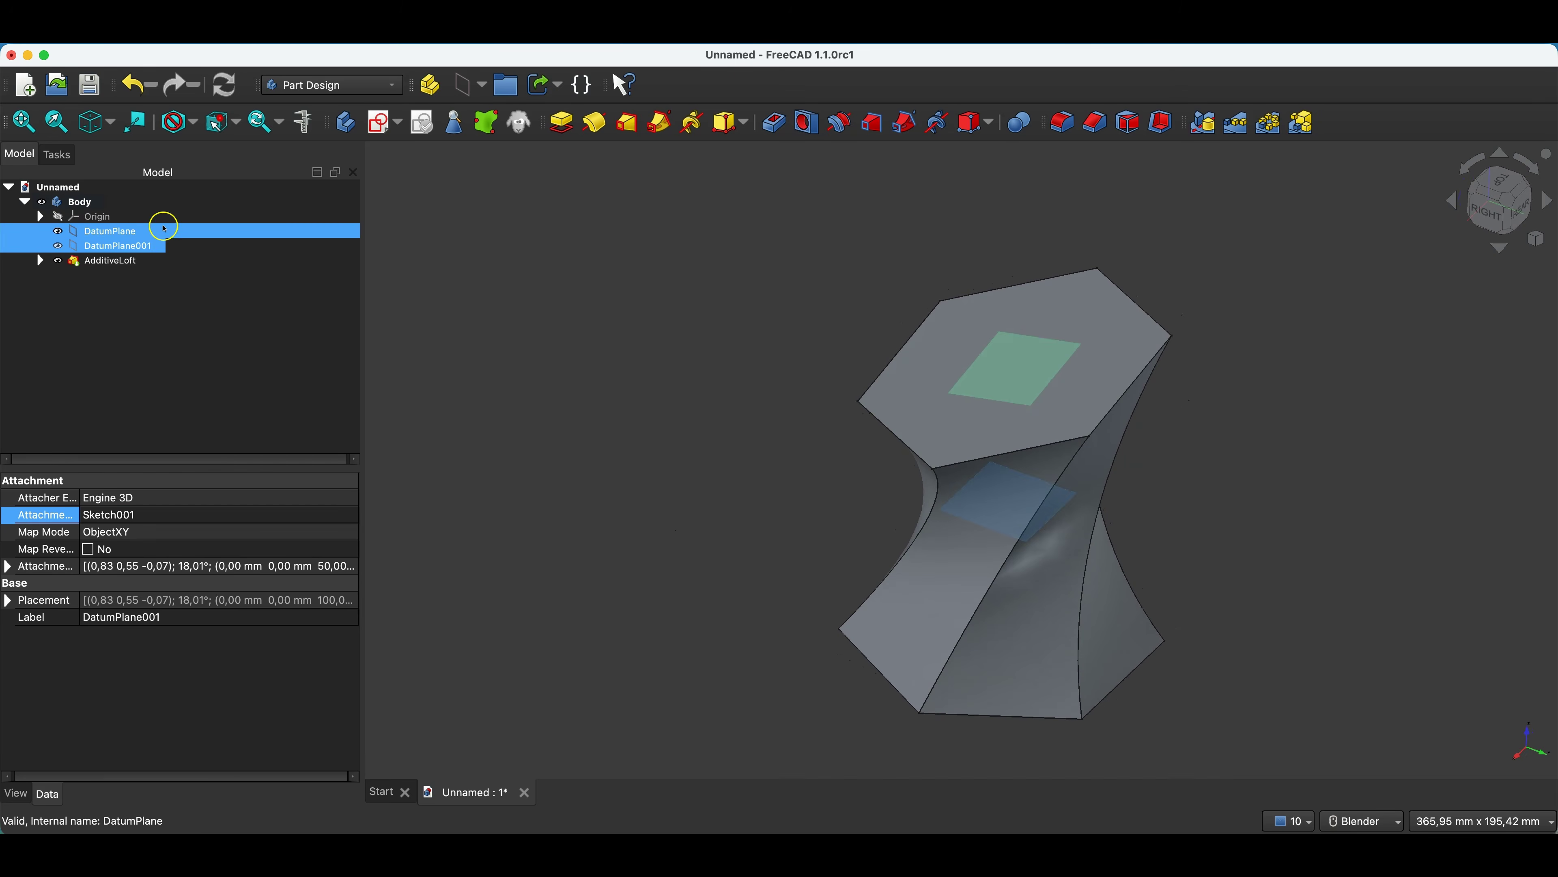
- Hide both datum planes, DatumPlane and DatumPlane001
click(120, 231)
key(space)
click(127, 246)
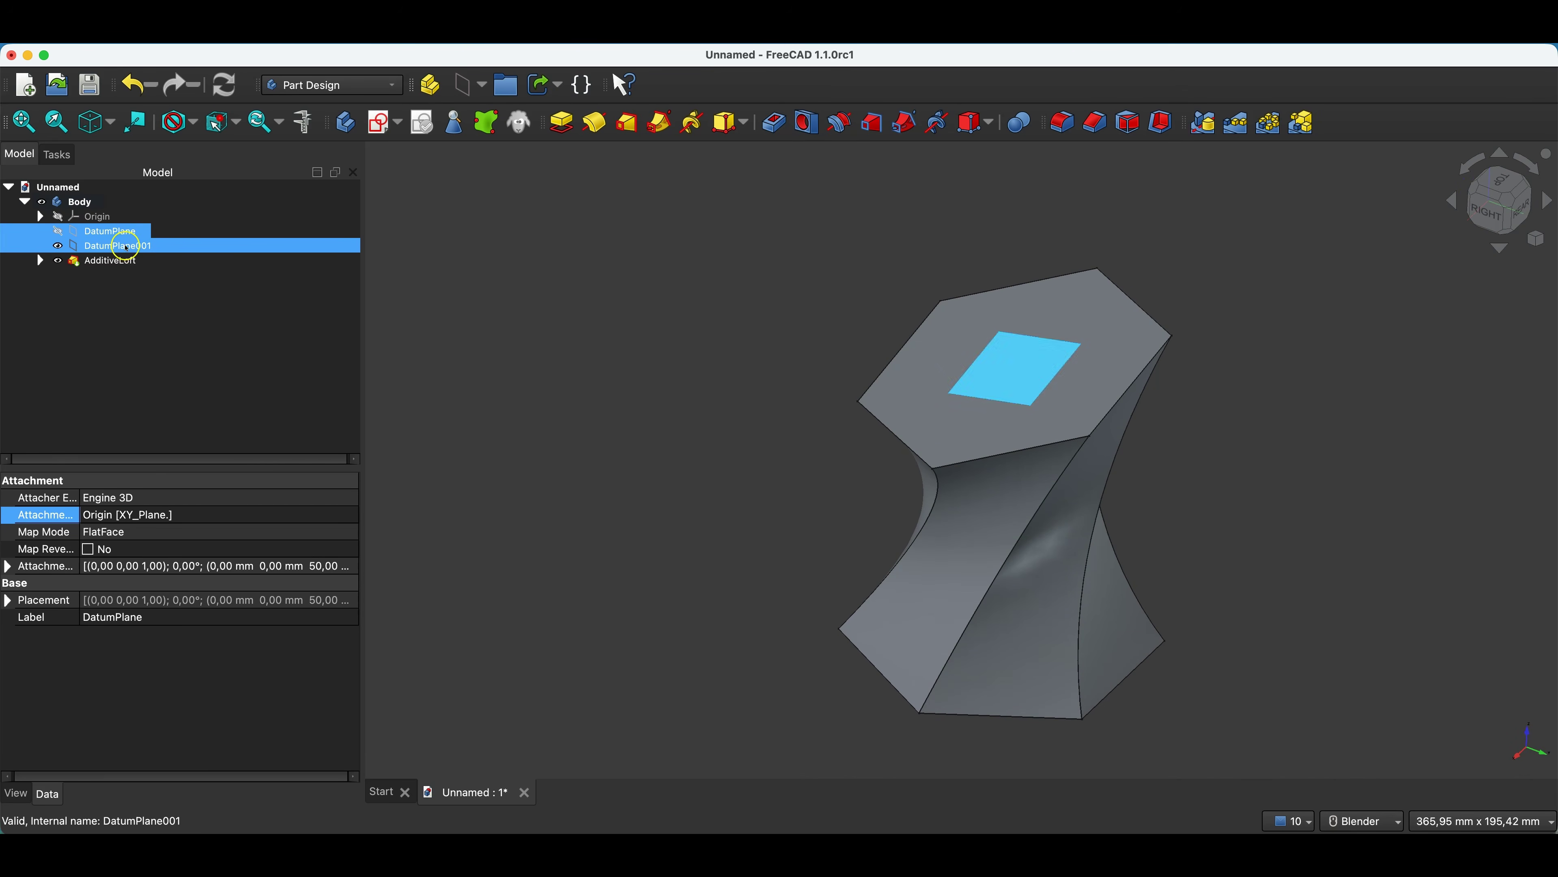
key(space)
- Hollow out the loft from its top hexagon face with a 3 mm inward Thickness, using Skin mode and Arc joins
middle_drag(747, 613, 632, 568)
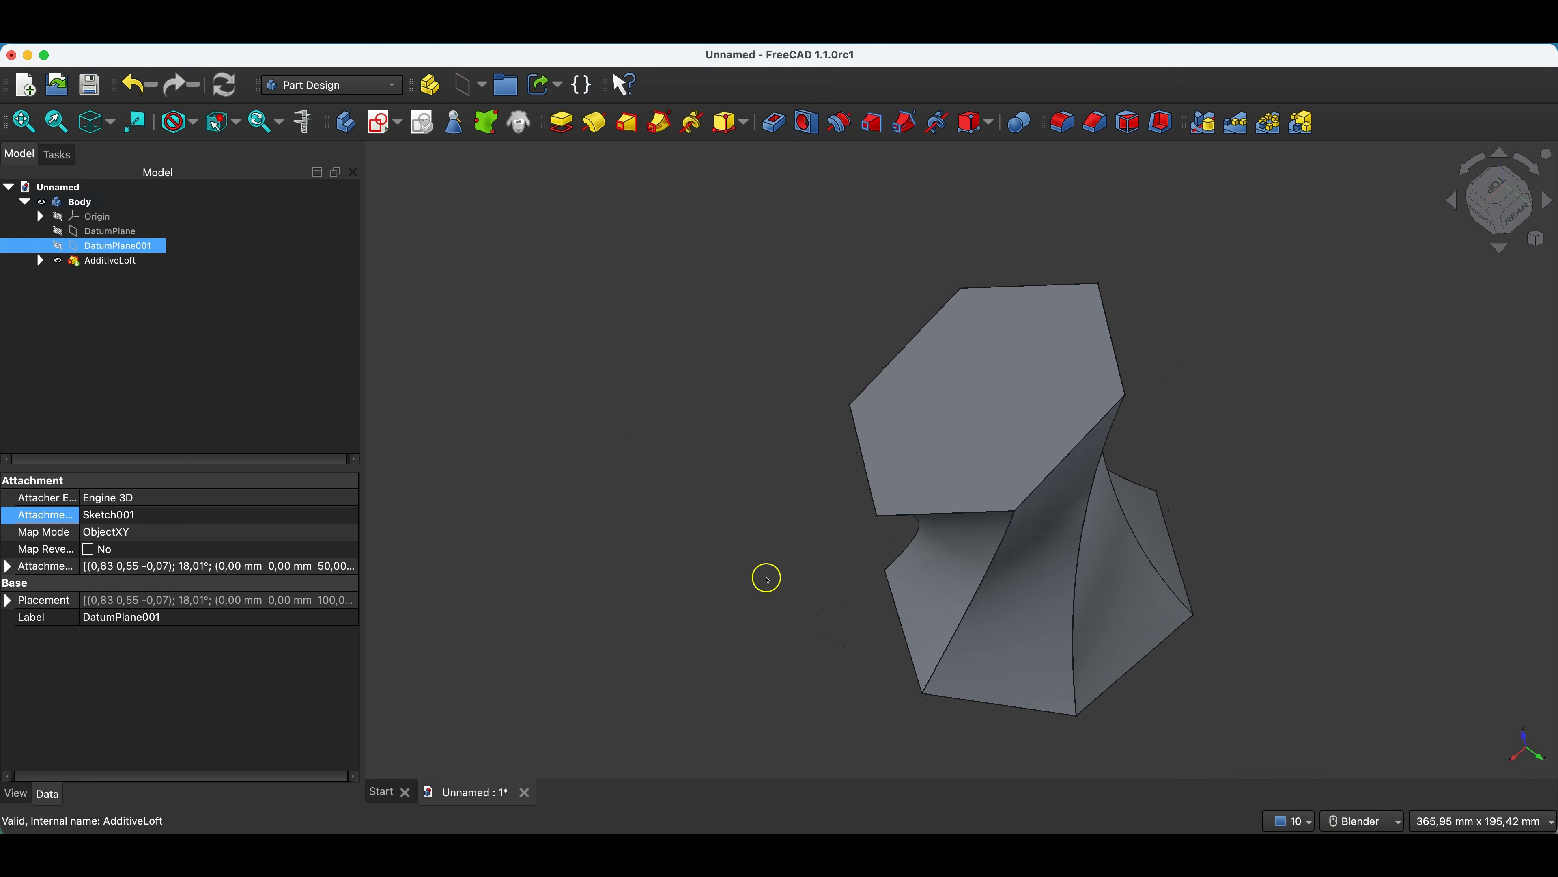
middle_drag(793, 599, 824, 619)
click(1037, 370)
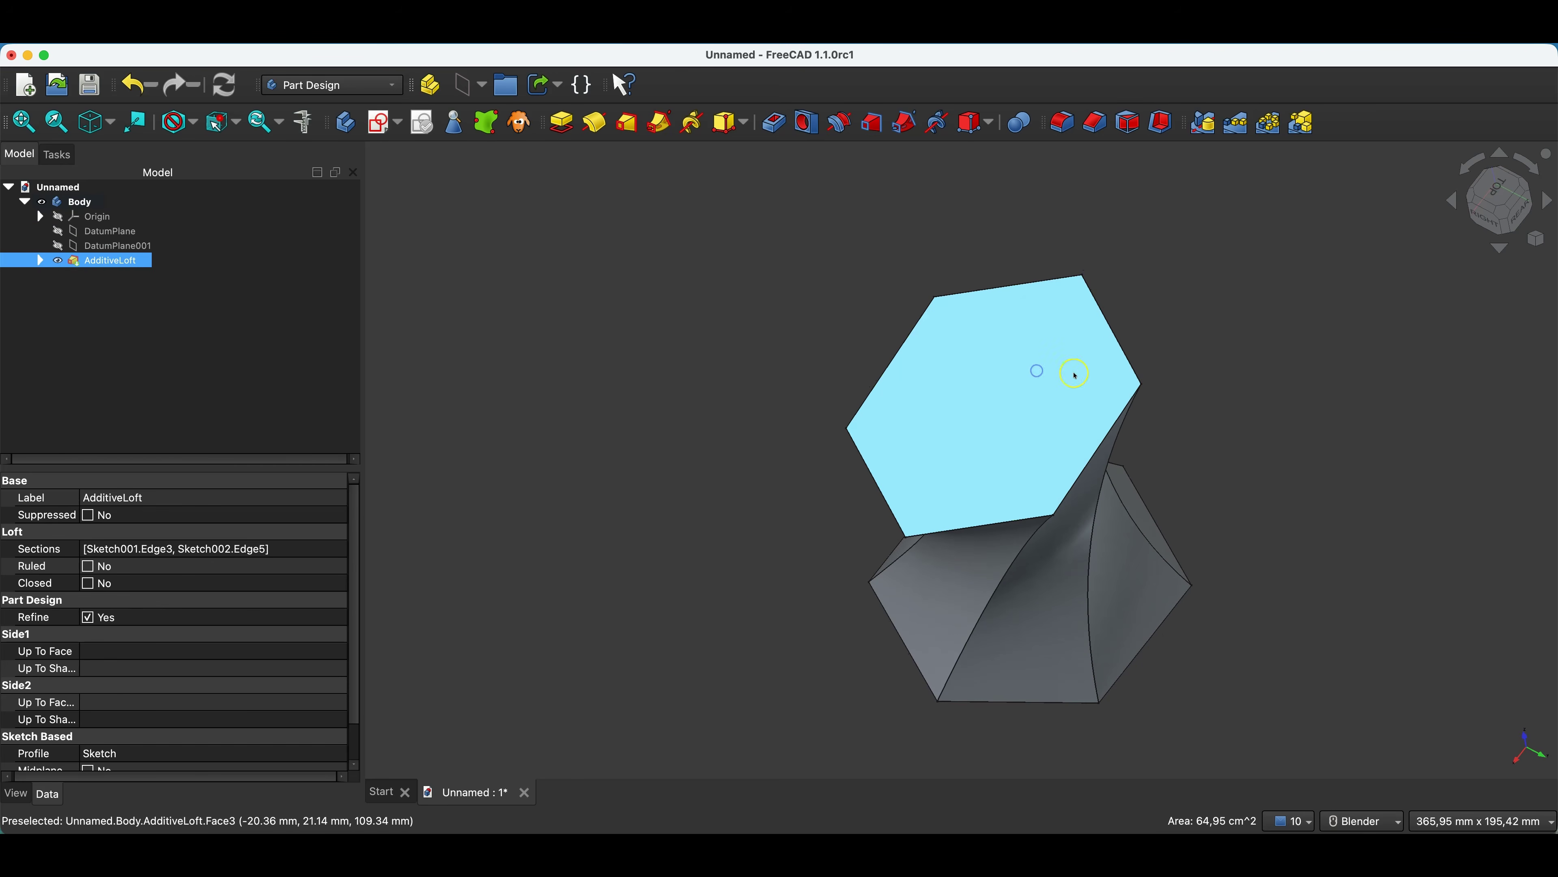
click(1158, 124)
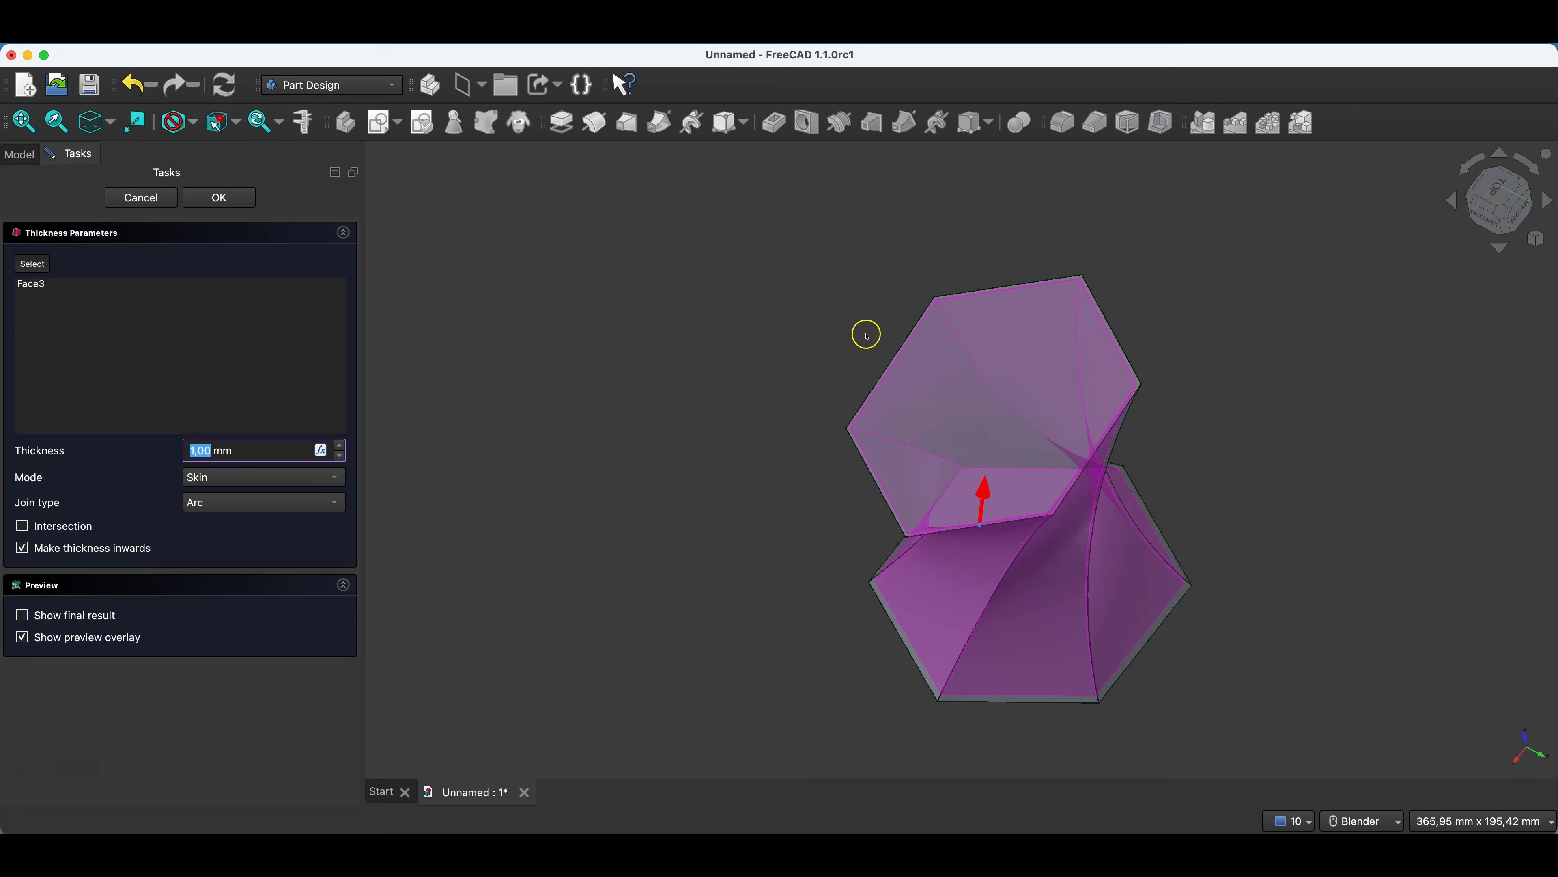
text(3)
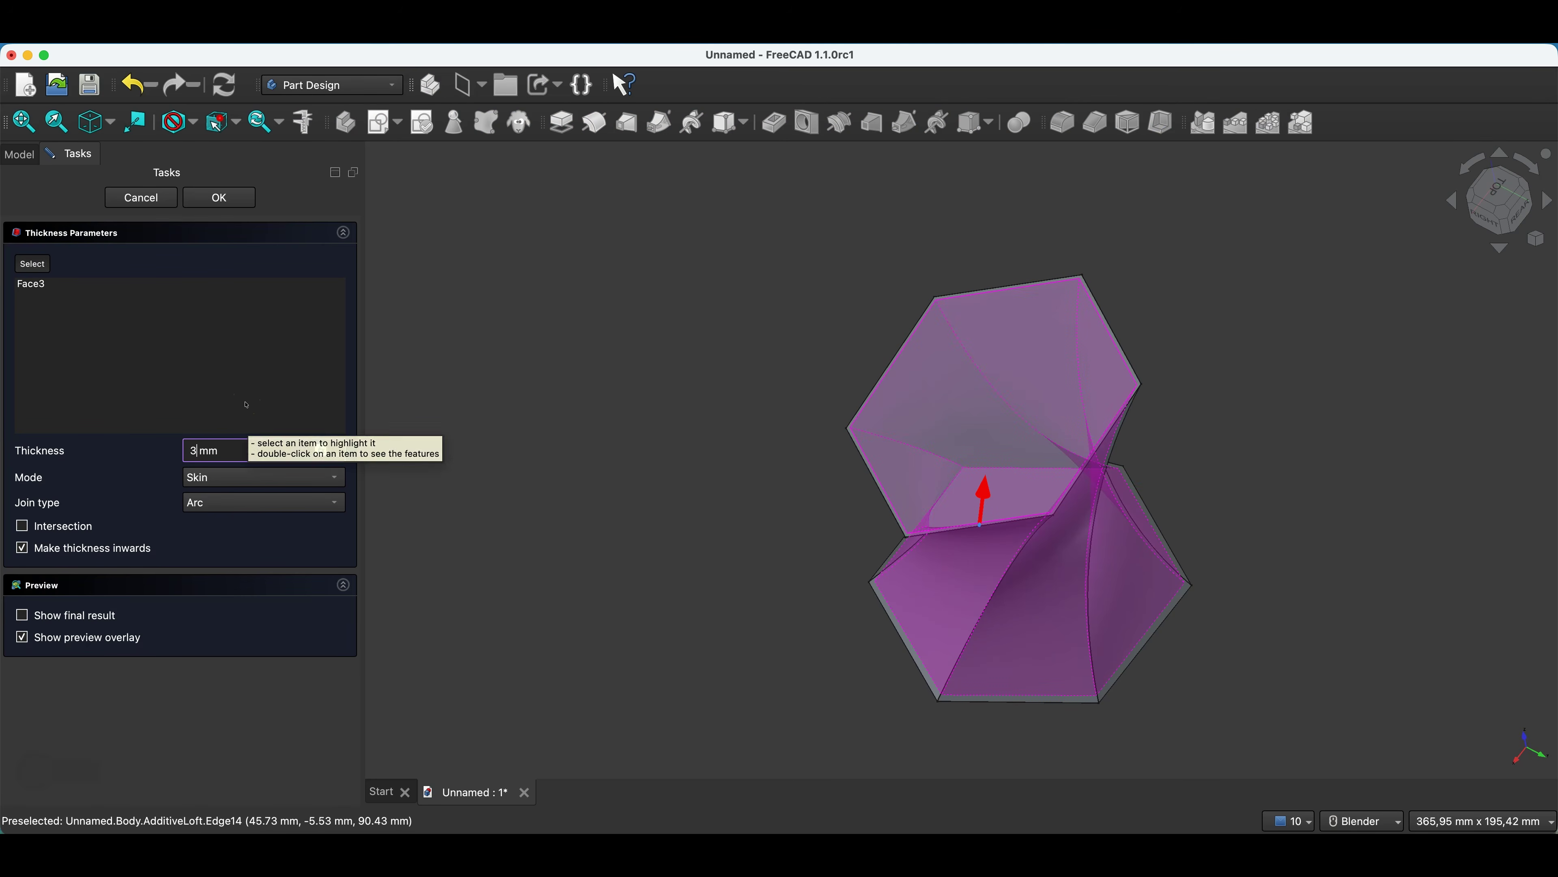
click(149, 474)
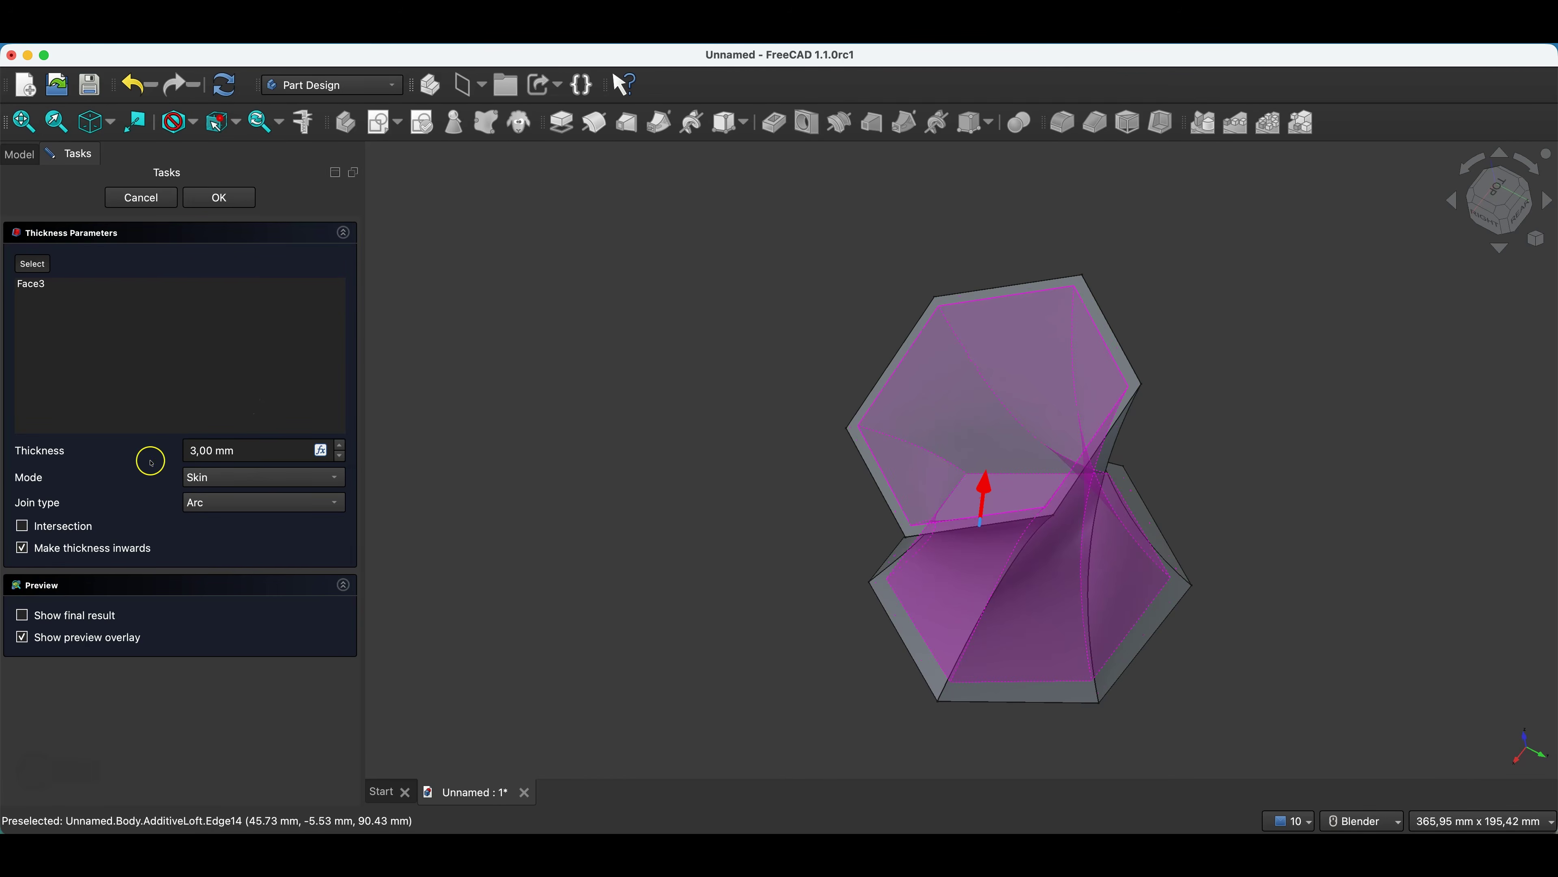
click(227, 196)
middle_drag(988, 467, 1206, 488)
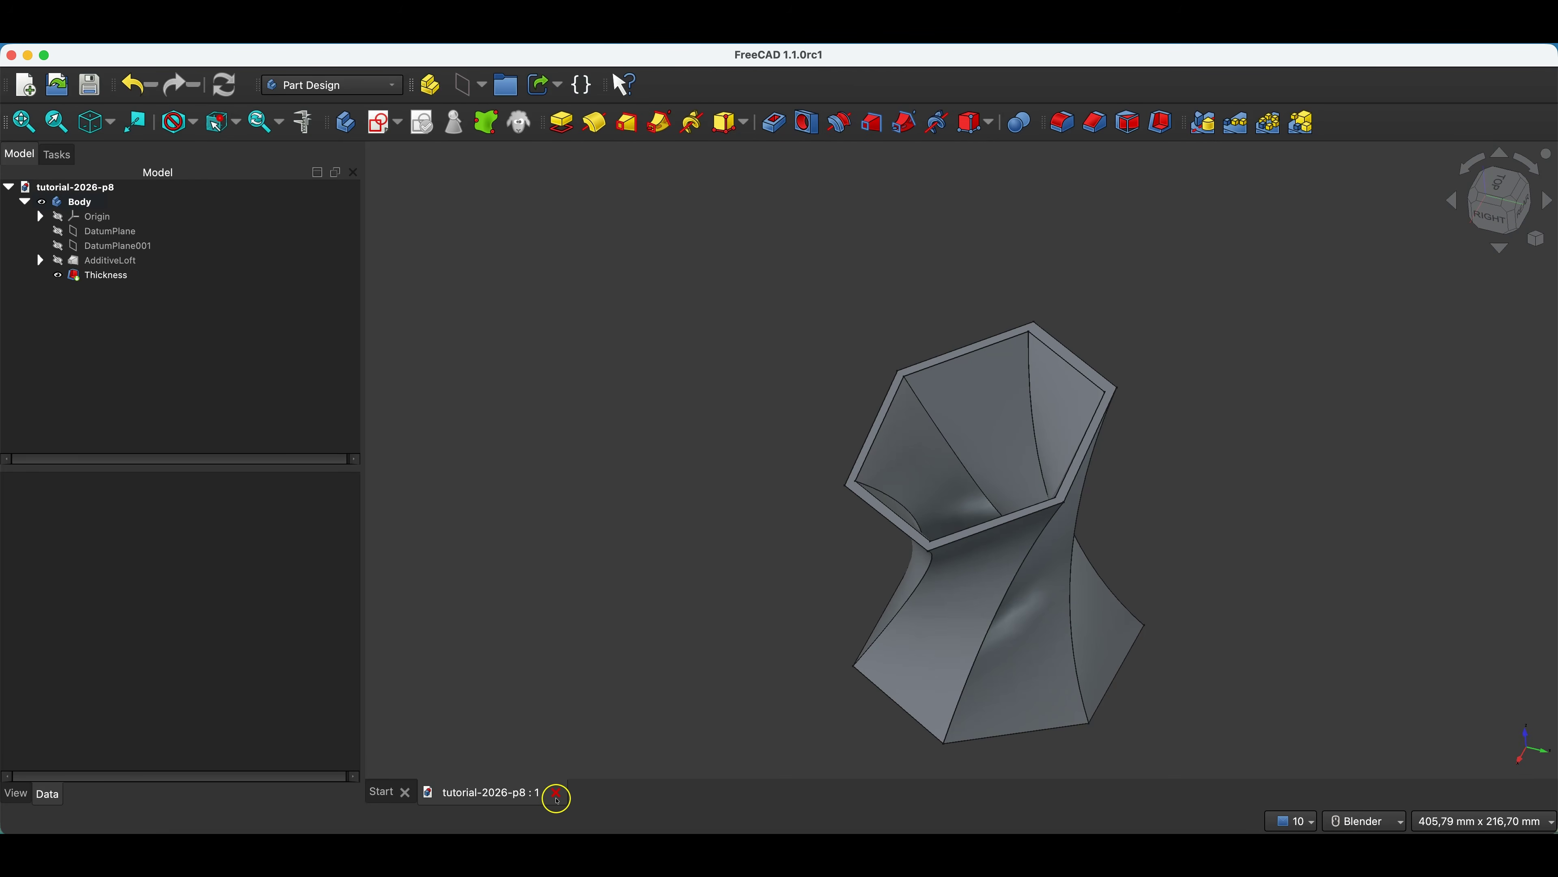
- Close the tutorial-2026-p8 document and create a new parametric body document
click(555, 794)
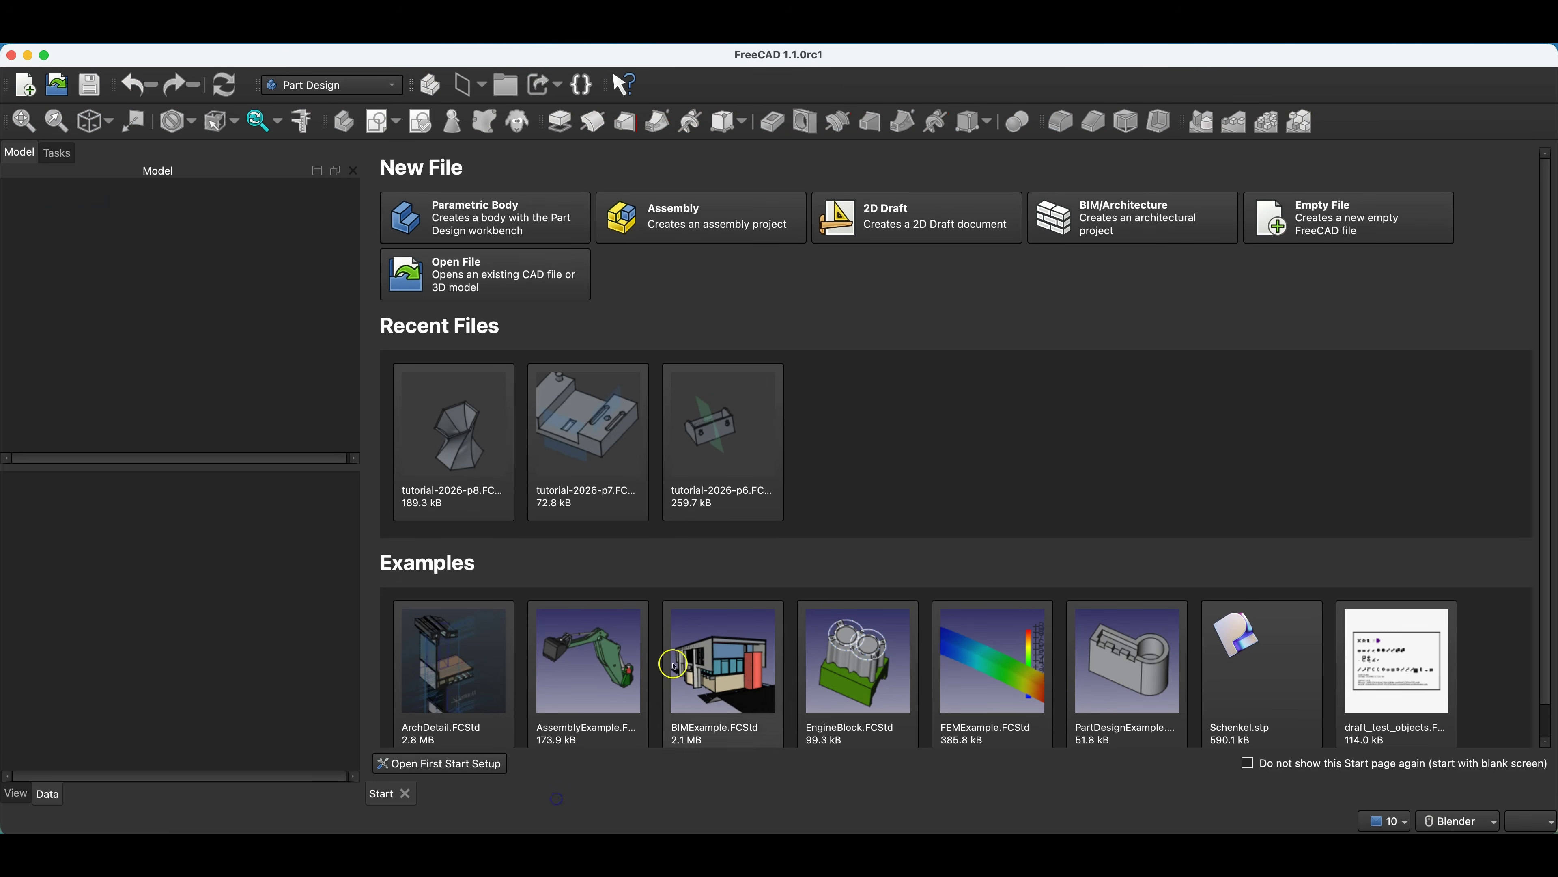
click(484, 229)
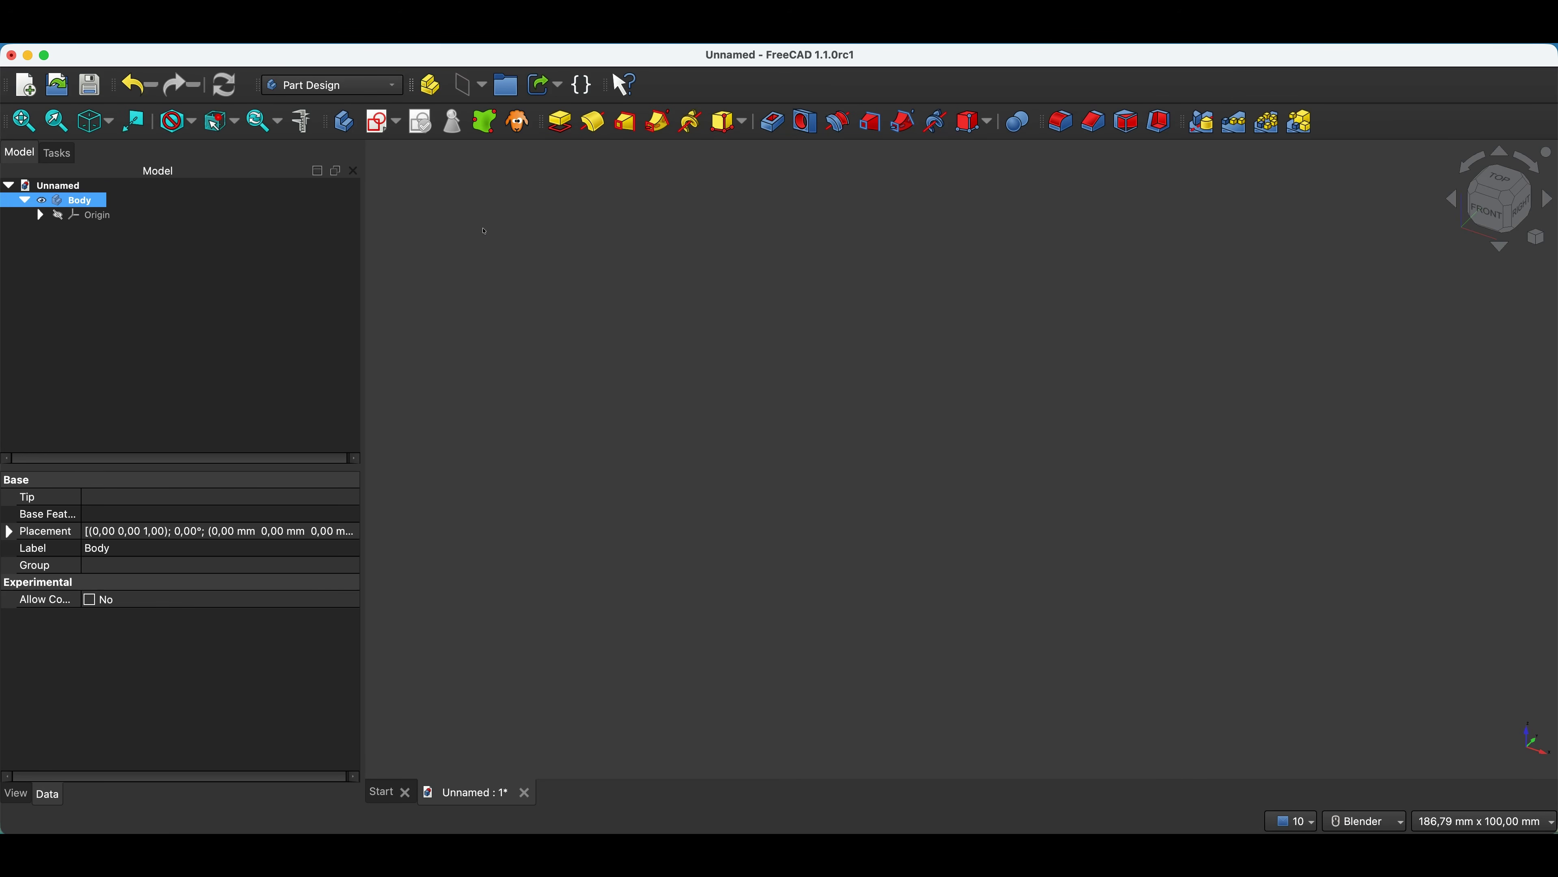
- Start a sketch on the XY-plane and draw a 40 mm diameter circle centred on the origin
click(379, 126)
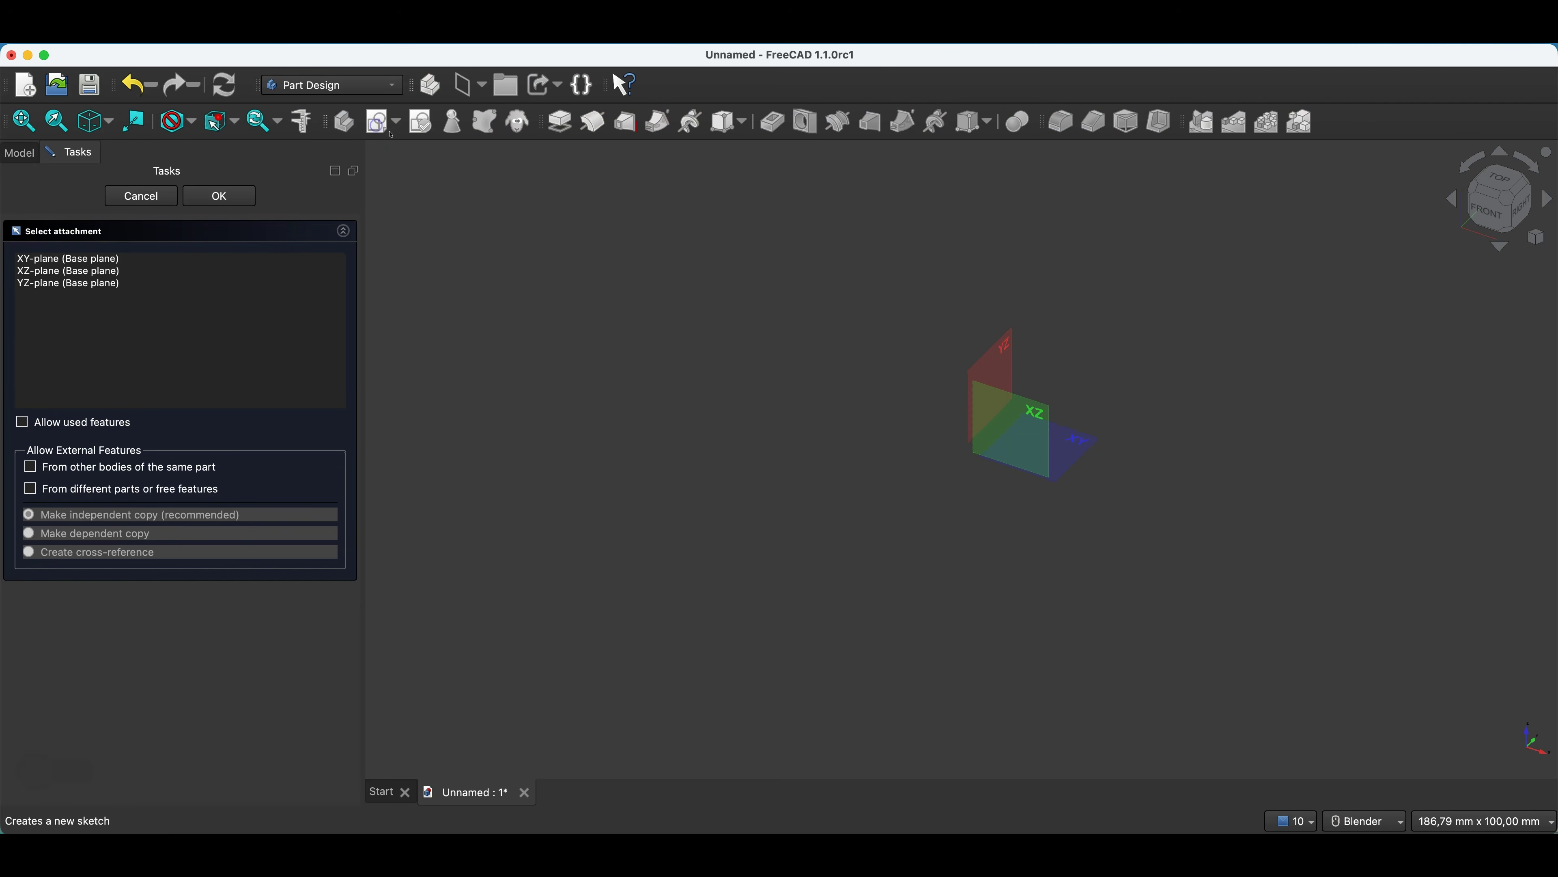
click(1071, 449)
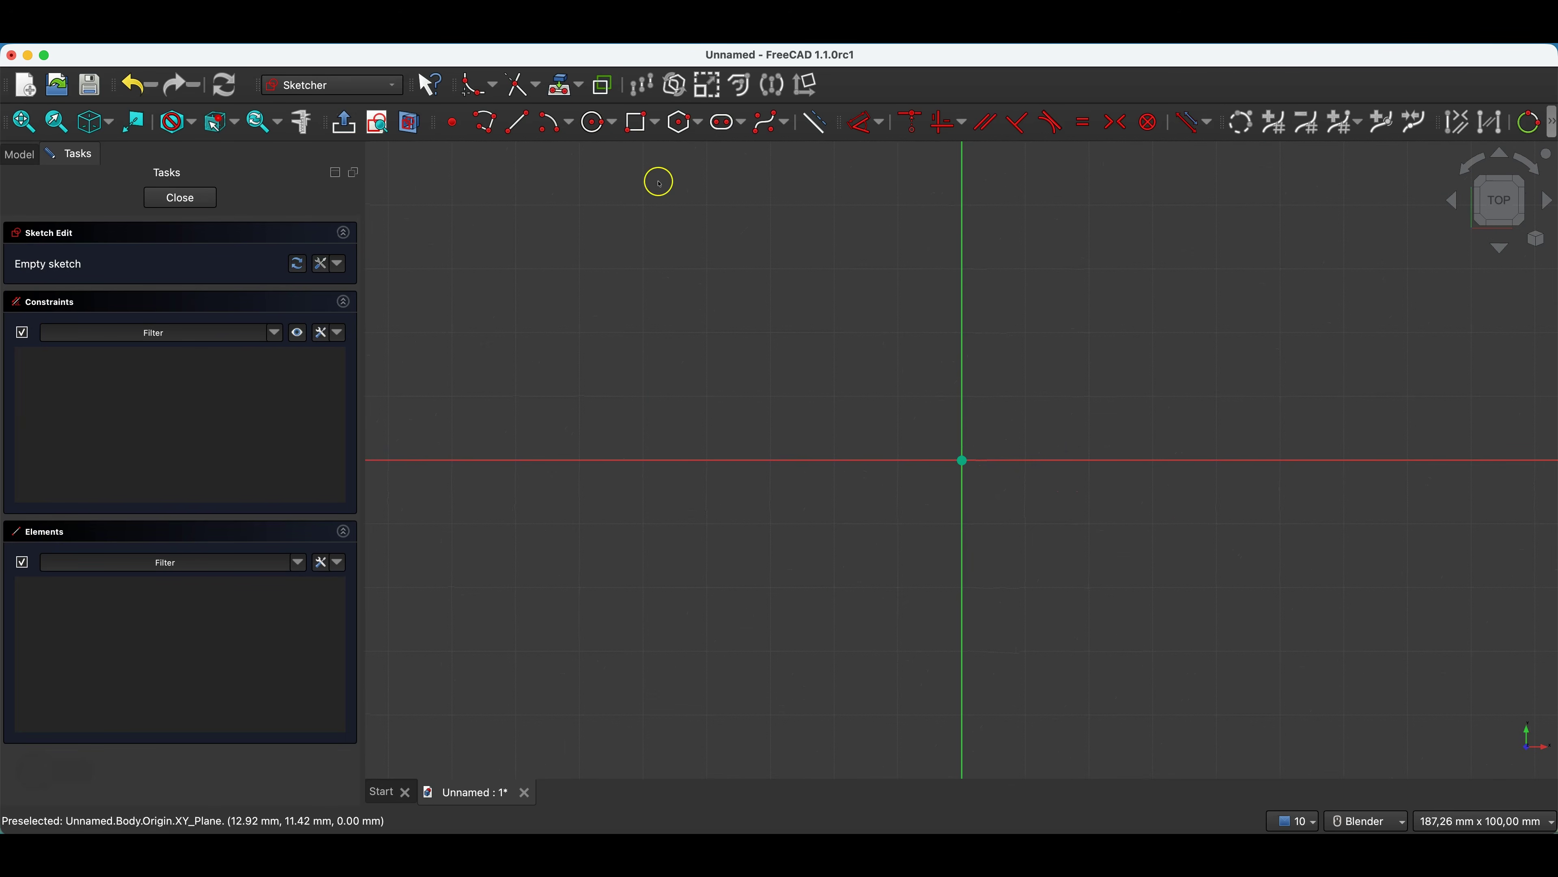
click(593, 124)
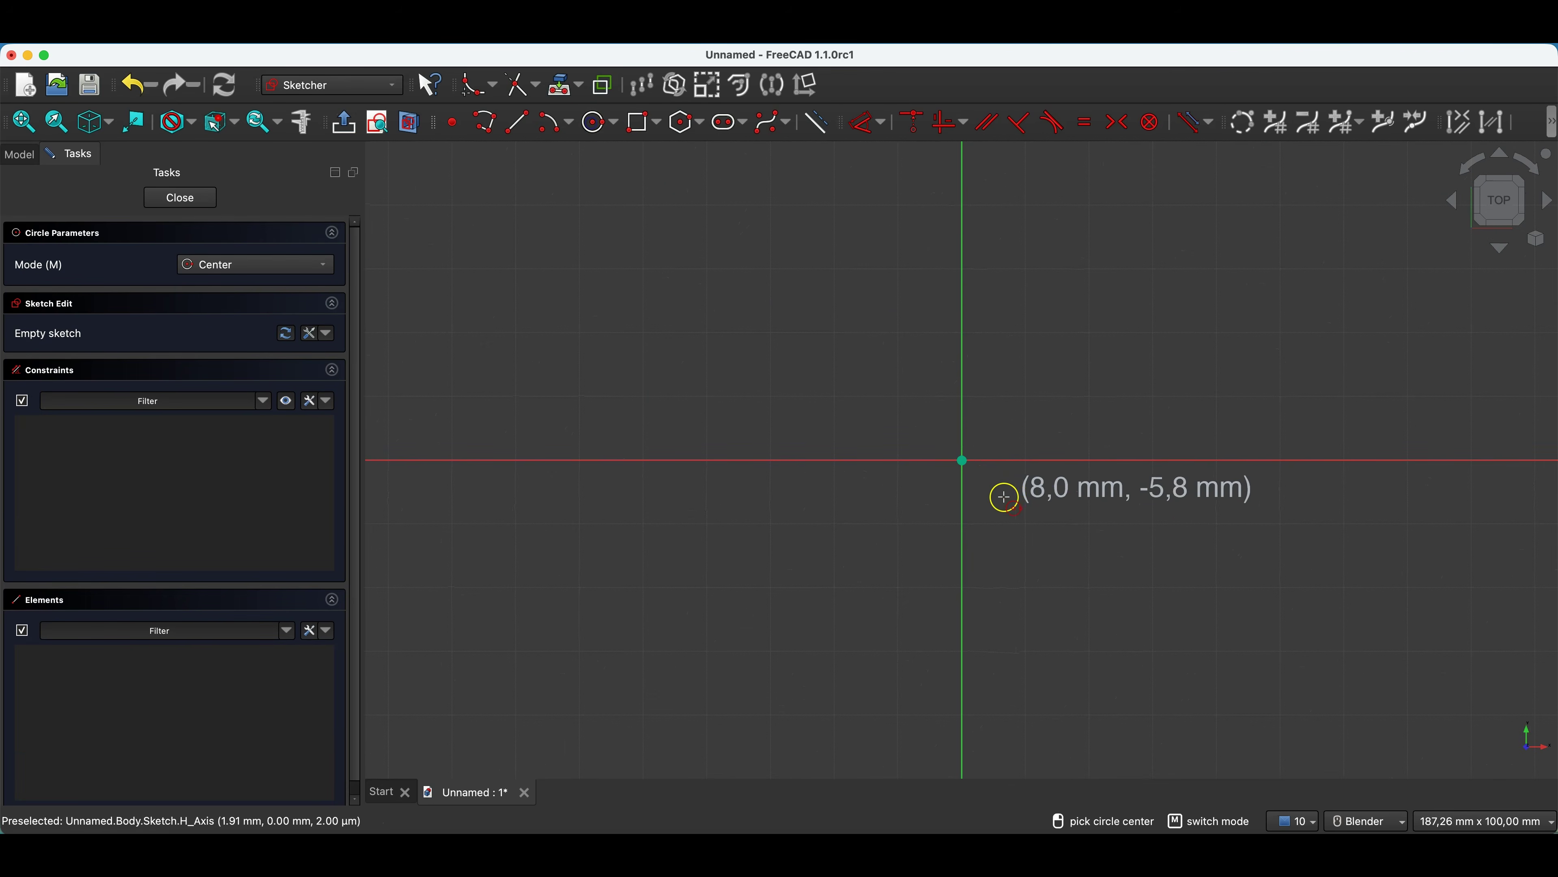
click(963, 460)
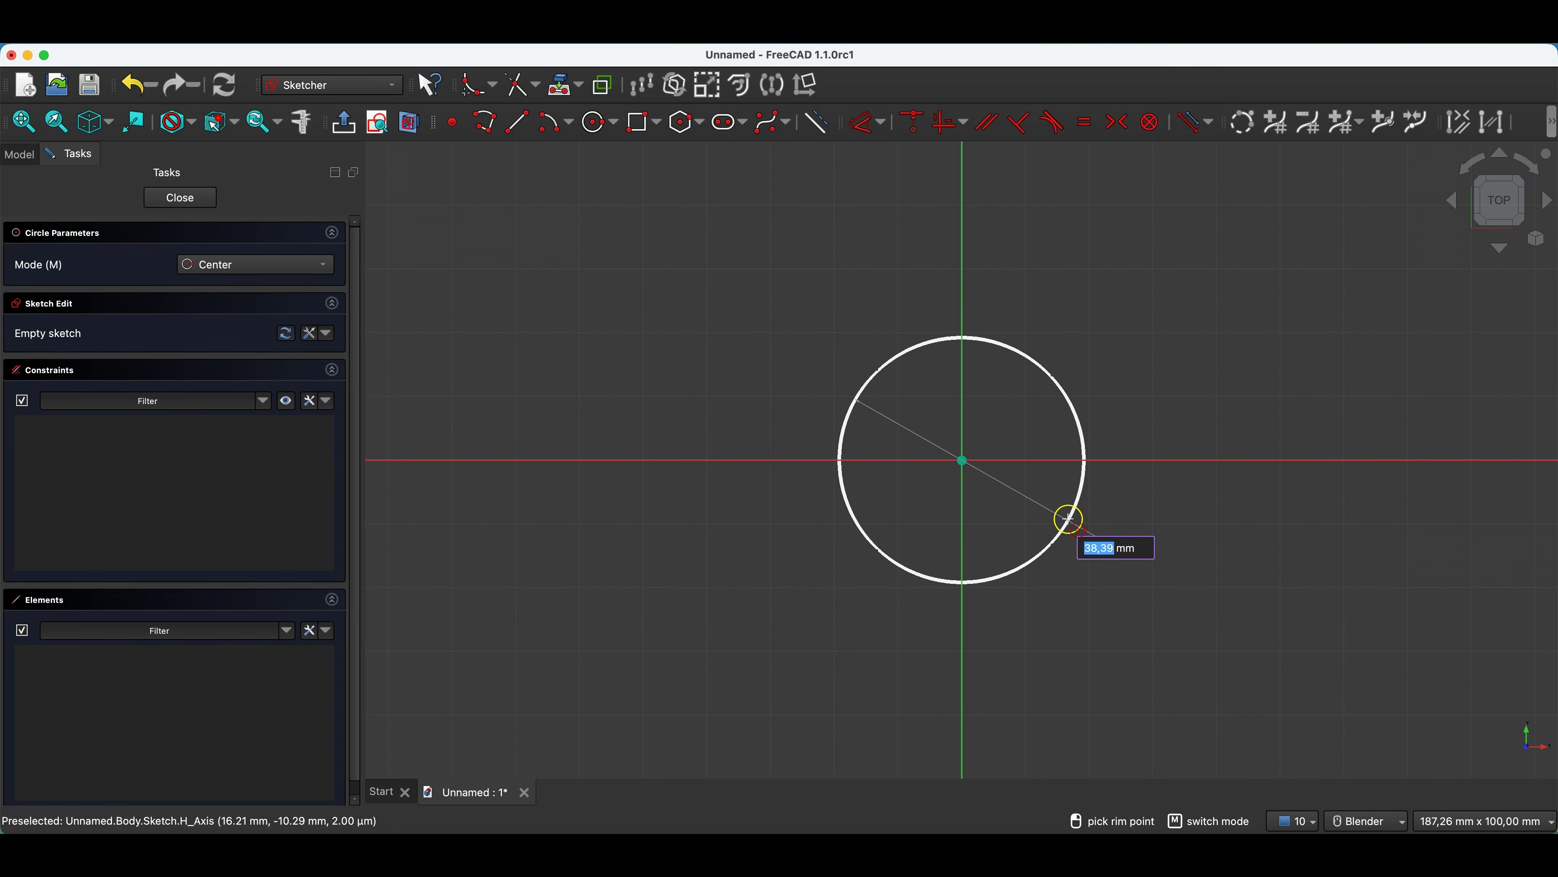
text(40)
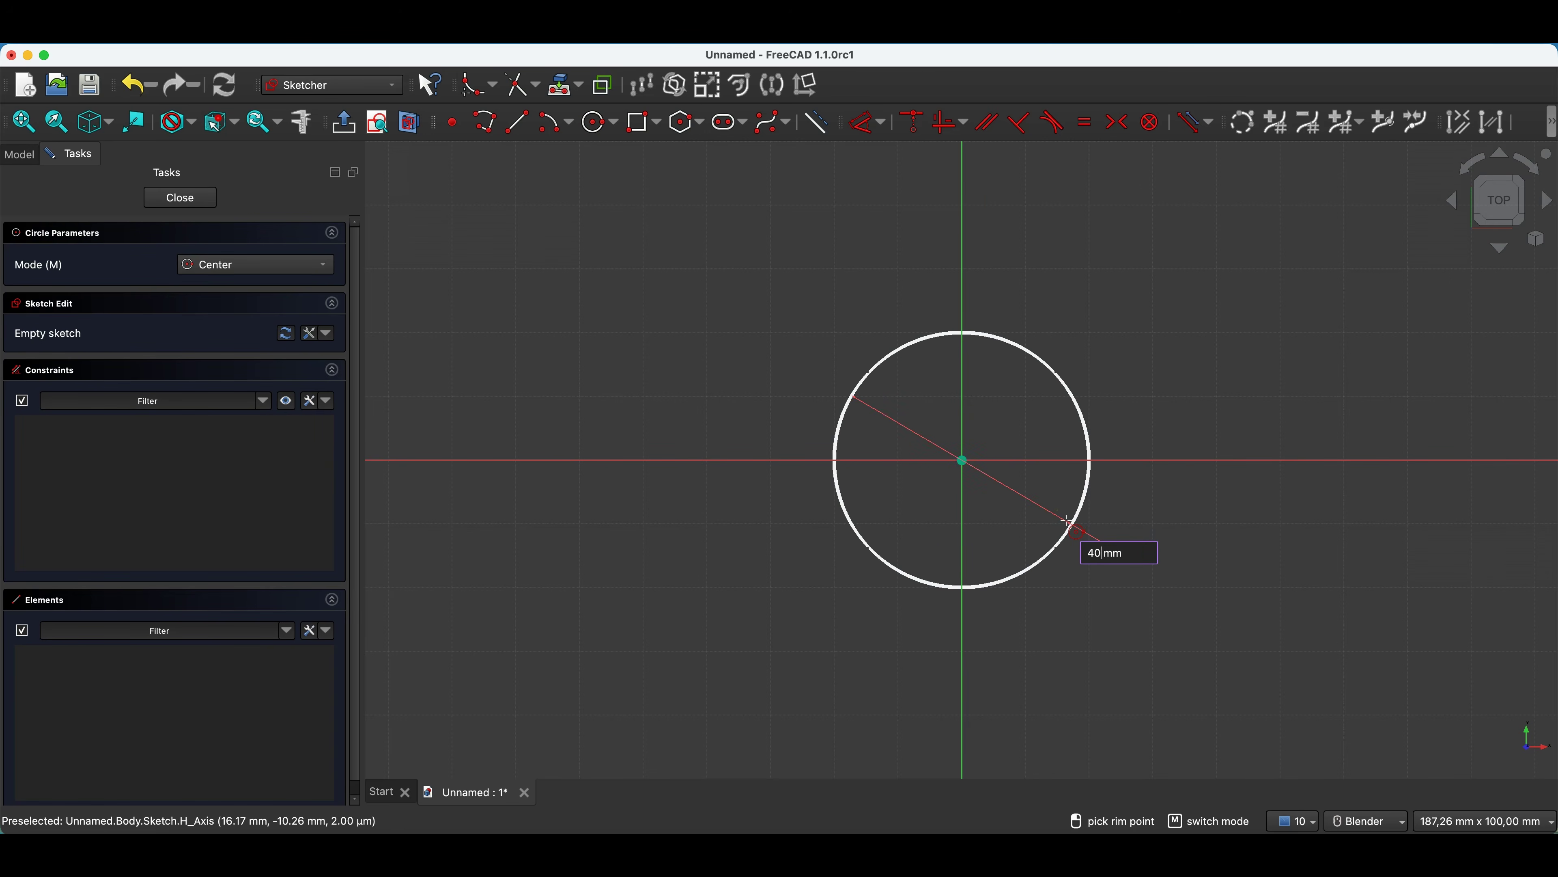
key(Return)
- Add a concentric 60 mm diameter circle centred on the origin and close the sketch
click(964, 459)
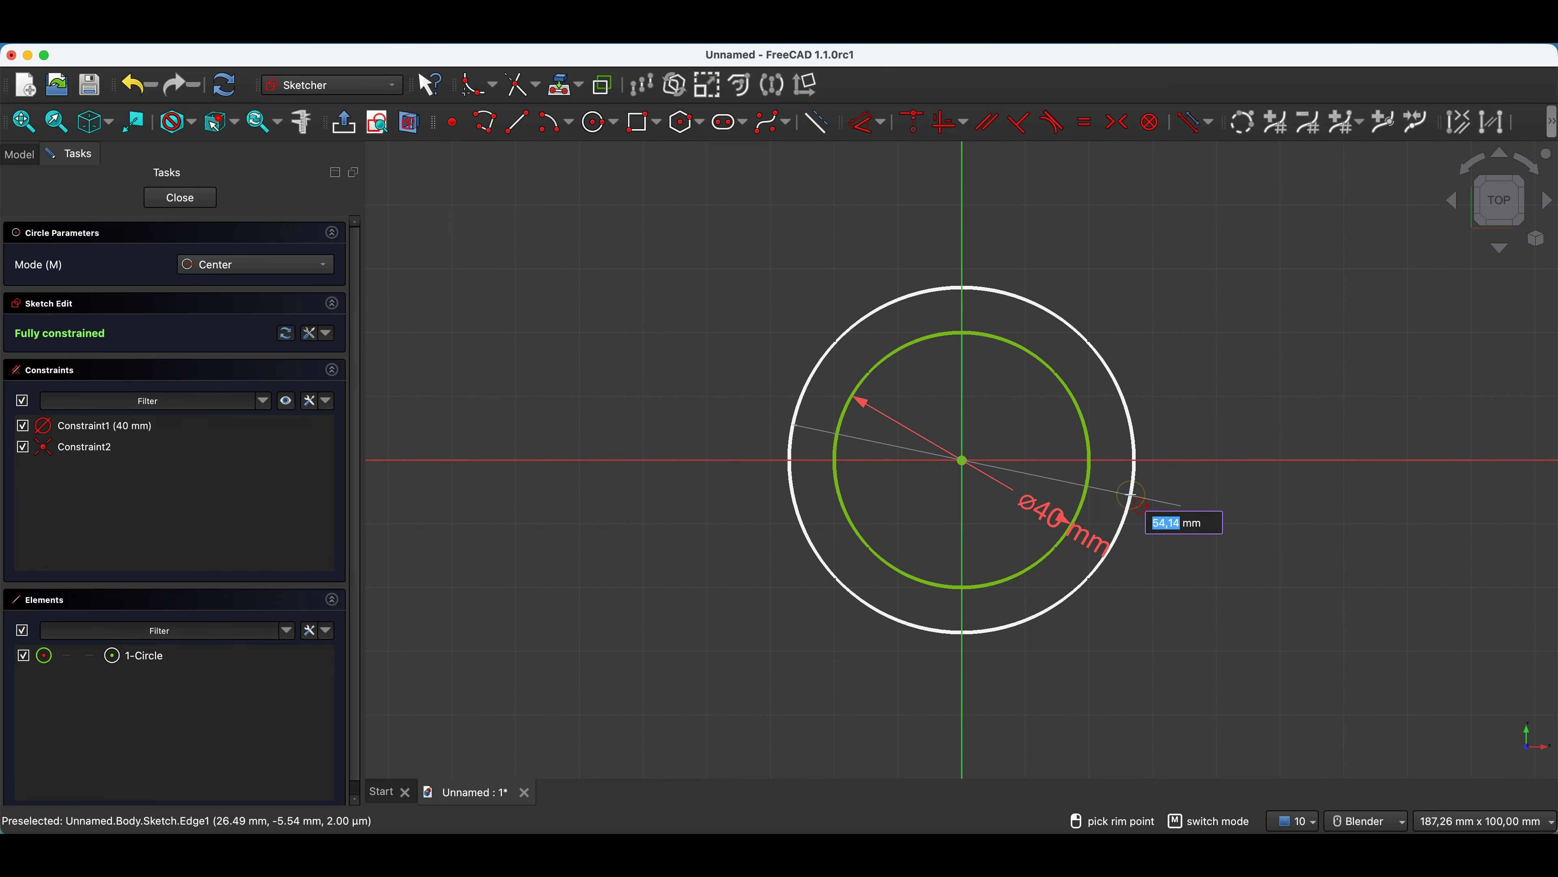
text(60)
key(Return)
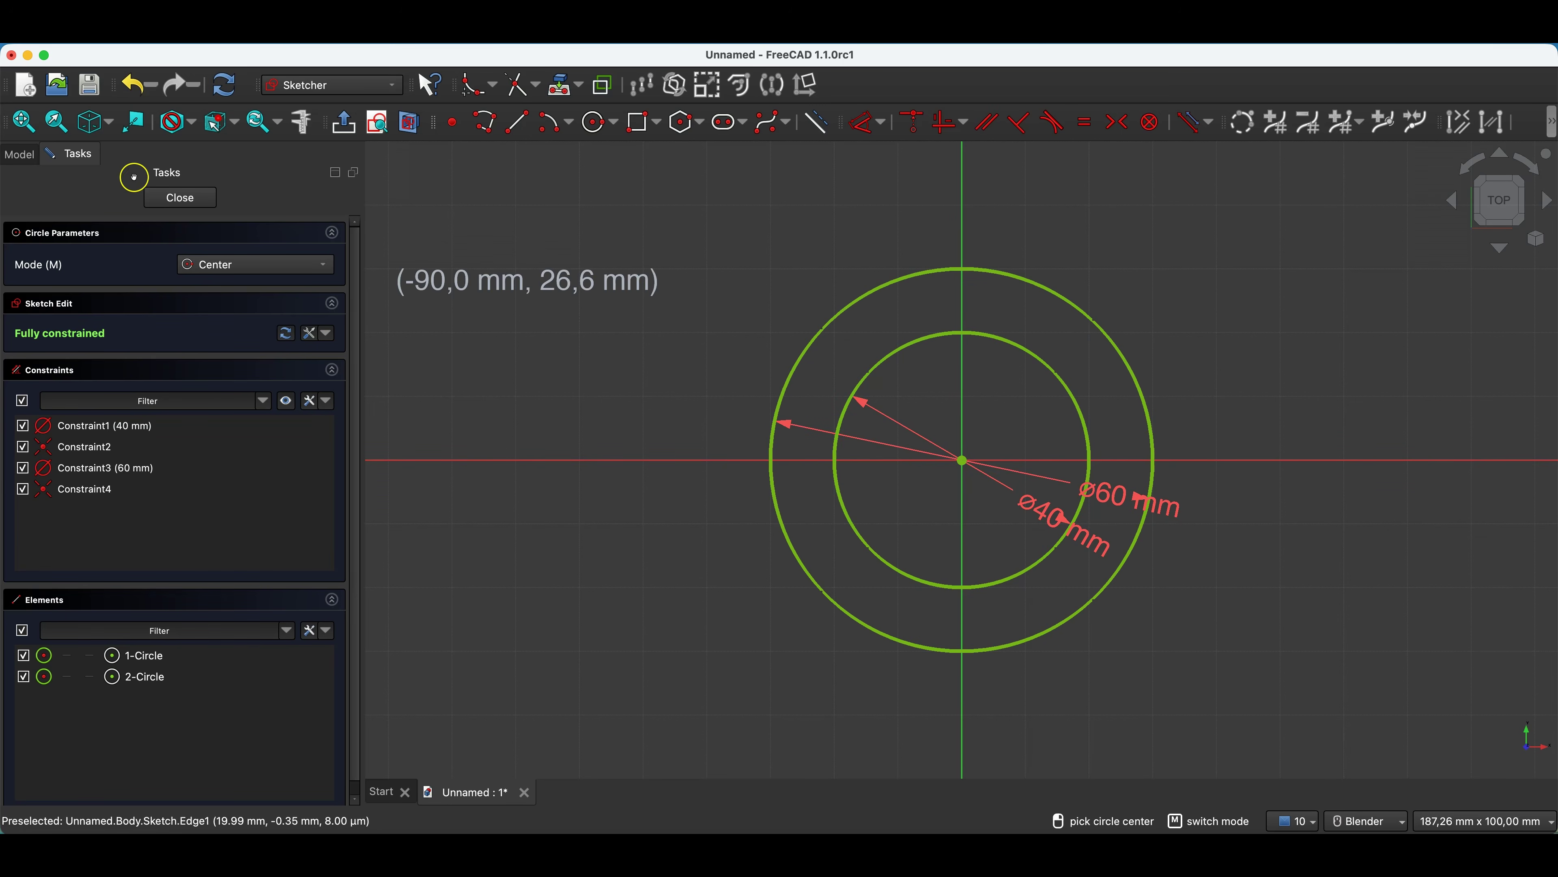
click(181, 199)
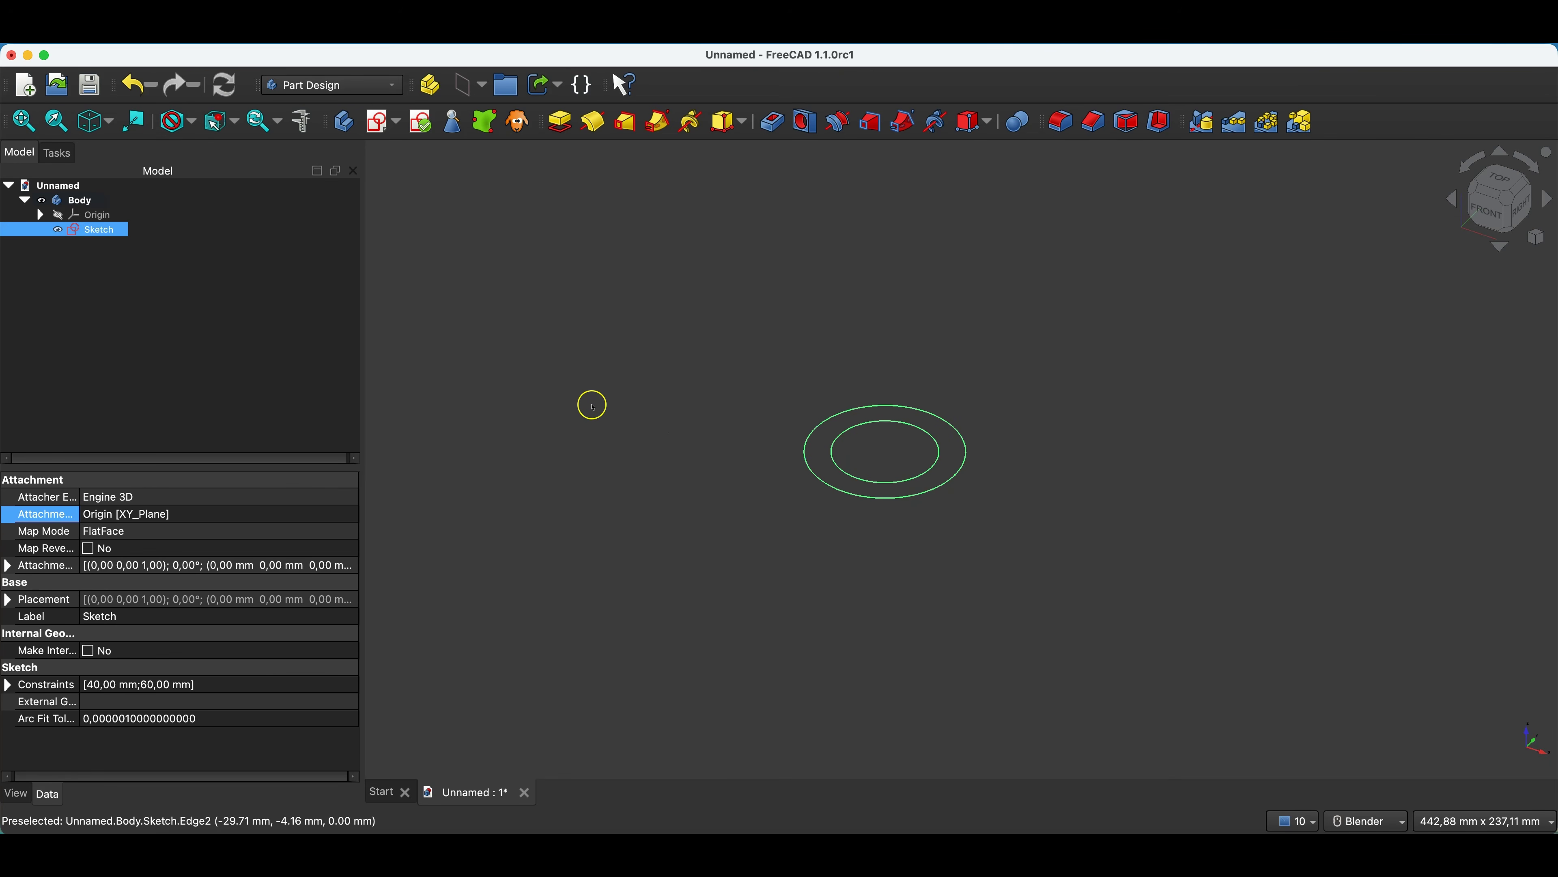
click(726, 346)
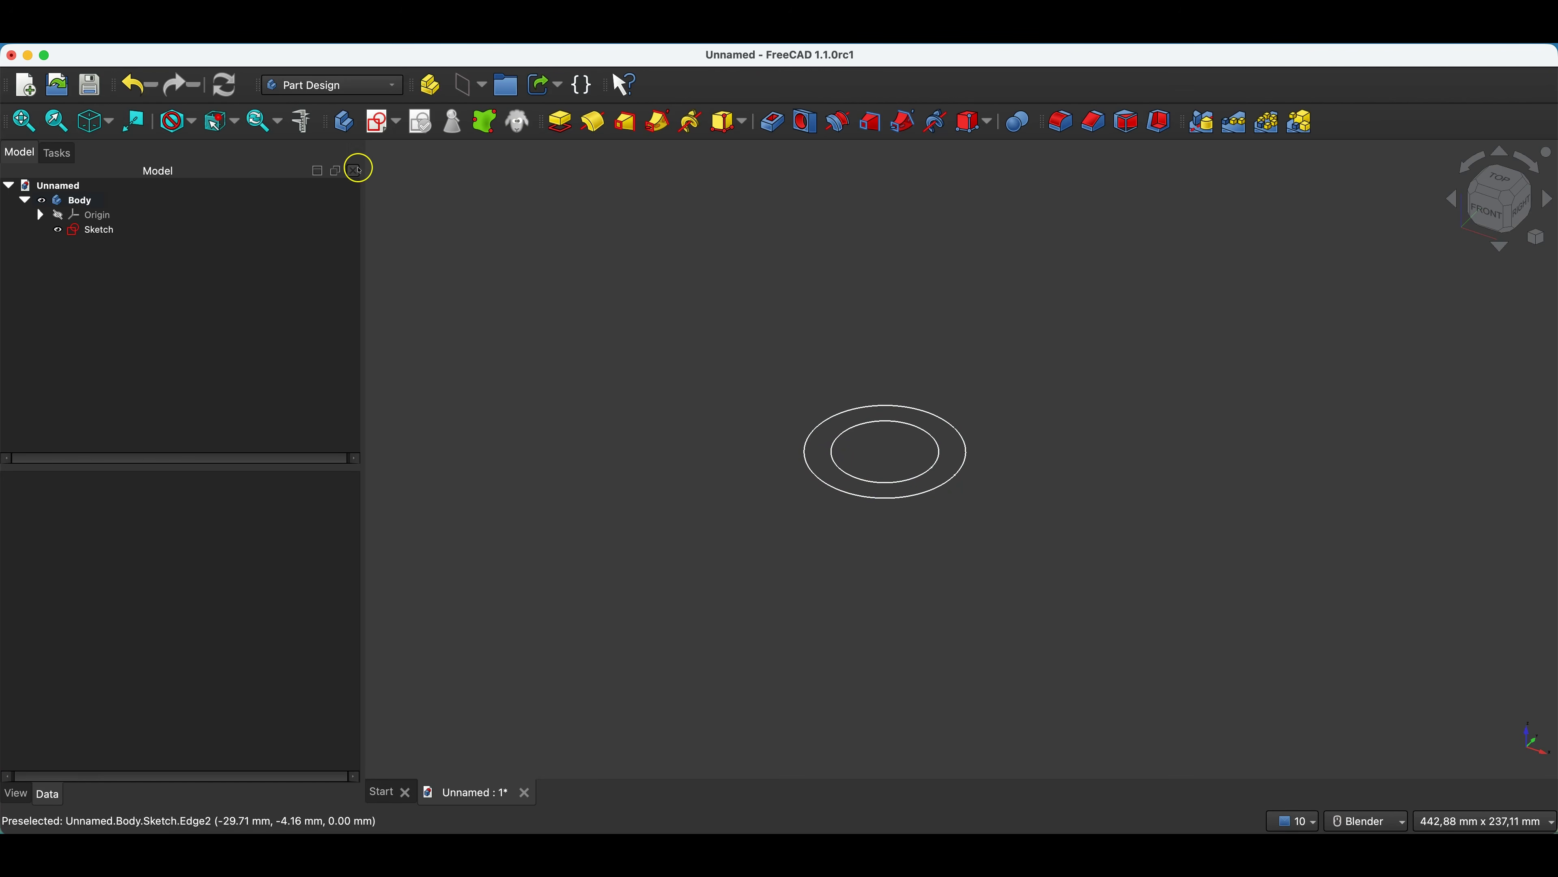
- Start a sketch on the XZ-plane and draw a polyline about 103 mm straight up from the origin, followed by a horizontal segment toward positive X
click(380, 125)
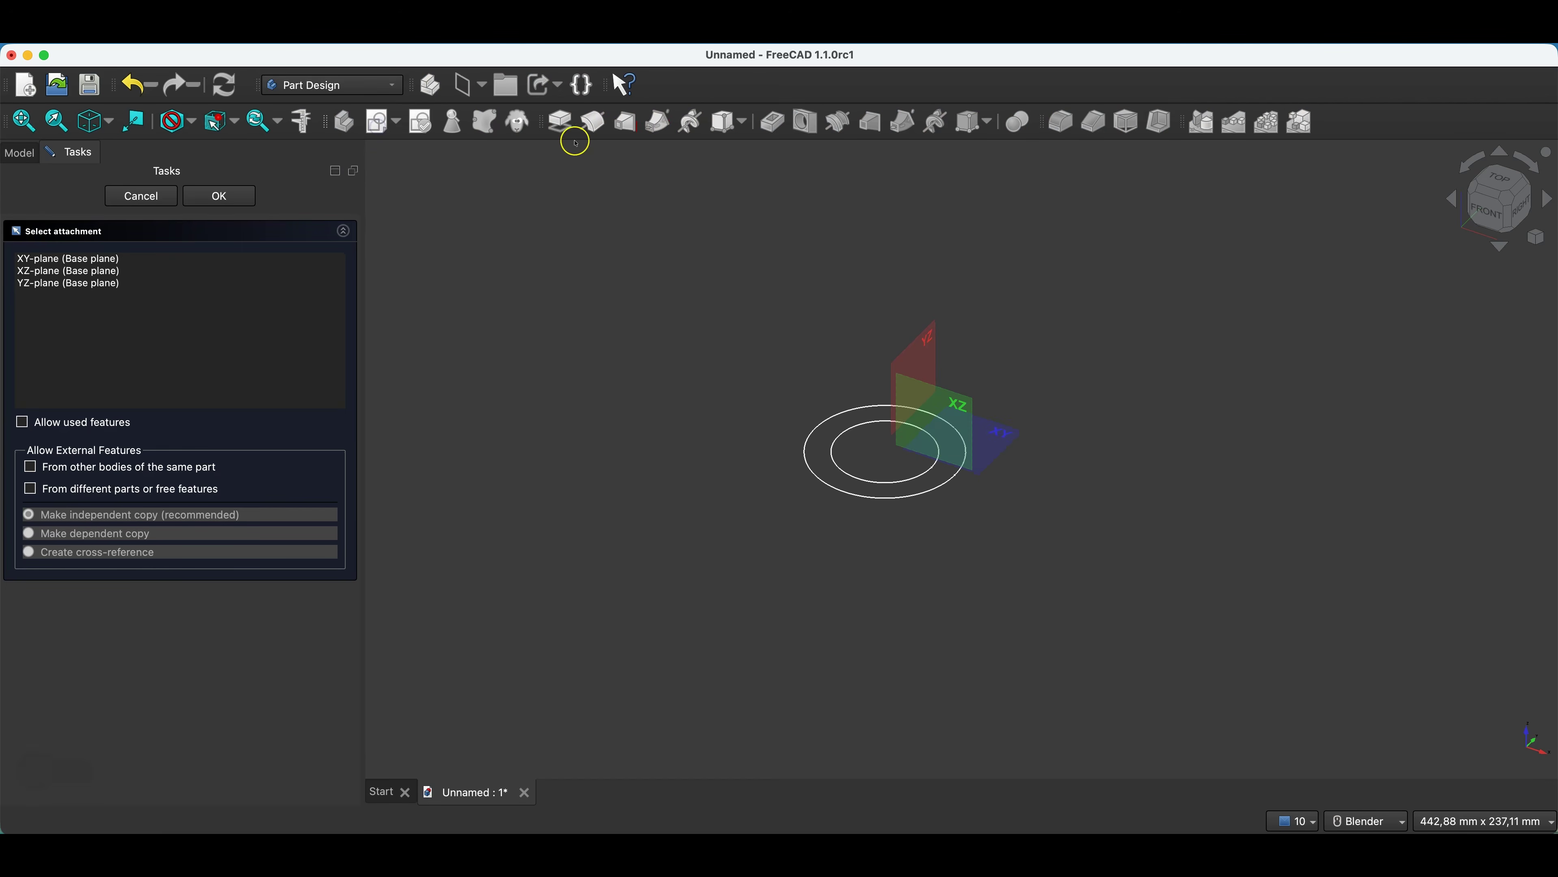
click(954, 397)
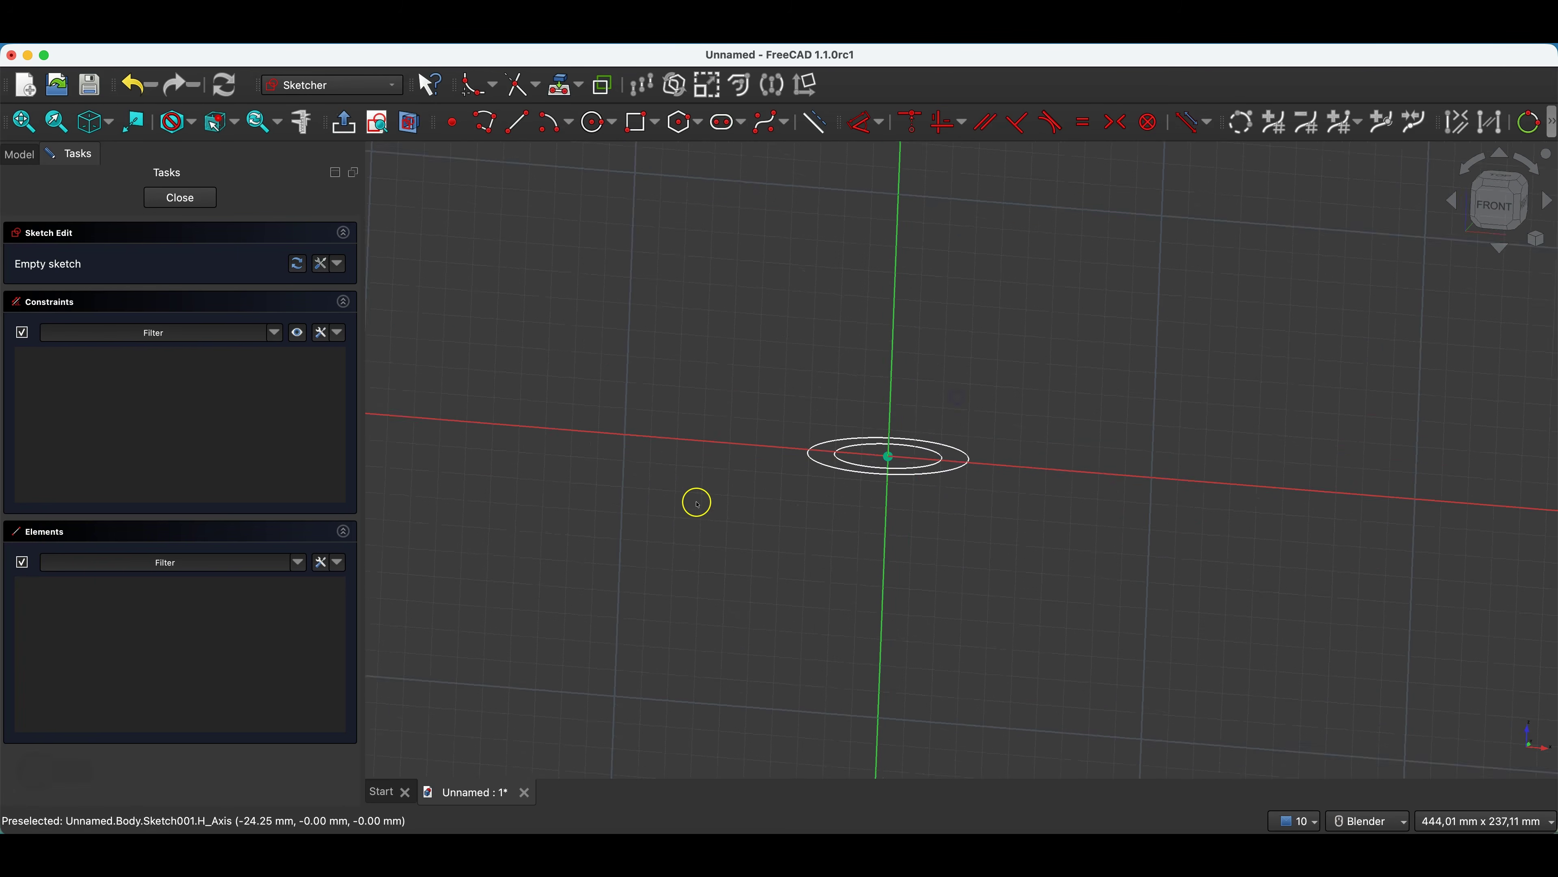
scroll(656, 527, down, 2)
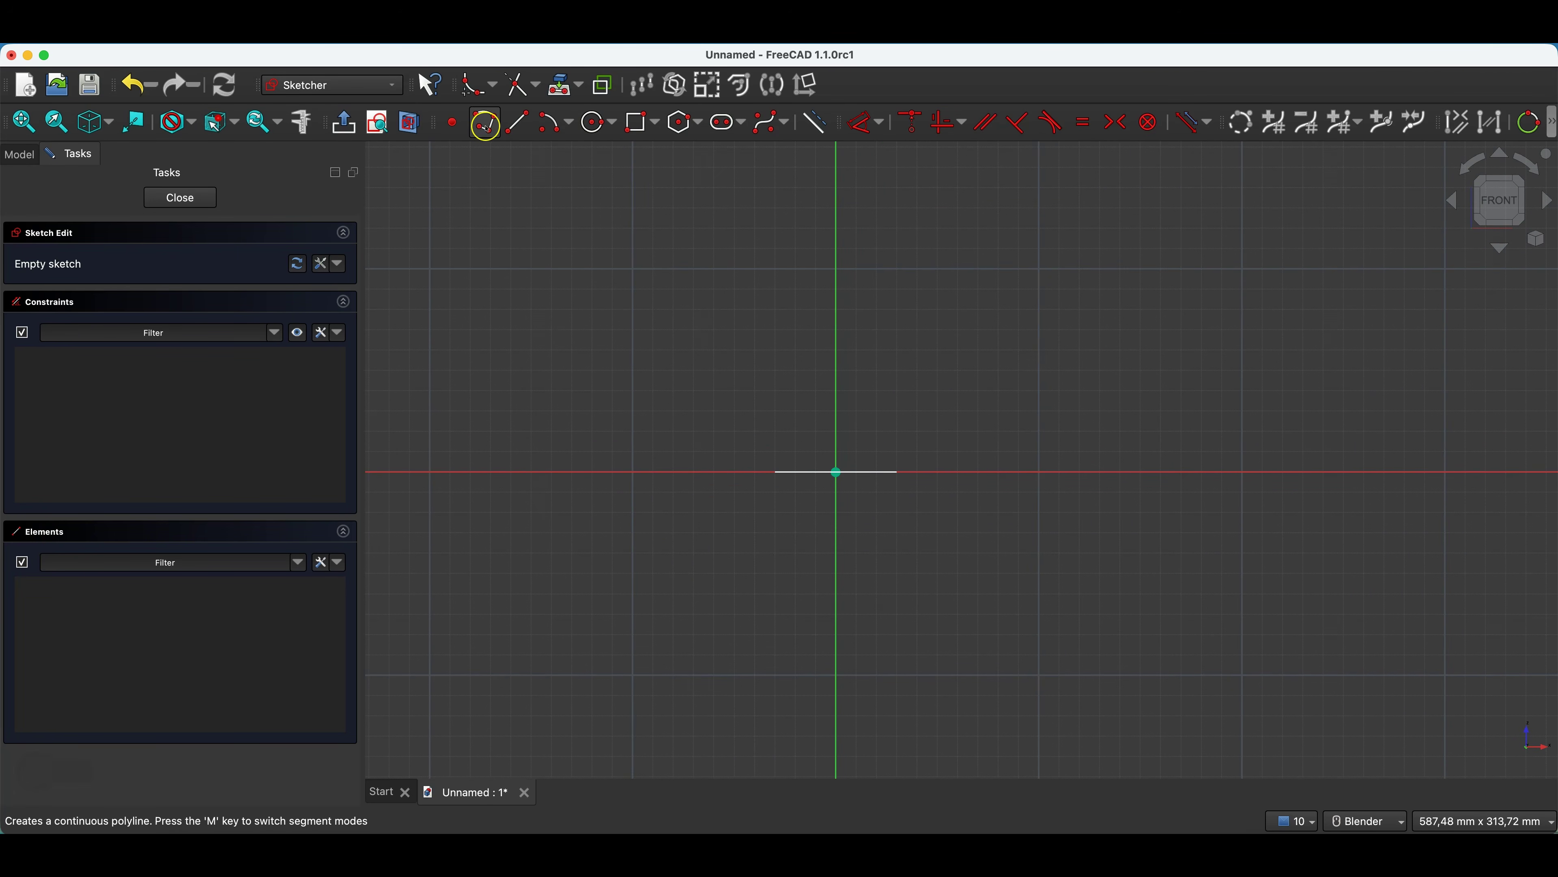
click(485, 122)
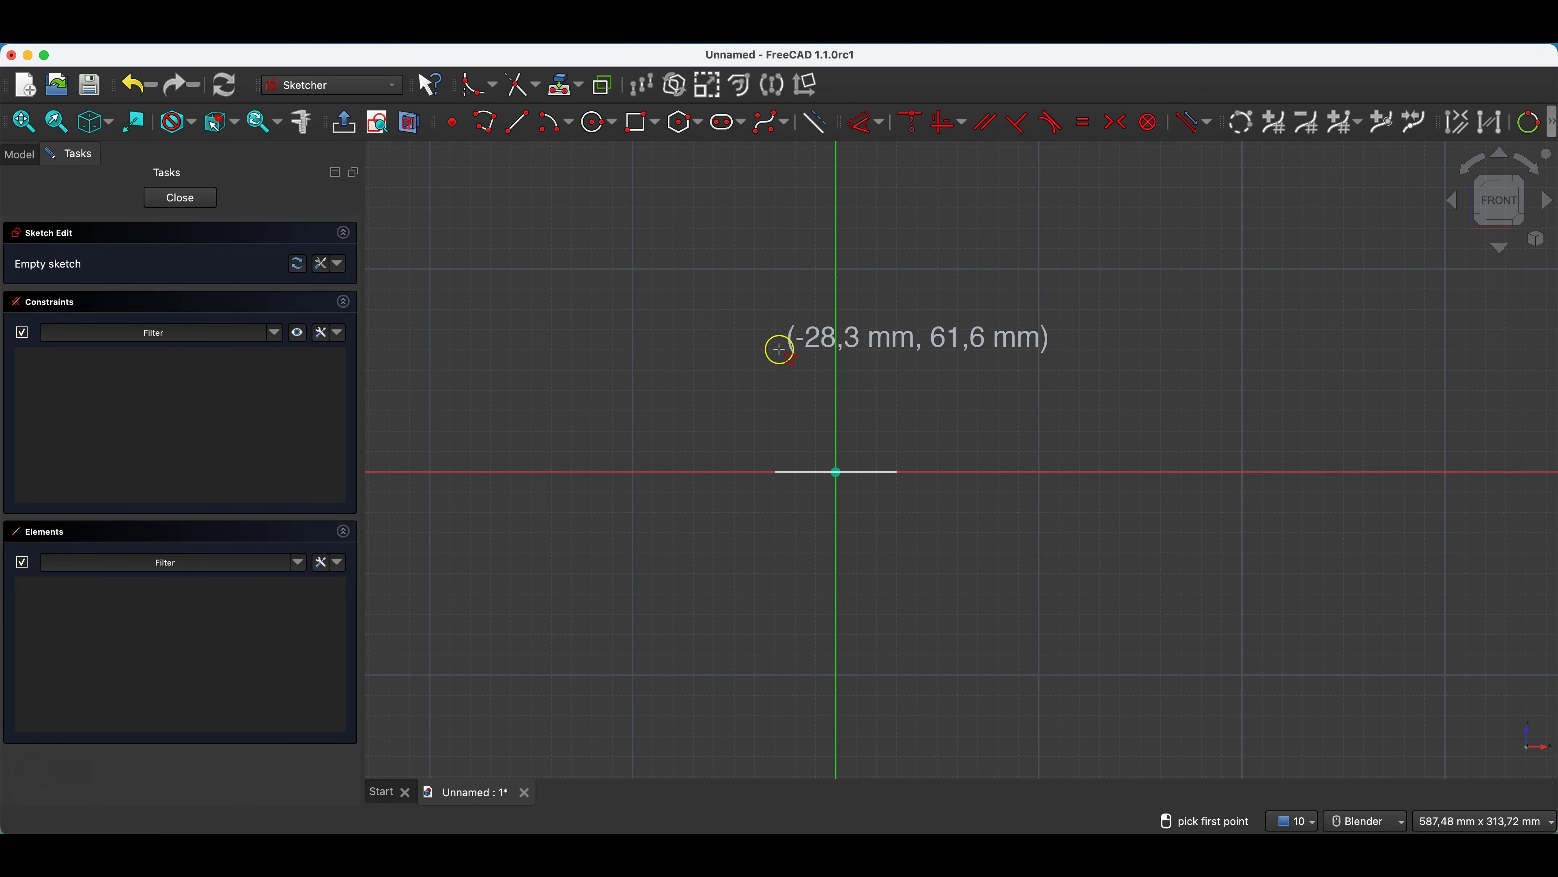
click(836, 471)
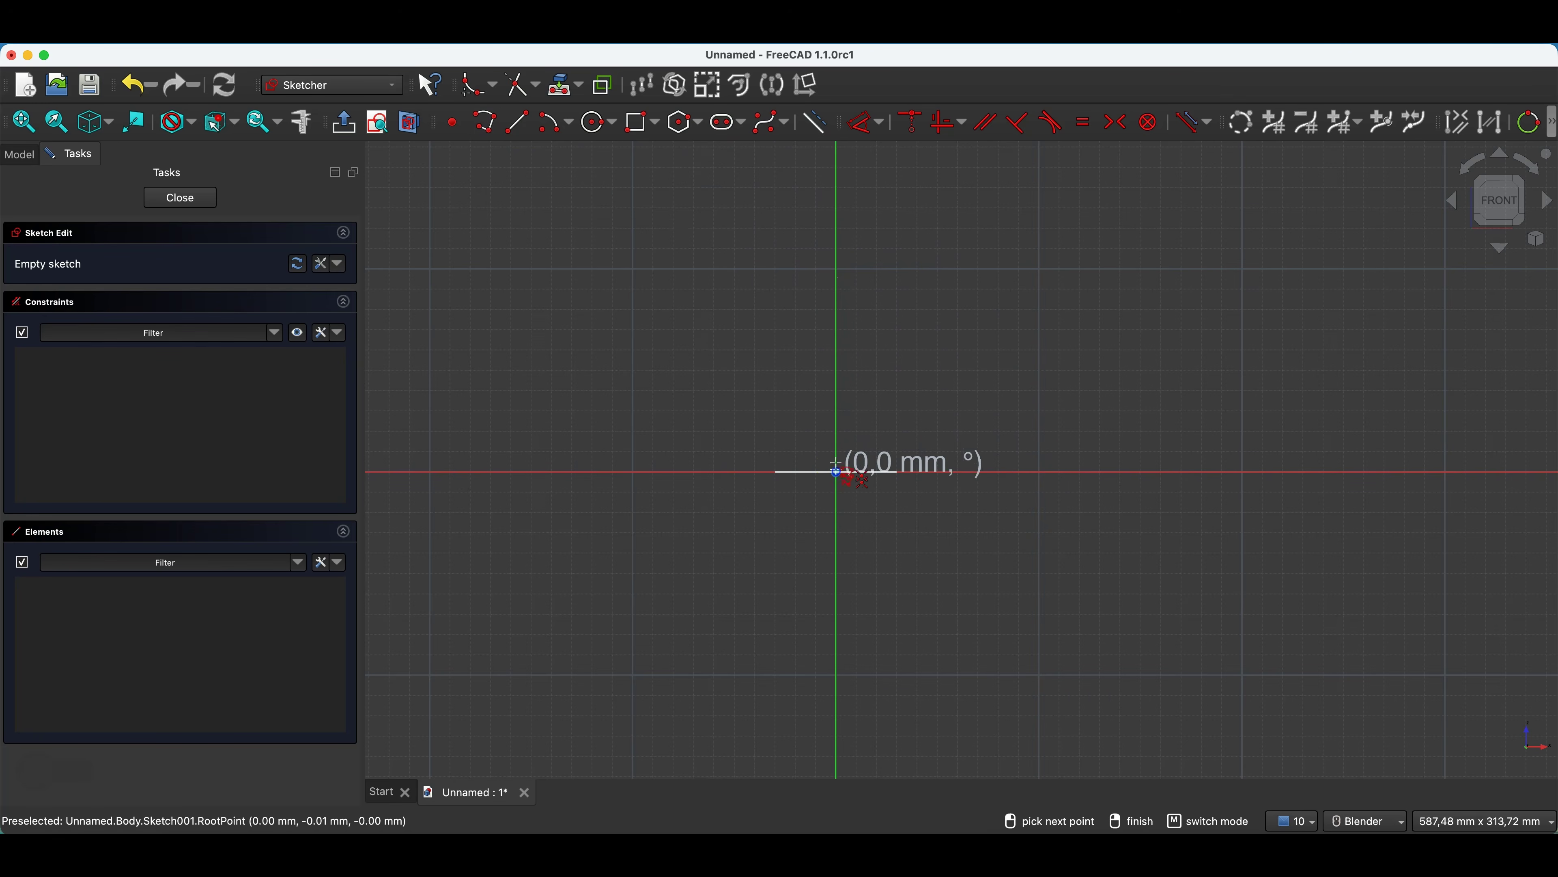
click(836, 263)
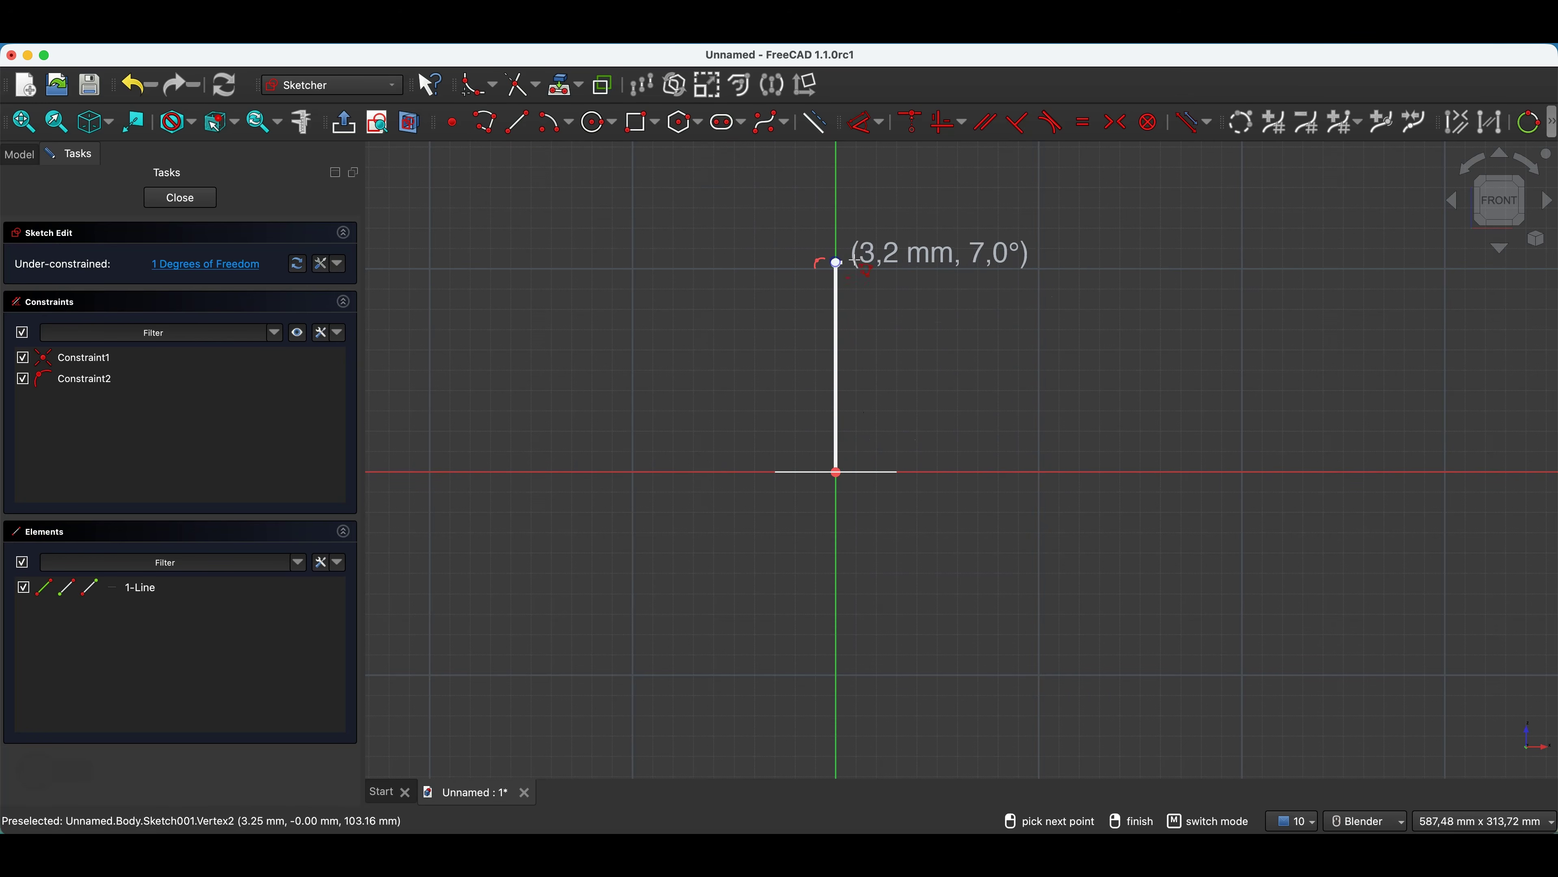
click(1021, 263)
right_click(1010, 295)
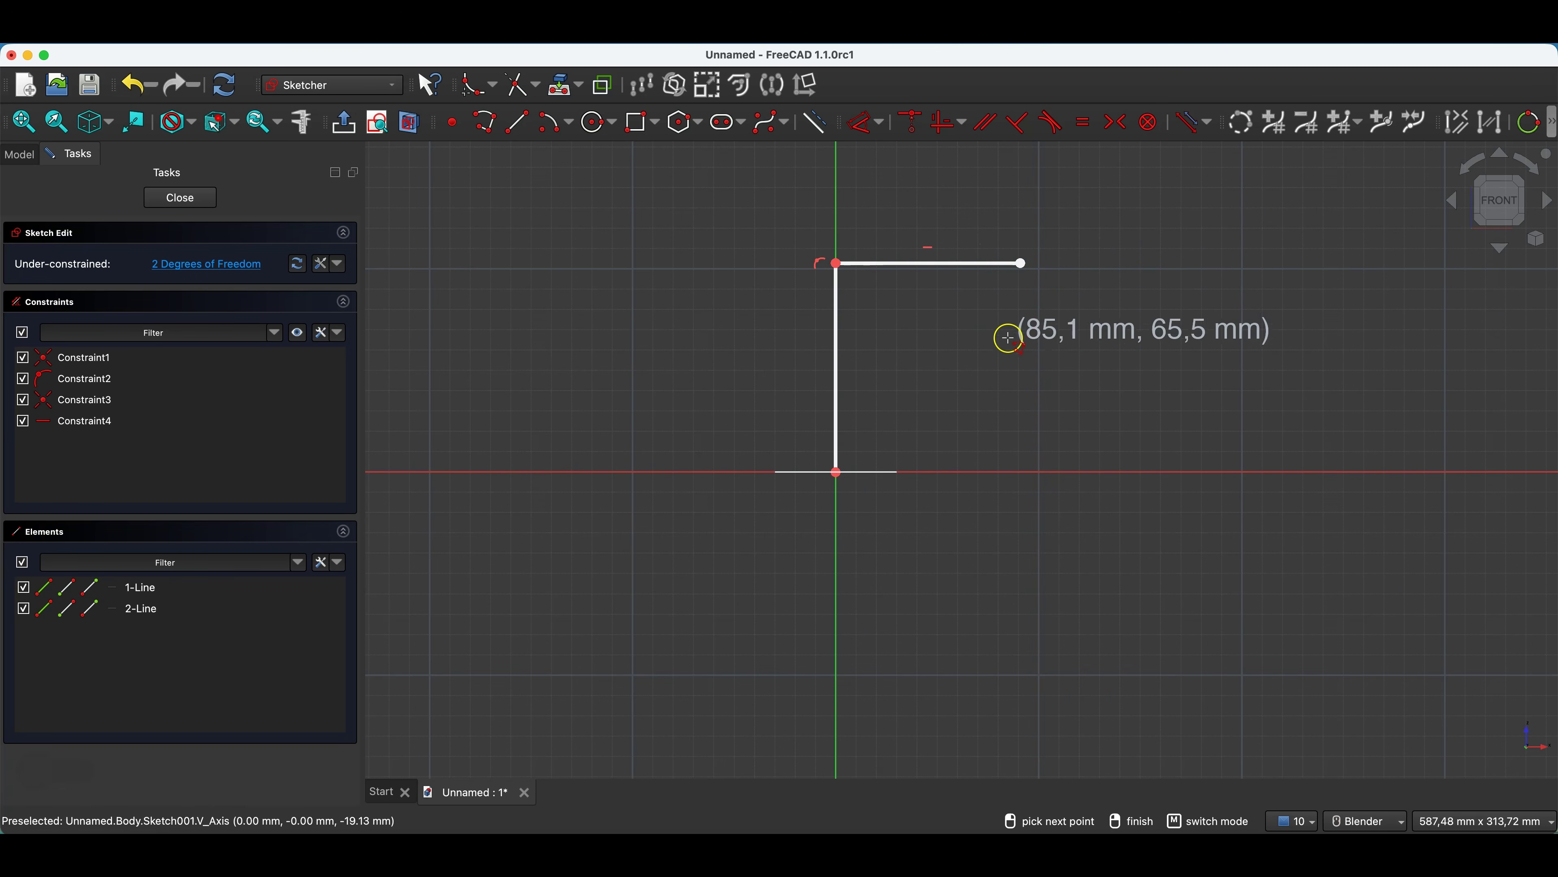
right_click(1007, 332)
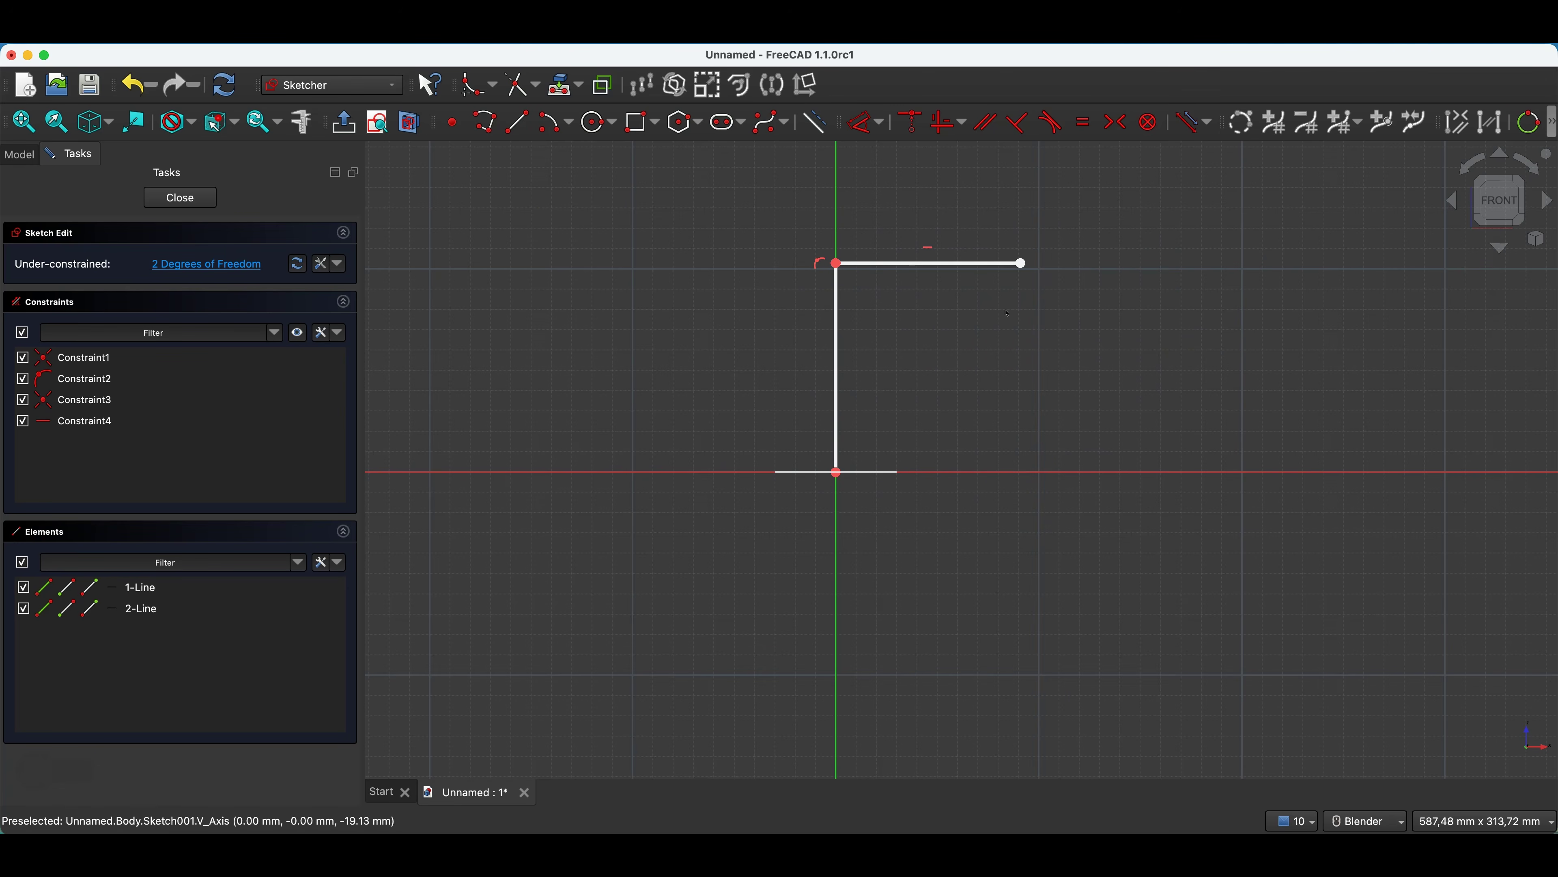
- Fillet the corner between the vertical and horizontal lines, preserving the corner point, and constrain the arc's radius to 50 mm
click(473, 86)
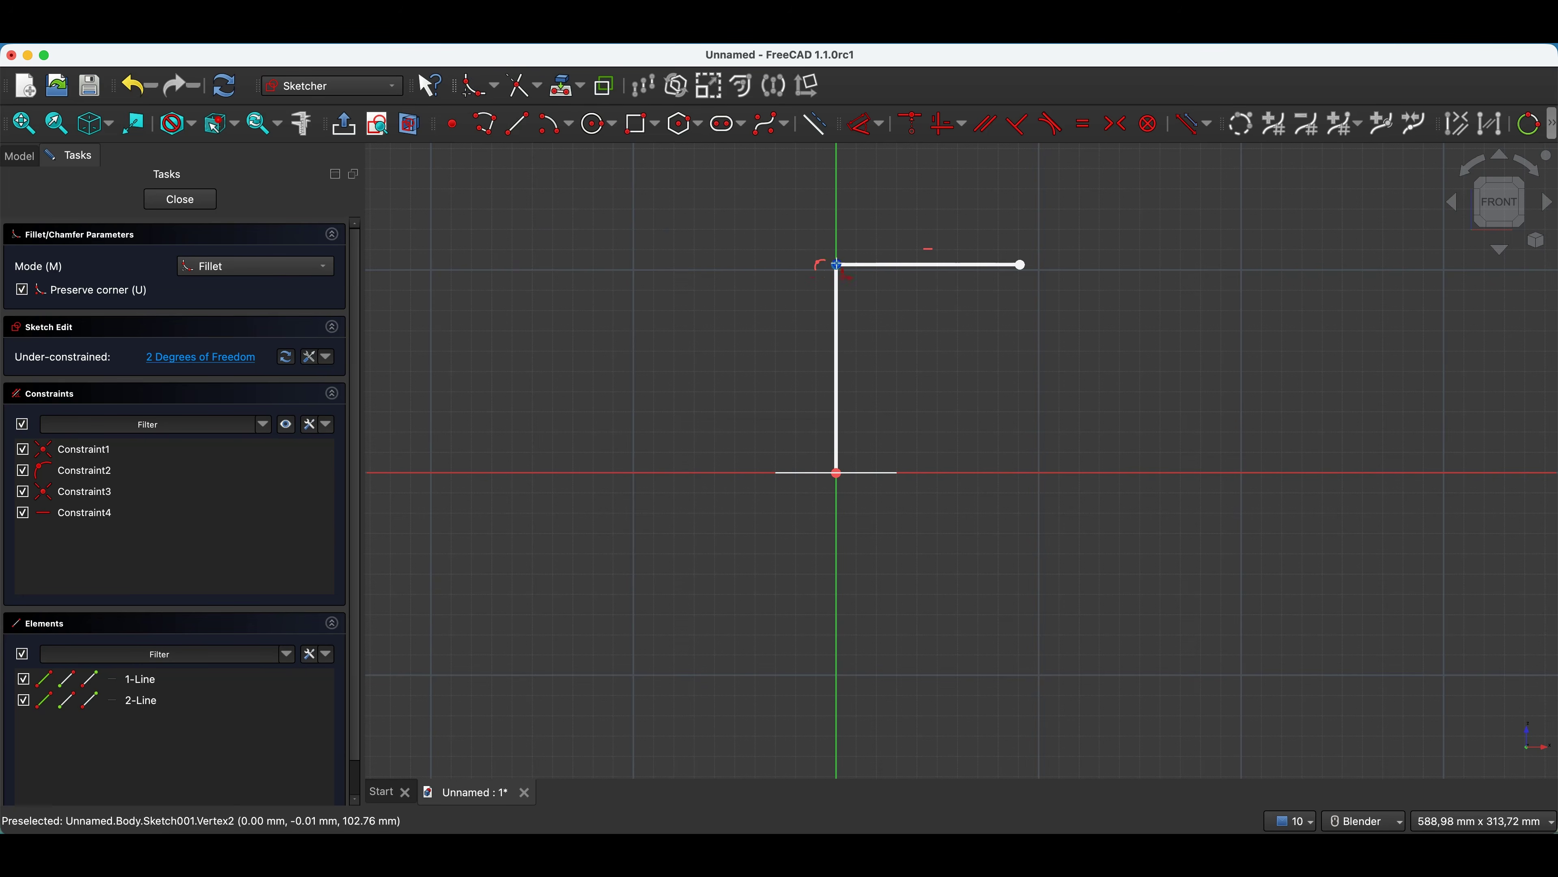
click(836, 265)
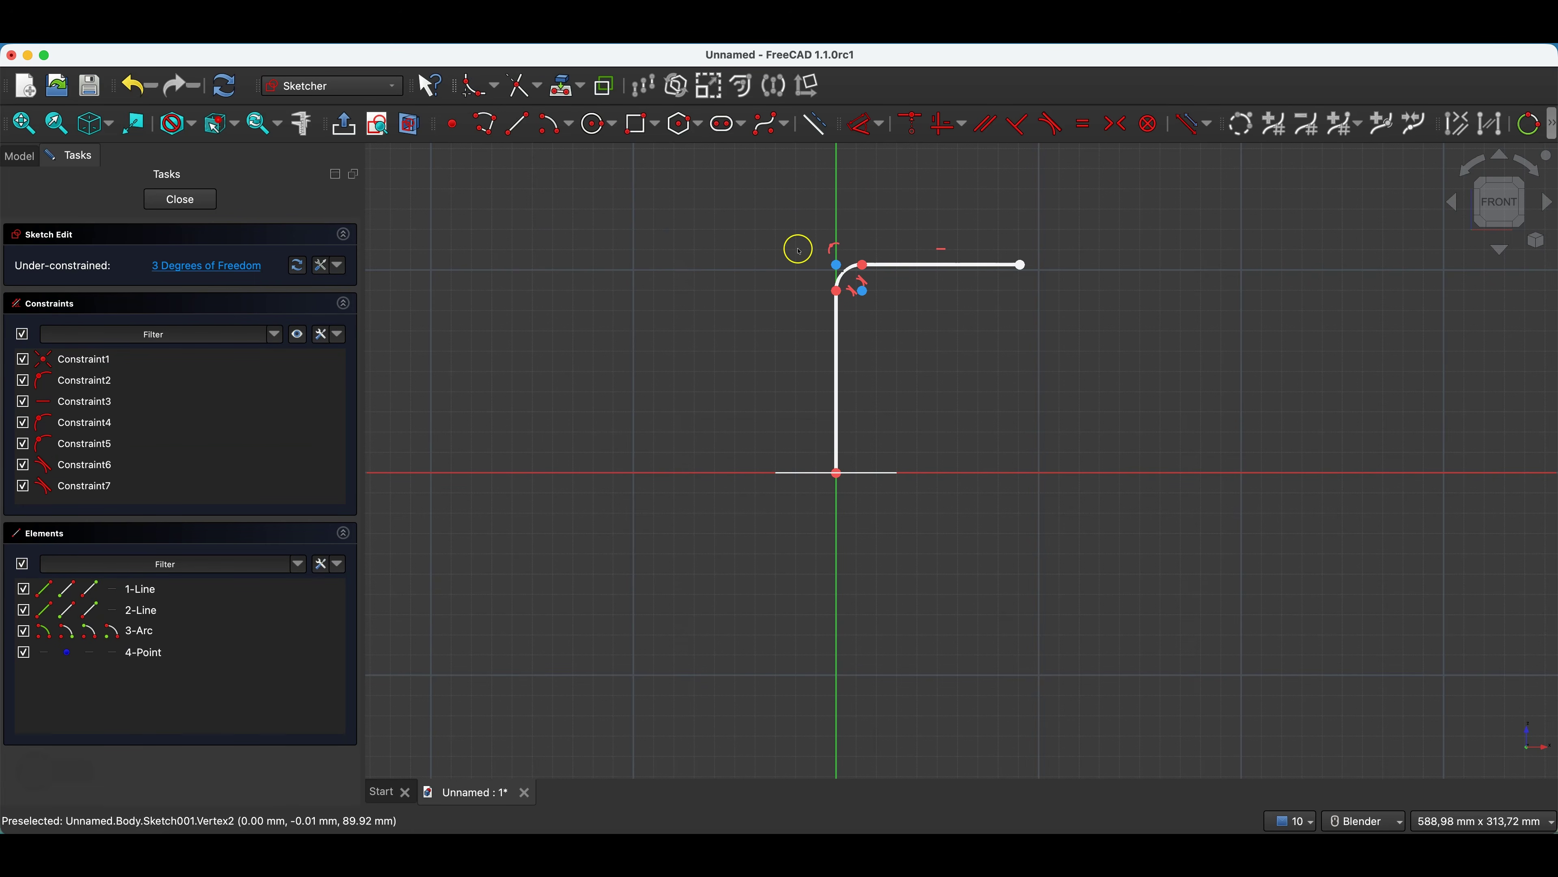
click(865, 124)
click(844, 272)
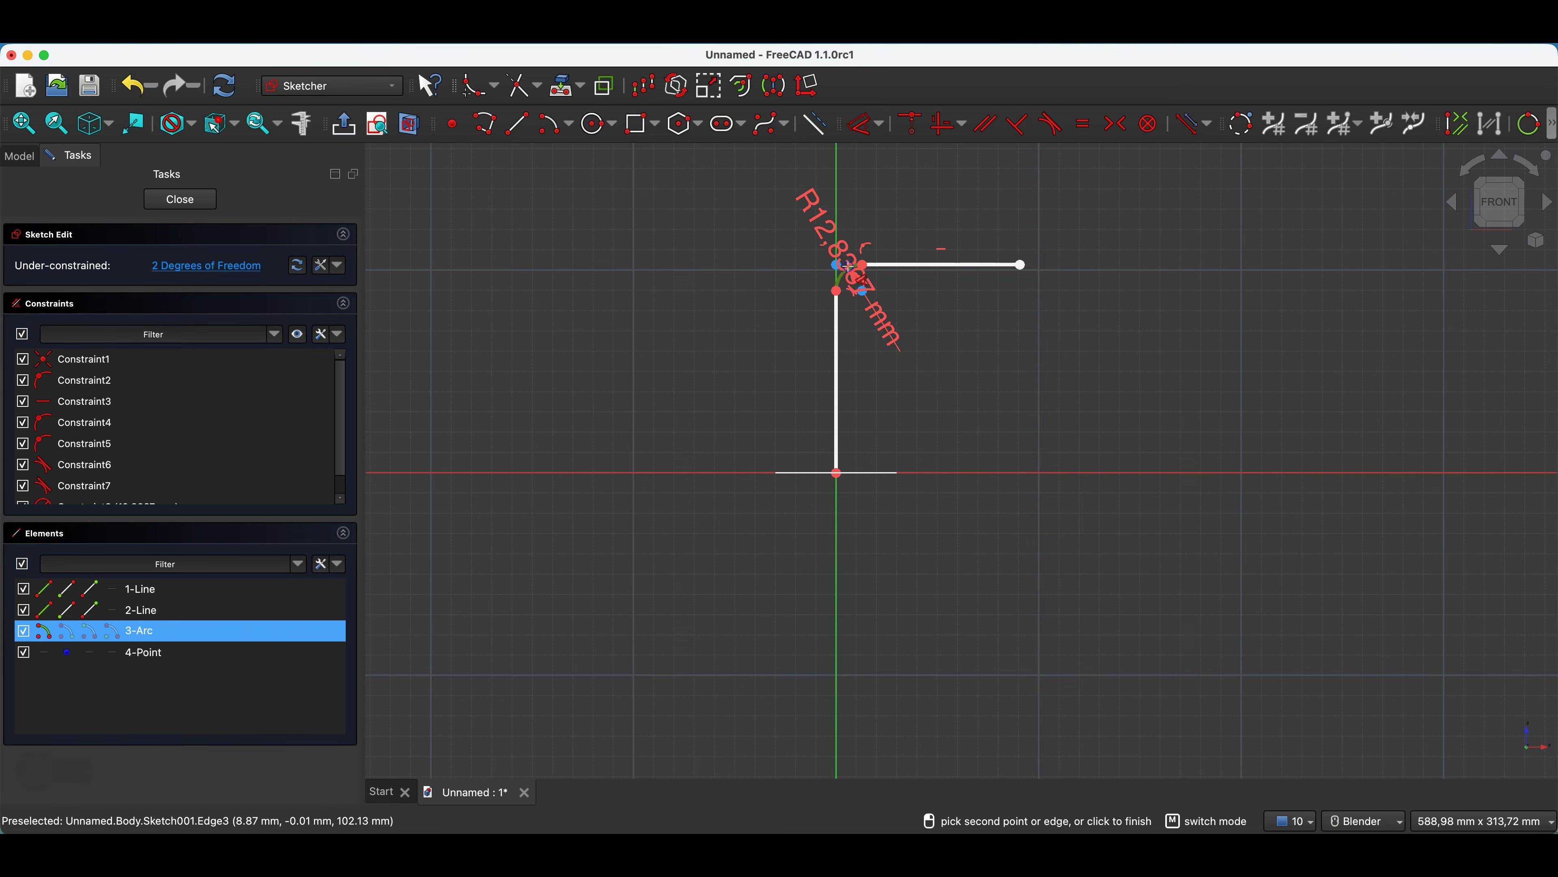
click(764, 232)
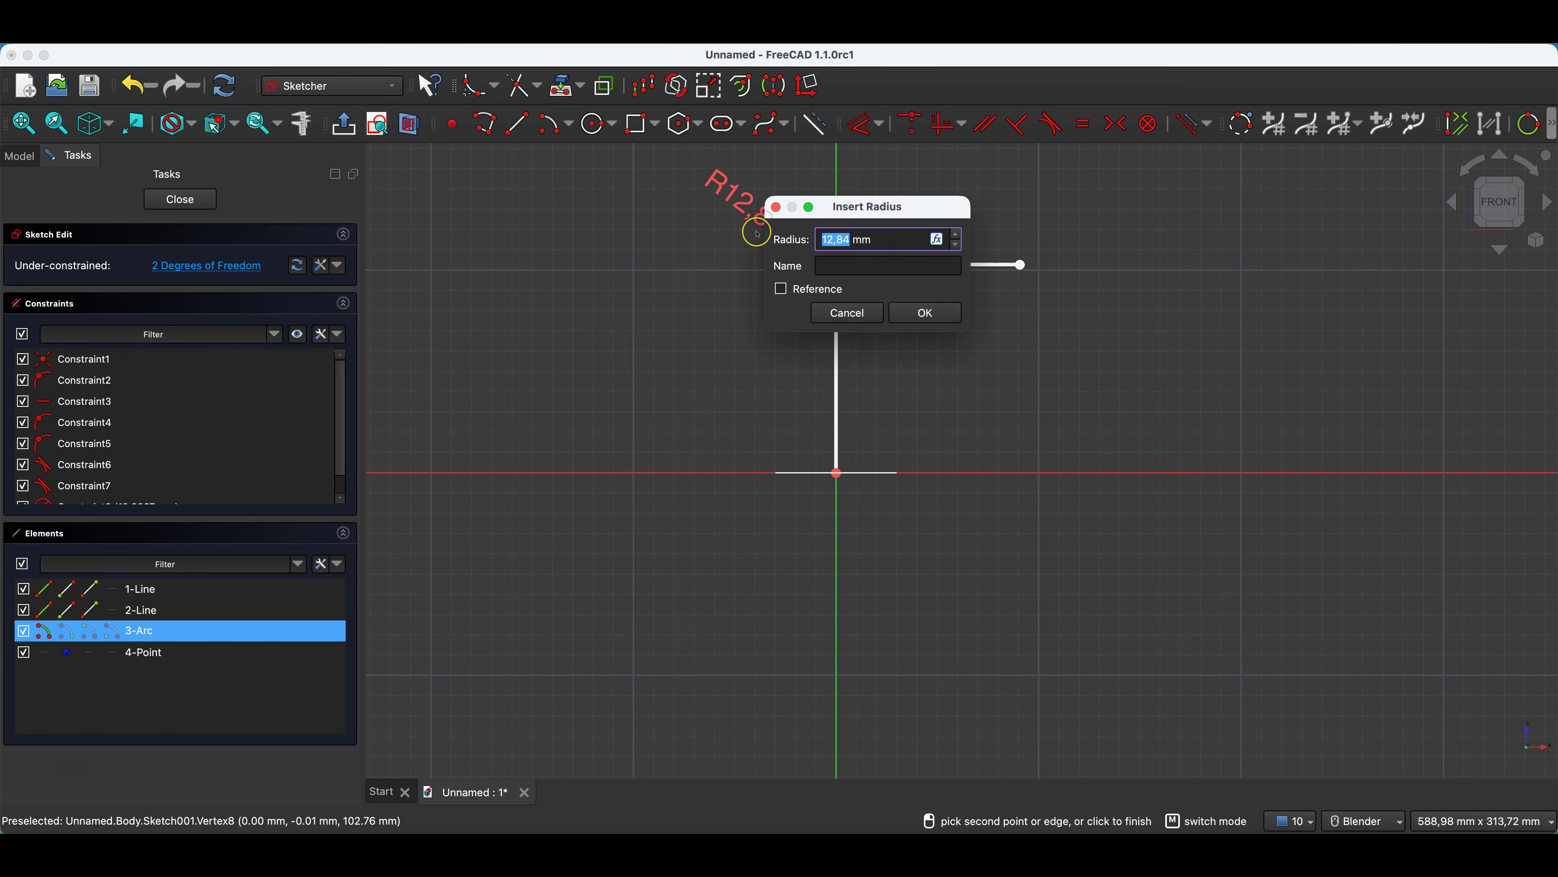
key(Return)
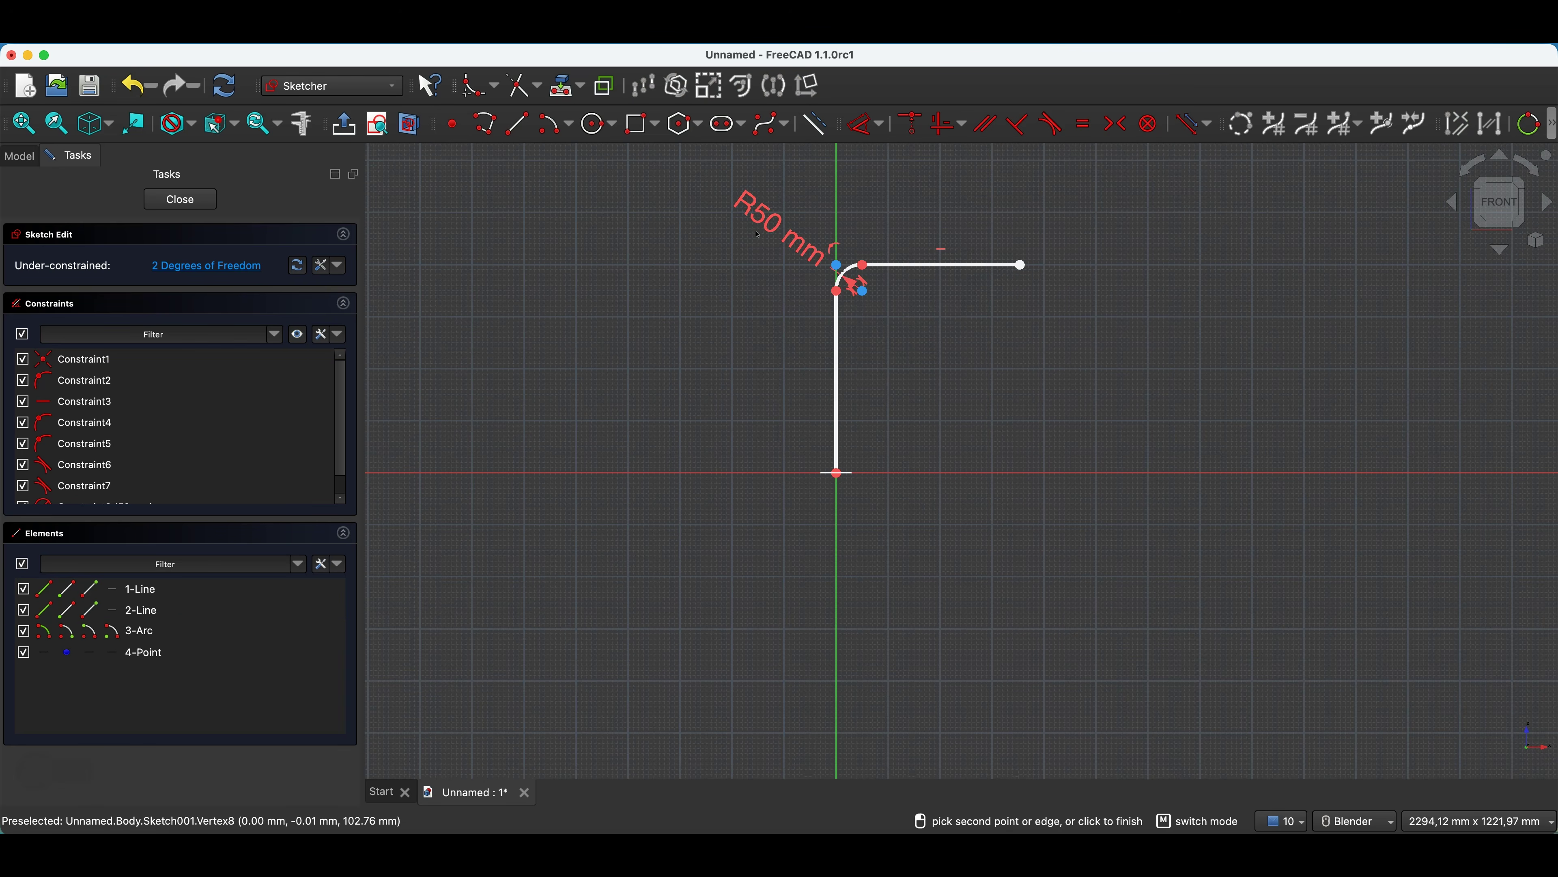
- Dimension the vertical line's length as 50 mm
click(836, 361)
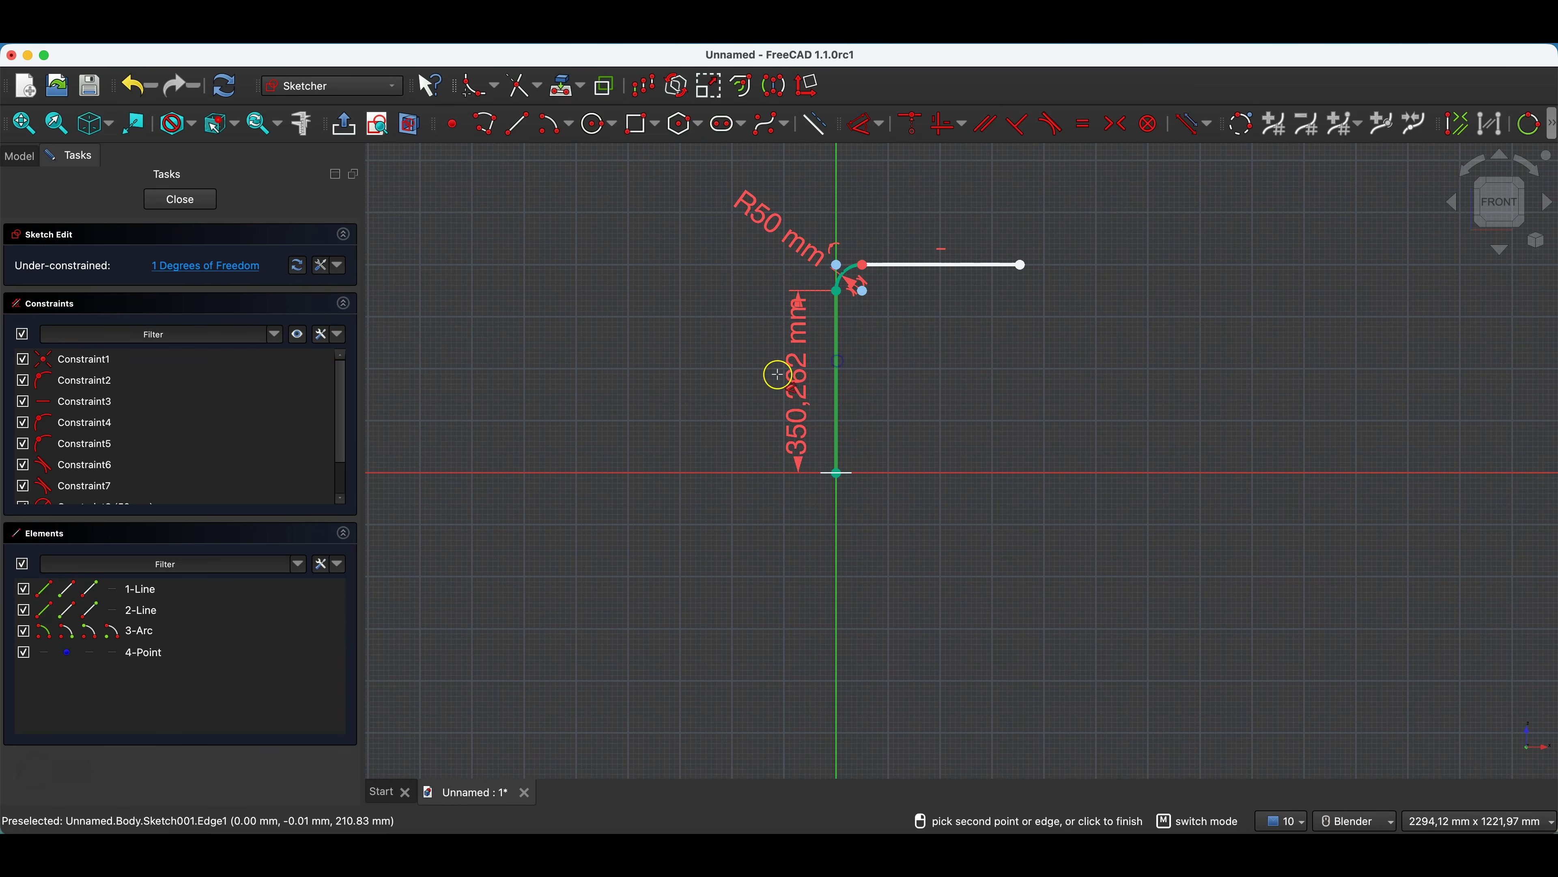
click(730, 367)
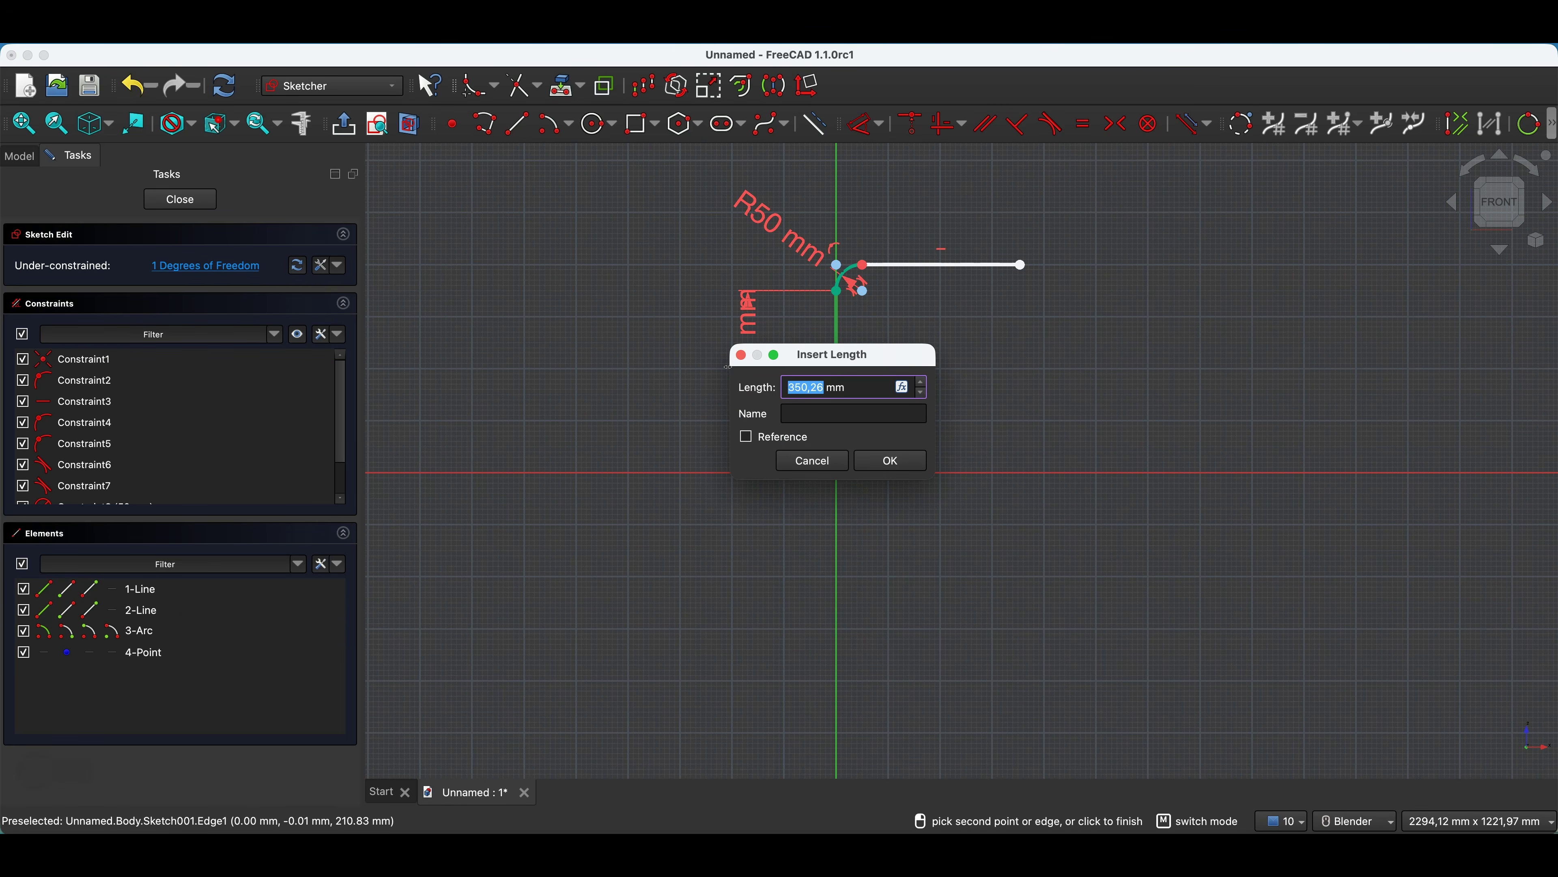
text(50)
key(Return)
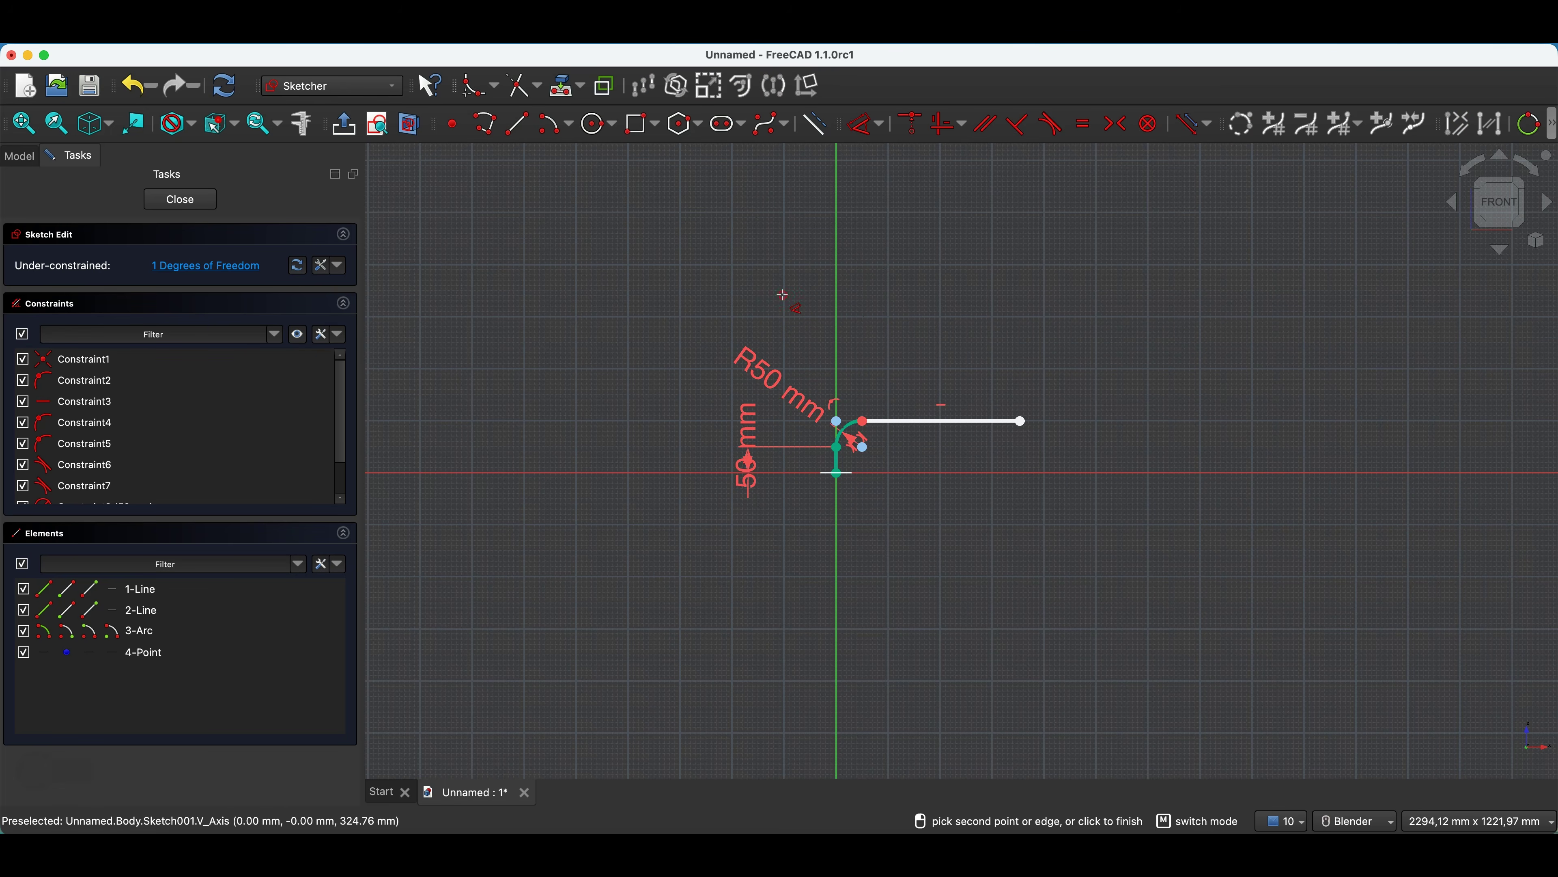
key(Escape)
- Constrain the horizontal line to equal length with the vertical line and close the path sketch
scroll(961, 458, up, 3)
scroll(957, 456, up, 1)
scroll(681, 460, up, 2)
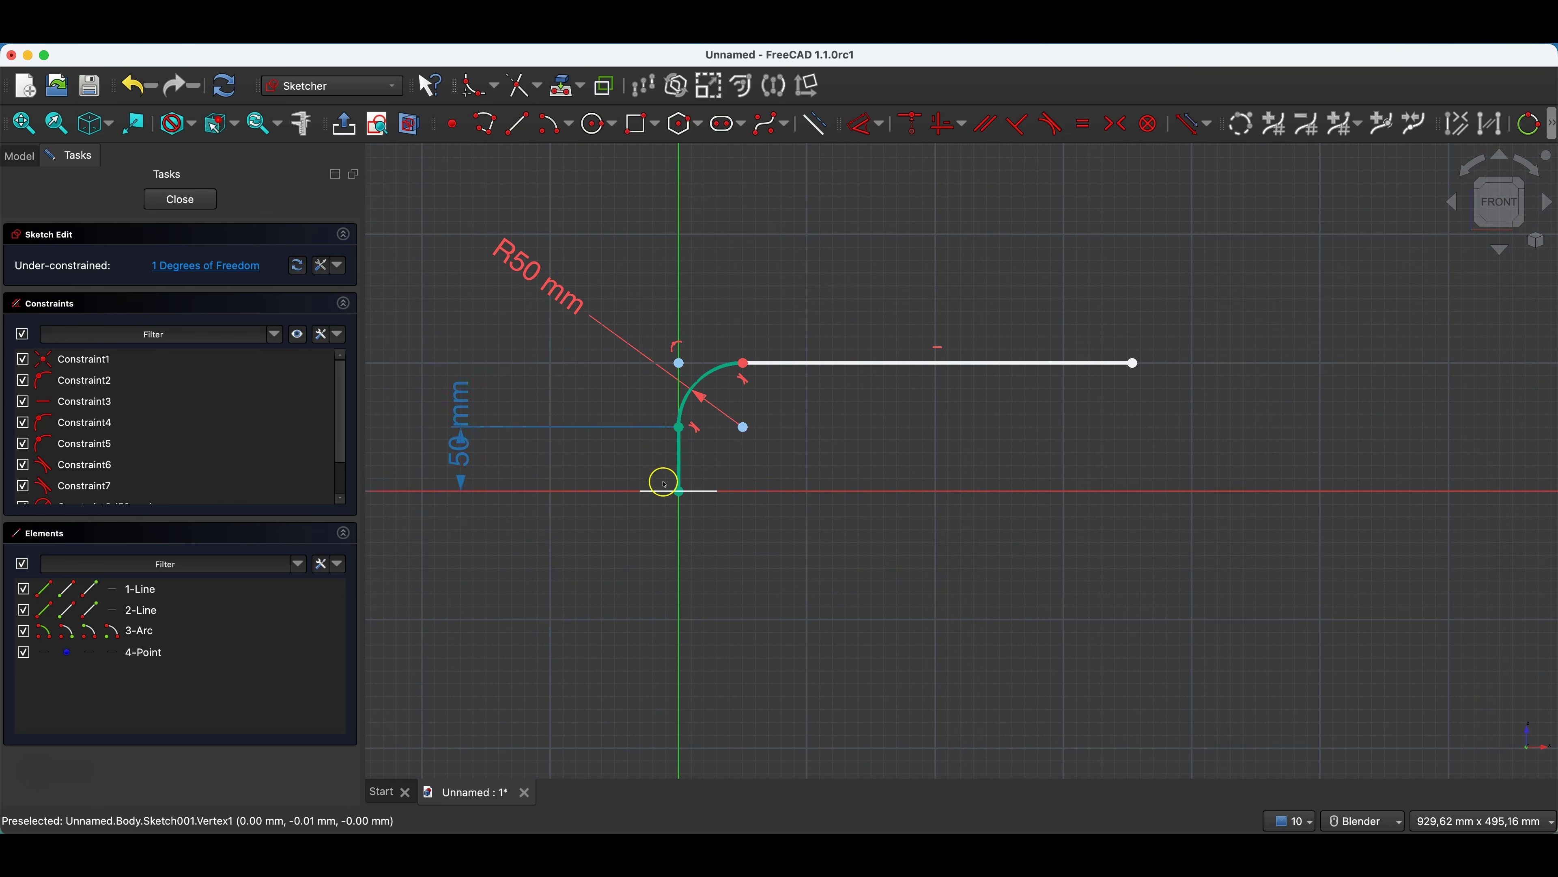
click(682, 458)
click(906, 363)
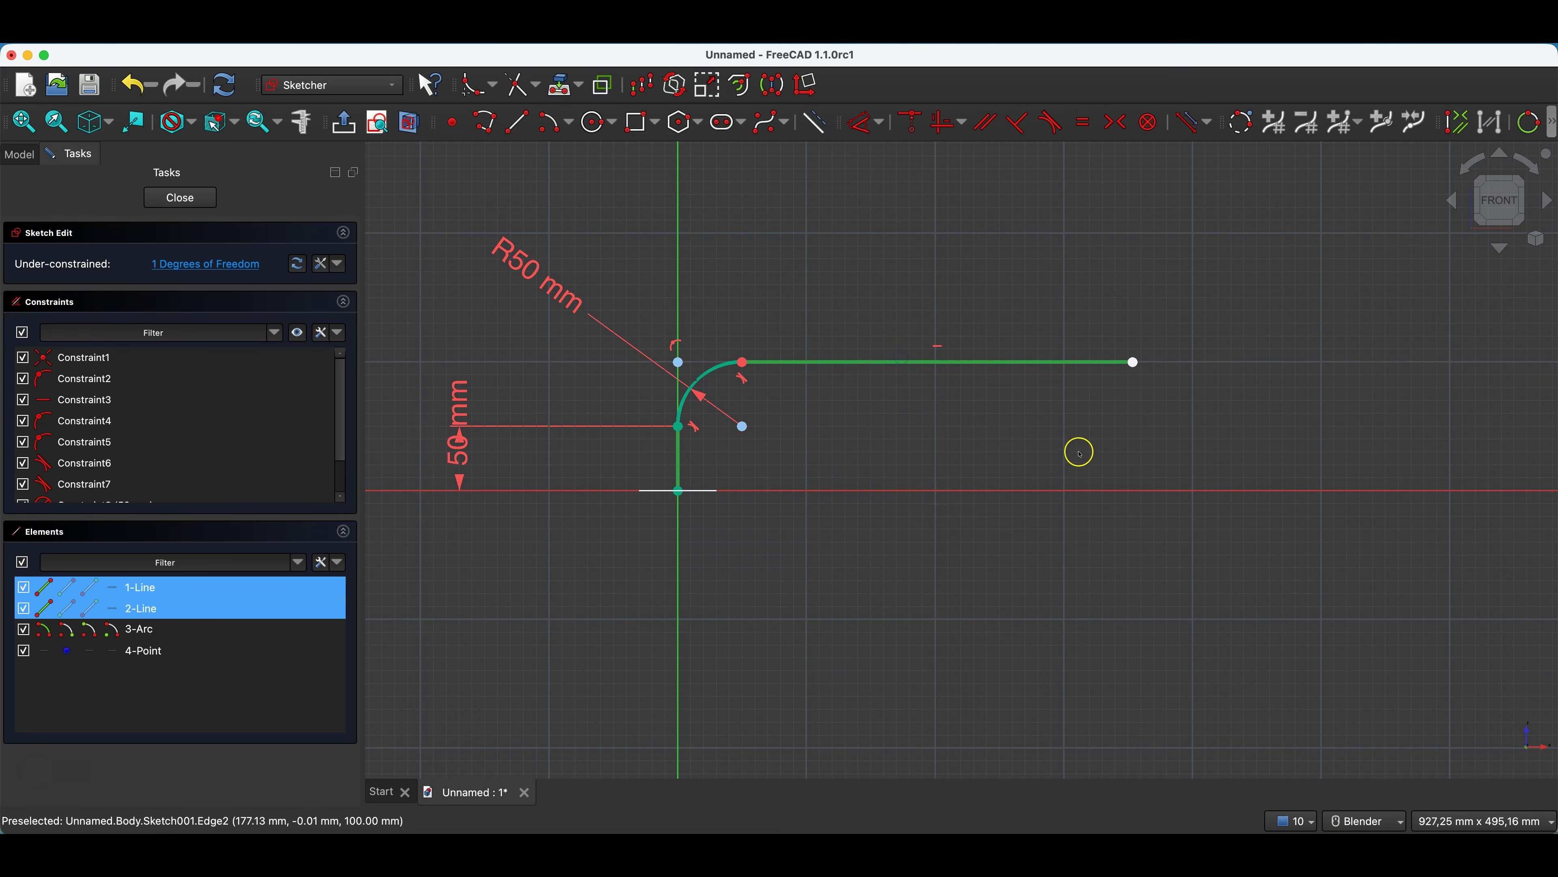
click(1091, 126)
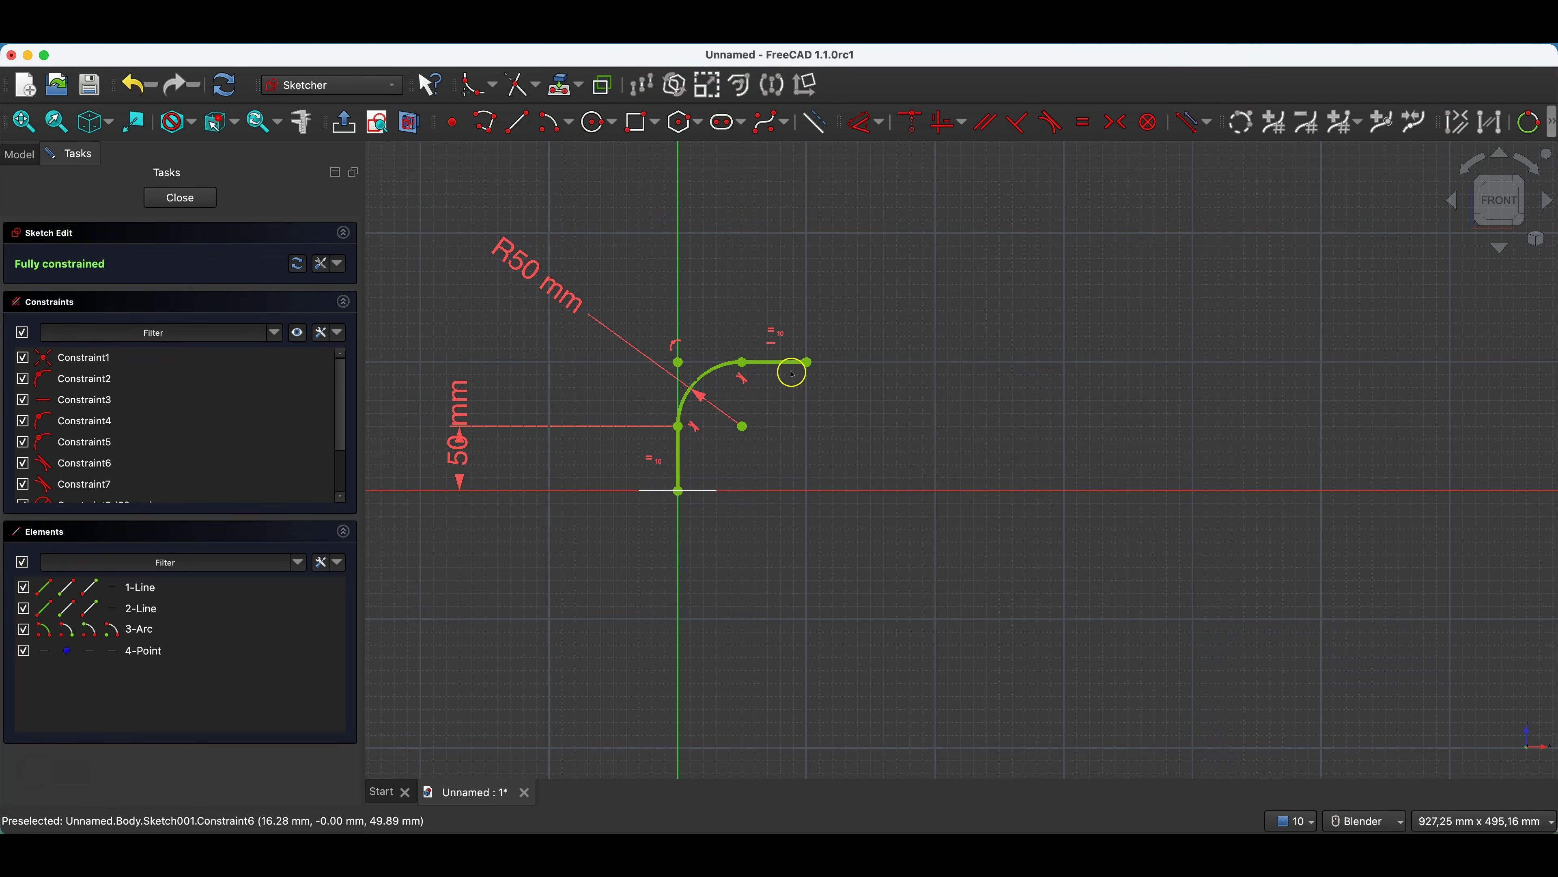
click(203, 197)
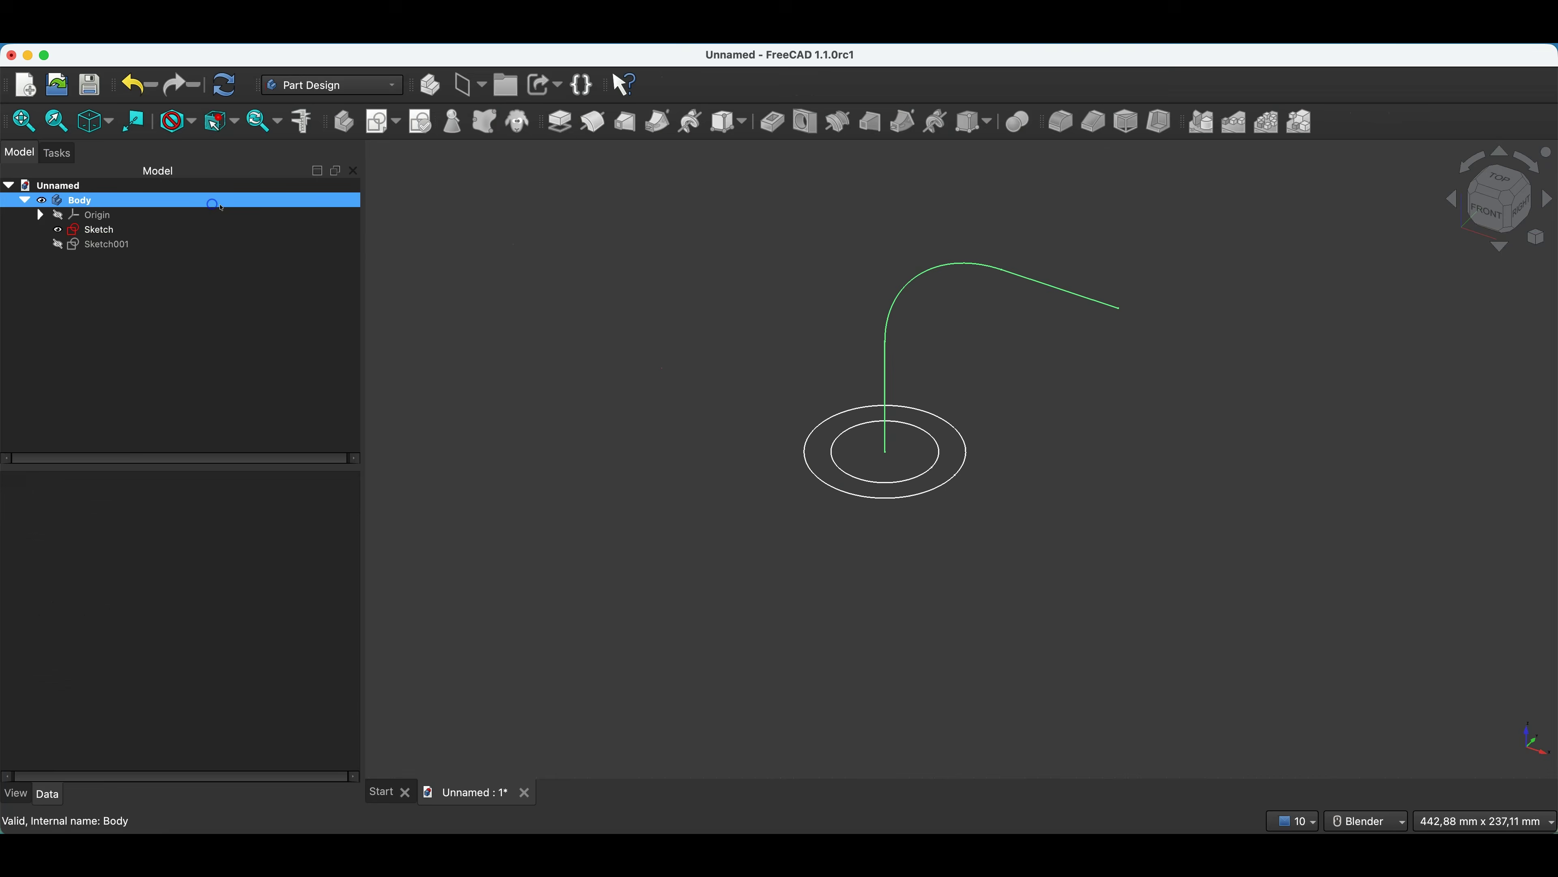
click(698, 381)
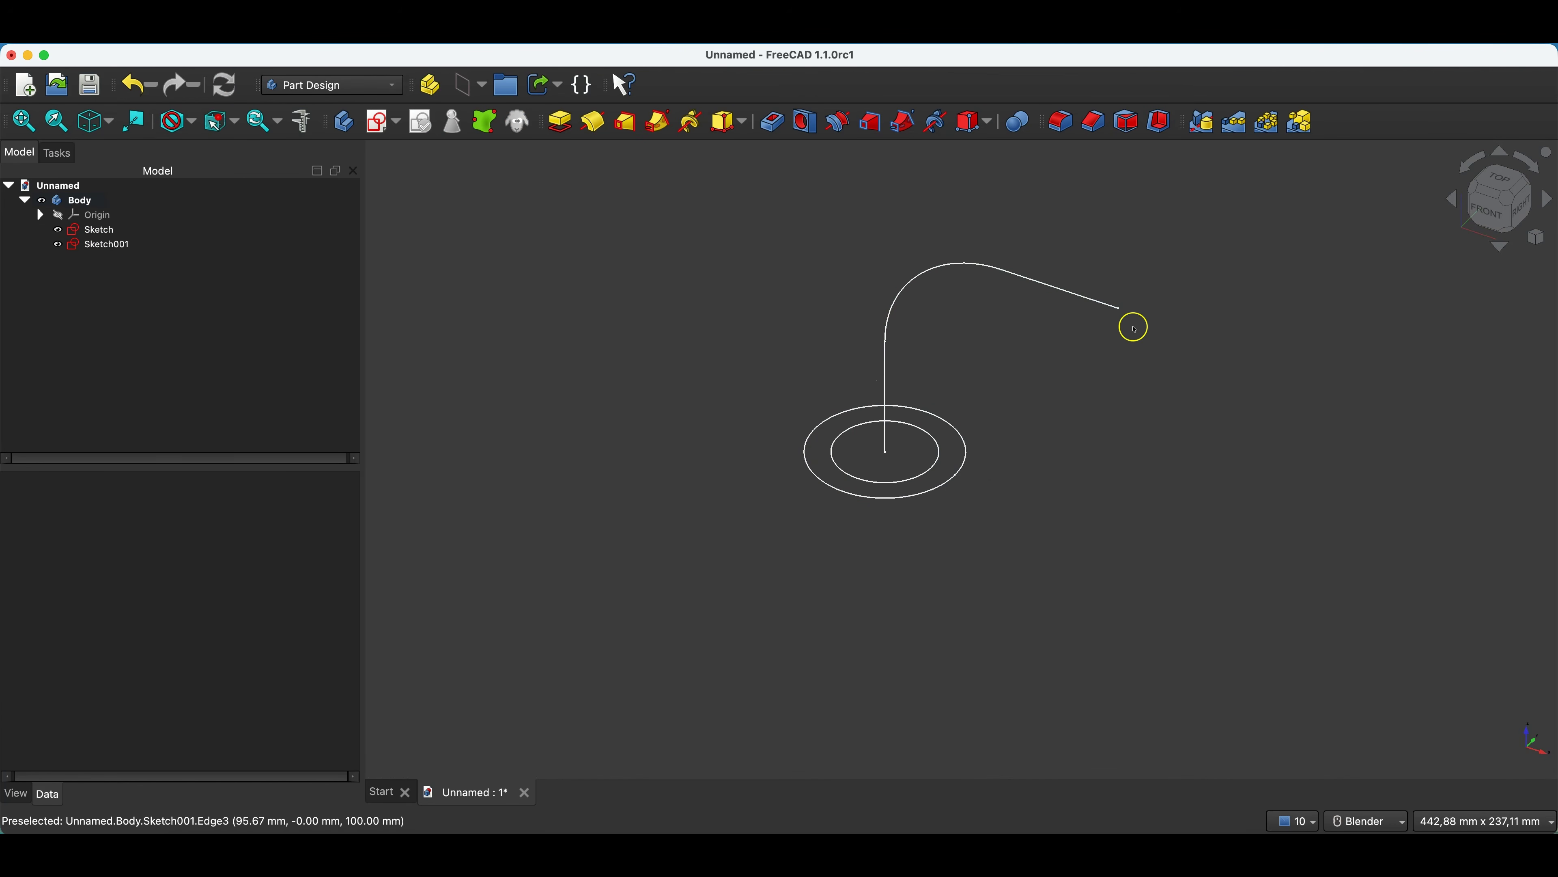
- Create an Additive Pipe from the two-circle sketch, sweeping it along the bent path sketch with Transformed corners and Standard orientation
click(107, 229)
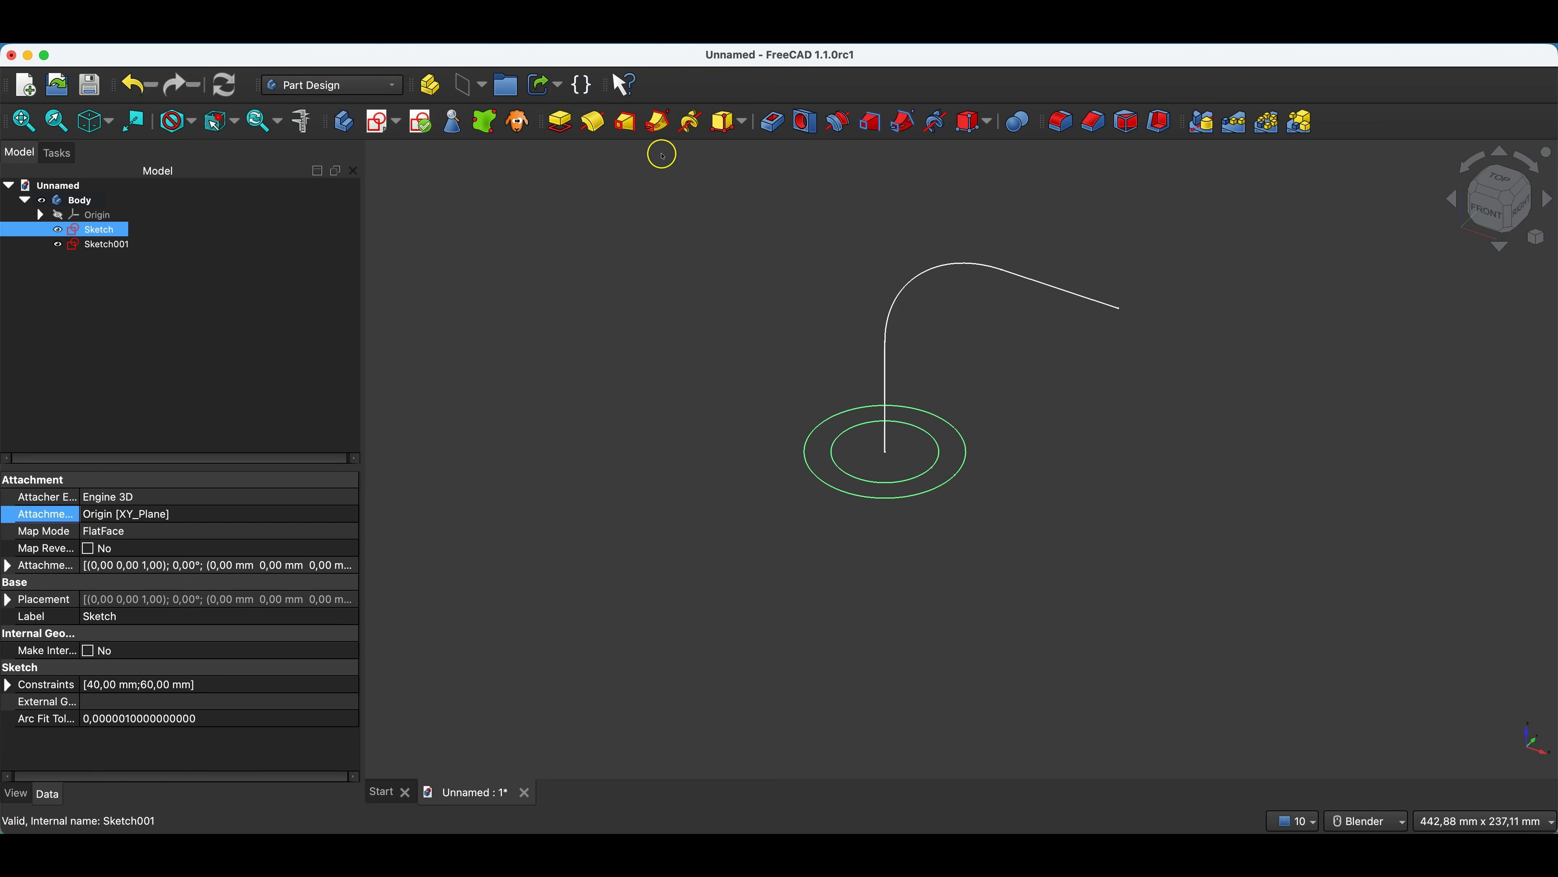
click(657, 119)
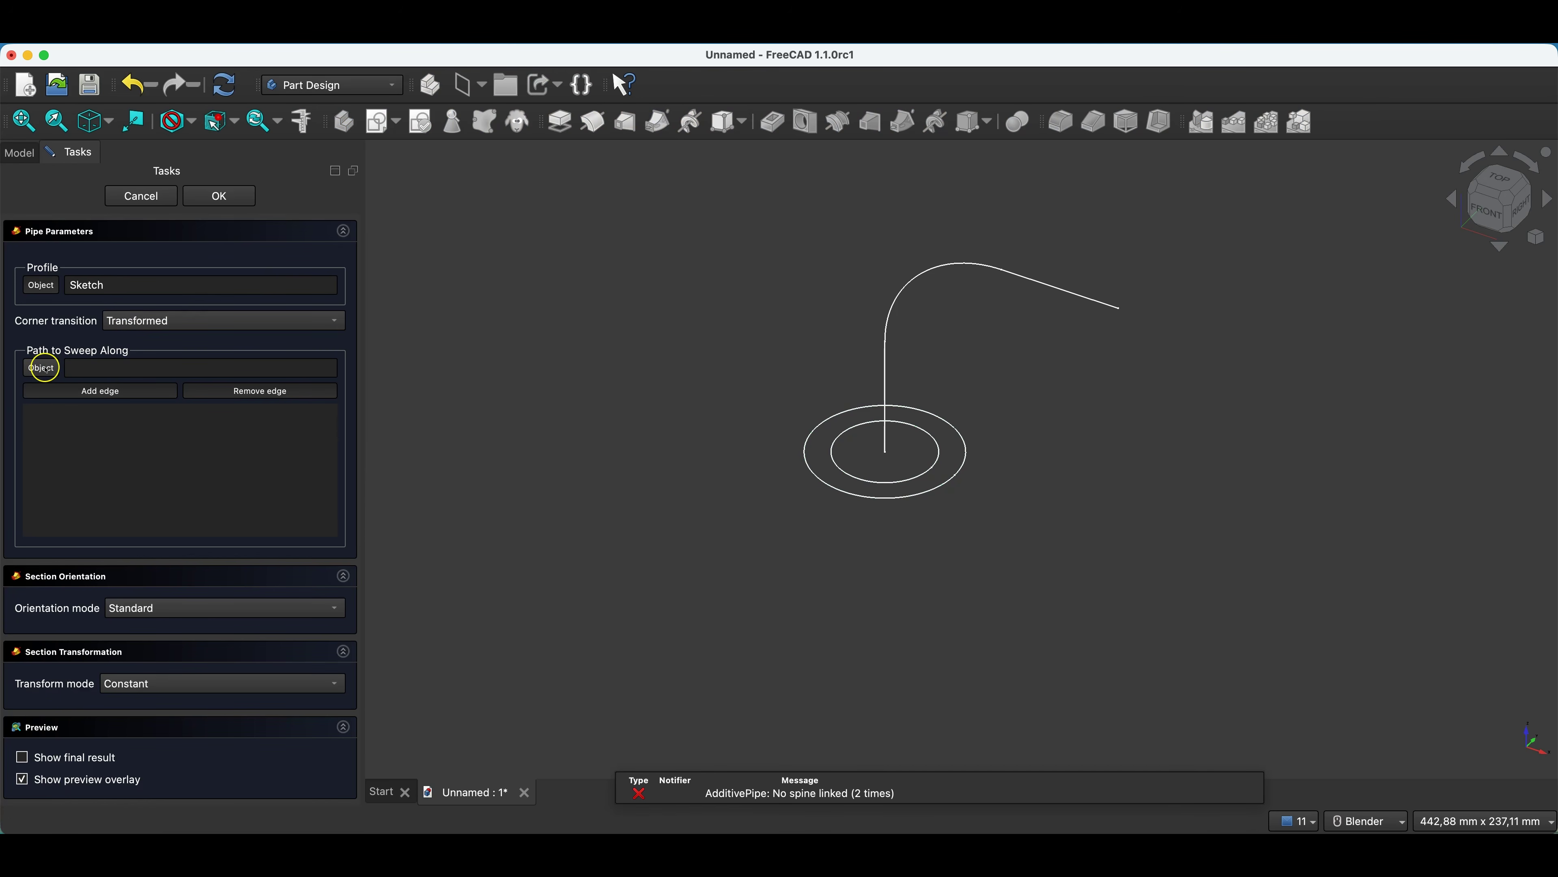
click(884, 381)
mouse_move(1061, 491)
middle_down()
mouse_move(936, 483)
mouse_move(1010, 488)
middle_up()
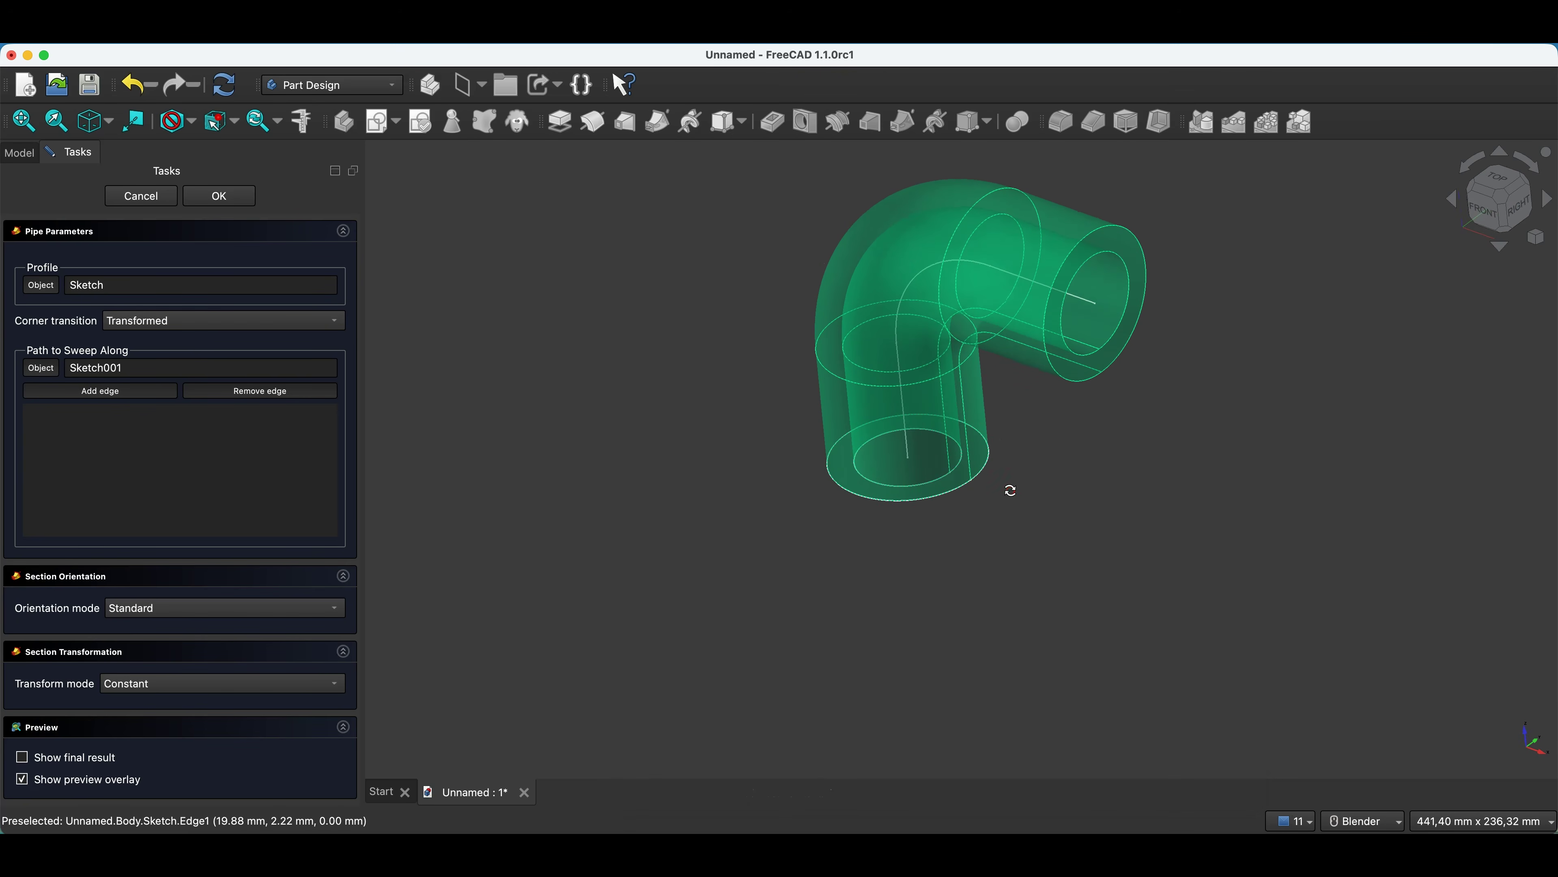
click(229, 197)
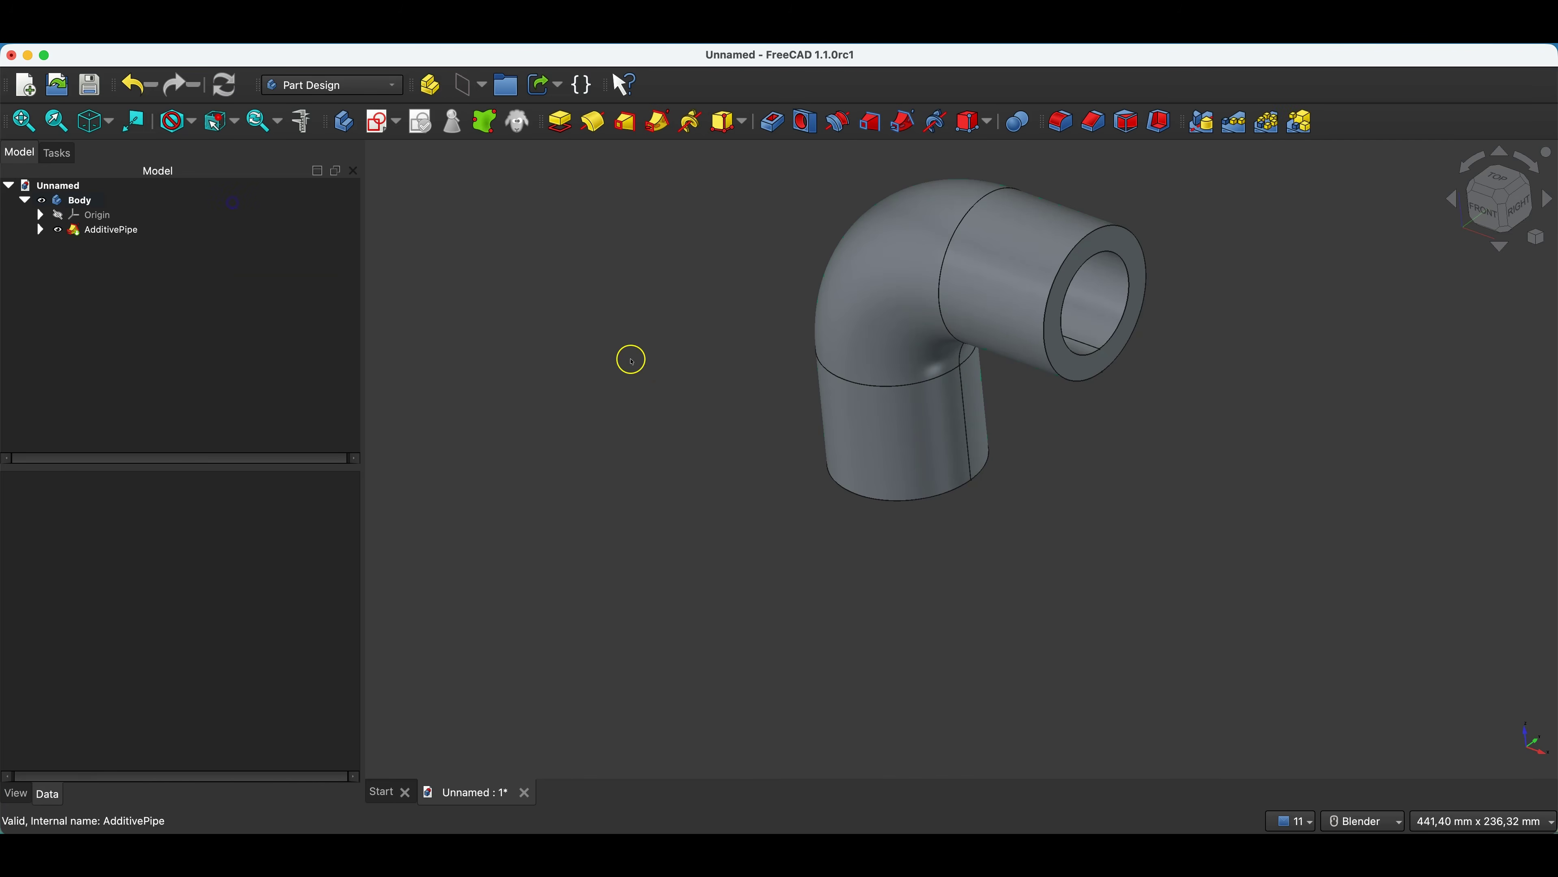
middle_drag(722, 507, 683, 515)
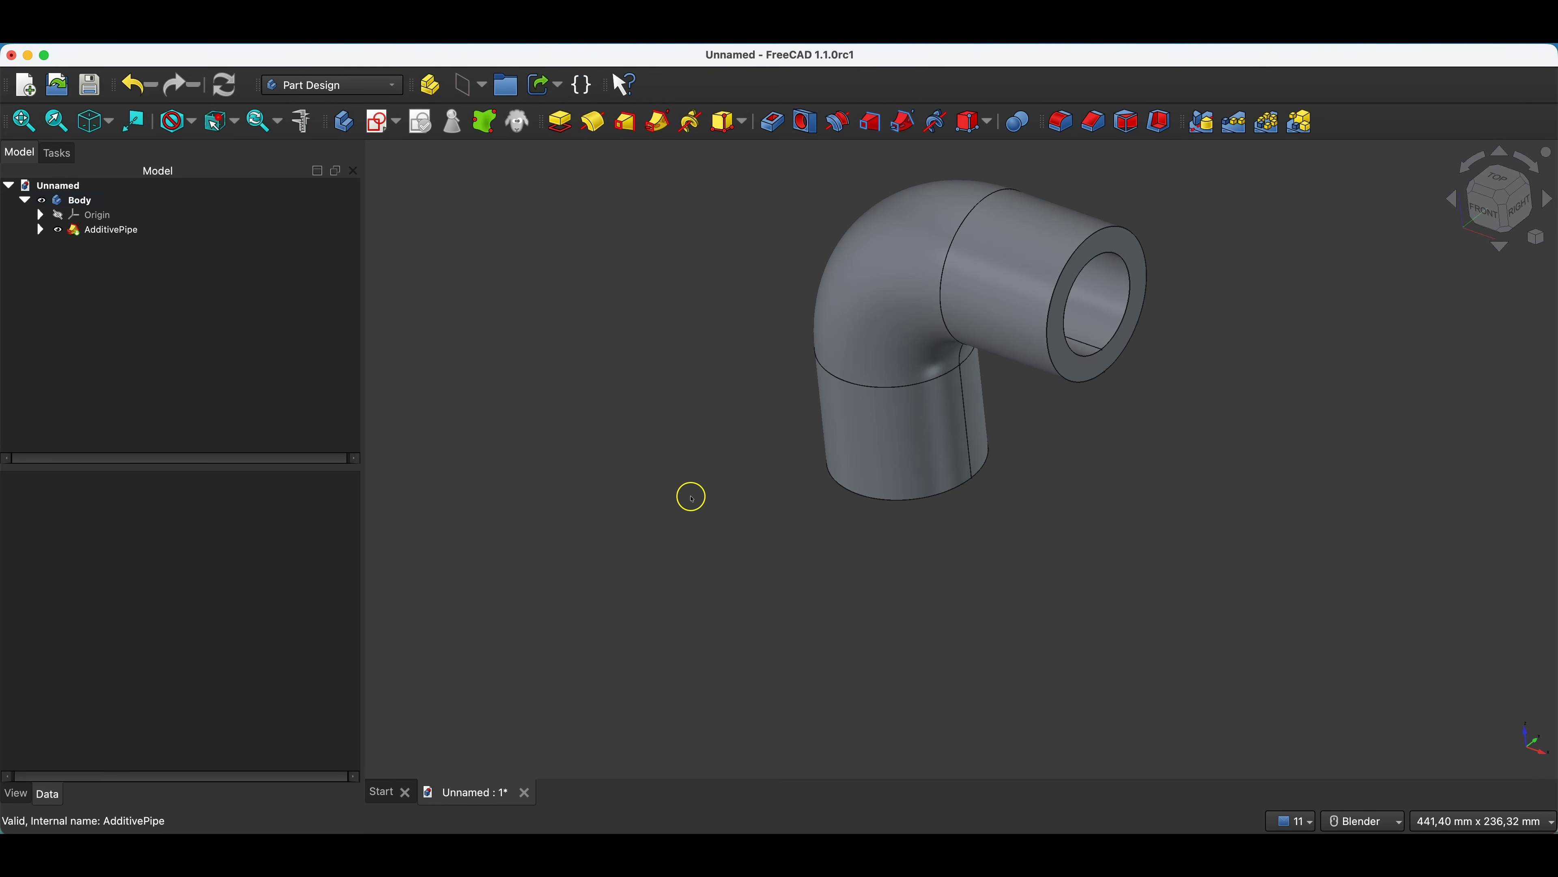
- Start a new sketch on the XY plane and section the model view at the sketch plane
click(380, 123)
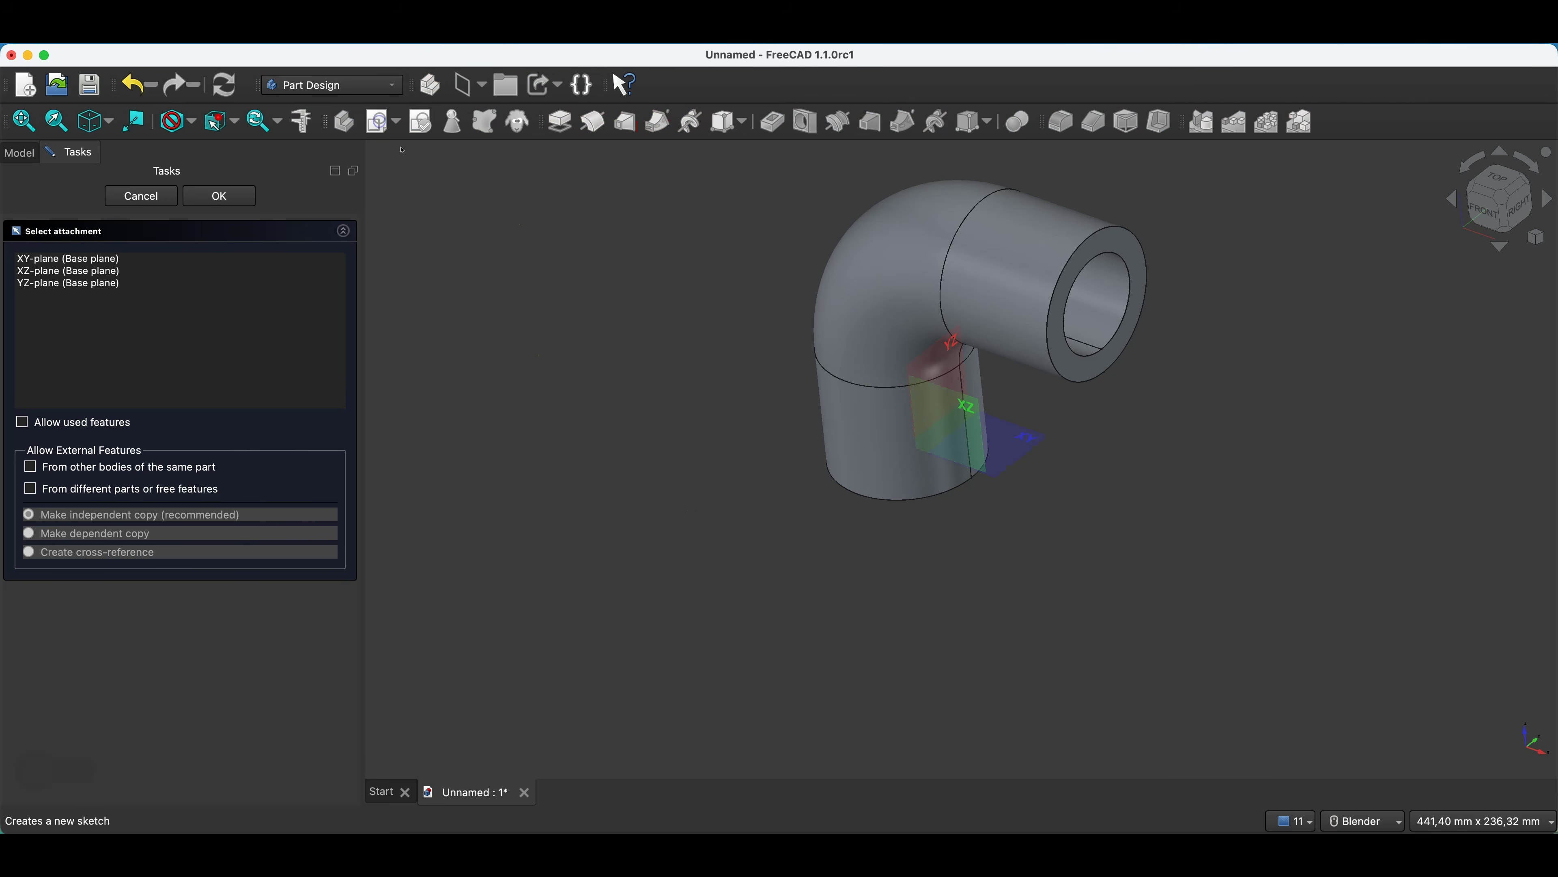
click(1031, 440)
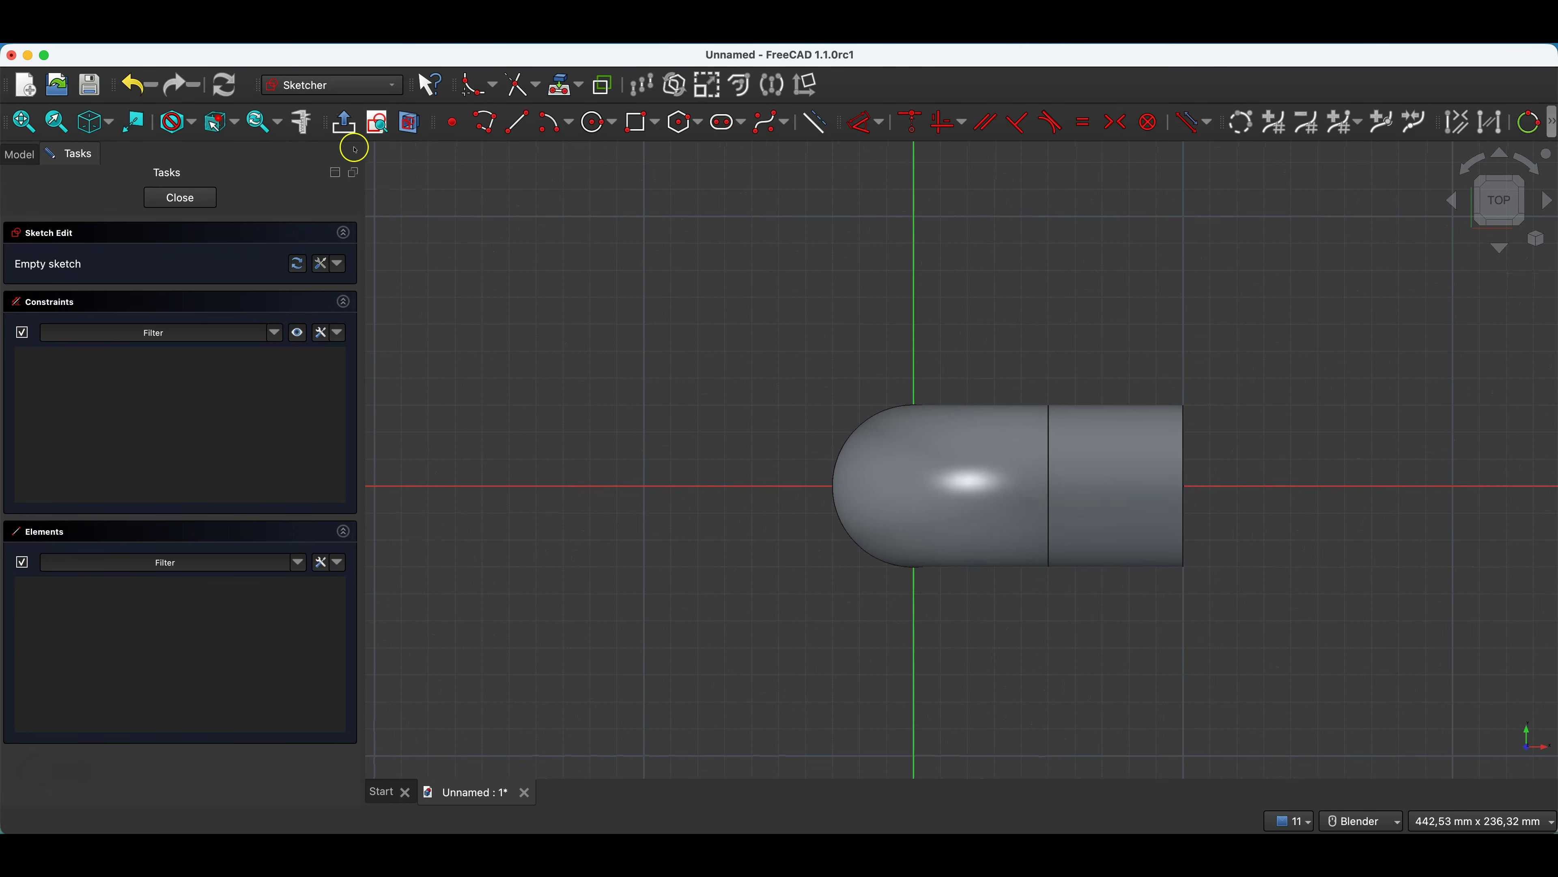
click(410, 125)
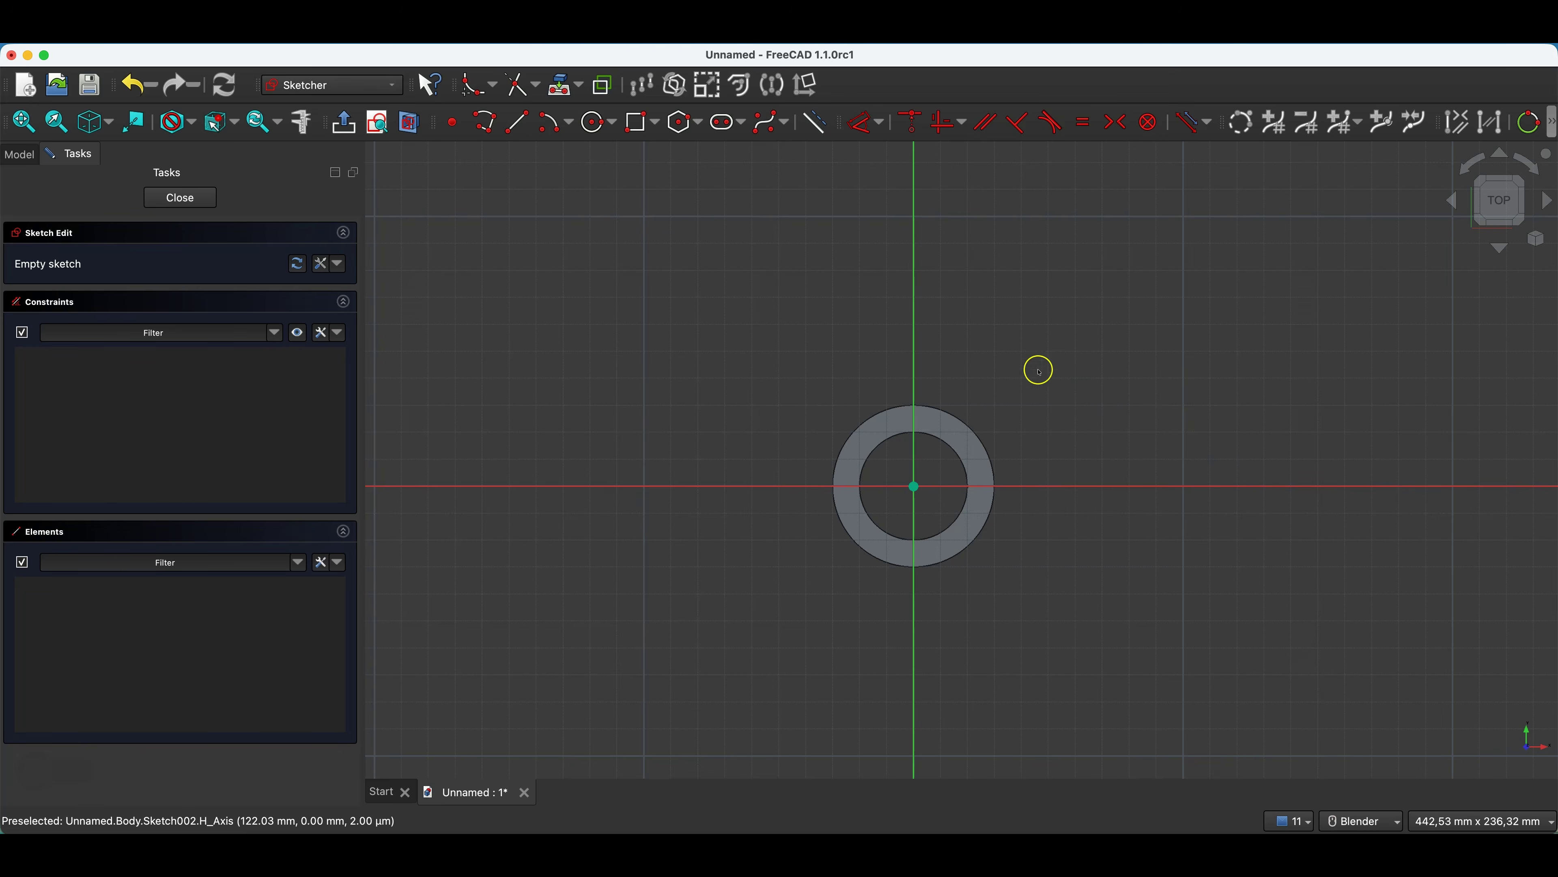
- Draw a centered rounded rectangle on the origin, 100 mm wide and 100 mm high with 20 mm corner radii
click(658, 127)
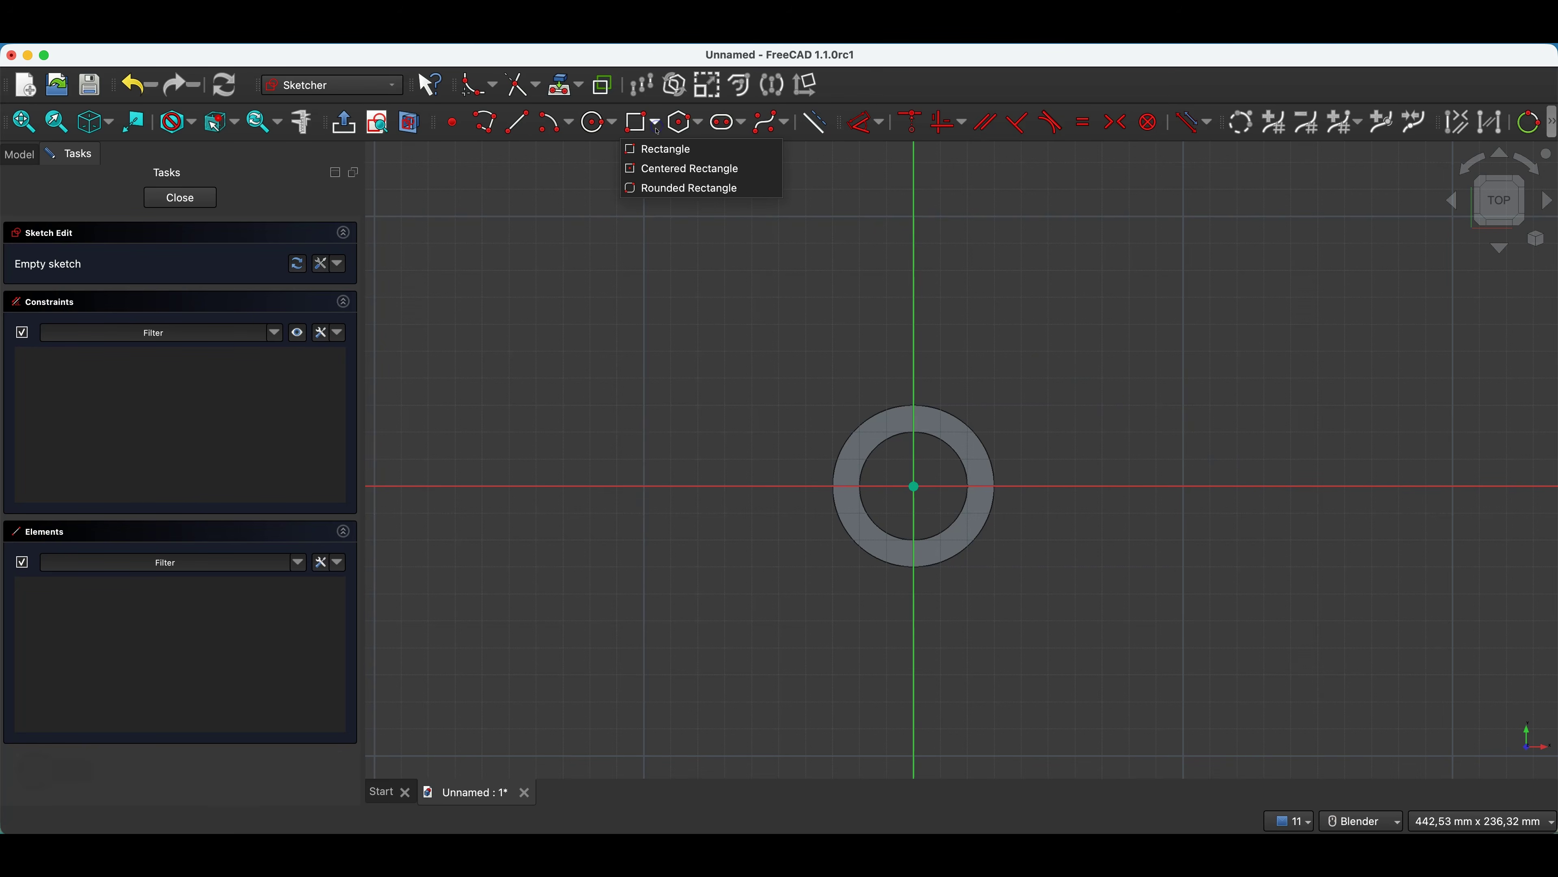
click(666, 170)
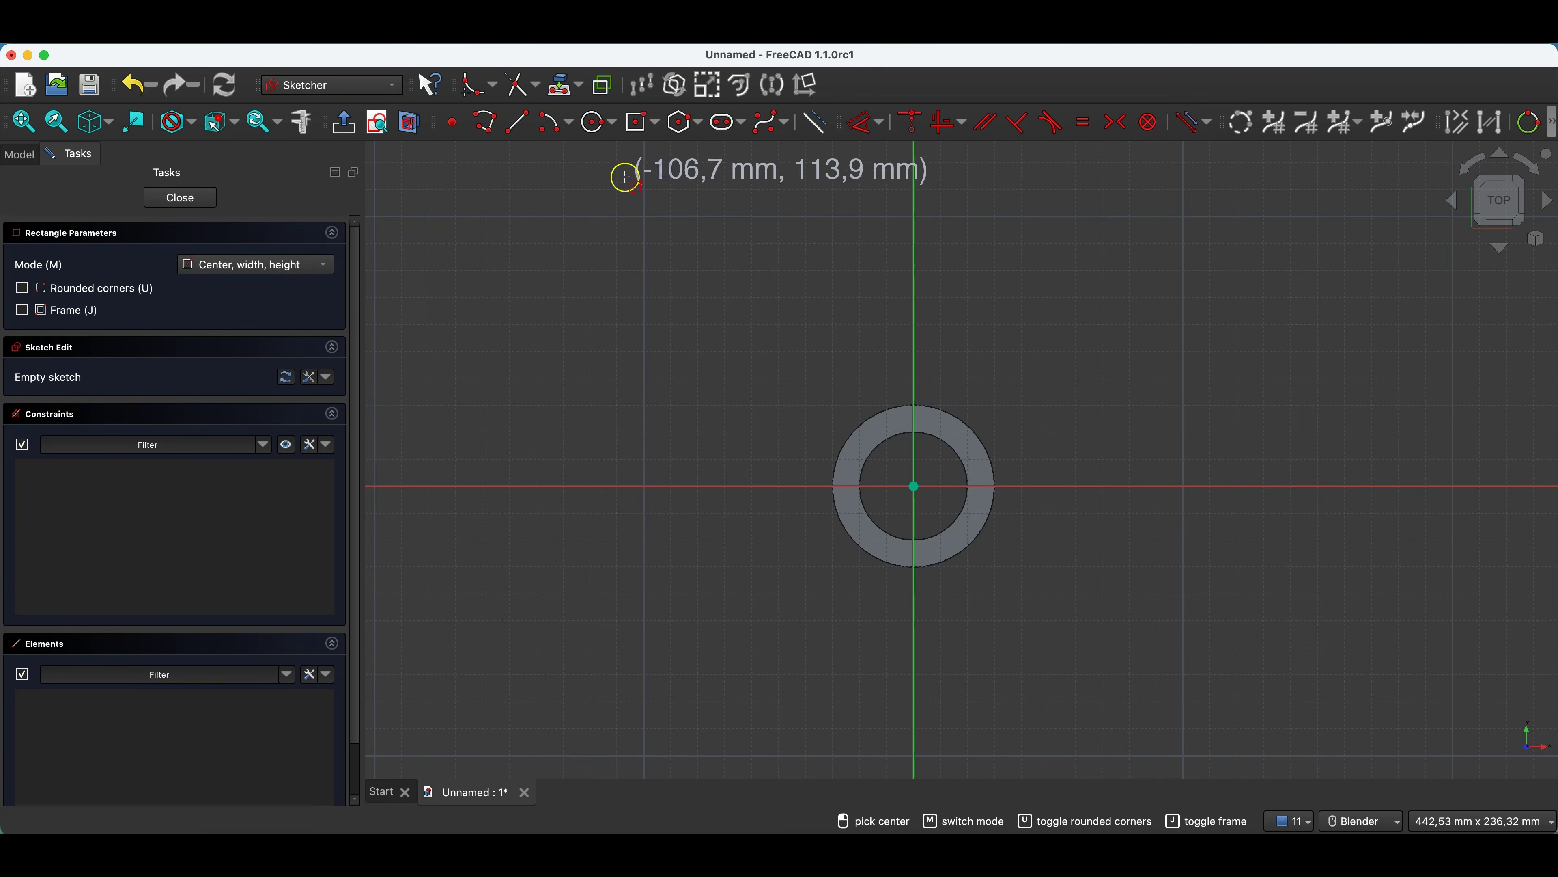
click(22, 287)
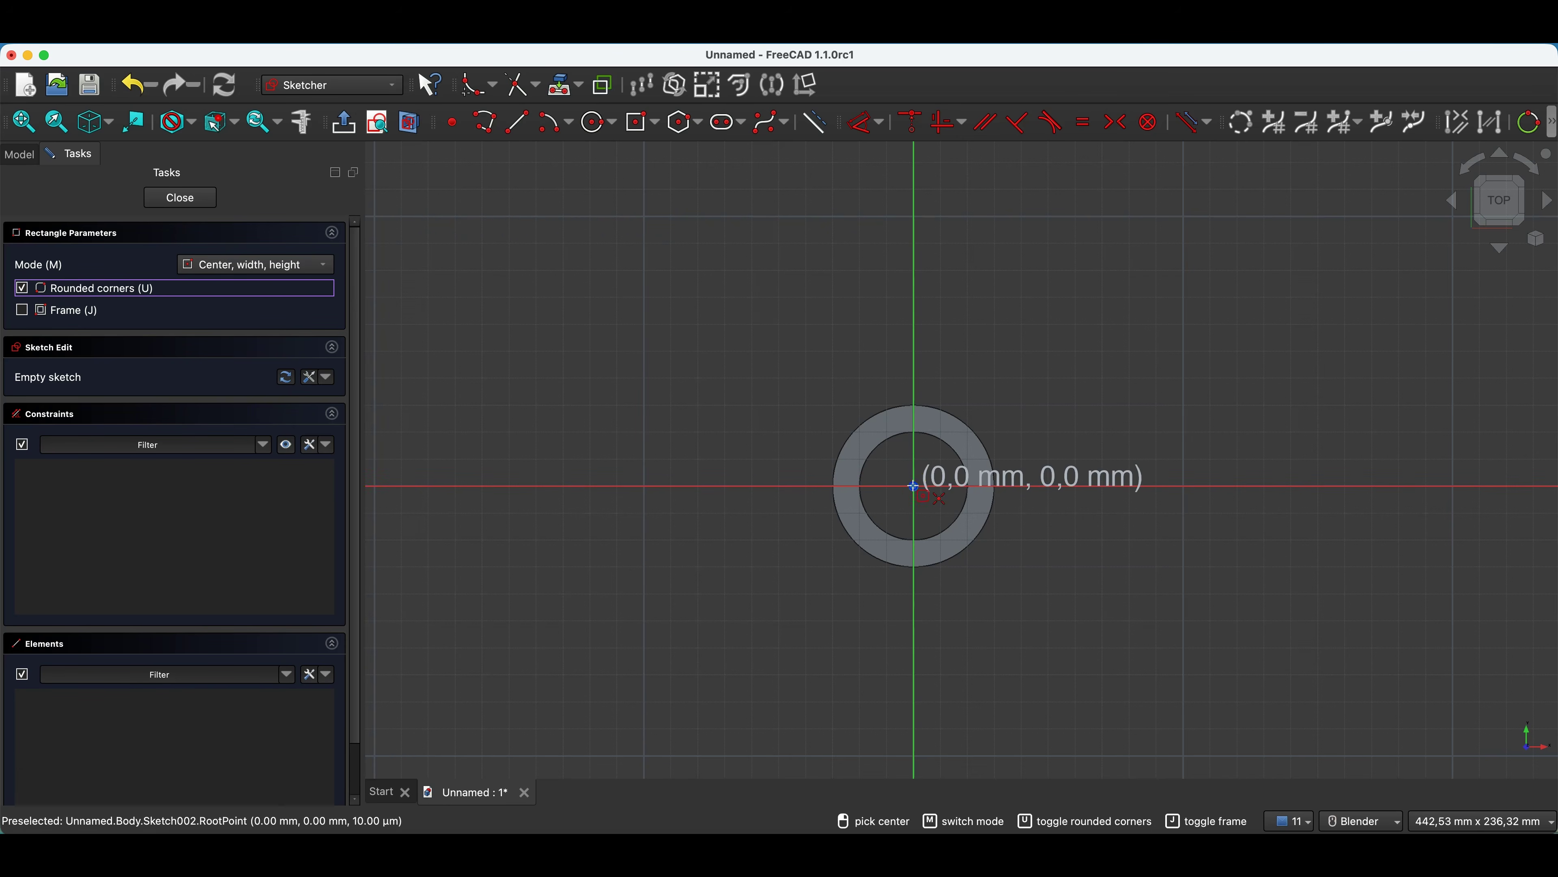
click(913, 486)
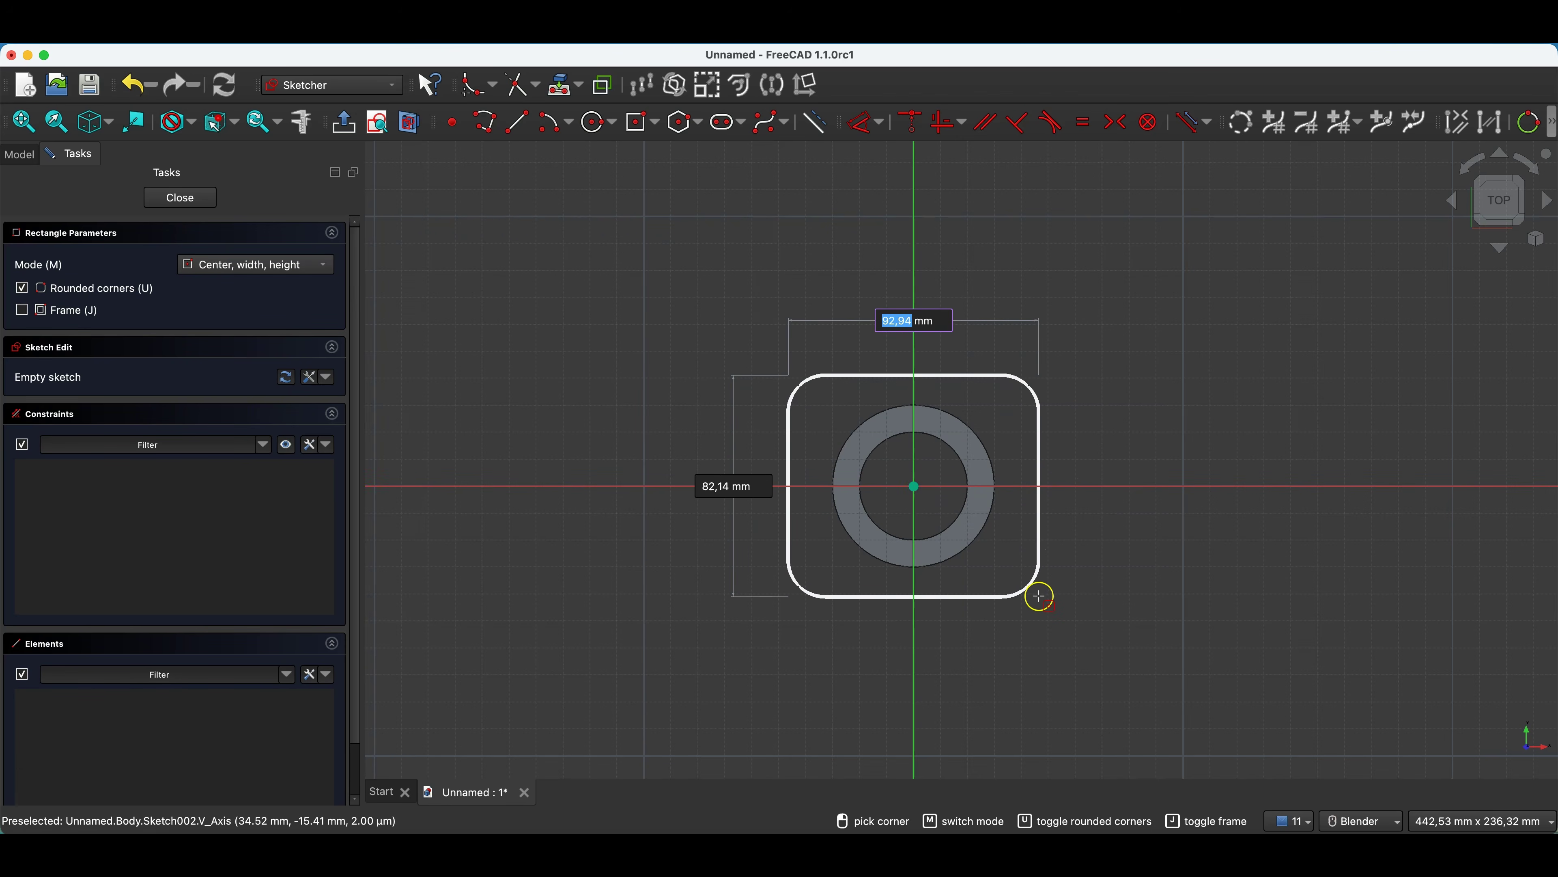
text(100)
key(Tab)
text(100)
key(Tab)
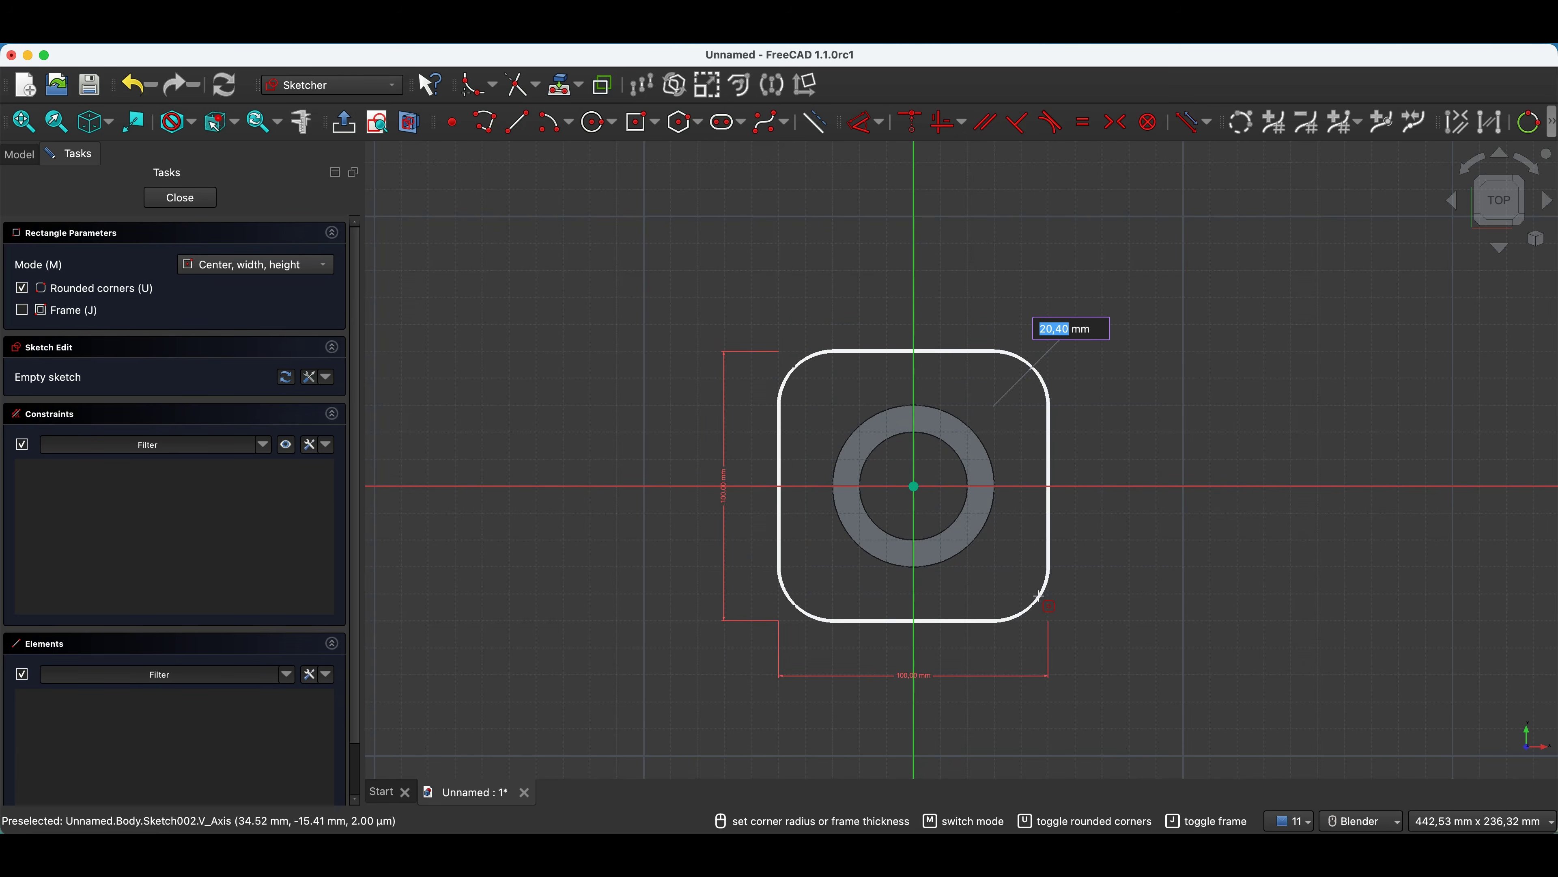
text(20)
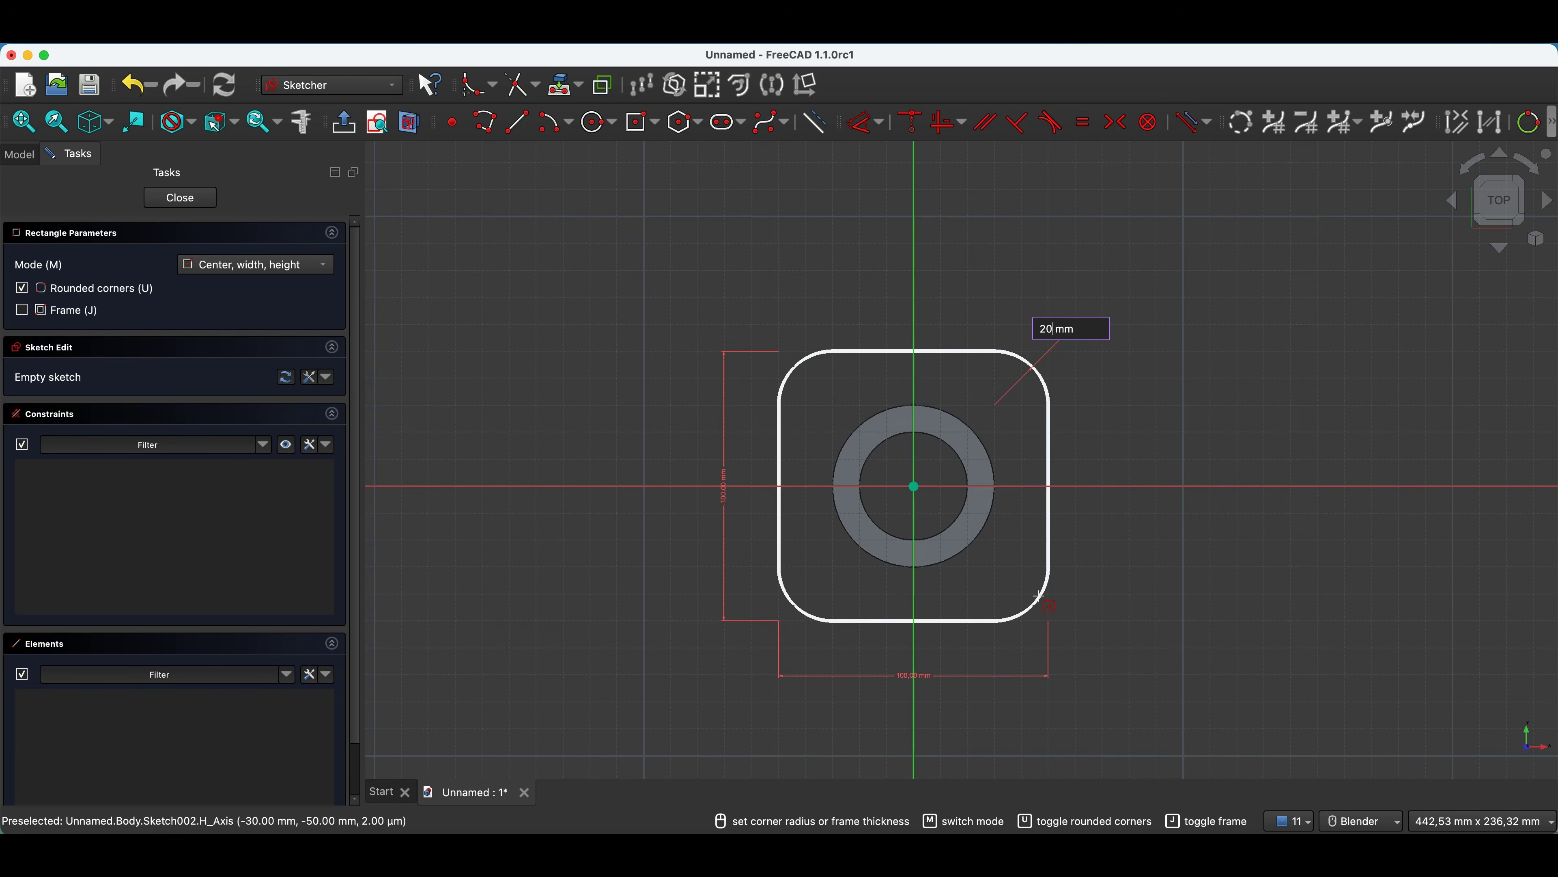
key(Return)
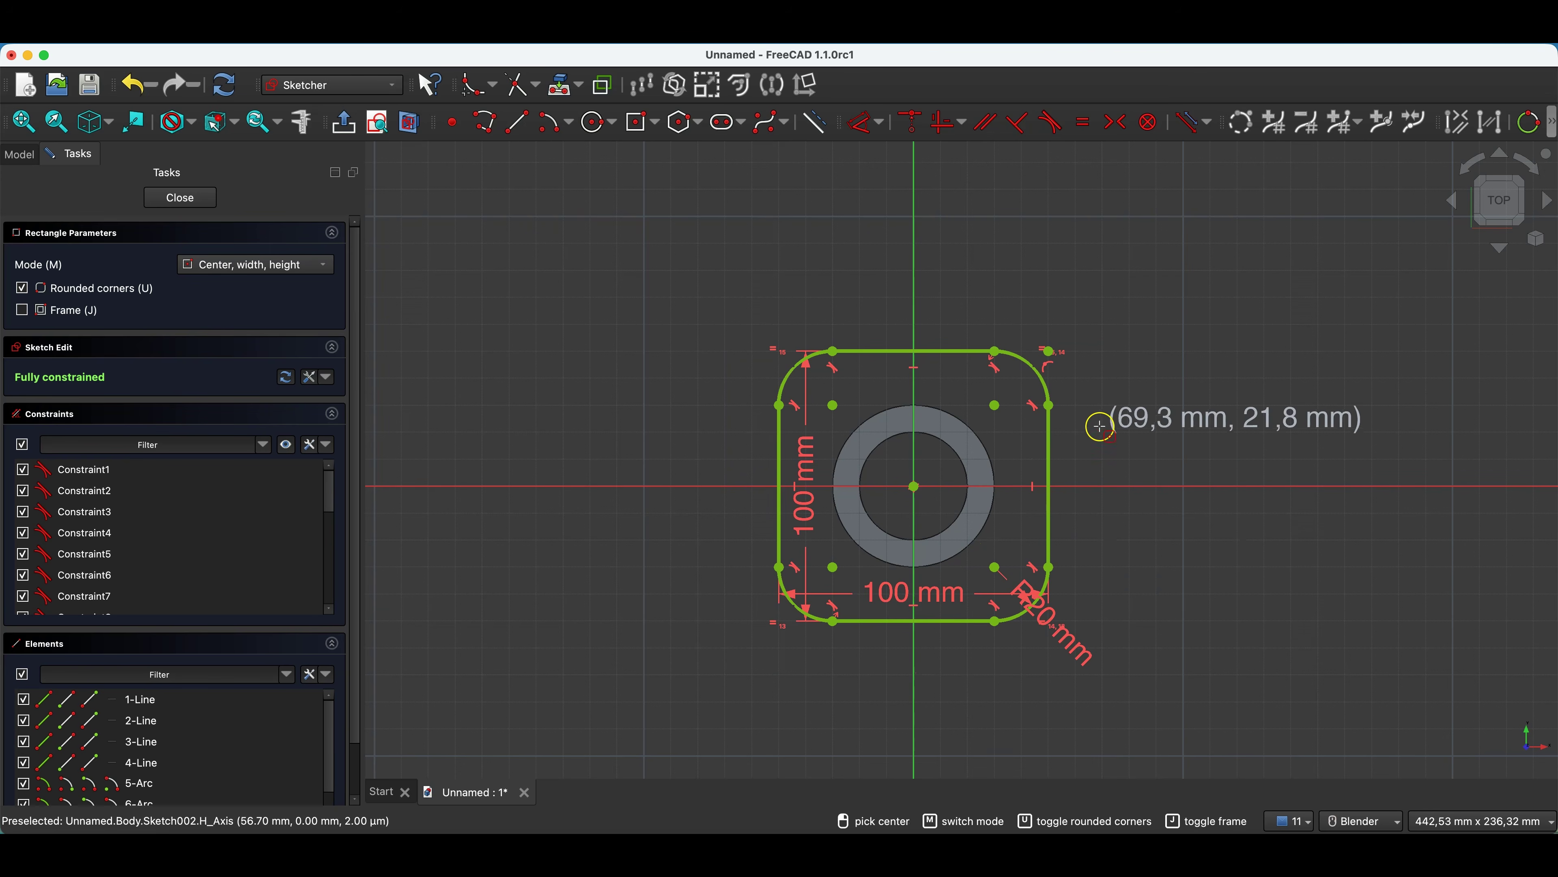
key(Escape)
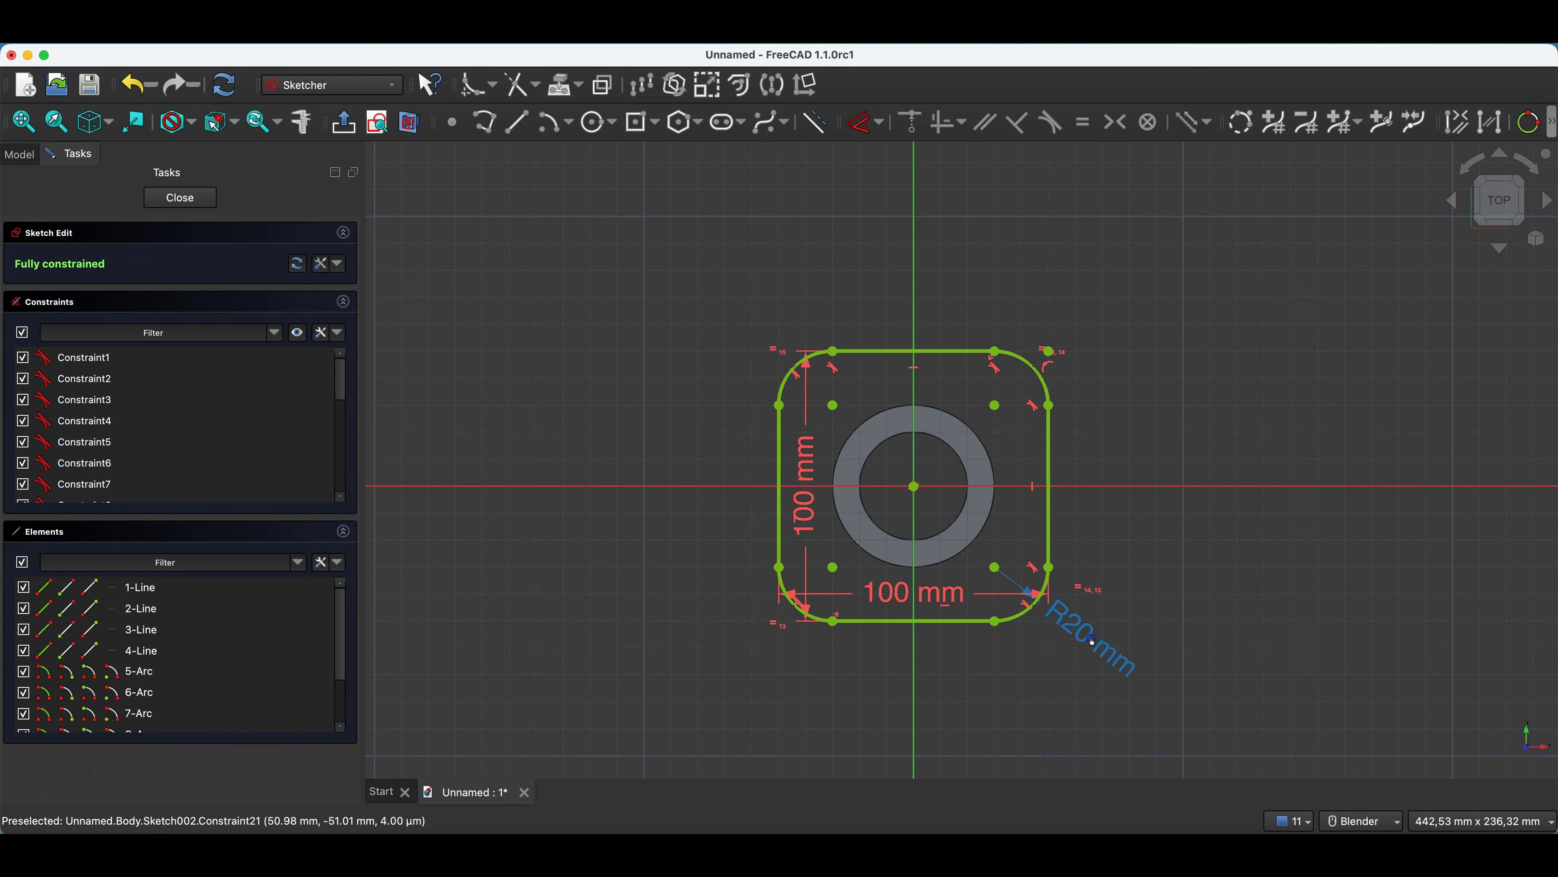
- Set the rounded rectangle's corner radius to 15 mm
double_click(1063, 628)
text(15)
key(Return)
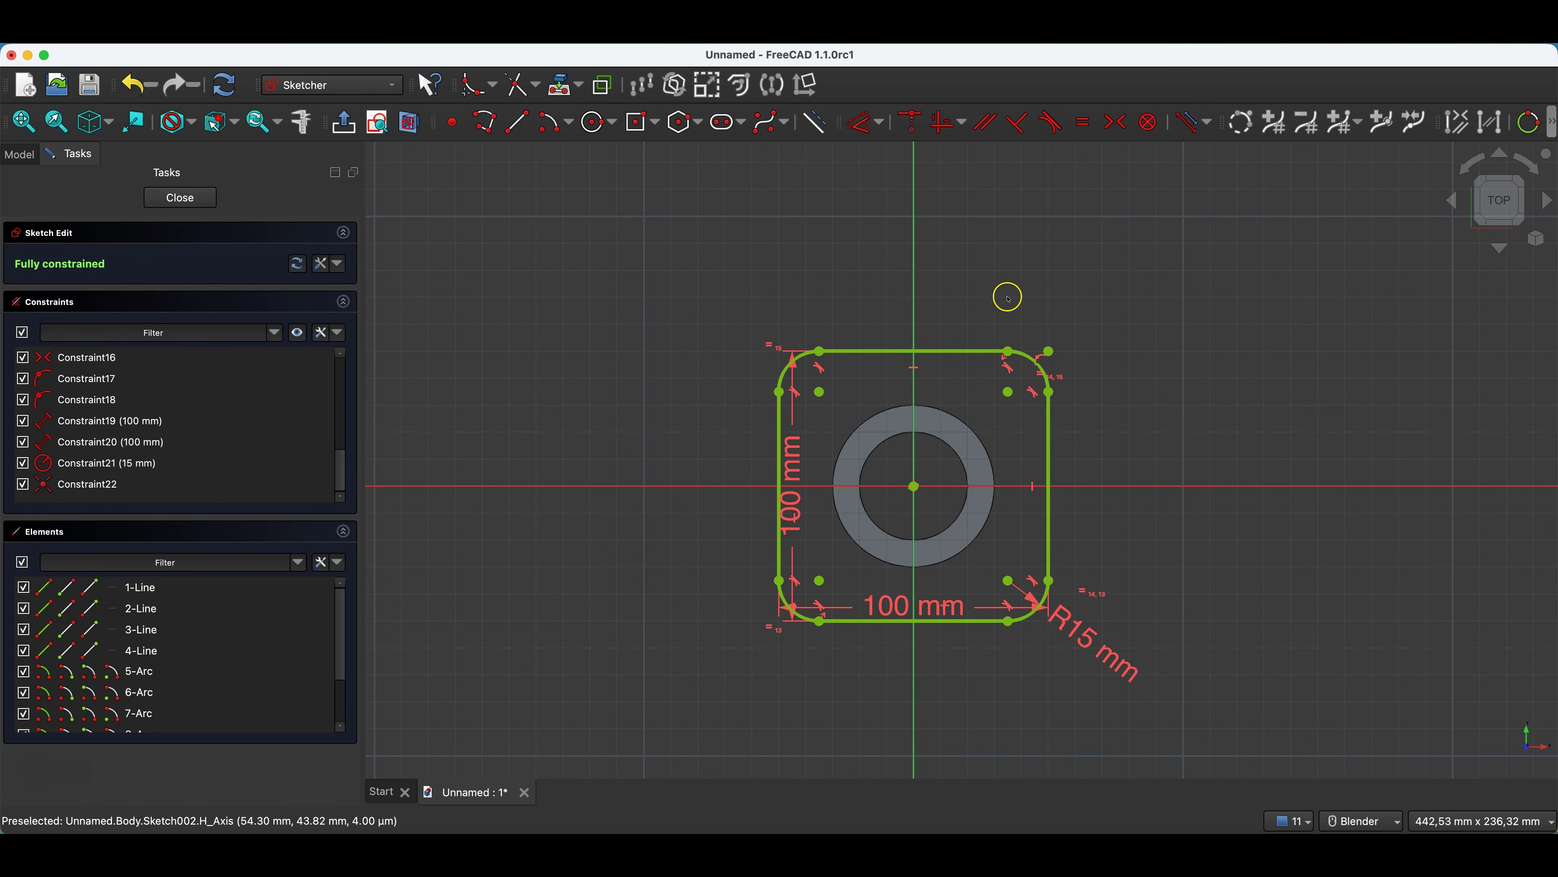
- Draw a circle on each of the four corner arc centers, giving the lower-left circle a 10 mm diameter
click(589, 134)
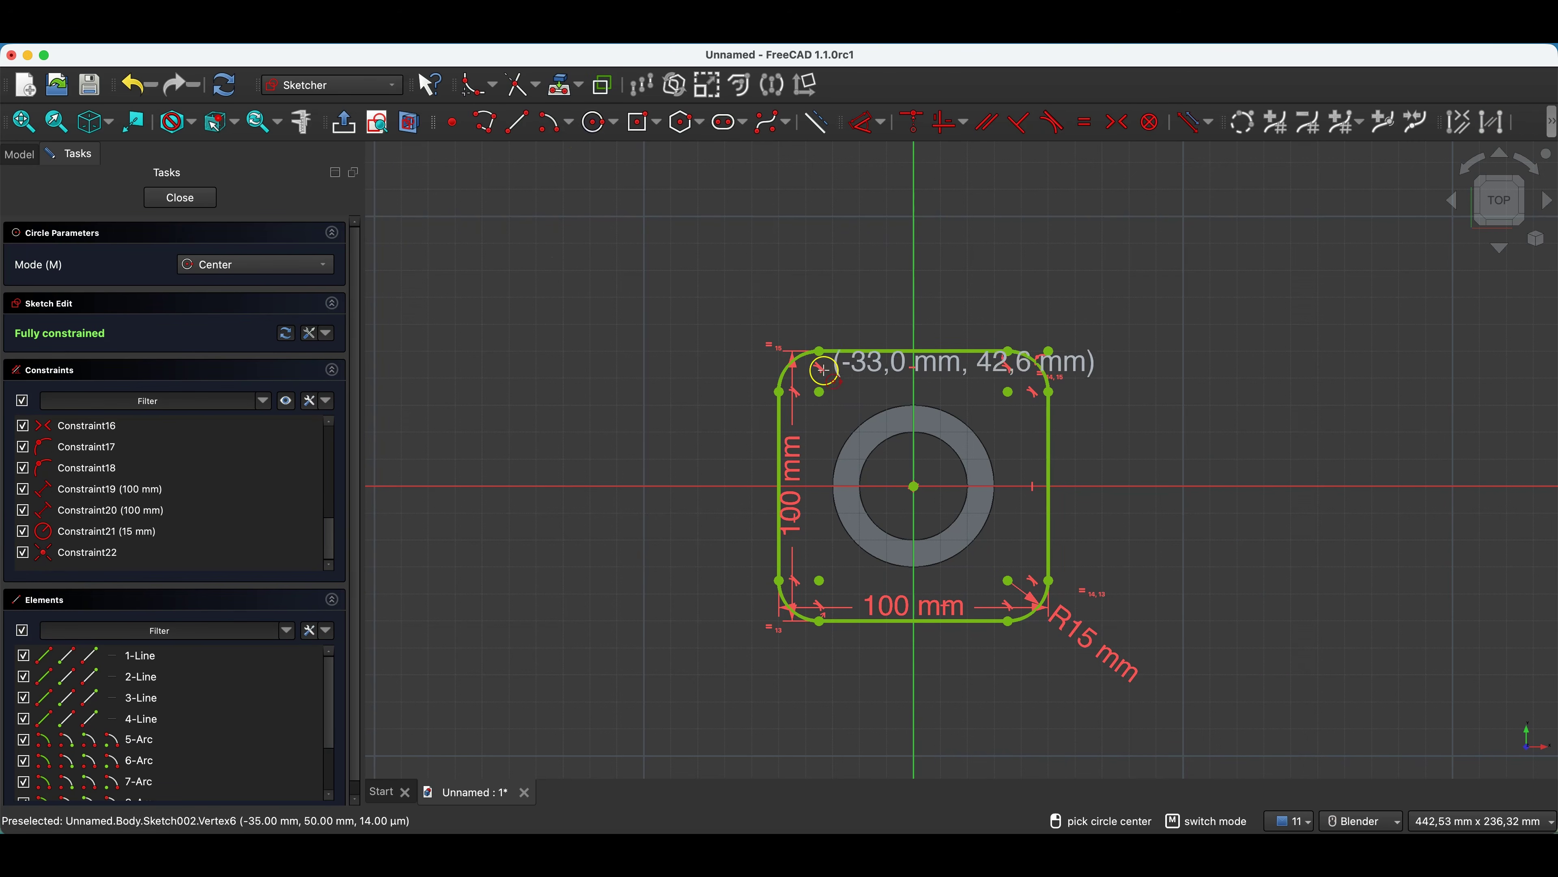
click(819, 391)
click(845, 393)
click(1008, 391)
click(1033, 398)
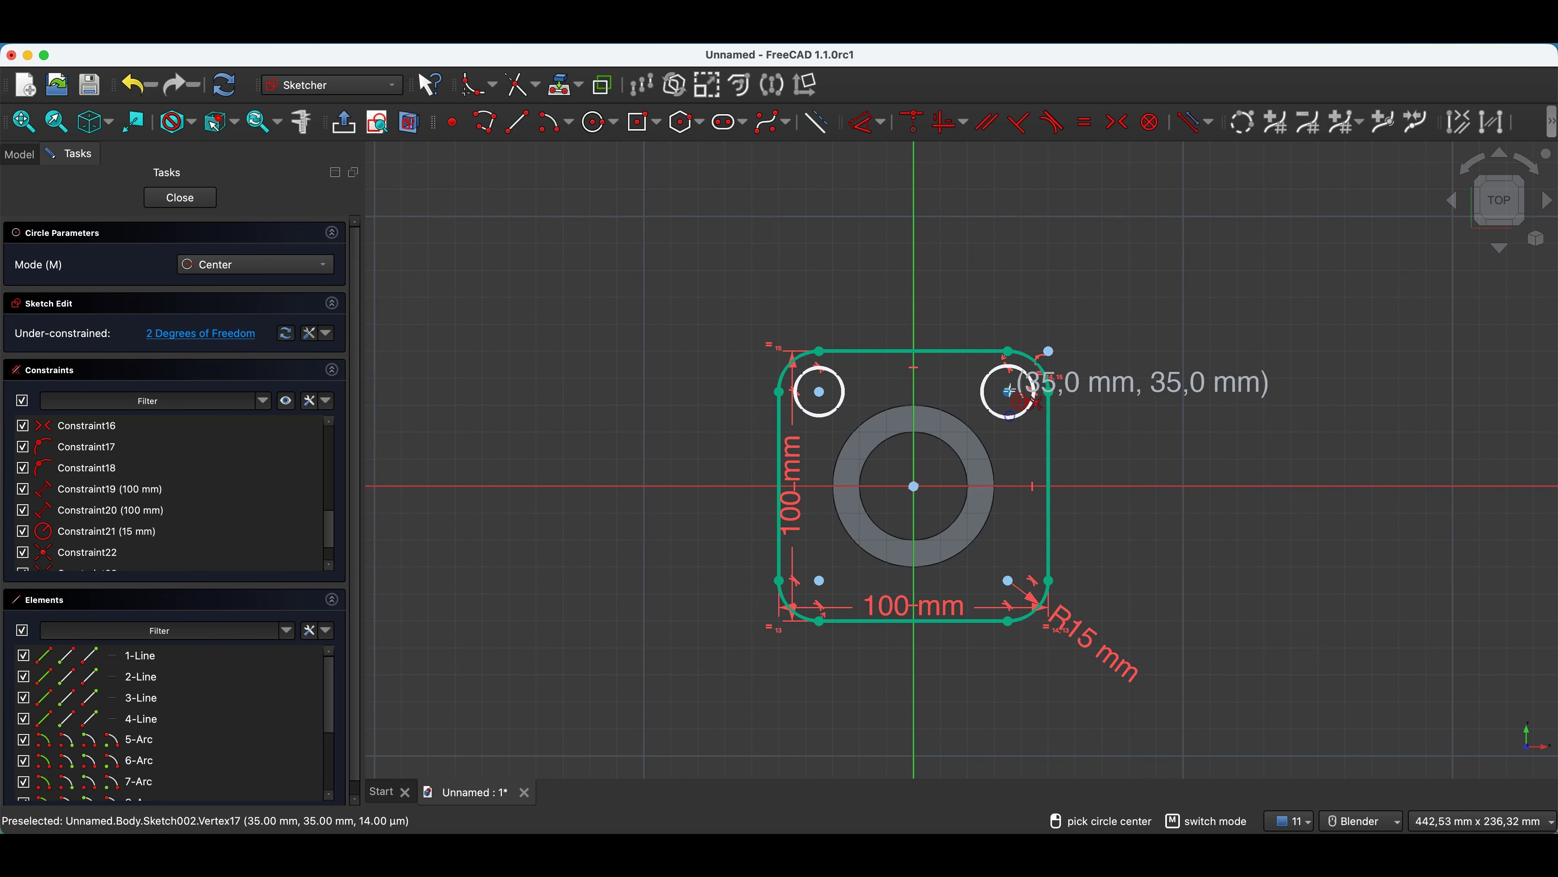
click(1007, 578)
click(1033, 583)
click(820, 580)
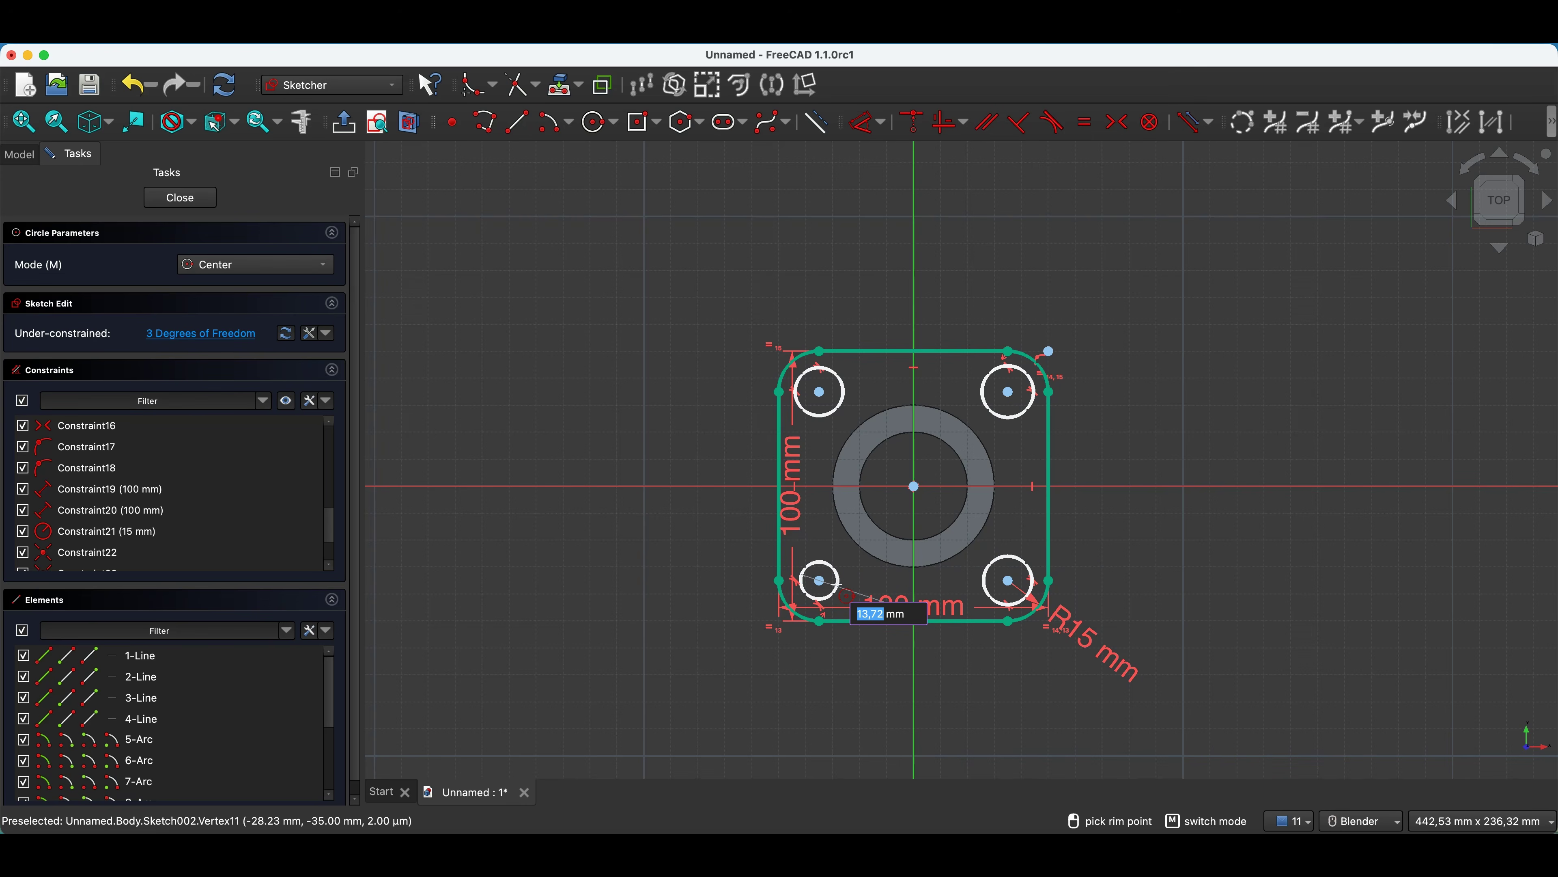
text(10)
key(Return)
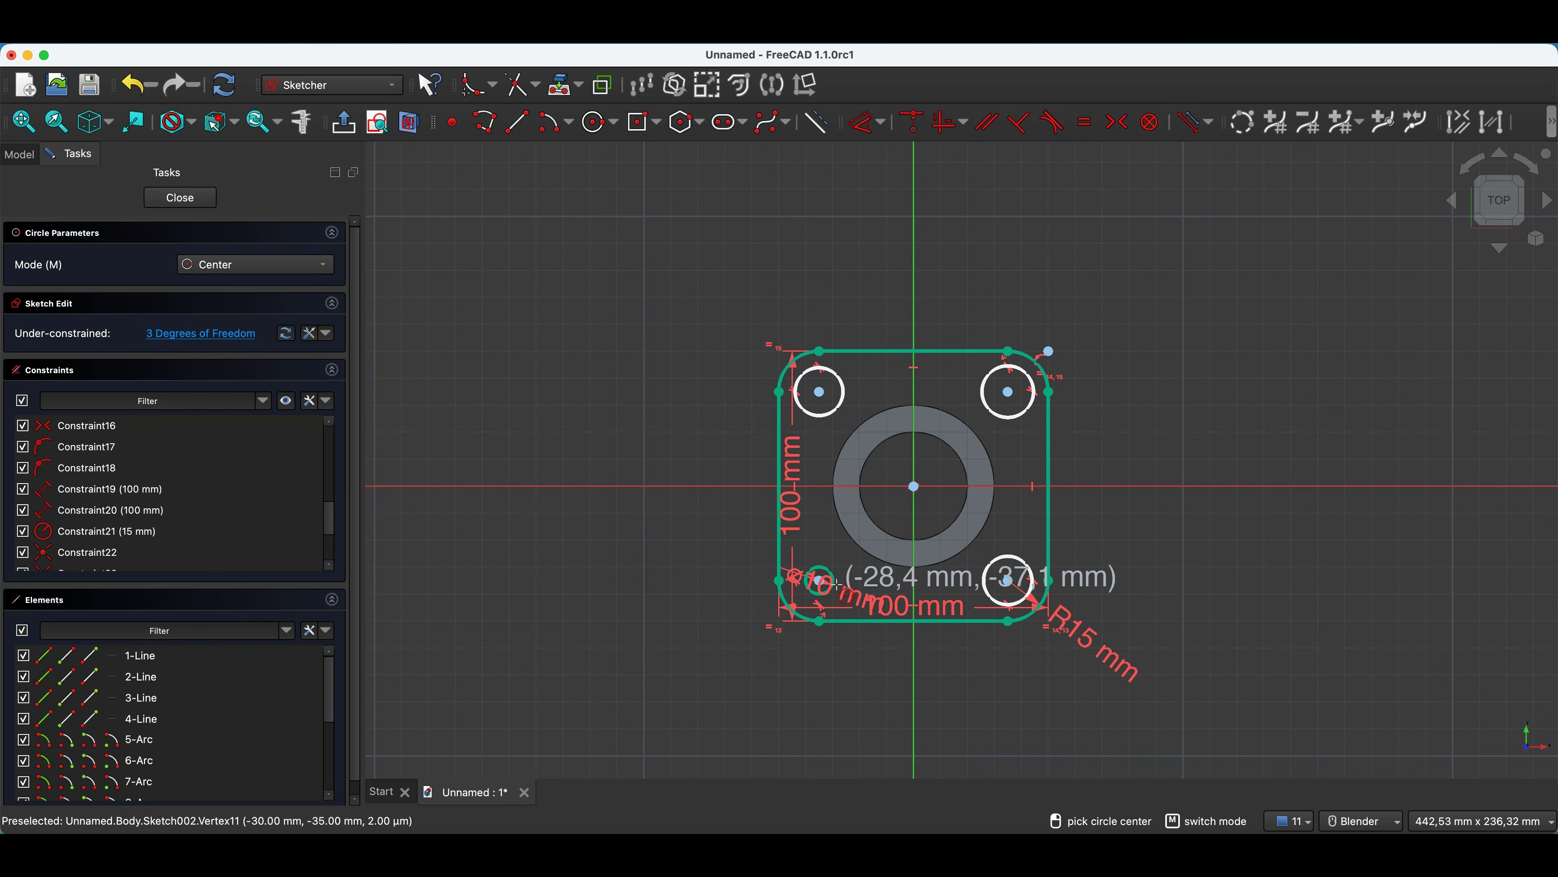
right_click(748, 530)
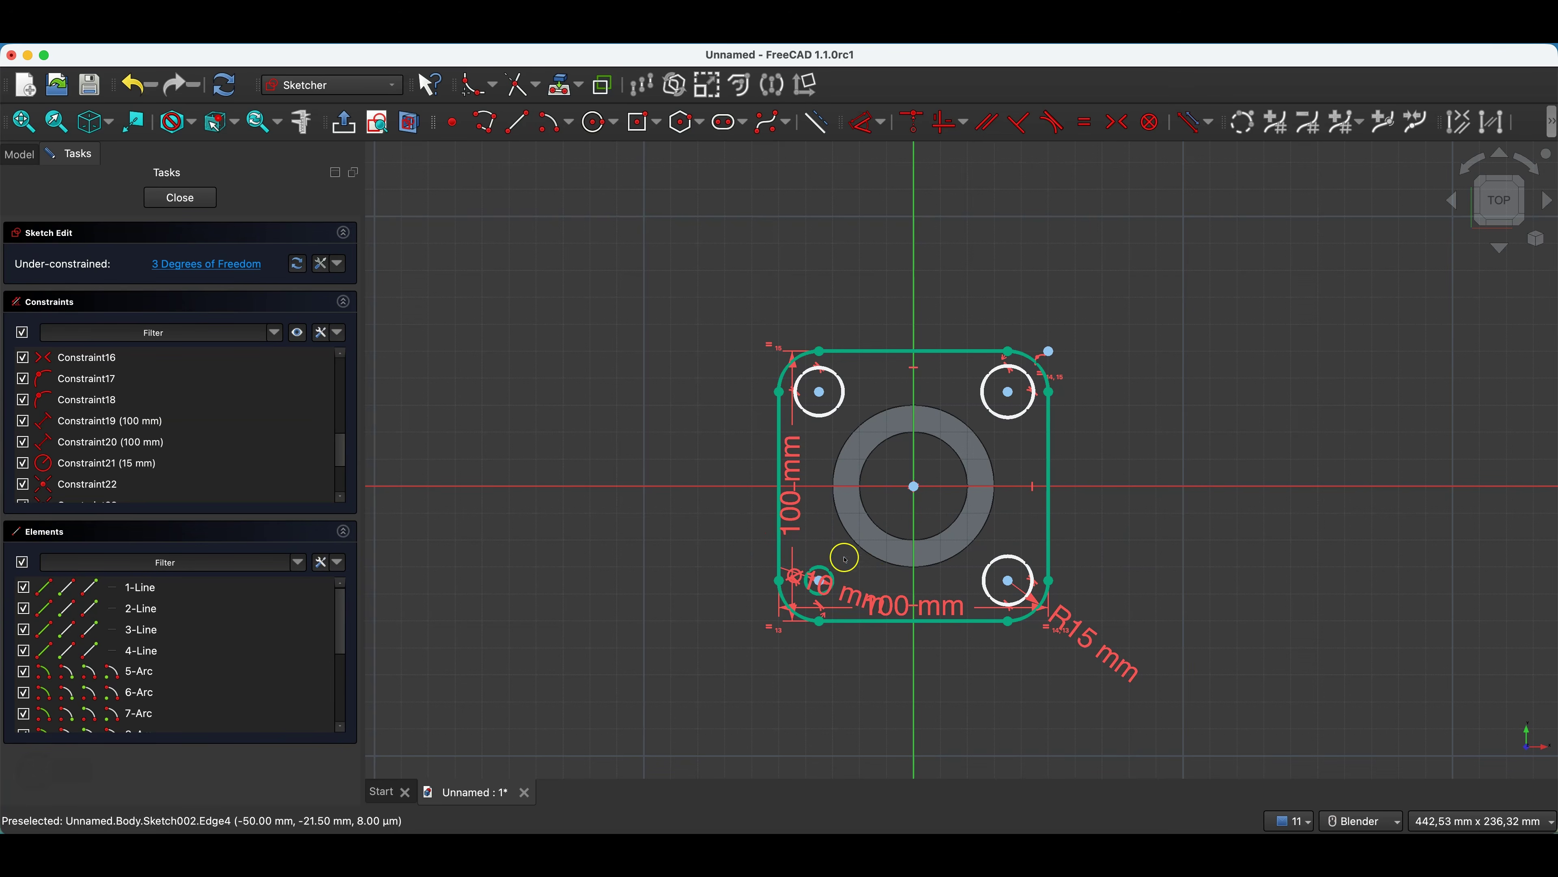
- Constrain the four corner circles to equal size and close the flange sketch
click(830, 591)
click(832, 411)
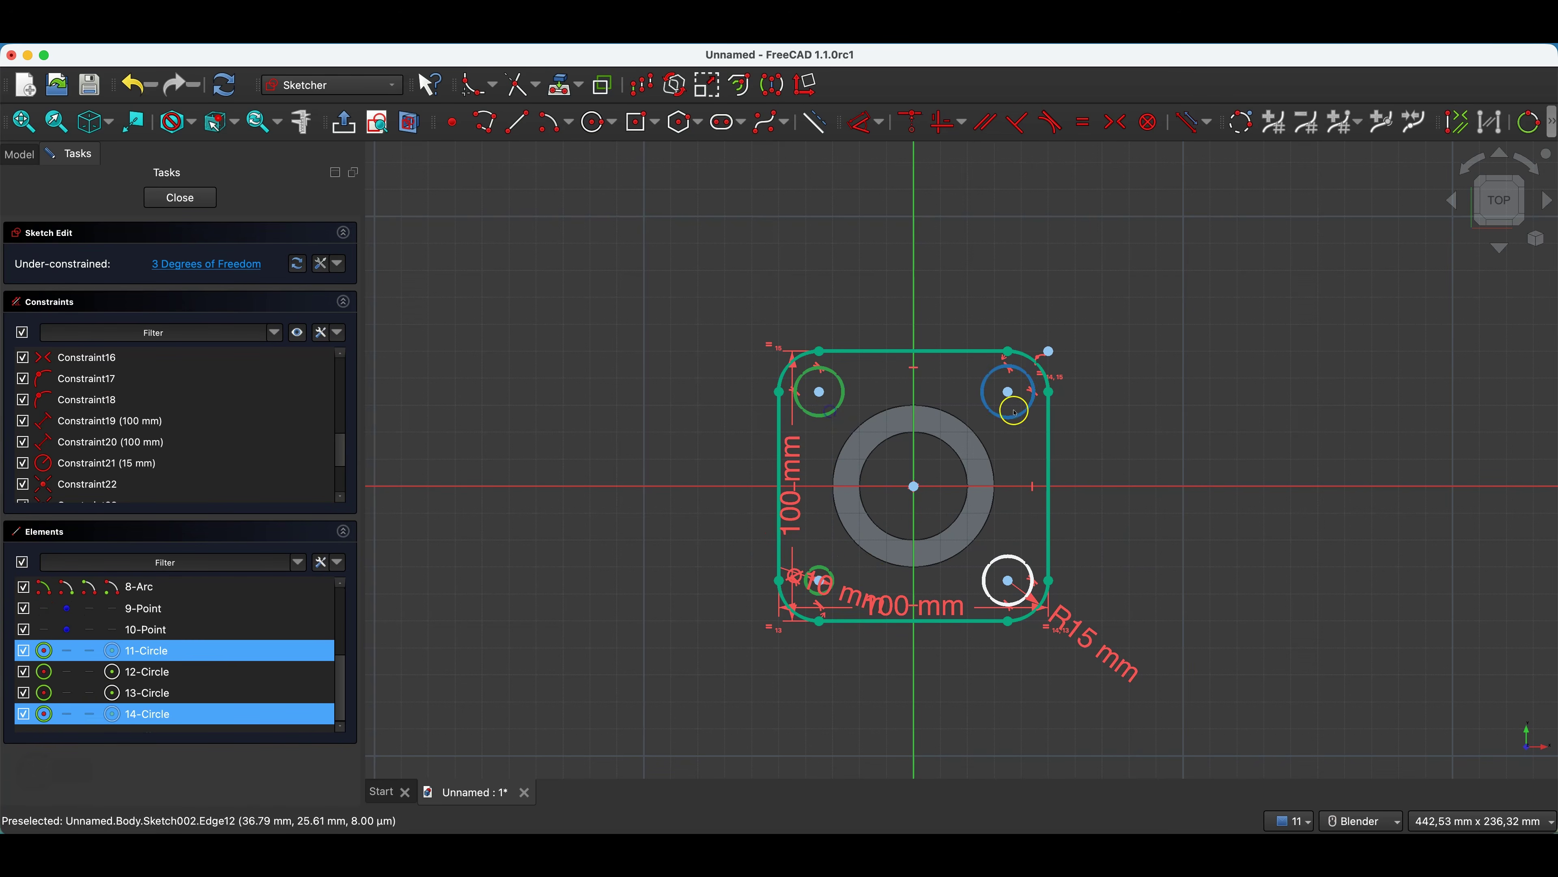
click(1015, 413)
click(1015, 556)
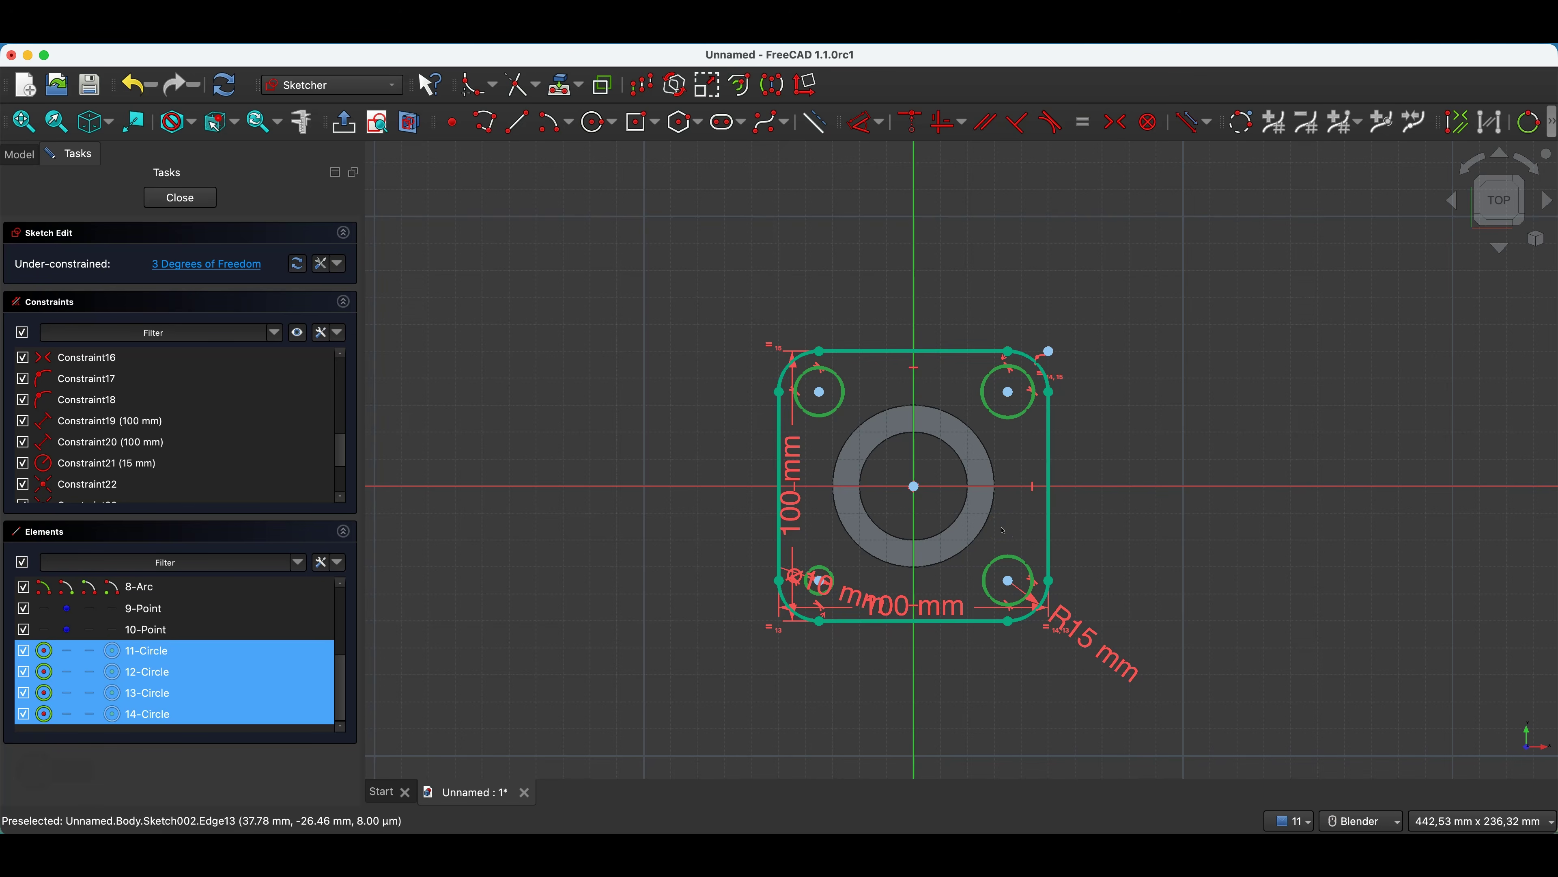
key(e)
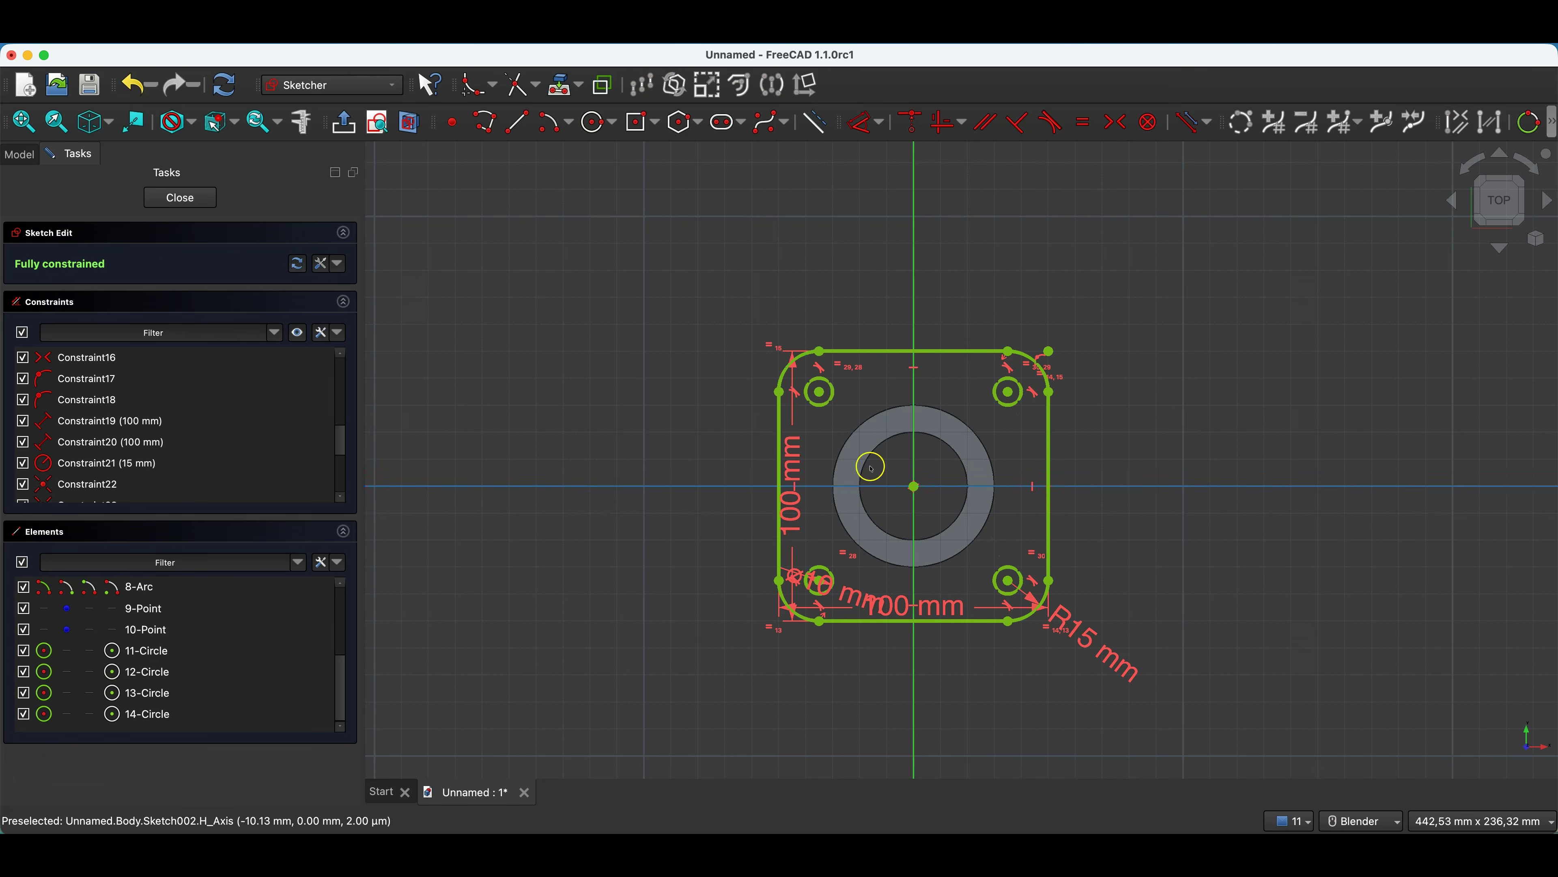
click(202, 197)
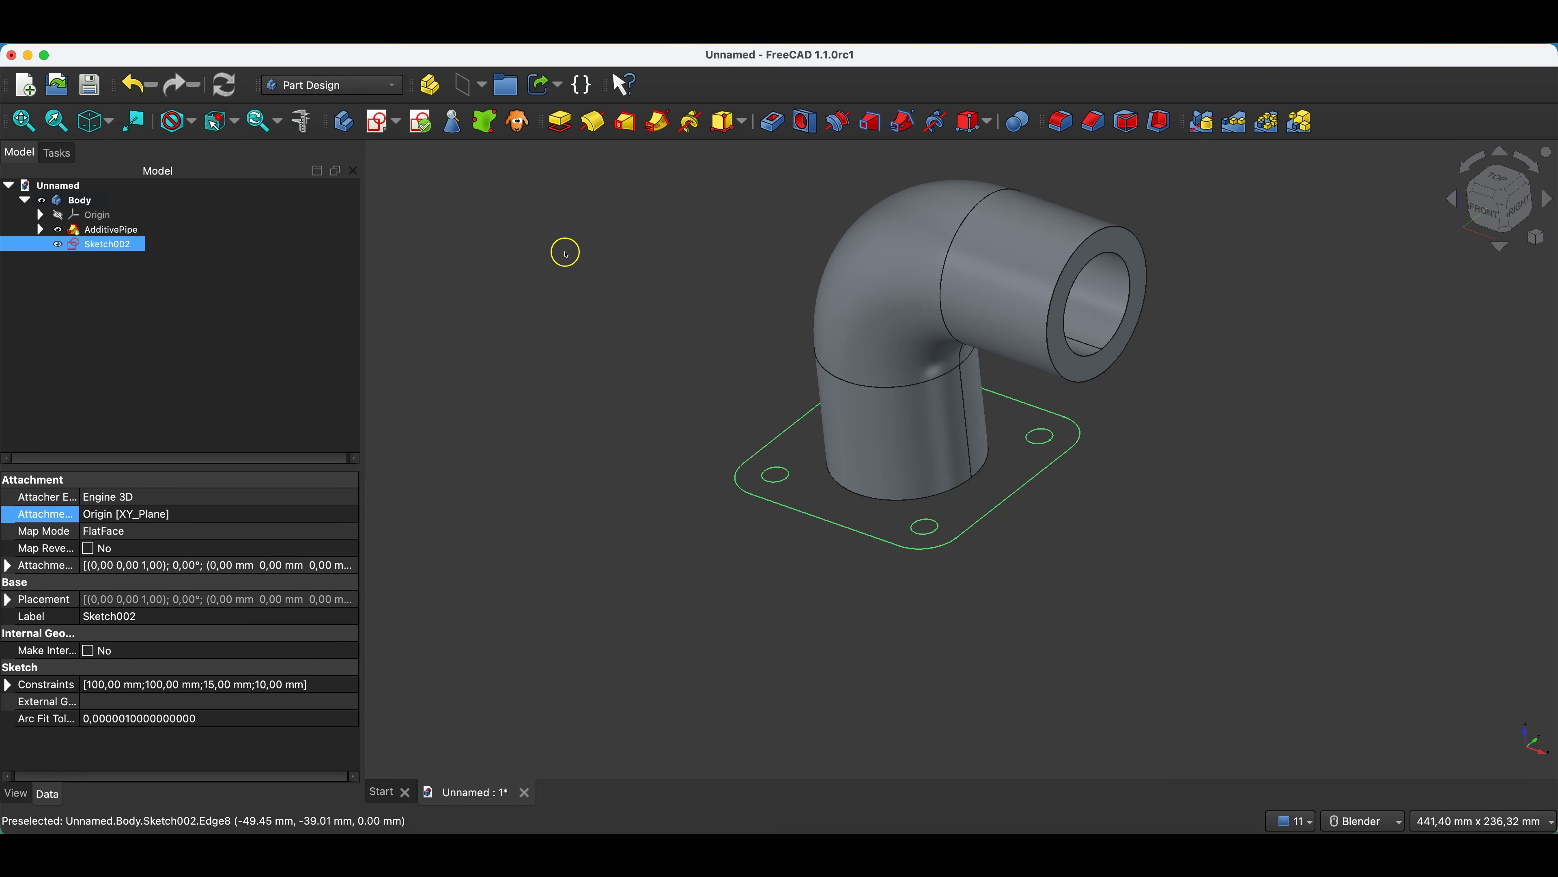
- Pad the flange sketch 10 mm one-sided with the direction reversed, away from the pipe
click(561, 123)
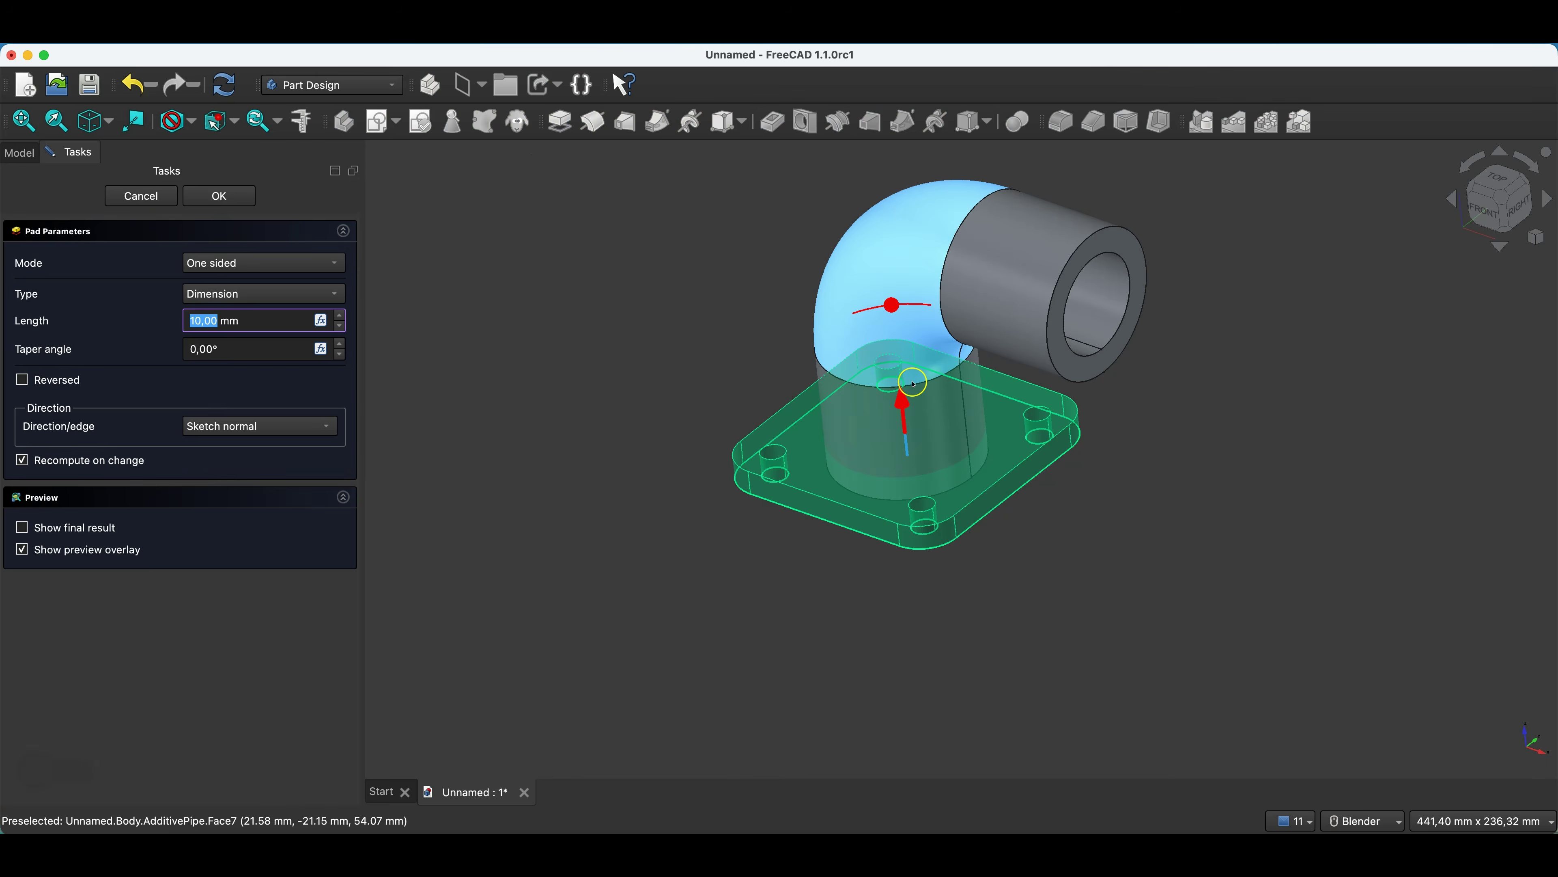
mouse_move(986, 489)
middle_down()
mouse_move(977, 427)
mouse_move(978, 466)
middle_up()
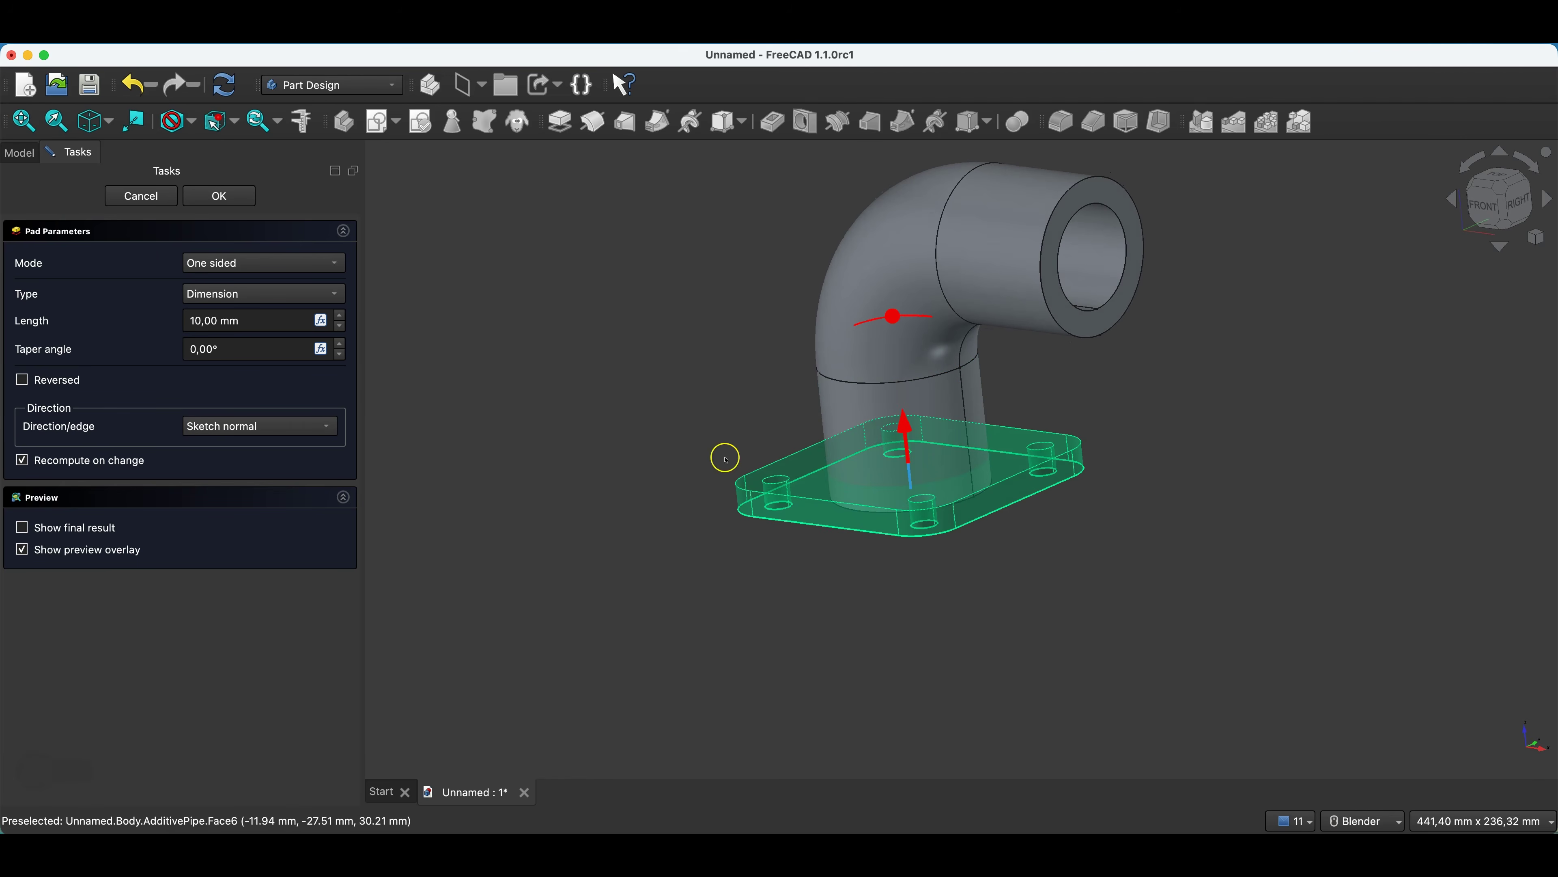
click(22, 380)
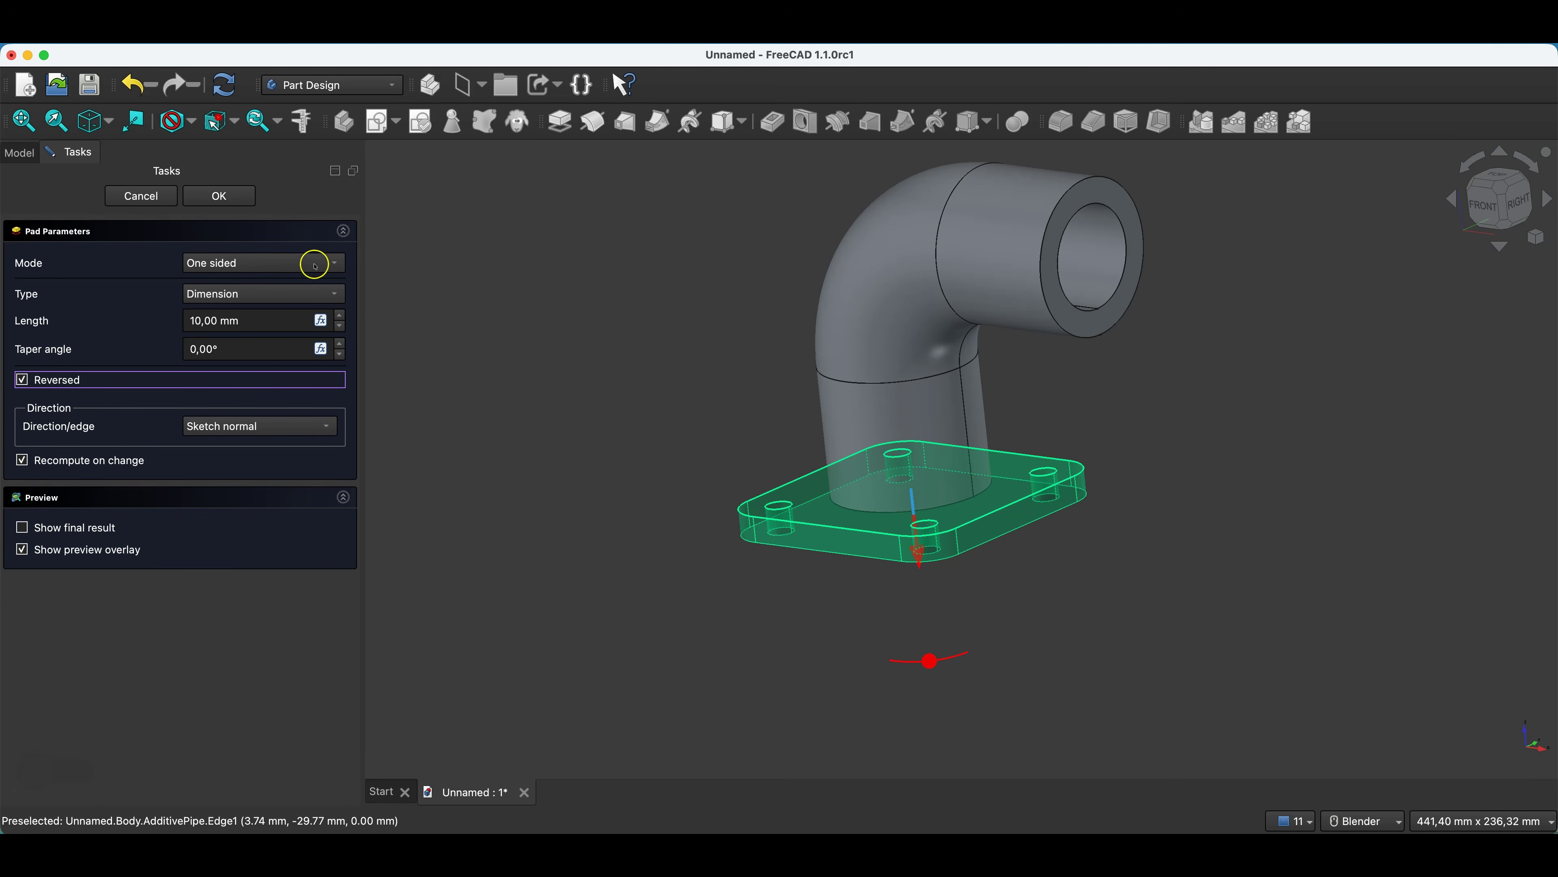
click(219, 196)
- Make the flange sketch under the pad visible in the model and clear the selection
middle_drag(1025, 532, 680, 270)
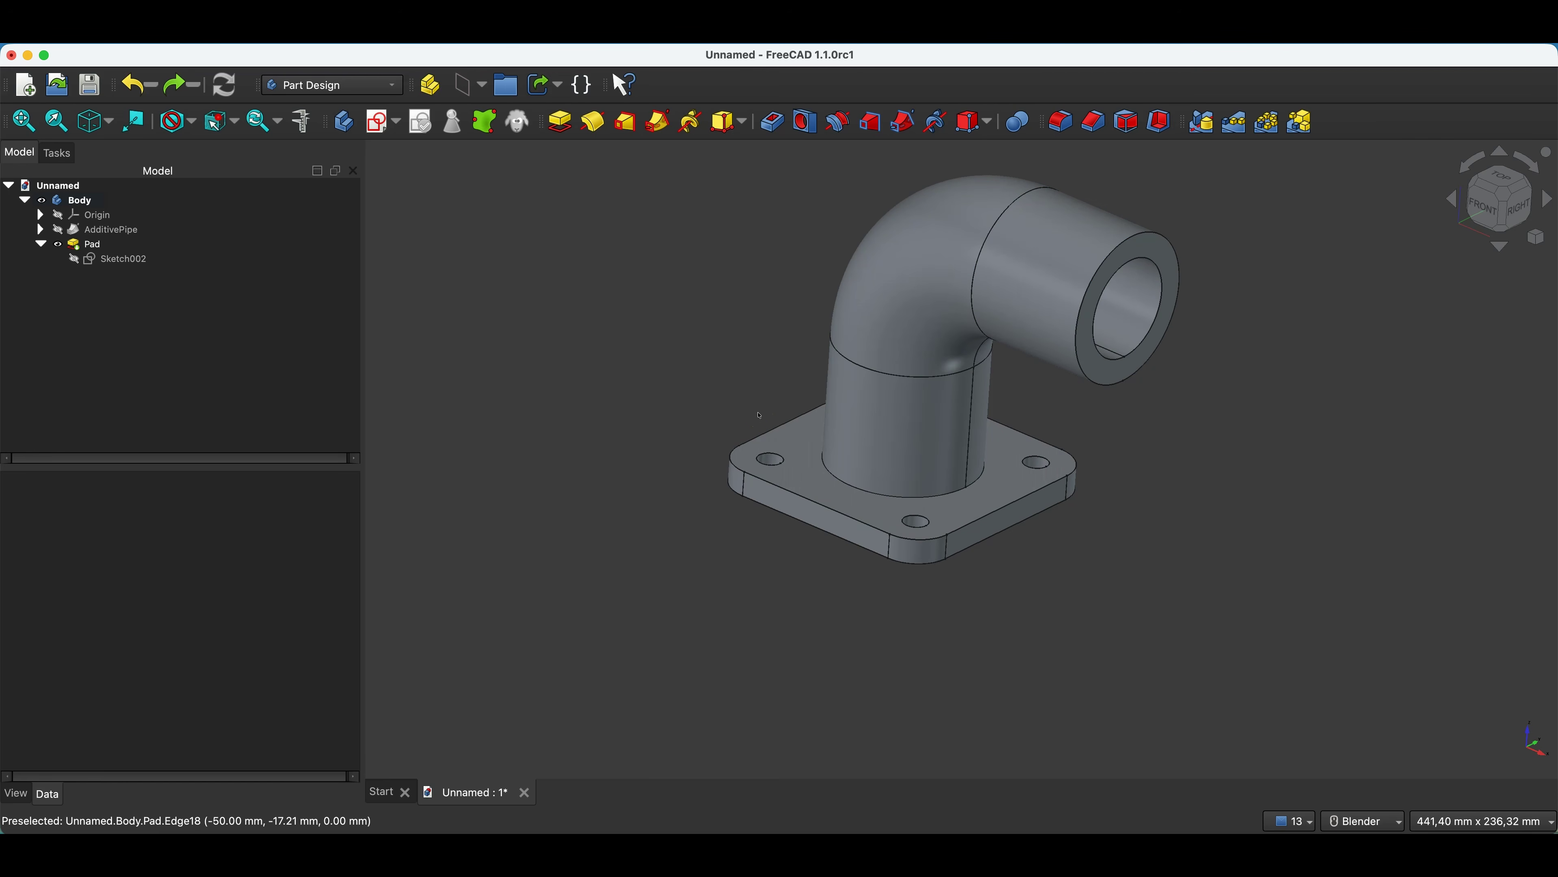
scroll(675, 405, down, 3)
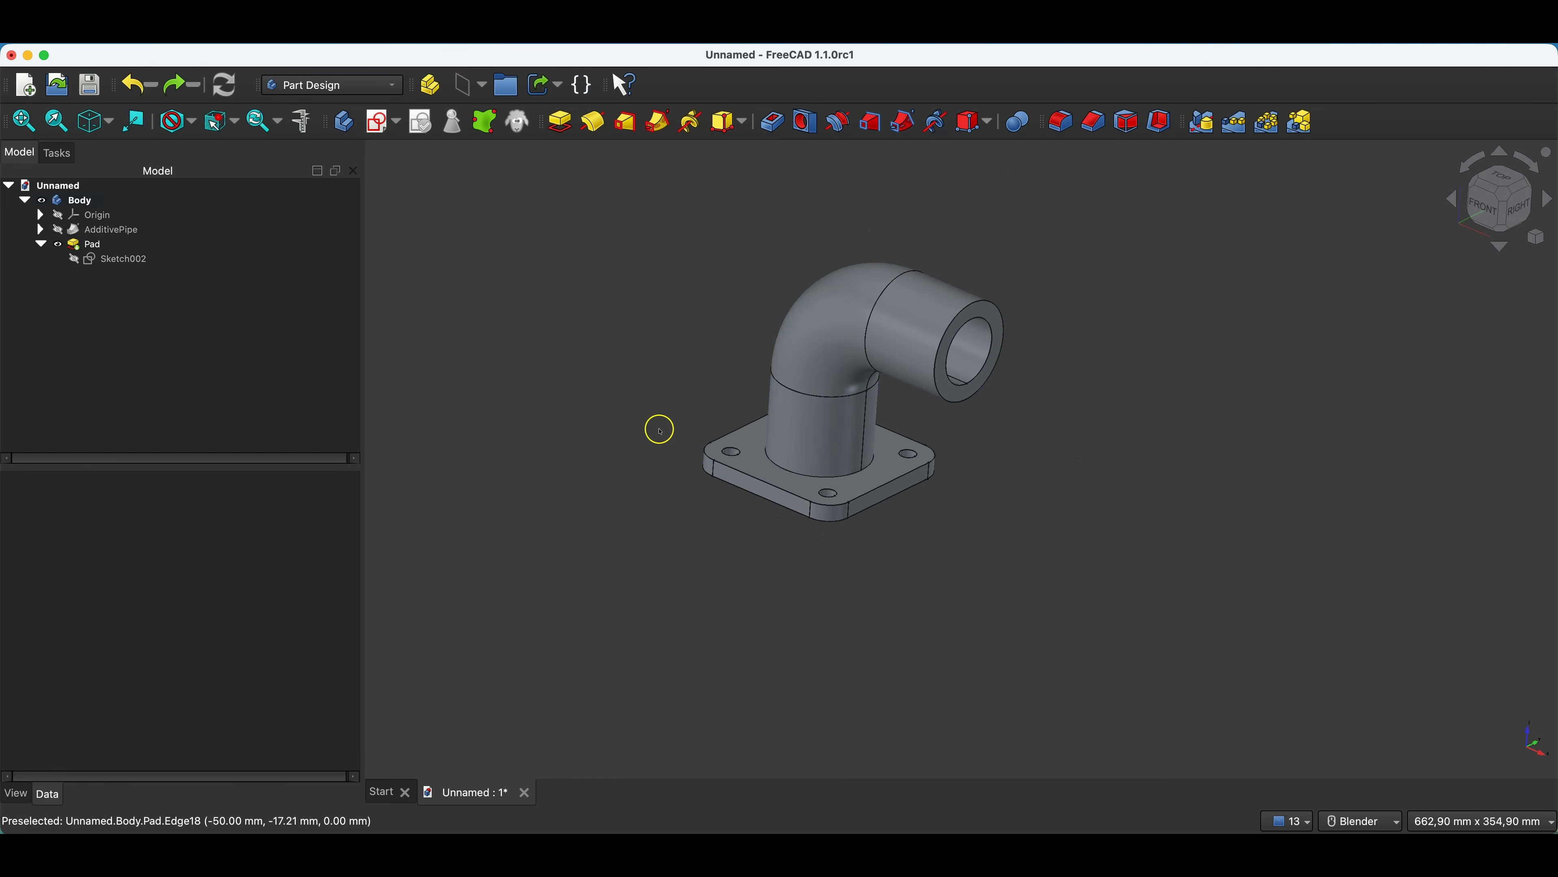
scroll(856, 254, up, 4)
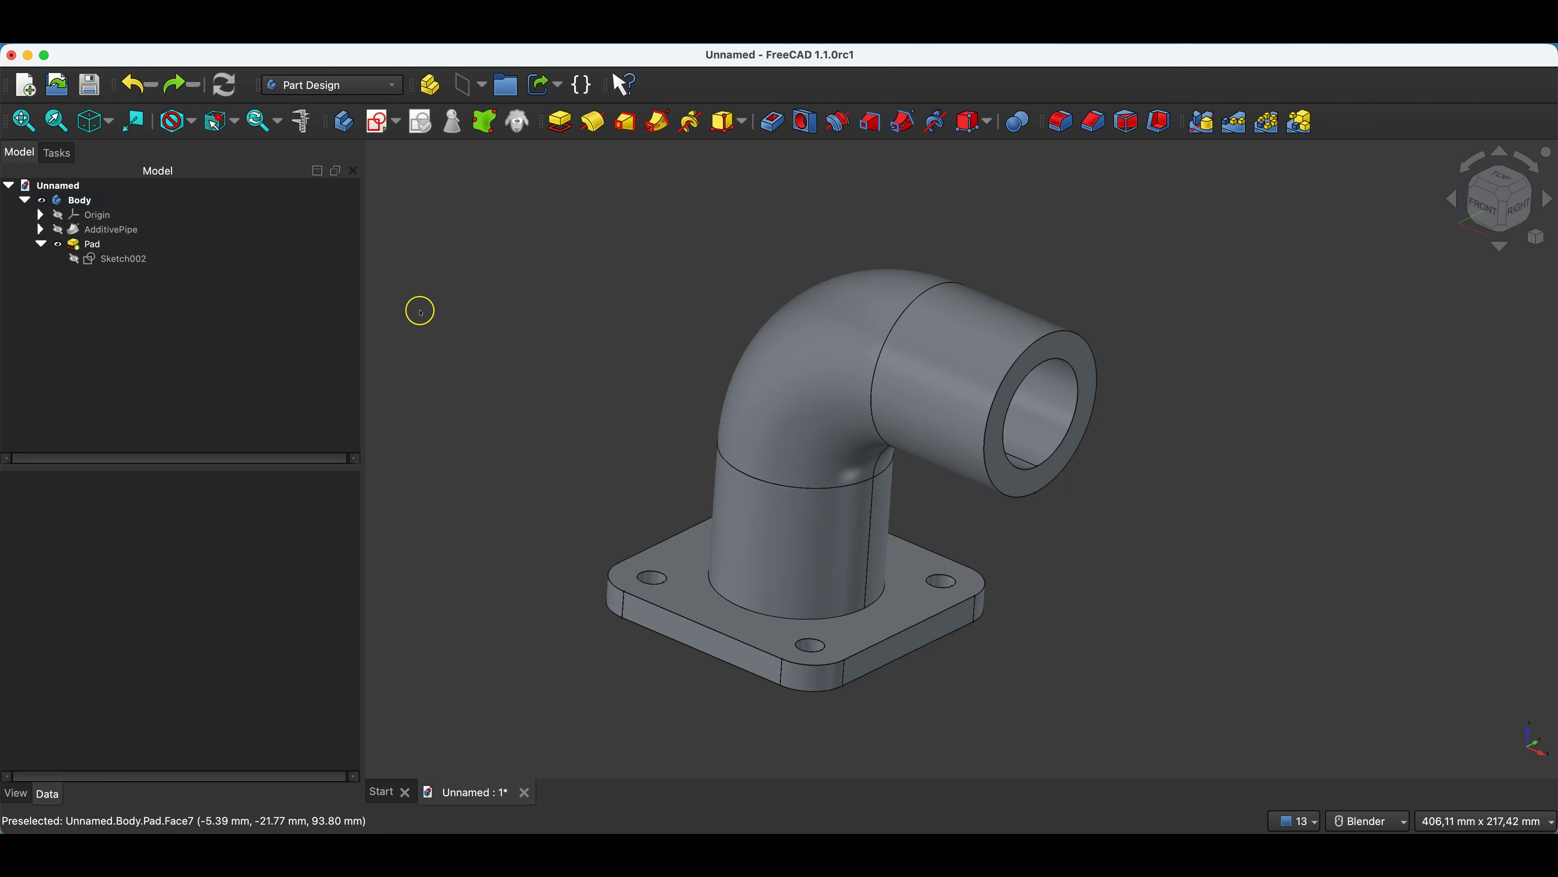
click(155, 273)
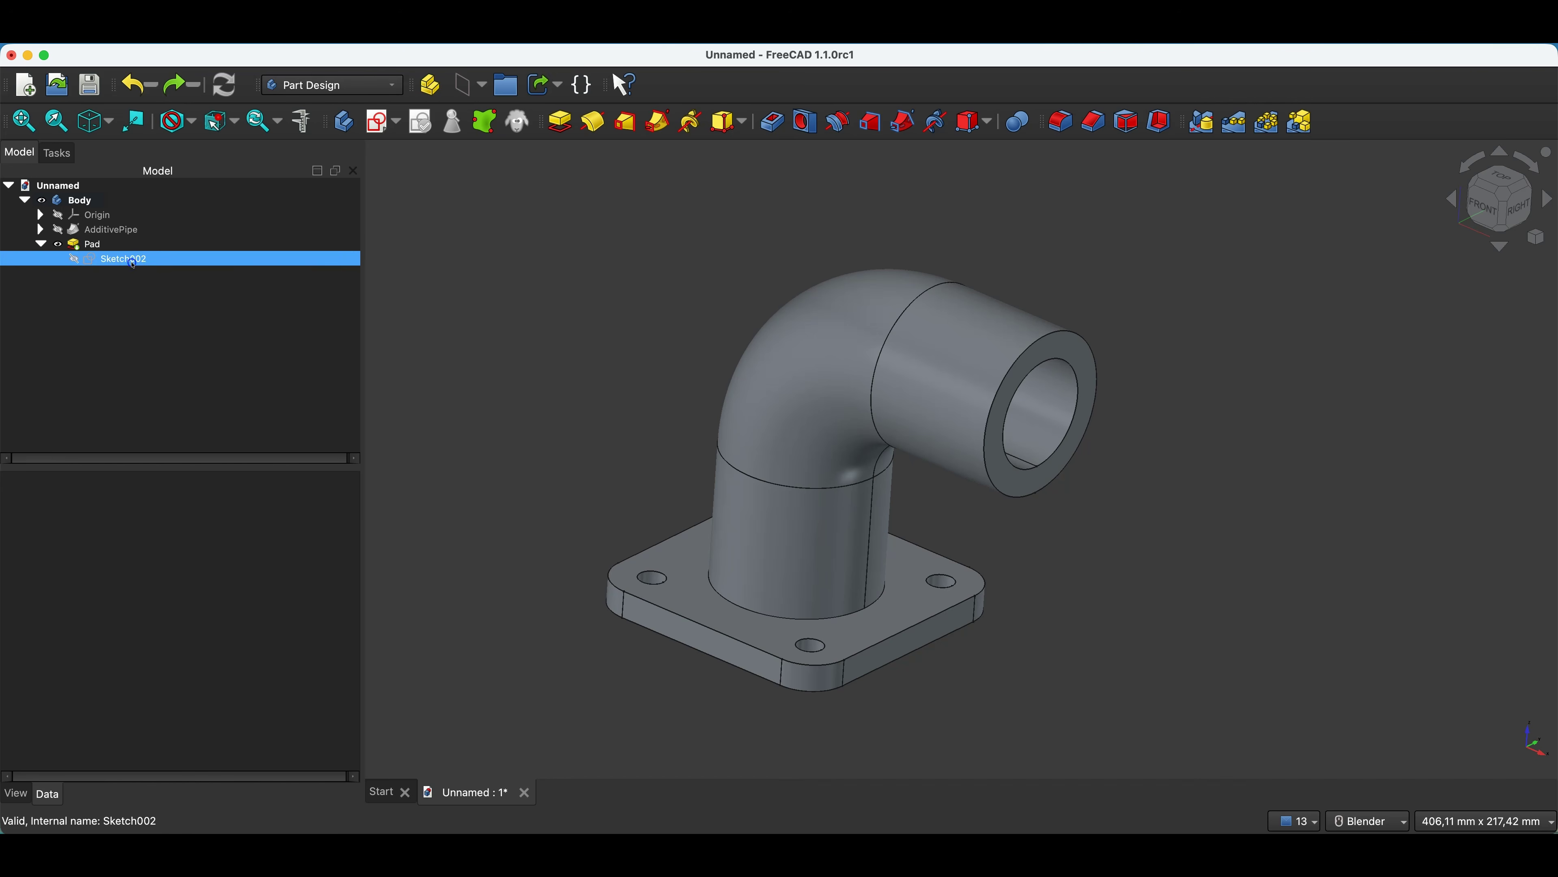
key(space)
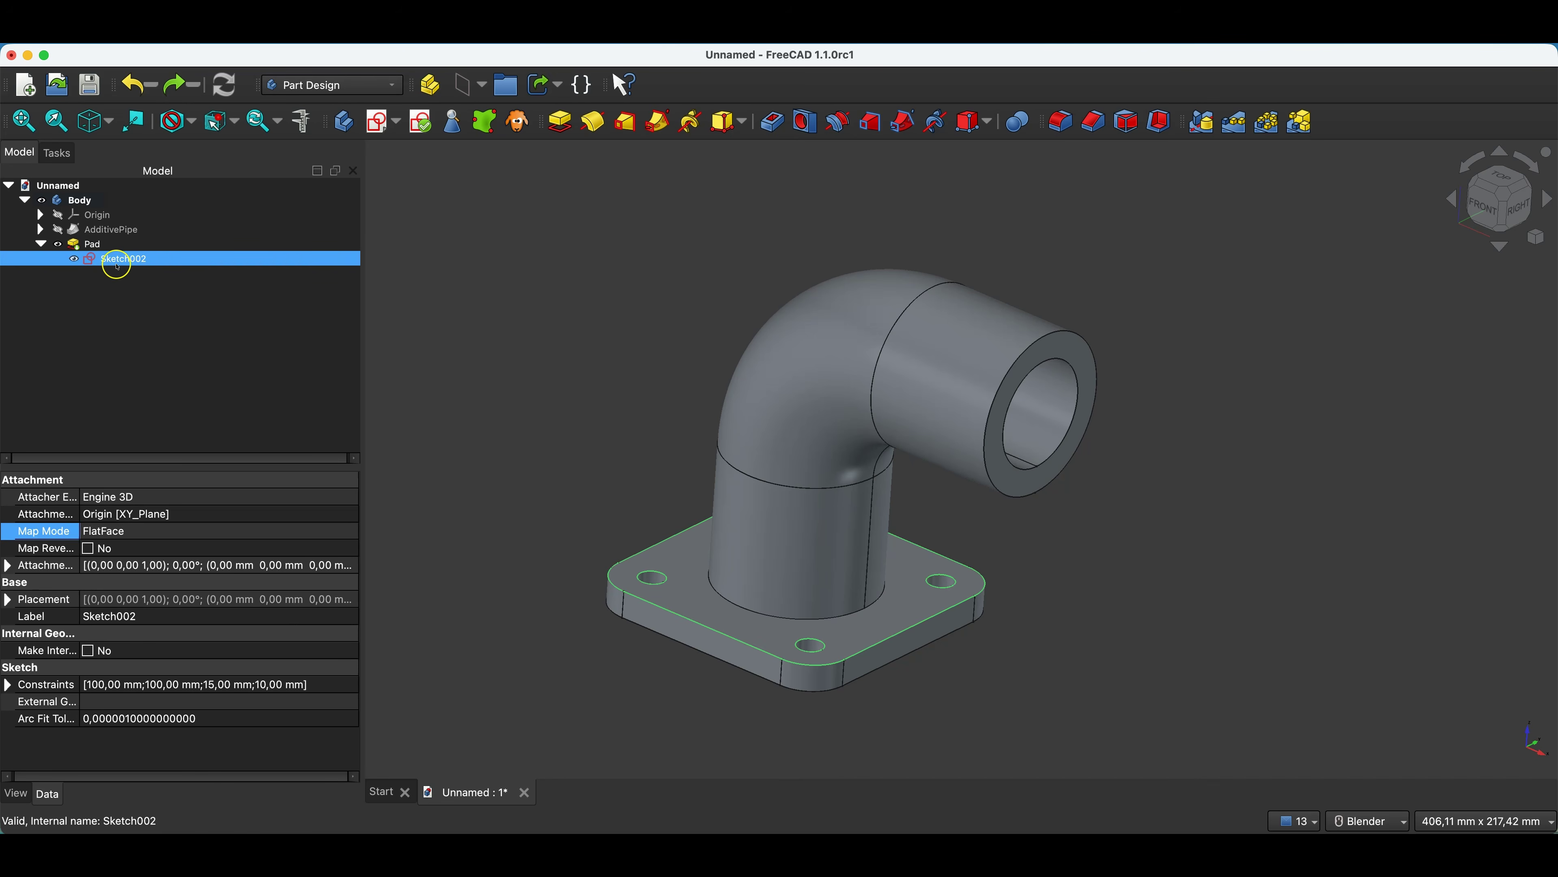
click(1111, 293)
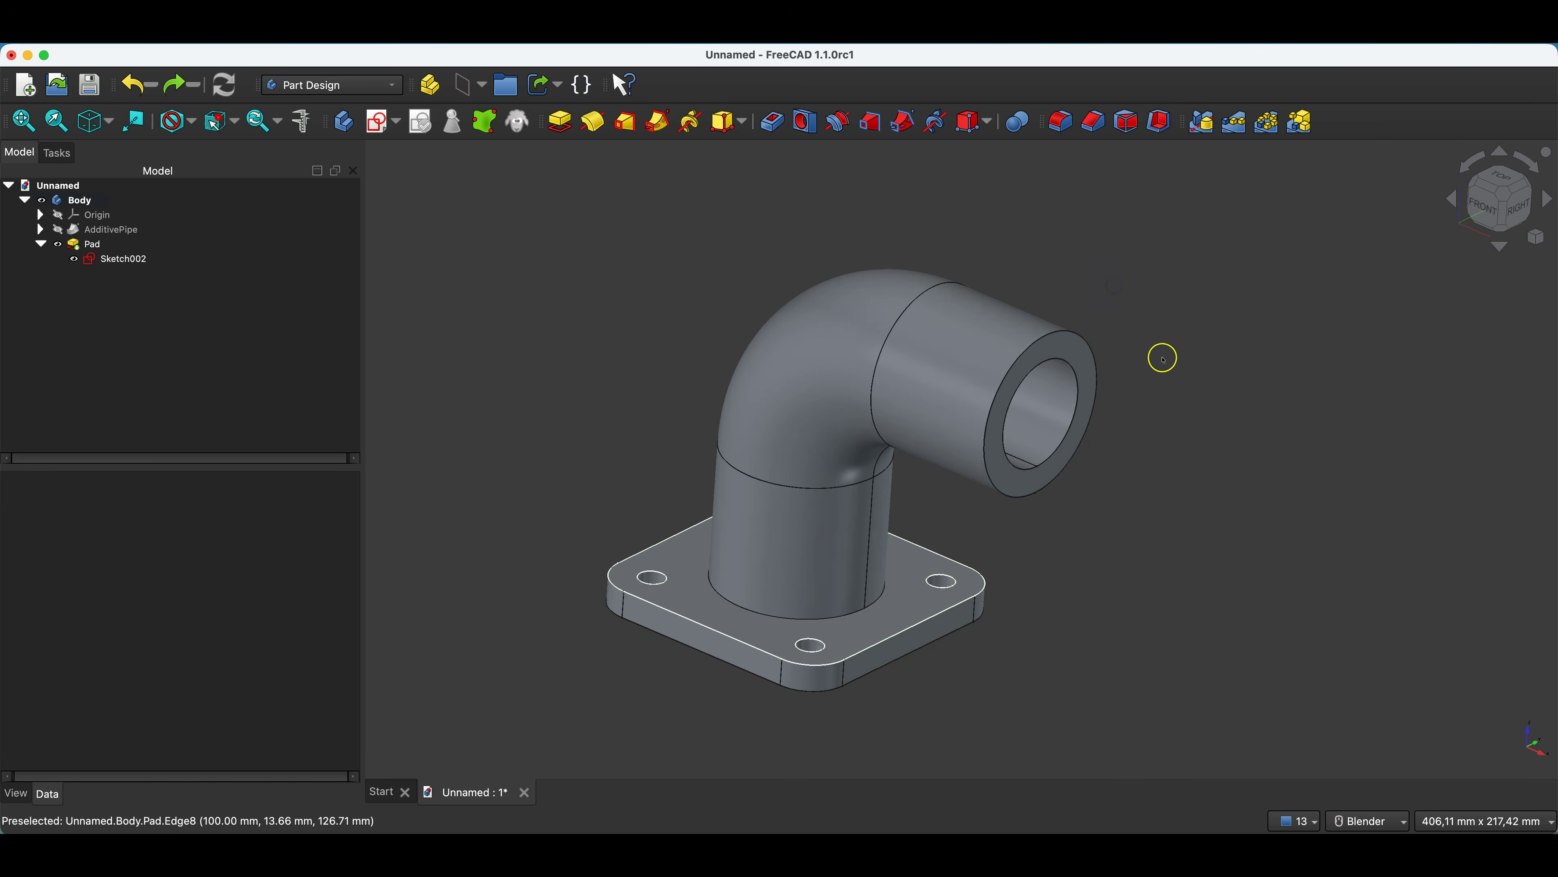
- Start a sketch on the pipe's open end face and carbon copy the base flange sketch into it, allowing the non-parallel source
click(1083, 355)
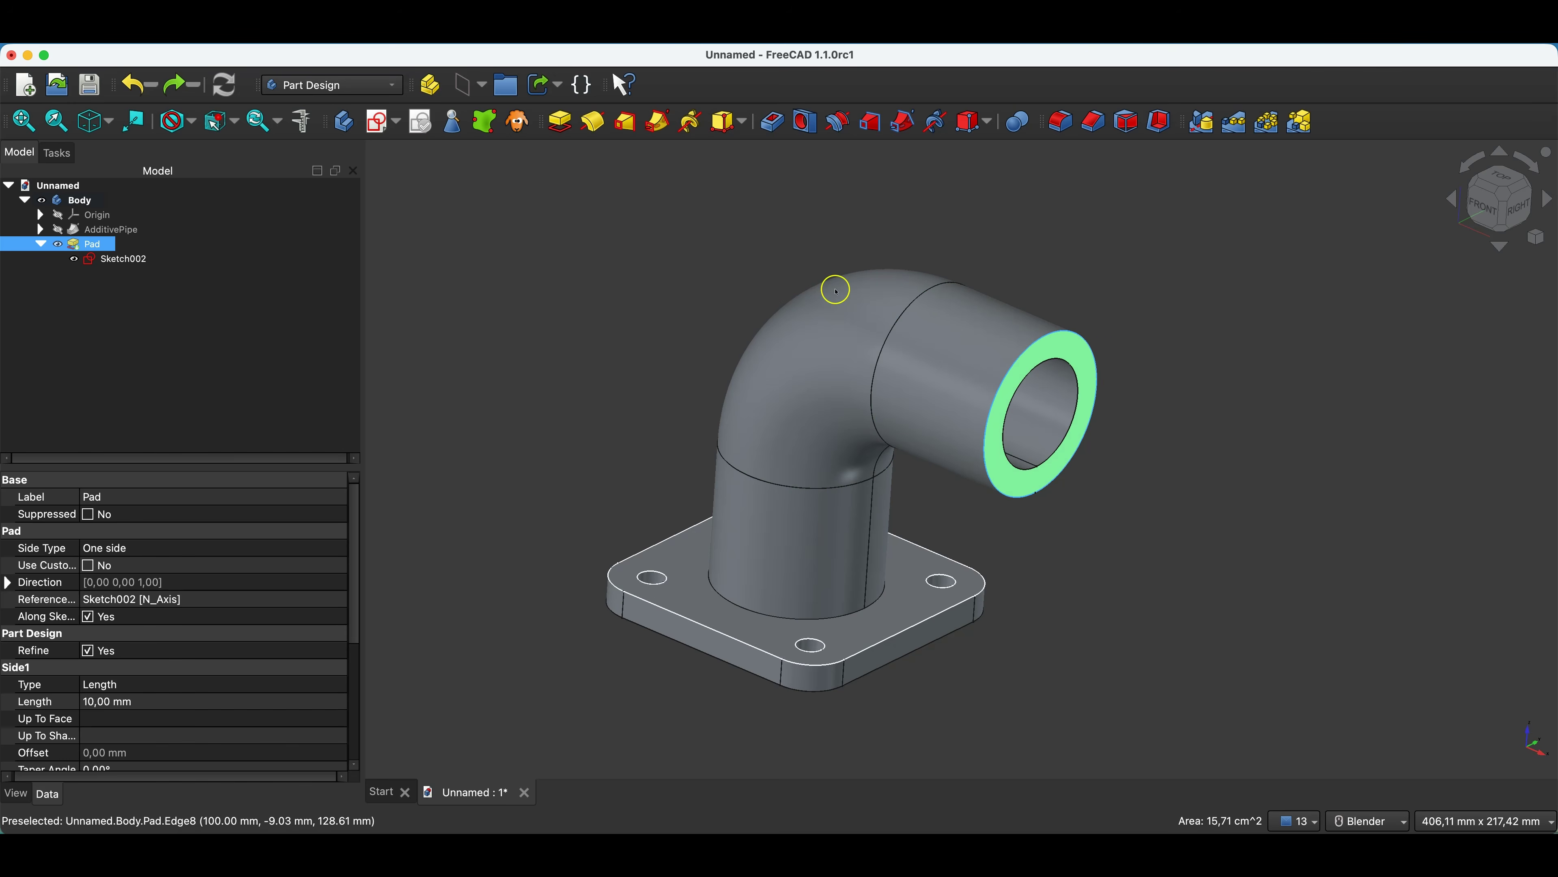
click(373, 122)
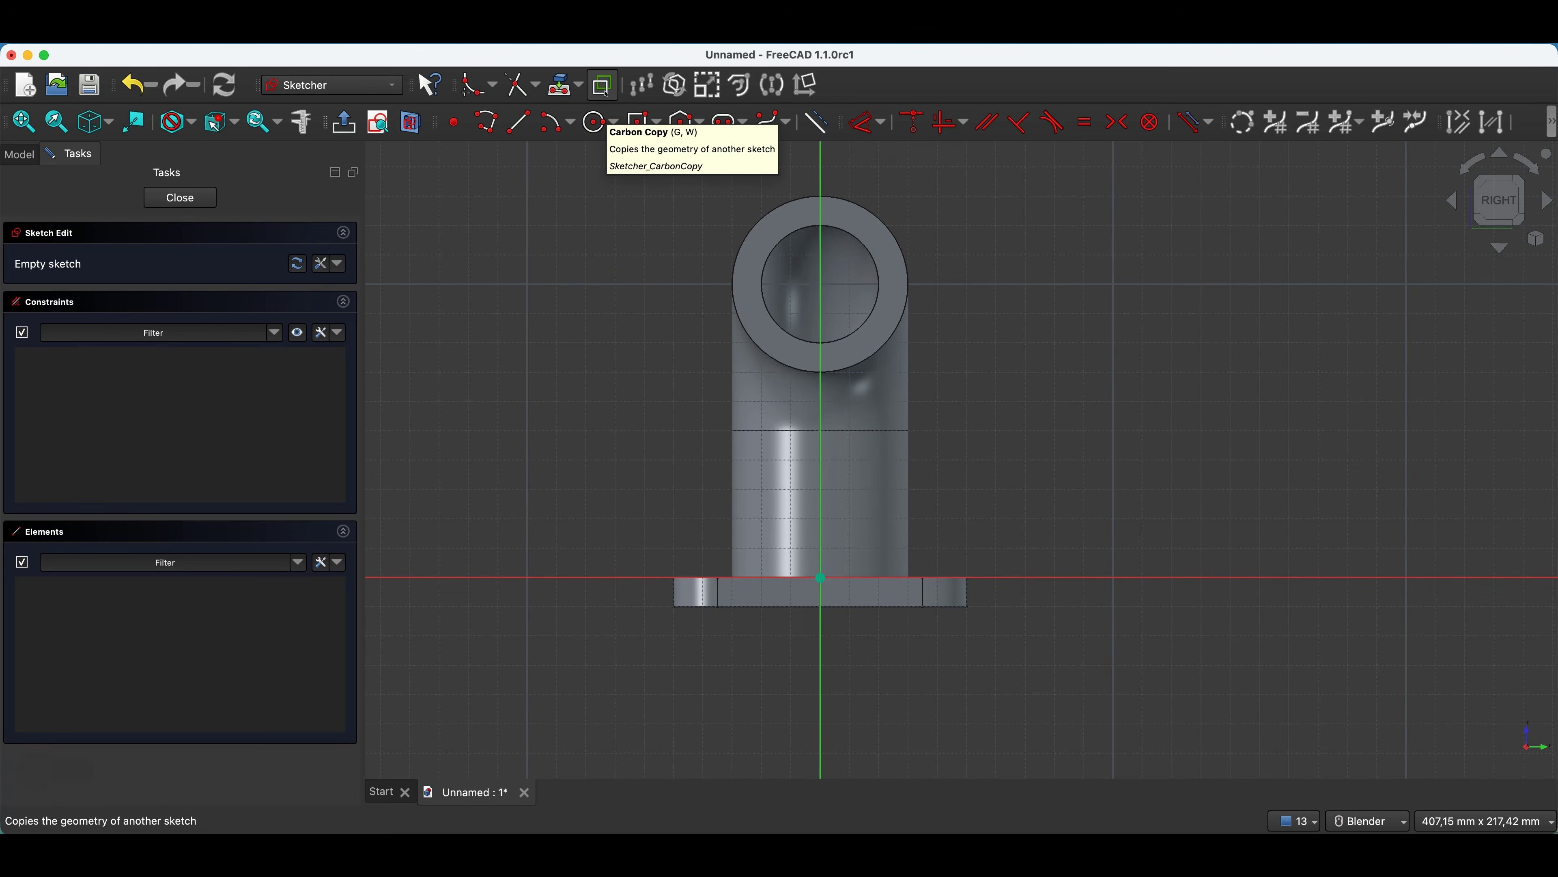
click(605, 92)
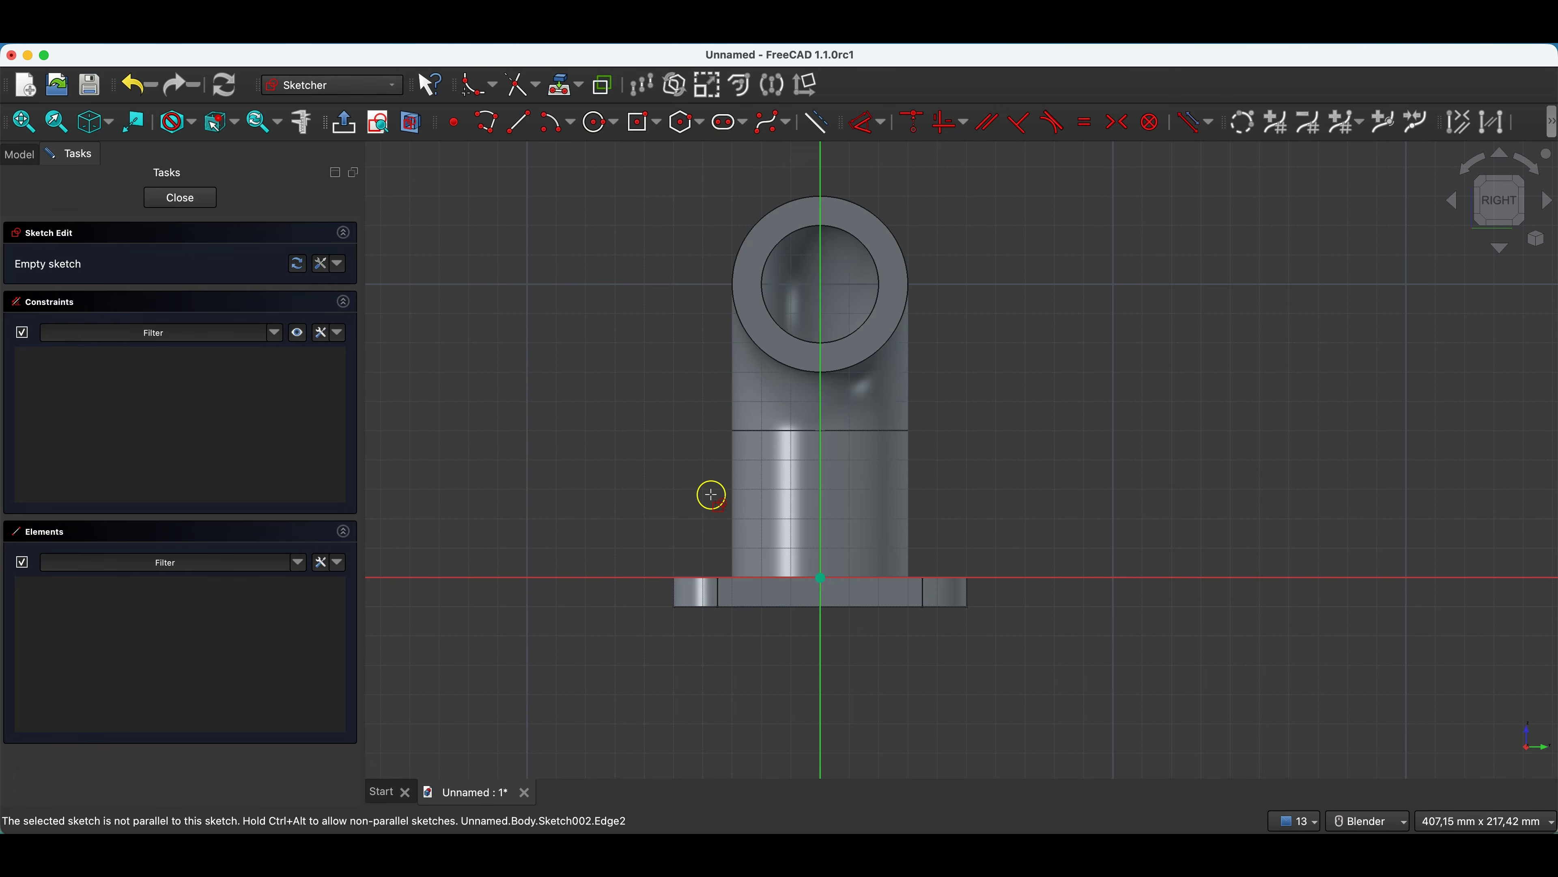
middle_drag(684, 388, 692, 415)
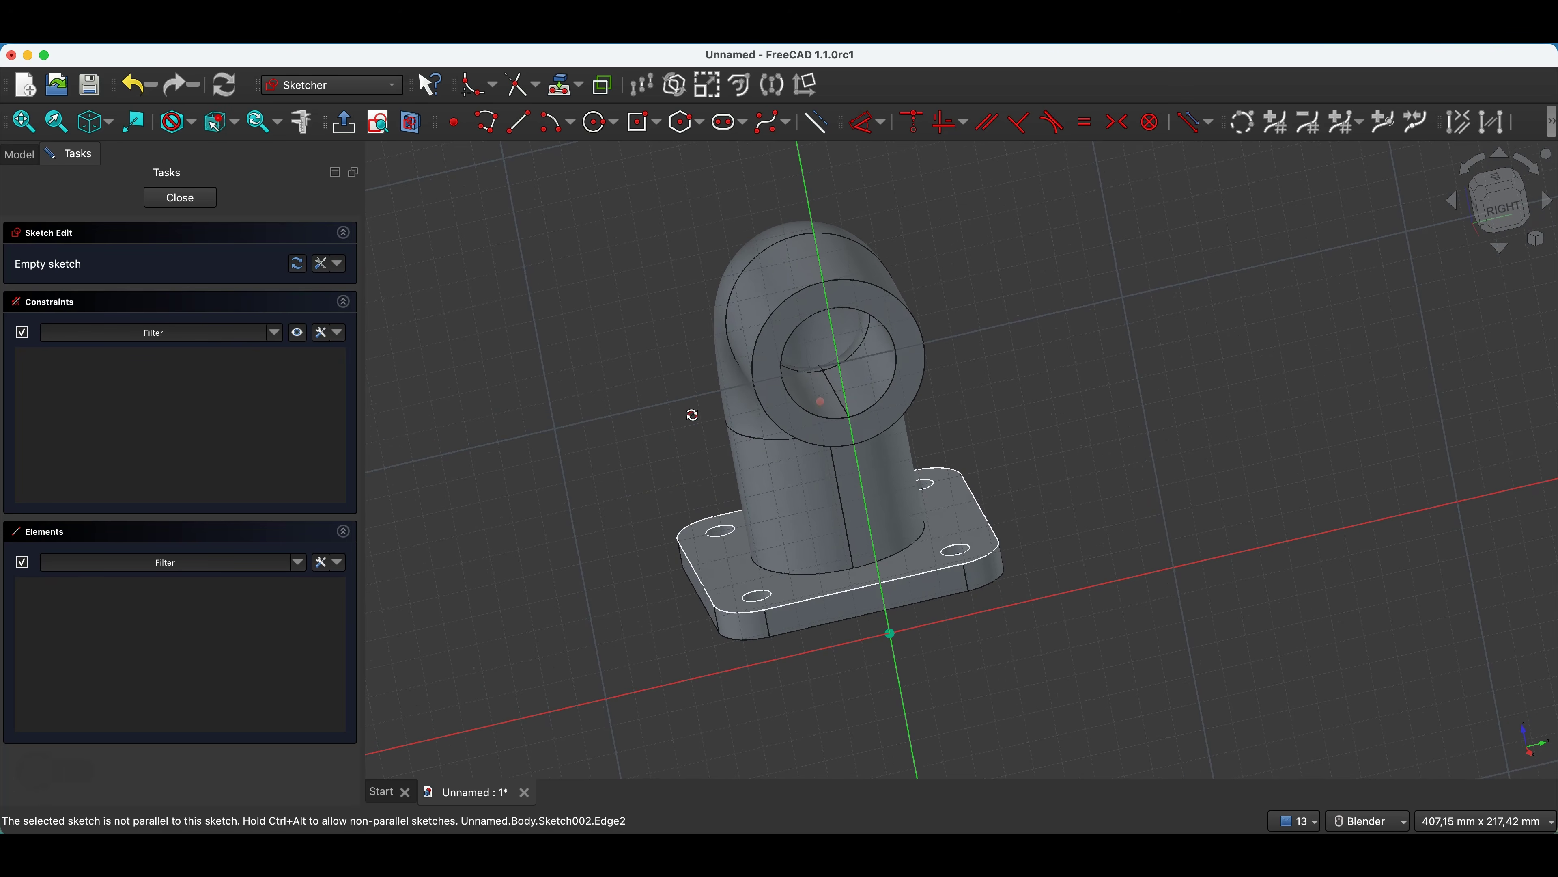
click(816, 600)
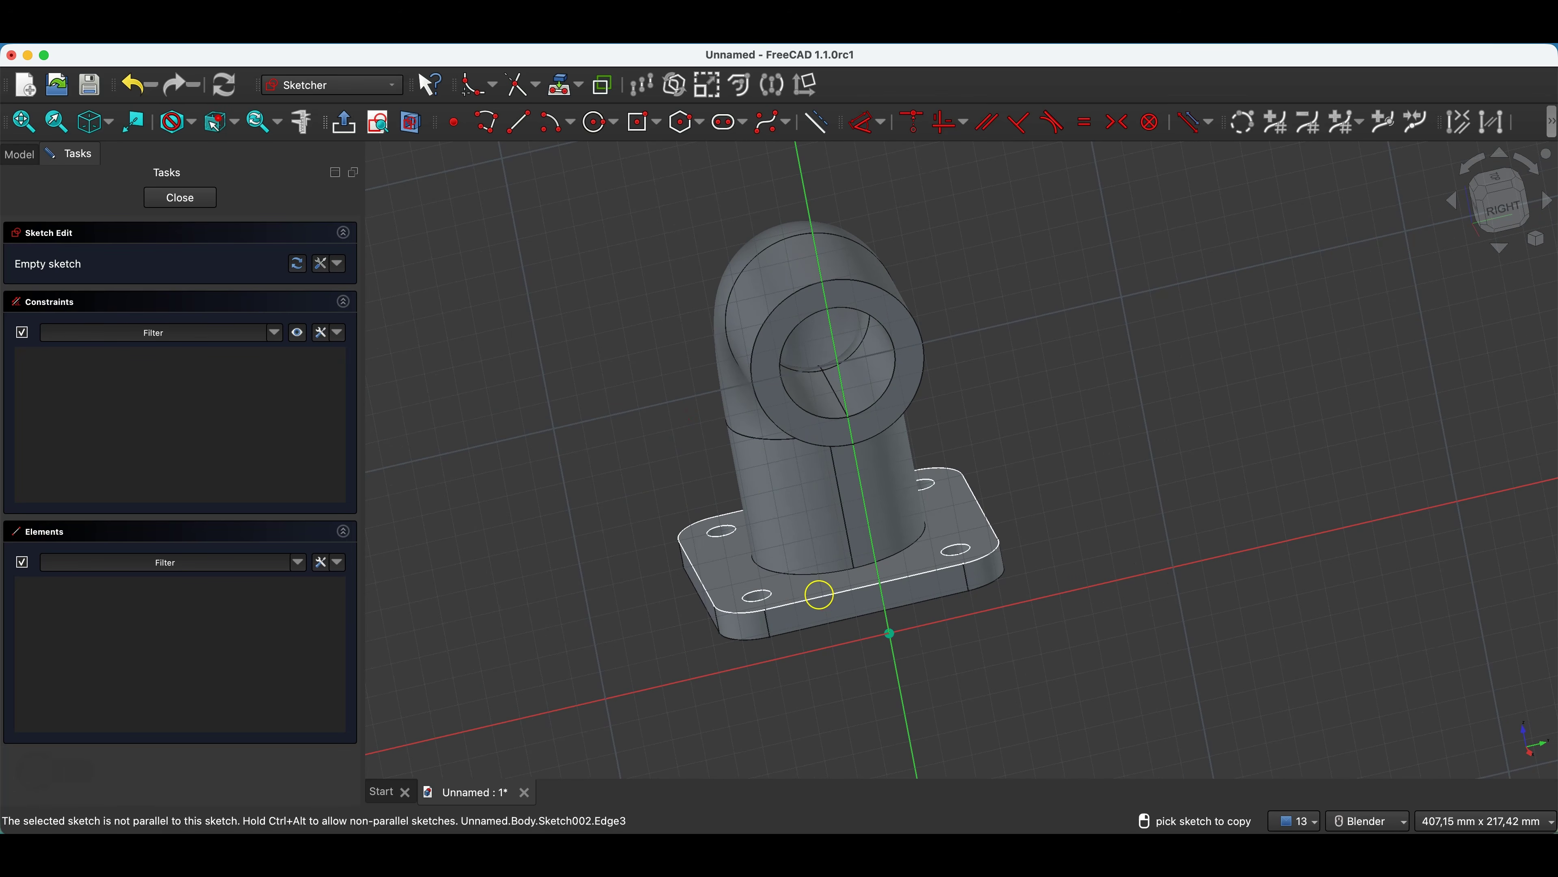
click(788, 605)
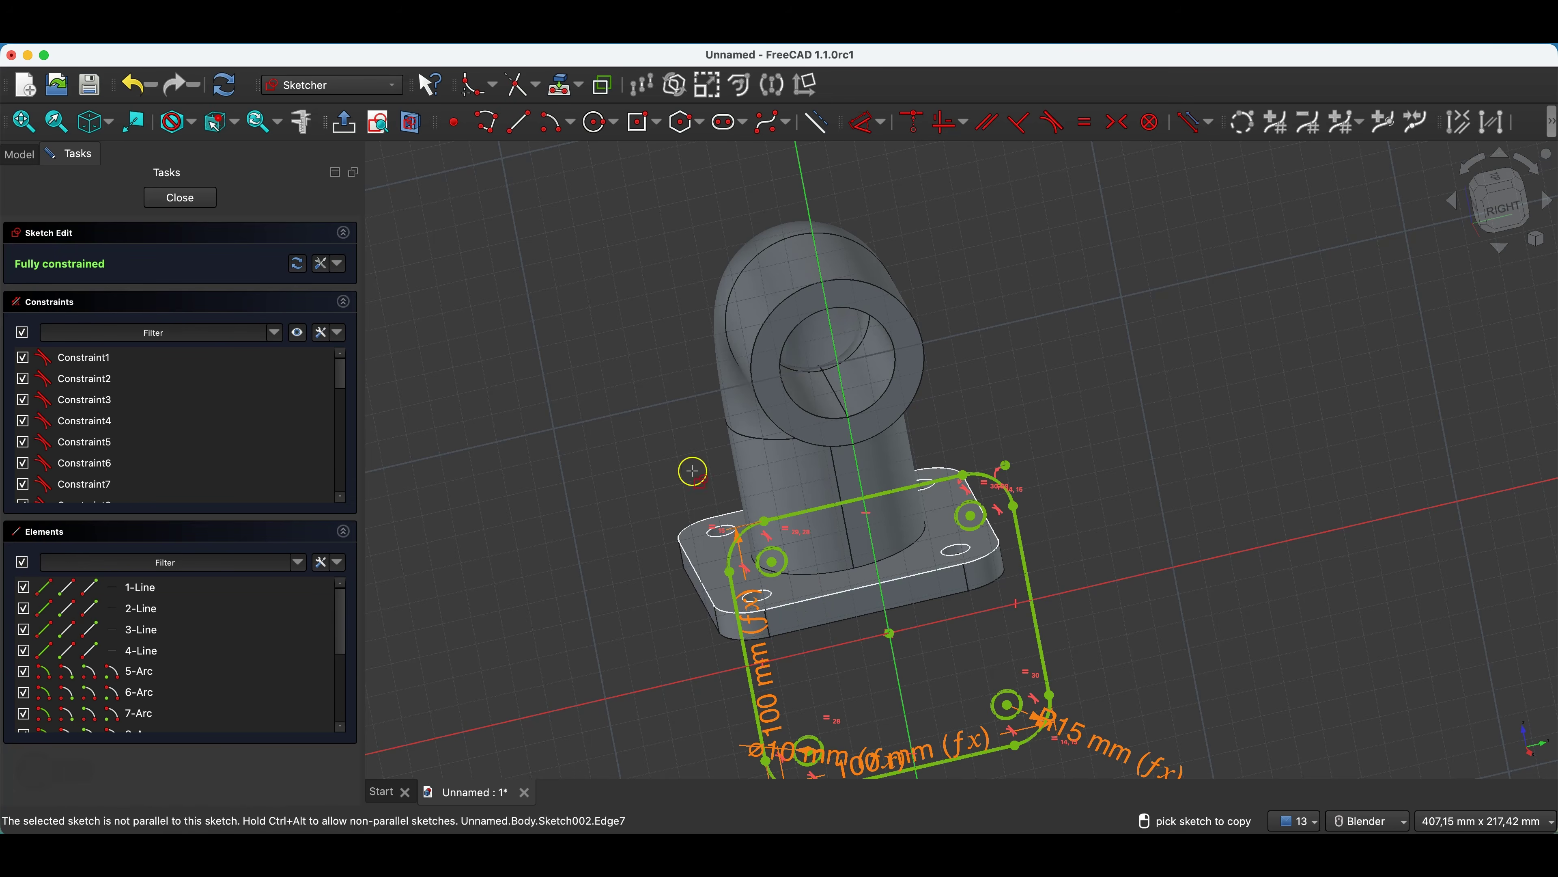
middle_drag(684, 473, 628, 399)
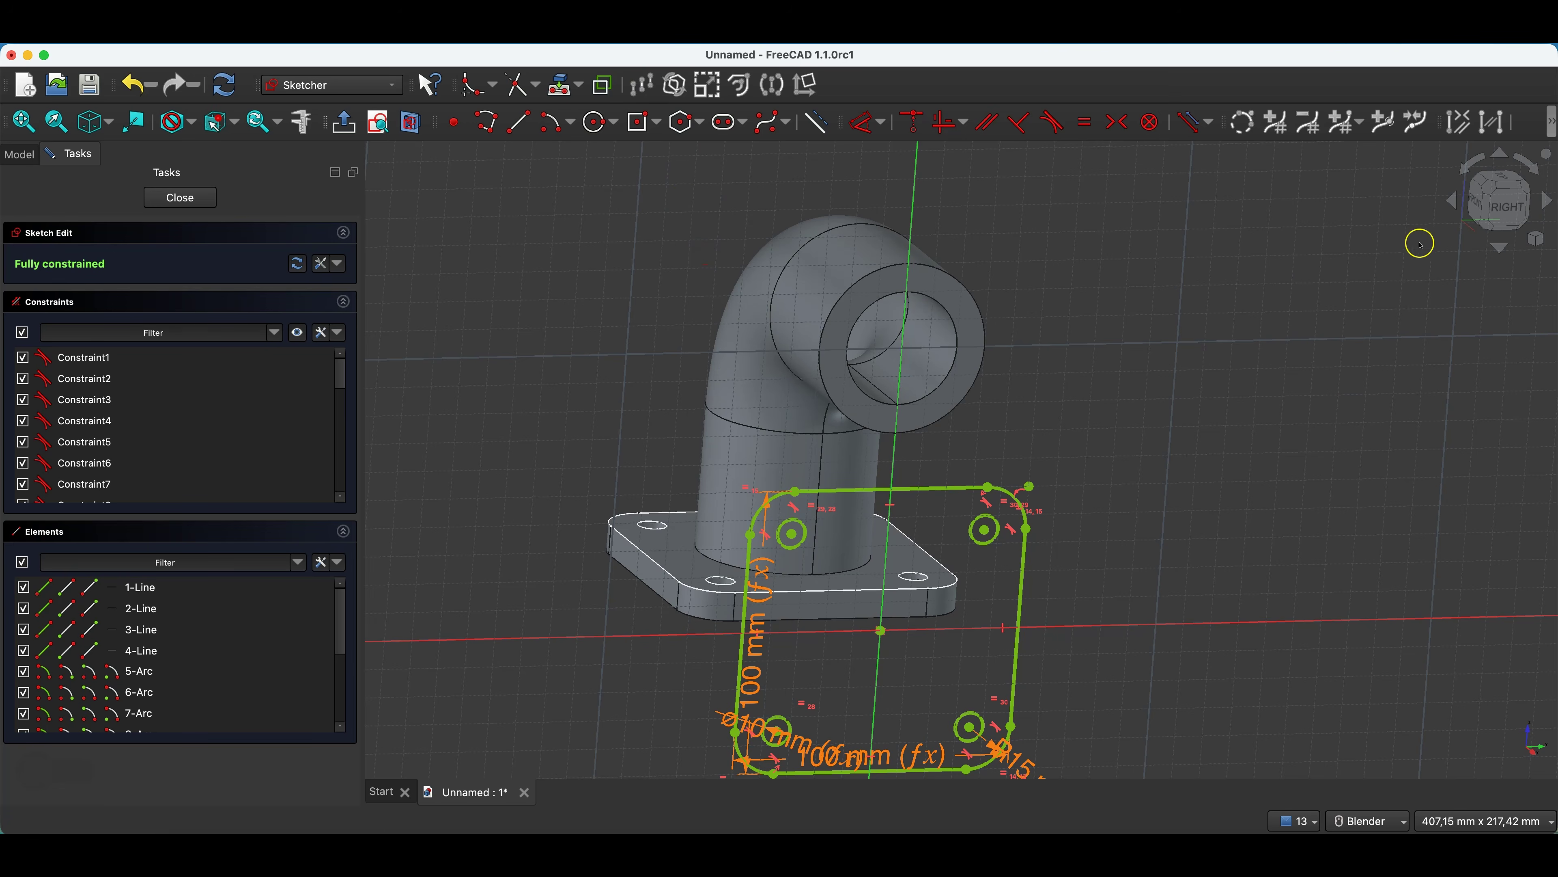
- Project the circular inner bore edge of the pipe end into the sketch as external geometry
click(1507, 214)
middle_drag(590, 548, 957, 593)
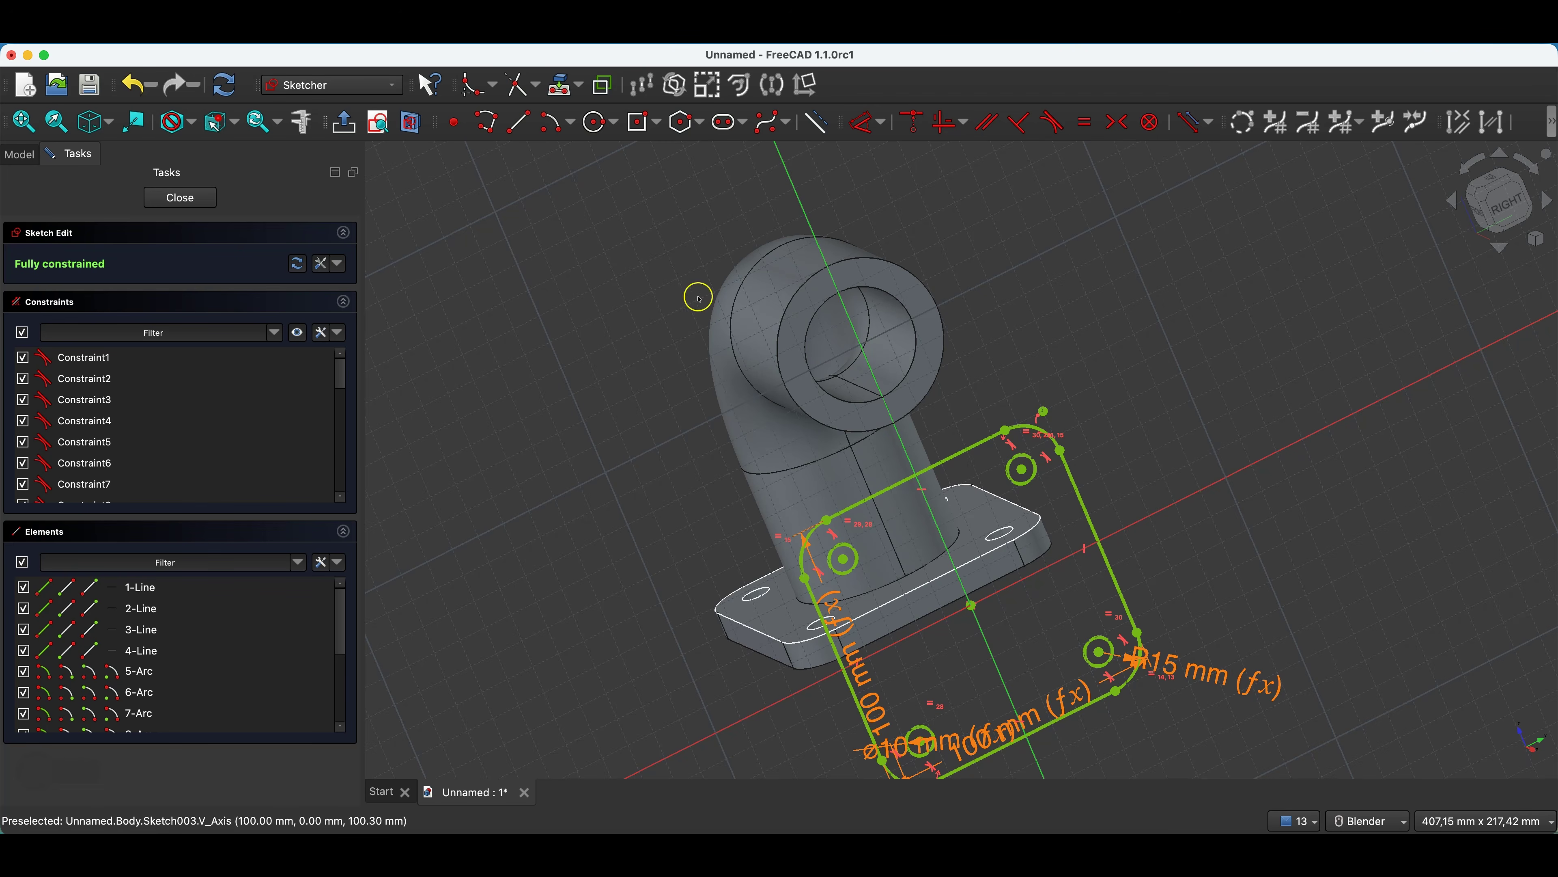
click(562, 85)
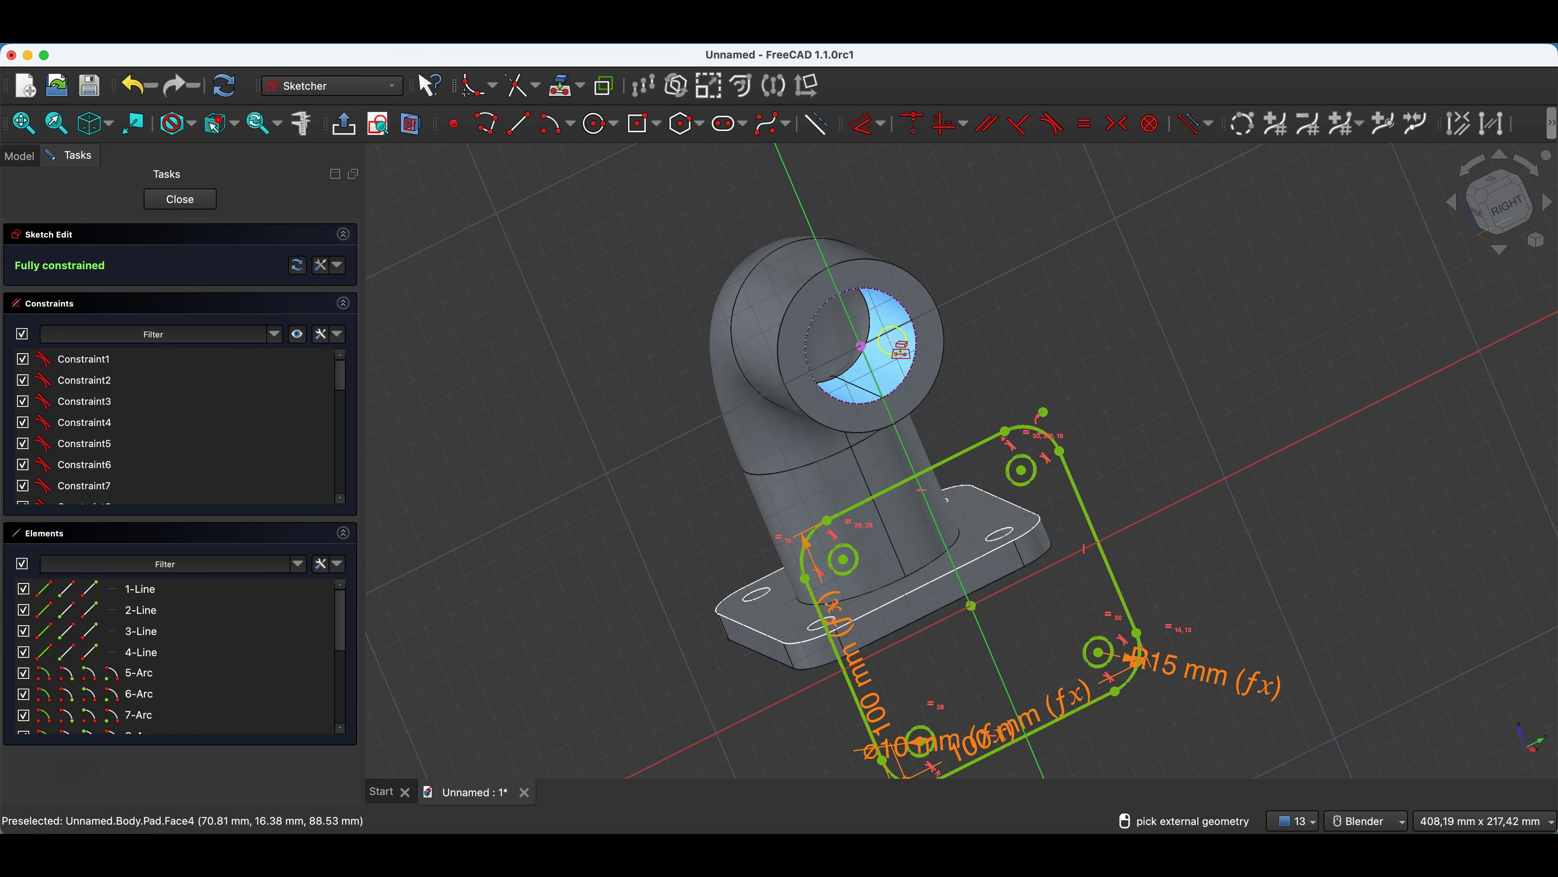
right_click(1180, 330)
click(1501, 212)
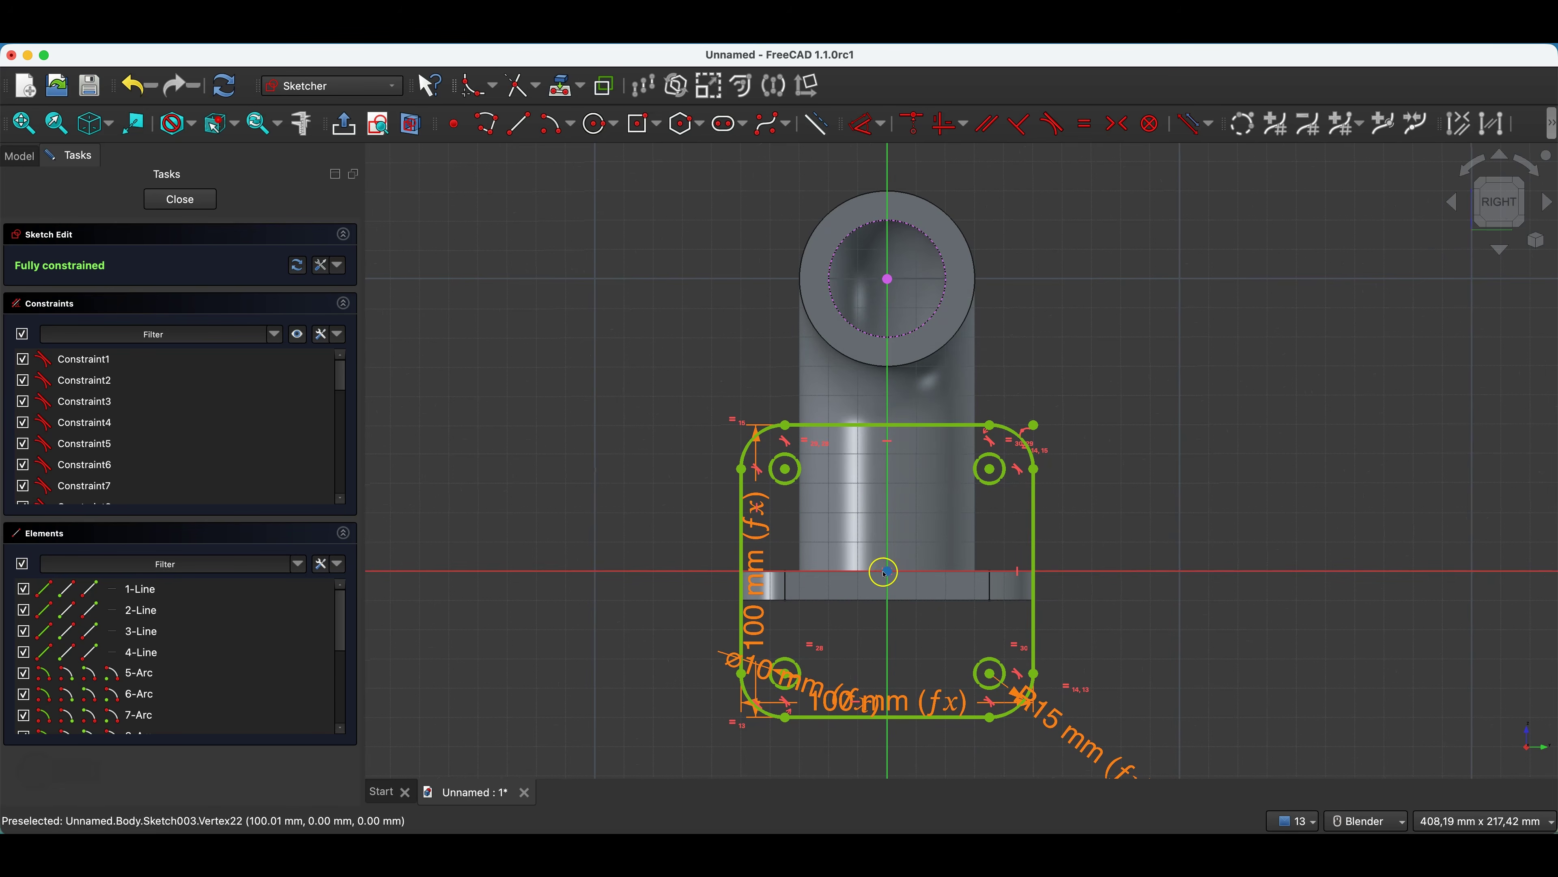
- Delete the symmetry constraint tying the copied flange profile to the origin and move the profile up around the pipe opening
click(887, 572)
click(893, 575)
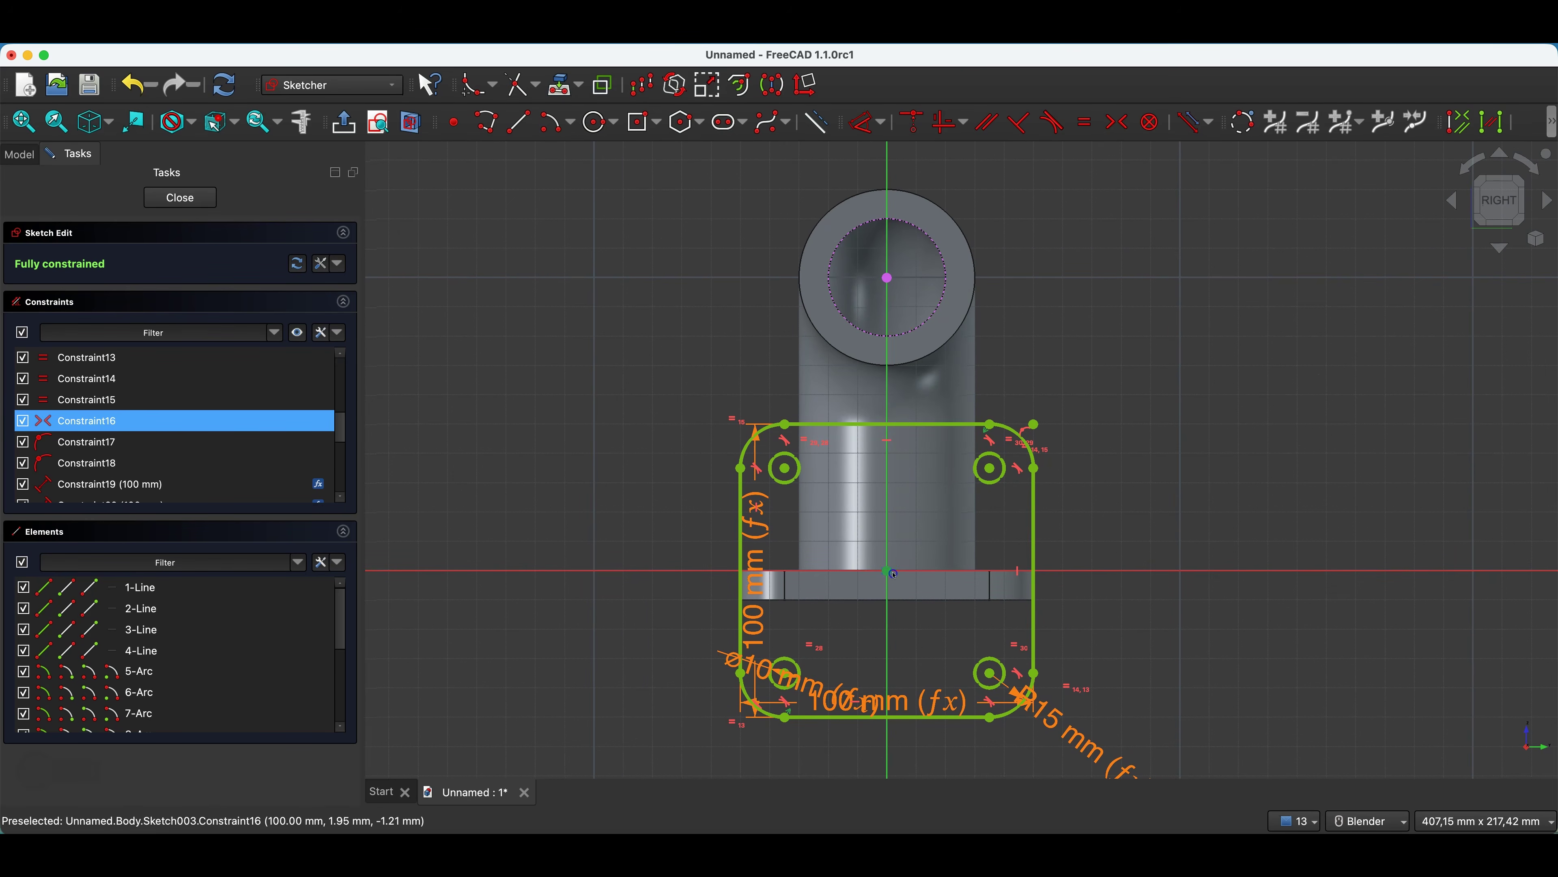
click(899, 552)
click(890, 564)
click(890, 564)
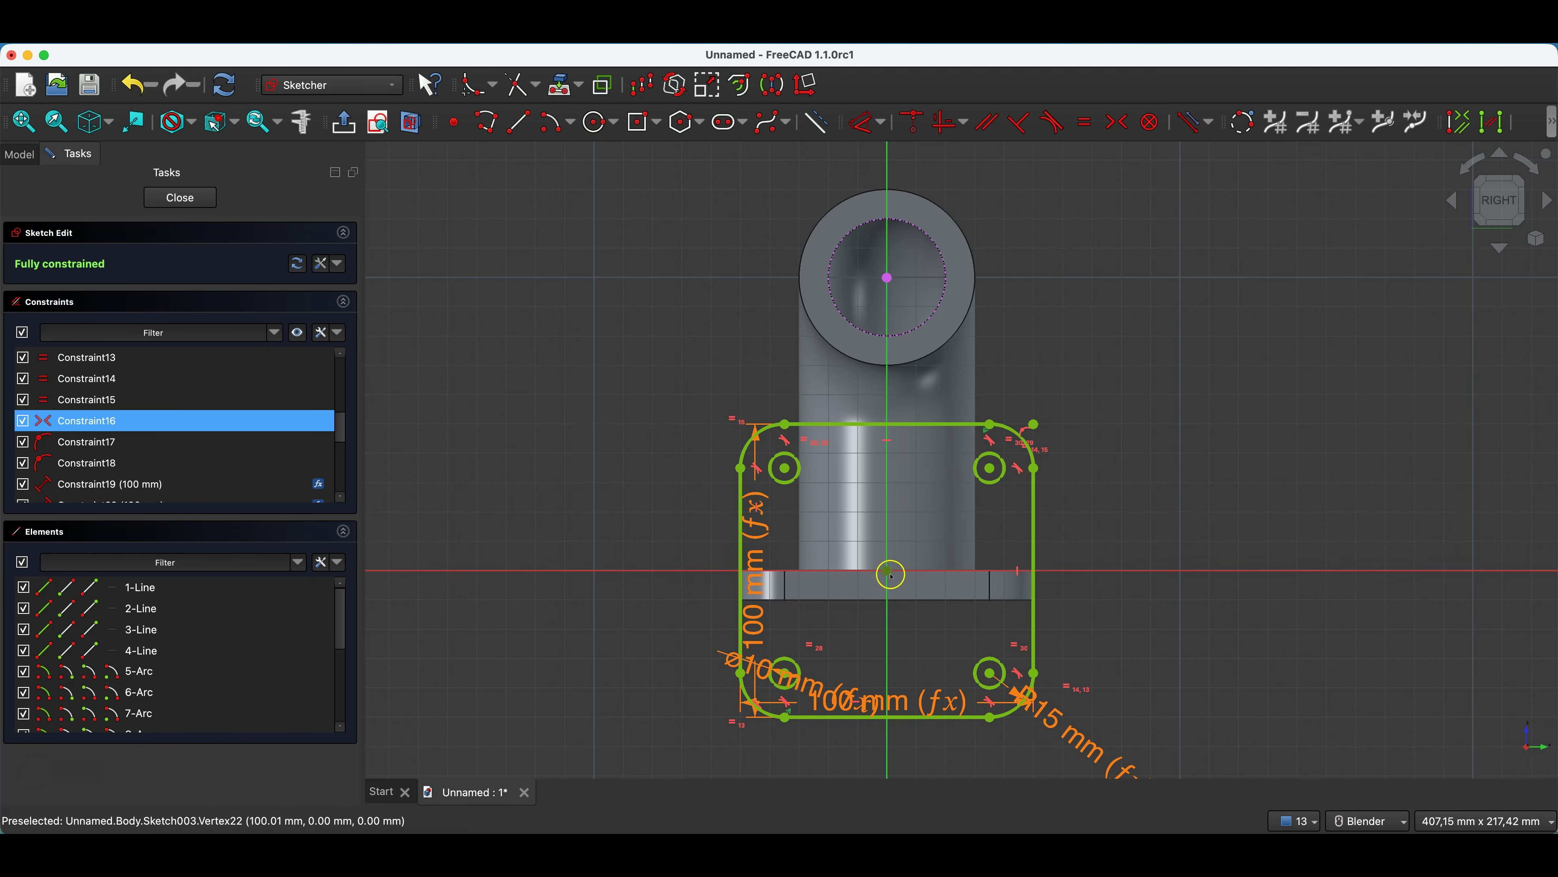
right_click(94, 424)
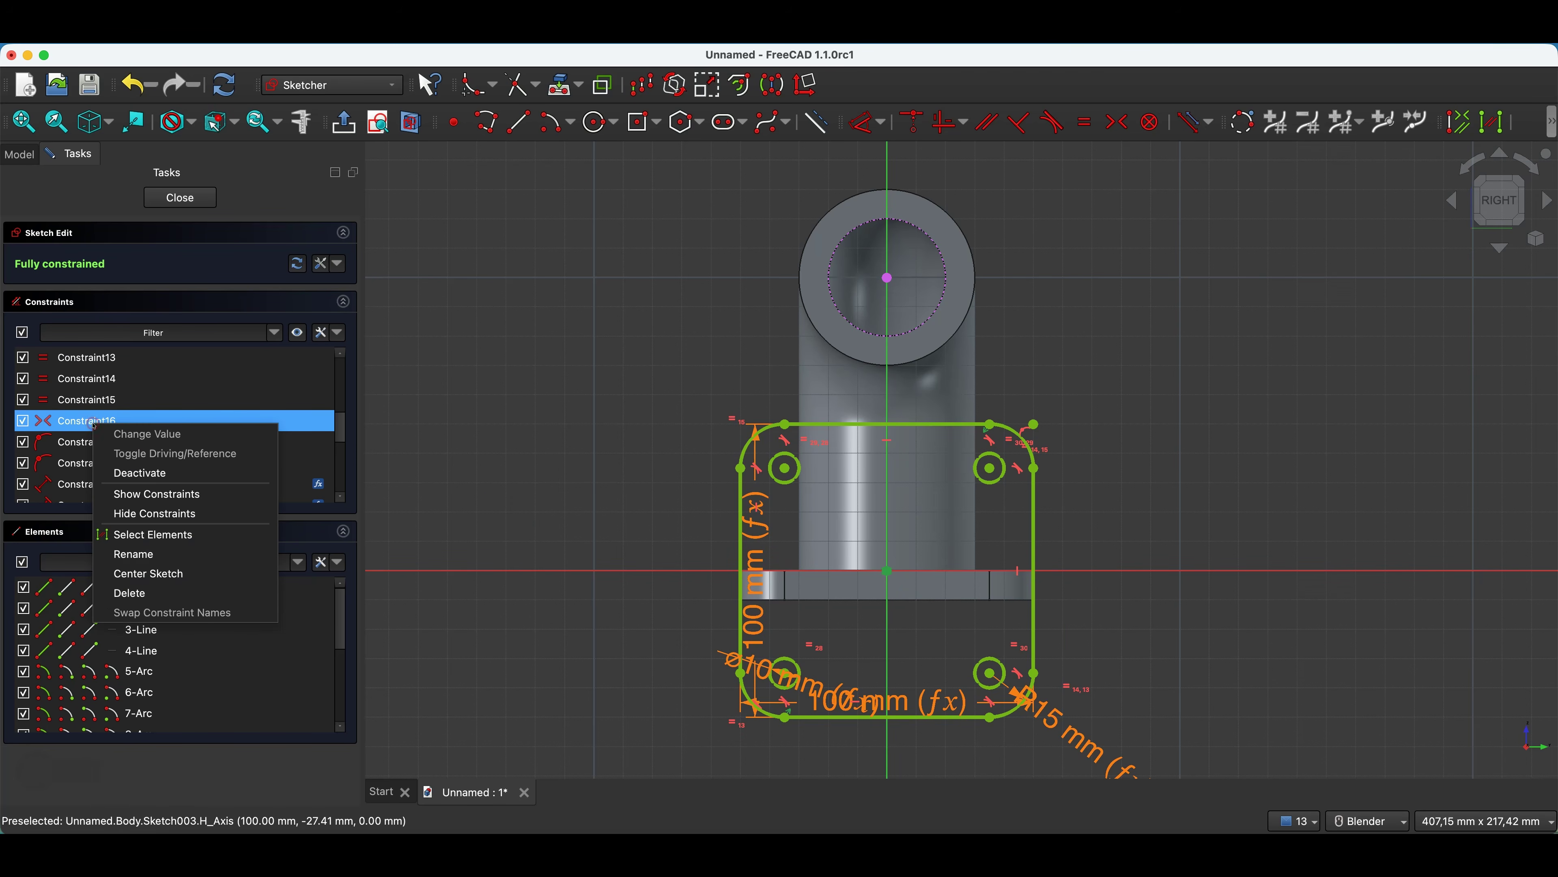
click(138, 592)
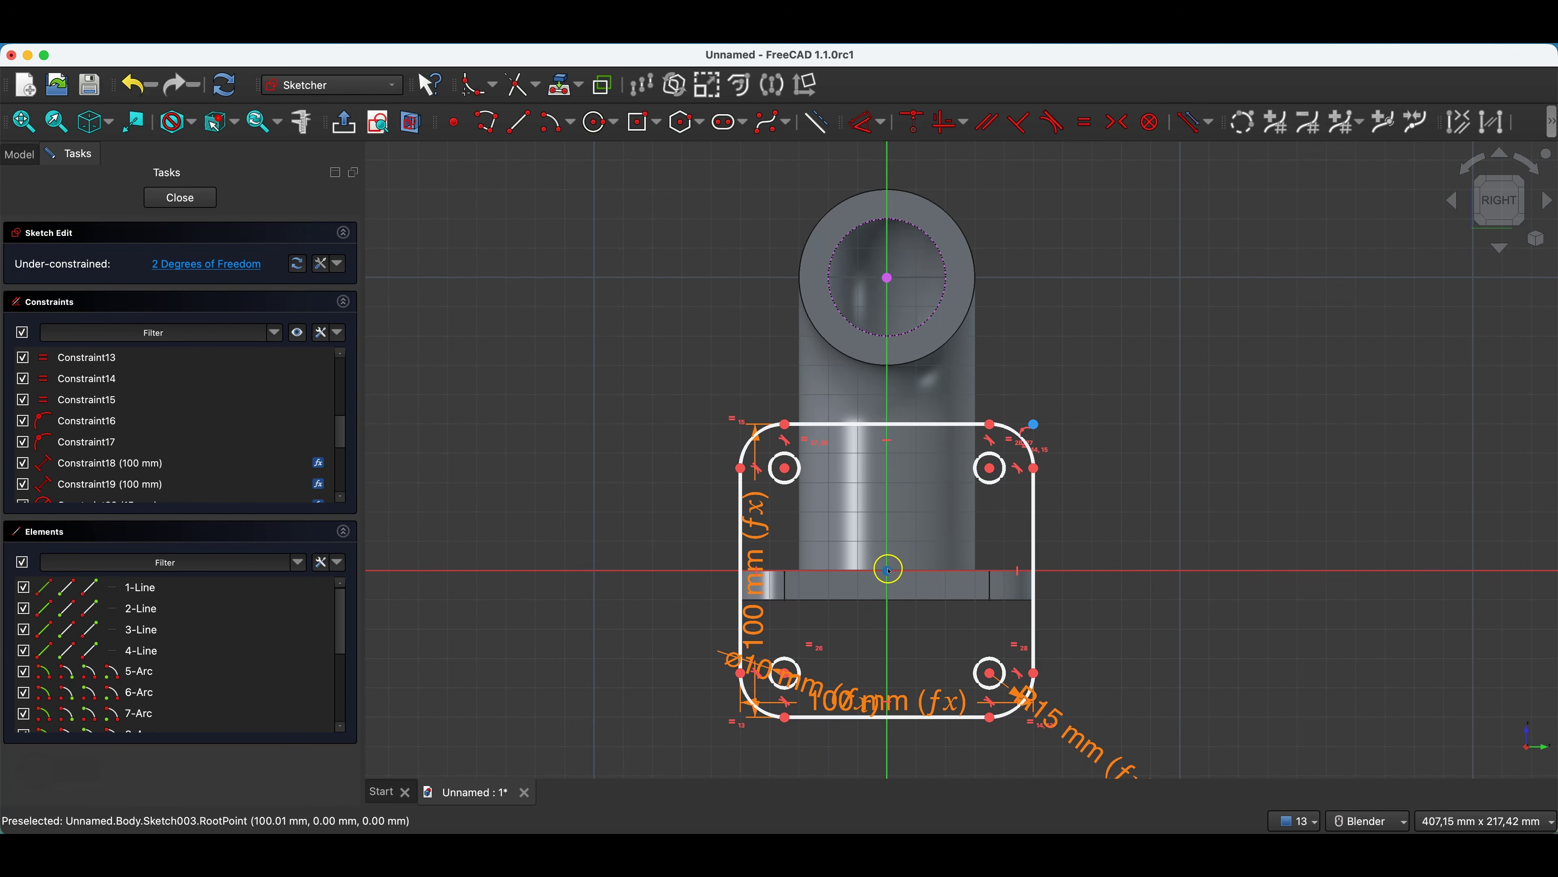
mouse_move(900, 424)
mouse_down()
mouse_move(923, 352)
mouse_move(916, 147)
mouse_move(919, 160)
mouse_up()
- Try to constrain the upper-left and lower-right hole centers symmetric about the bore center, then clear the selection
click(793, 203)
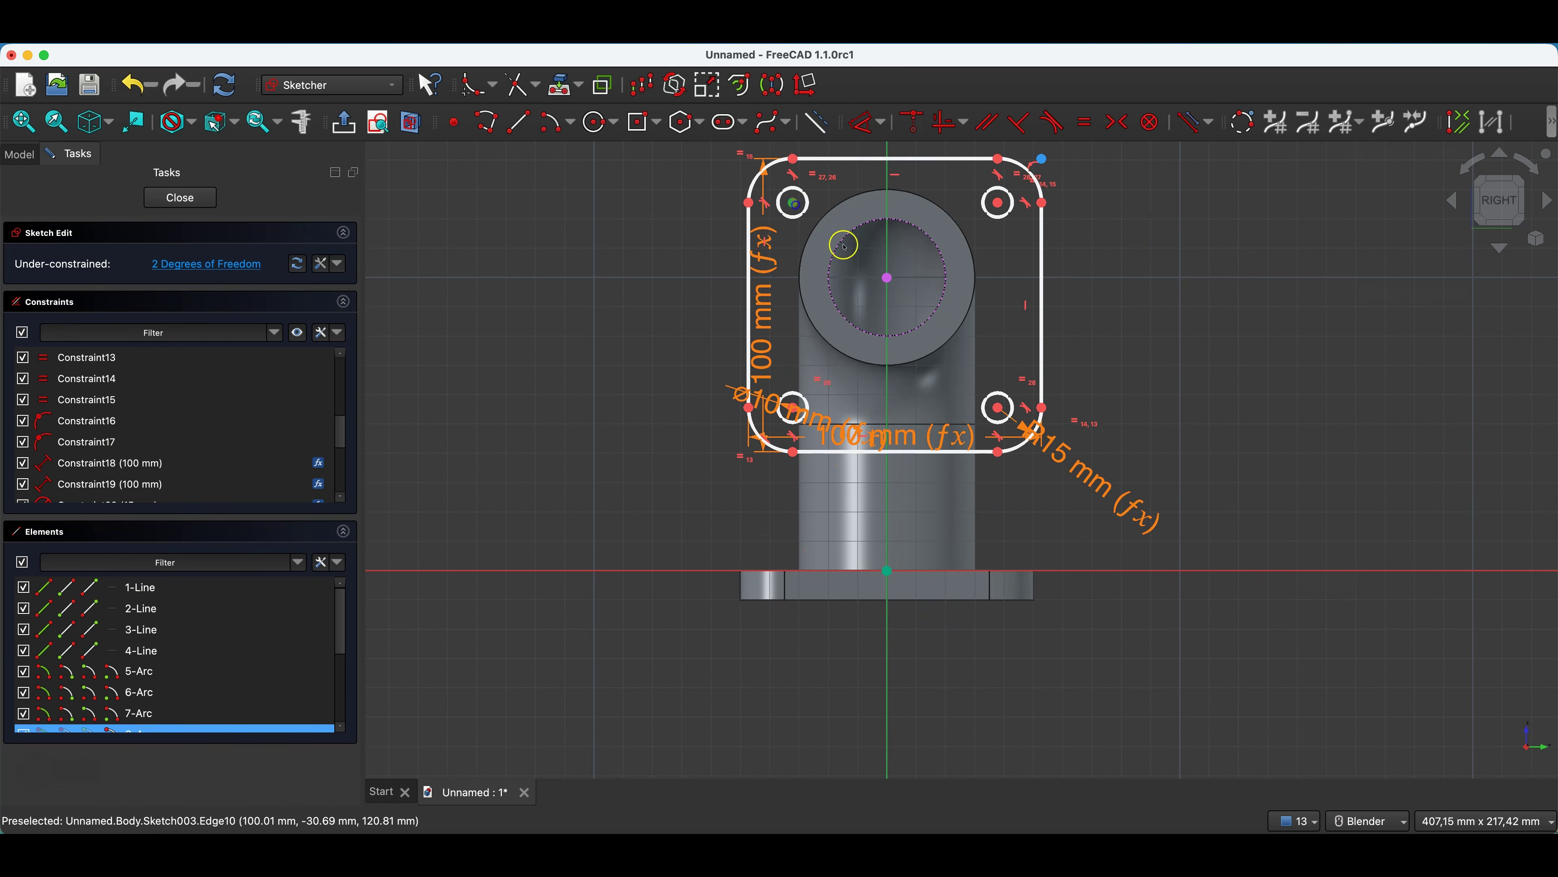
click(998, 407)
click(888, 278)
click(1107, 130)
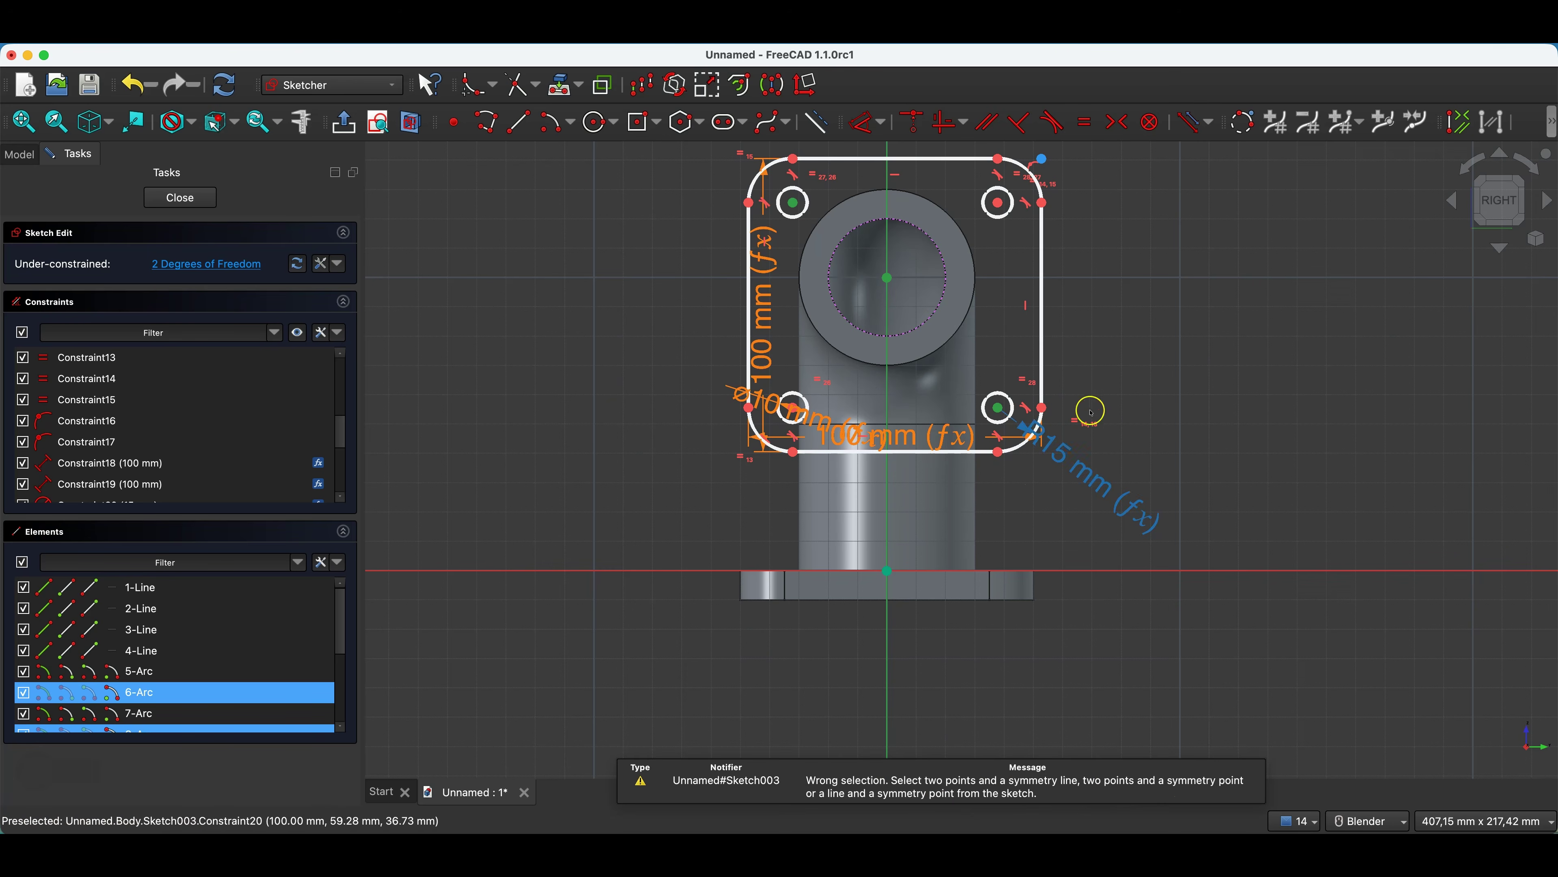
click(1090, 376)
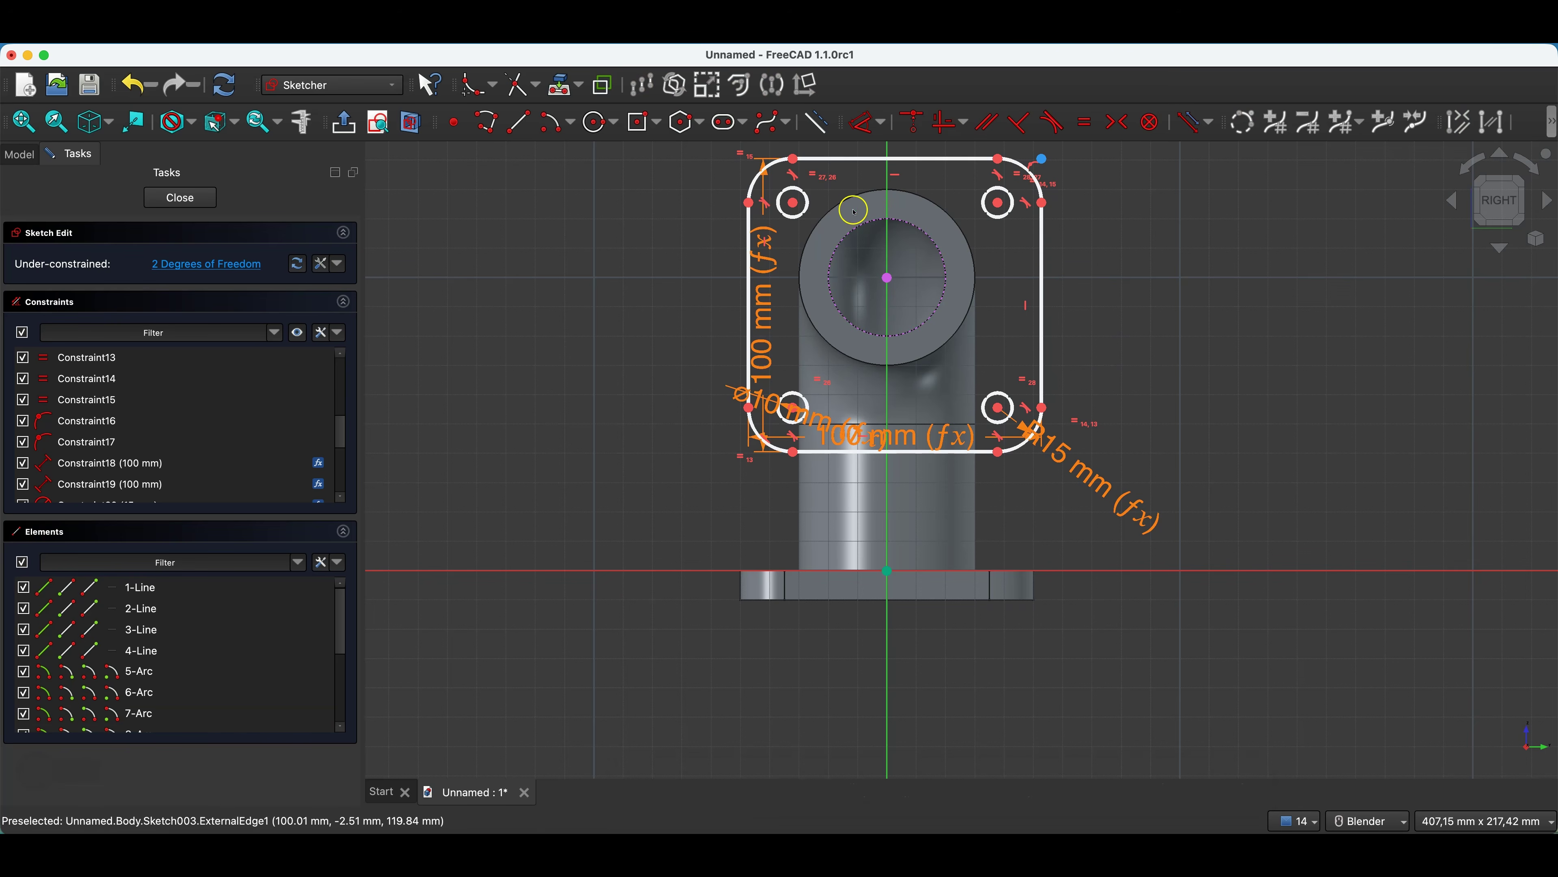
- Constrain the upper-left and lower-right hole centers symmetric about the projected bore's center and close the sketch
click(793, 204)
click(999, 408)
click(887, 278)
click(1134, 121)
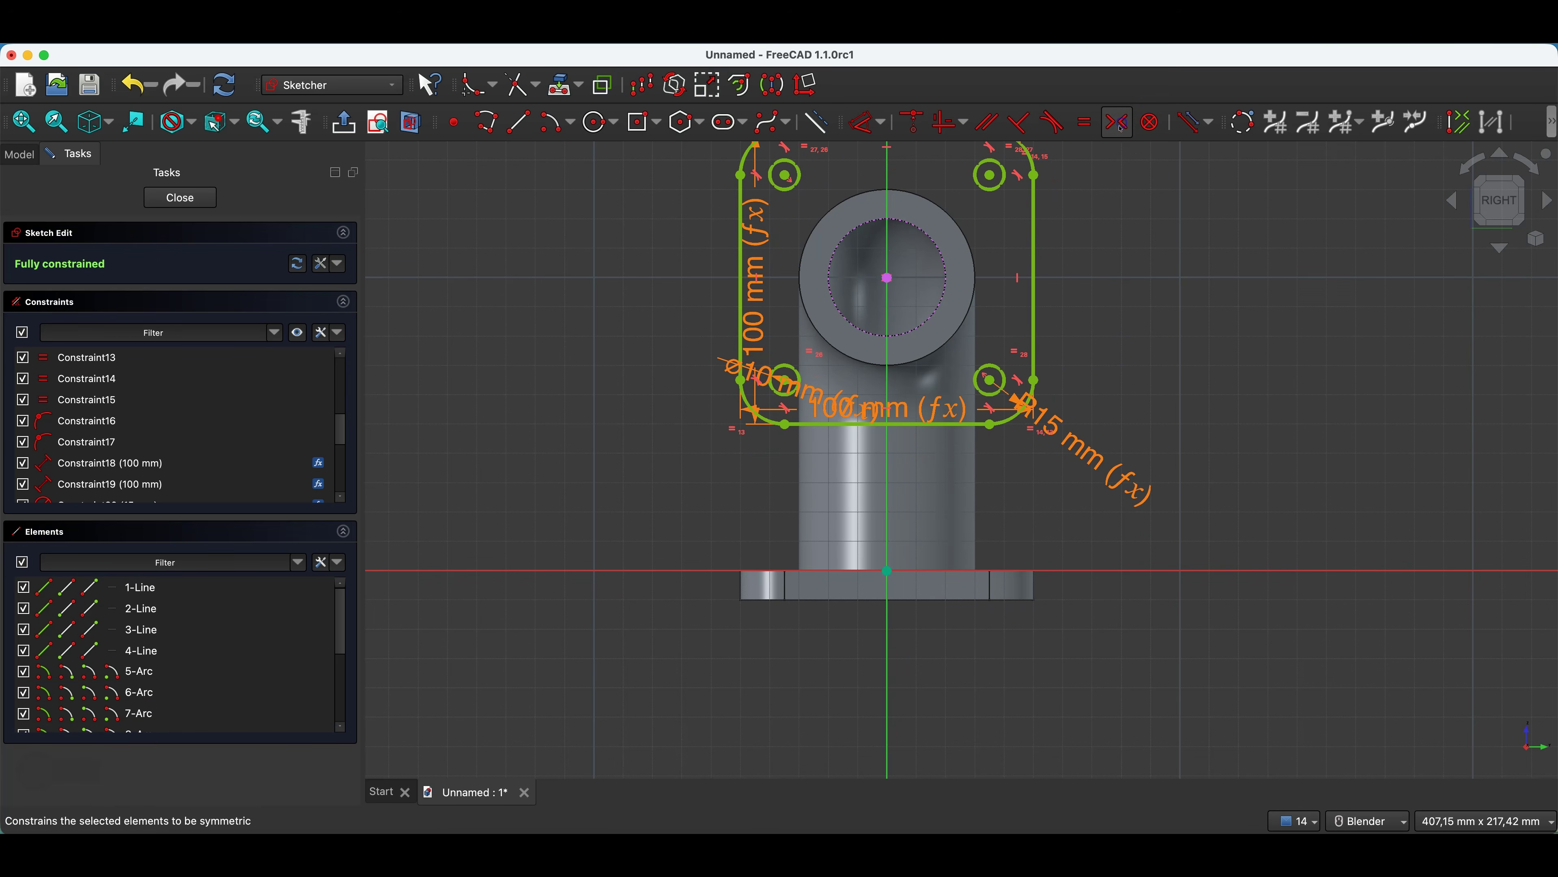
scroll(939, 567, down, 1)
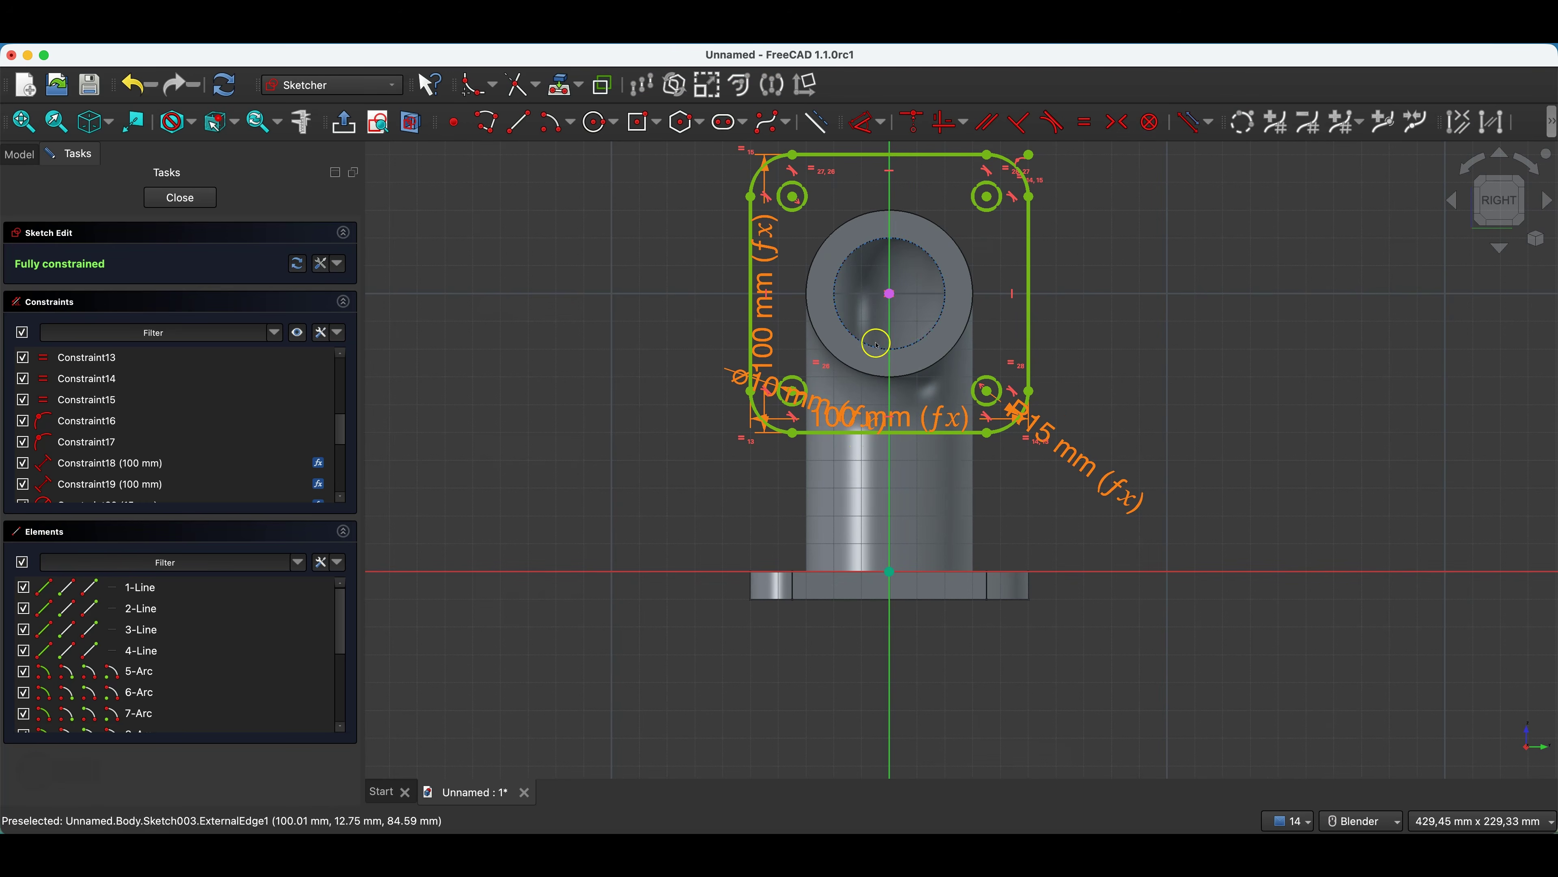
click(205, 201)
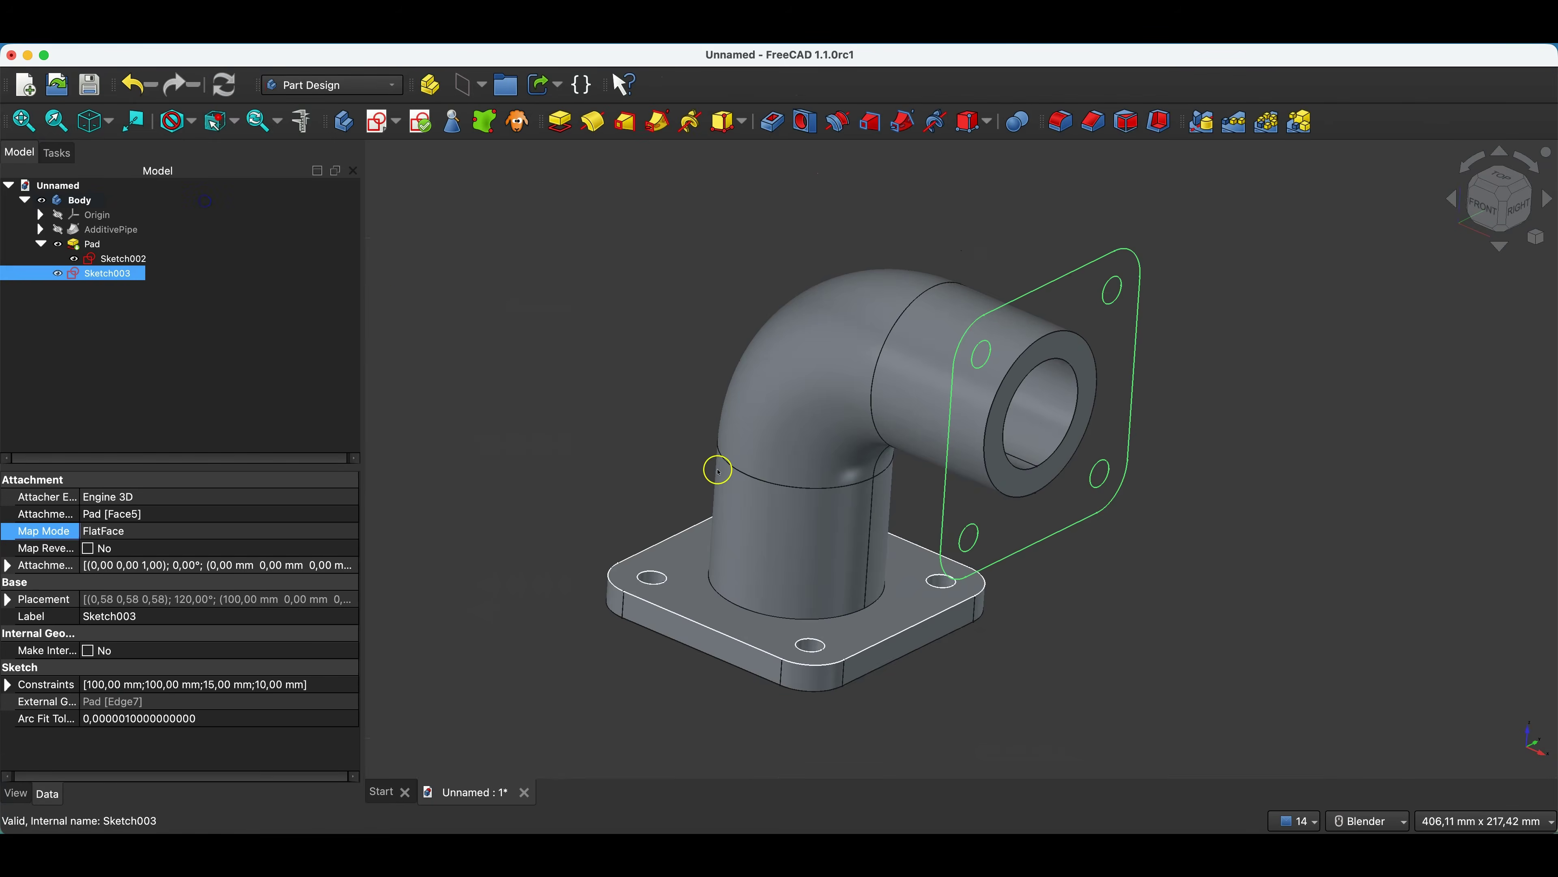
- Pad the copied flange sketch 10 mm one-sided along the sketch normal, outward from the pipe end
click(562, 123)
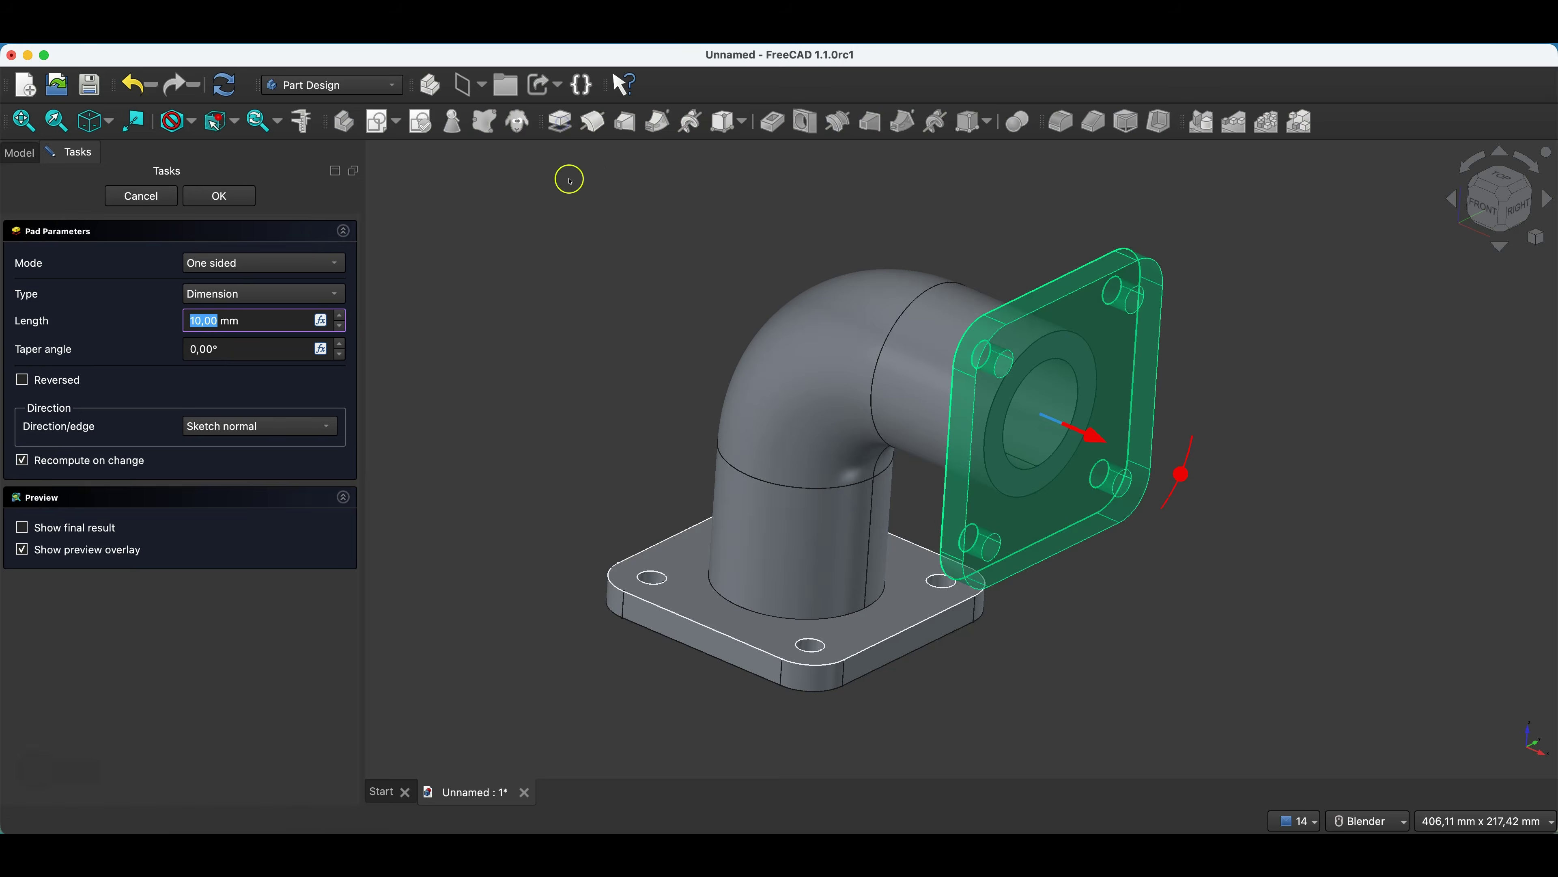
middle_drag(1225, 567, 717, 592)
click(219, 195)
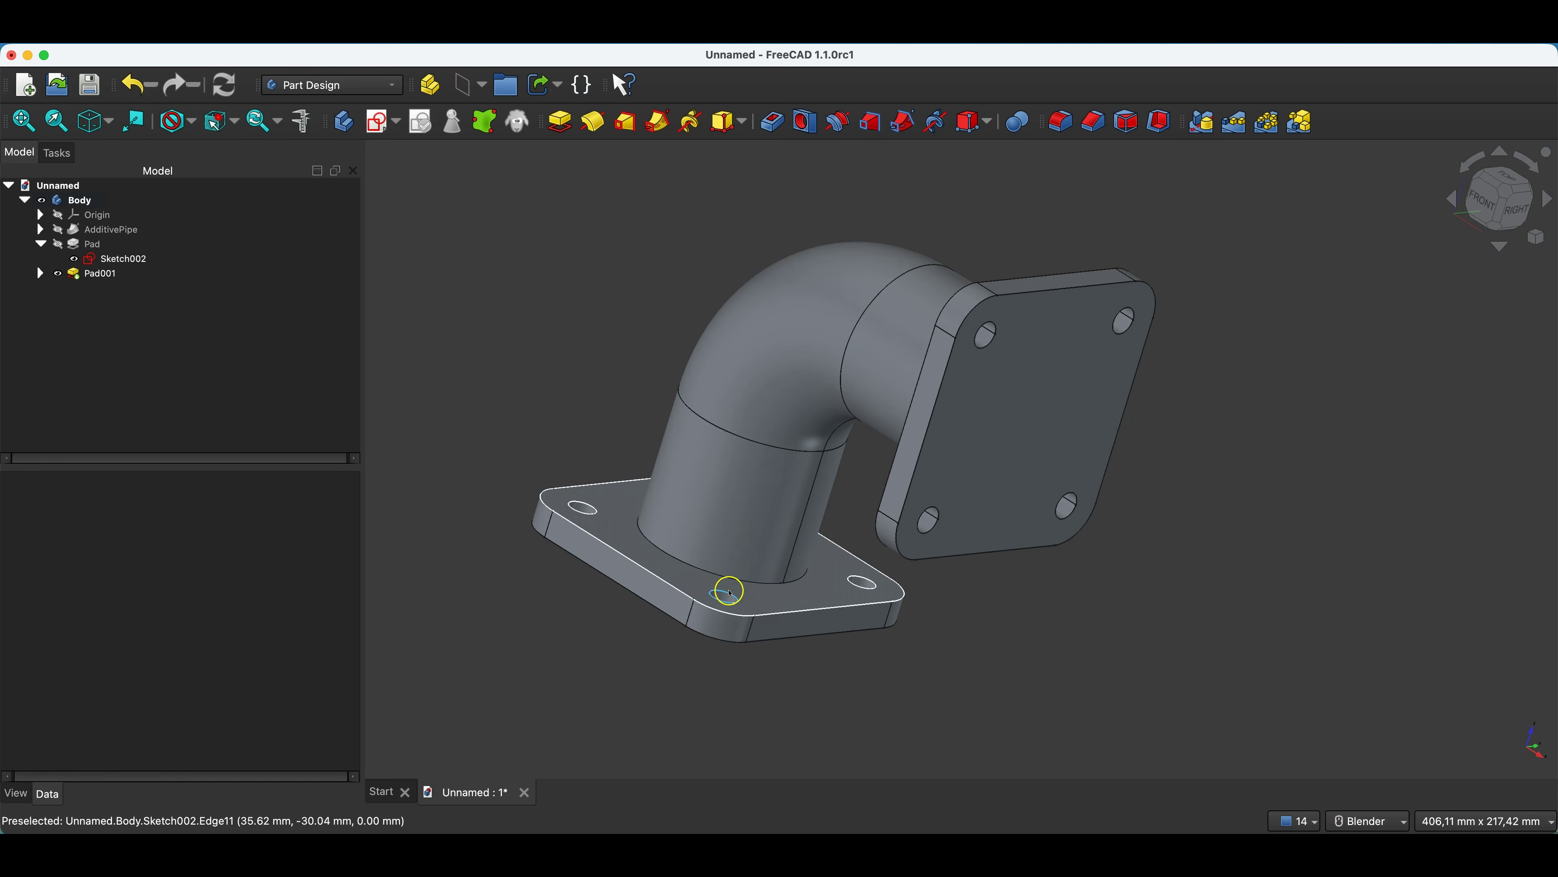
middle_drag(1058, 315, 1044, 355)
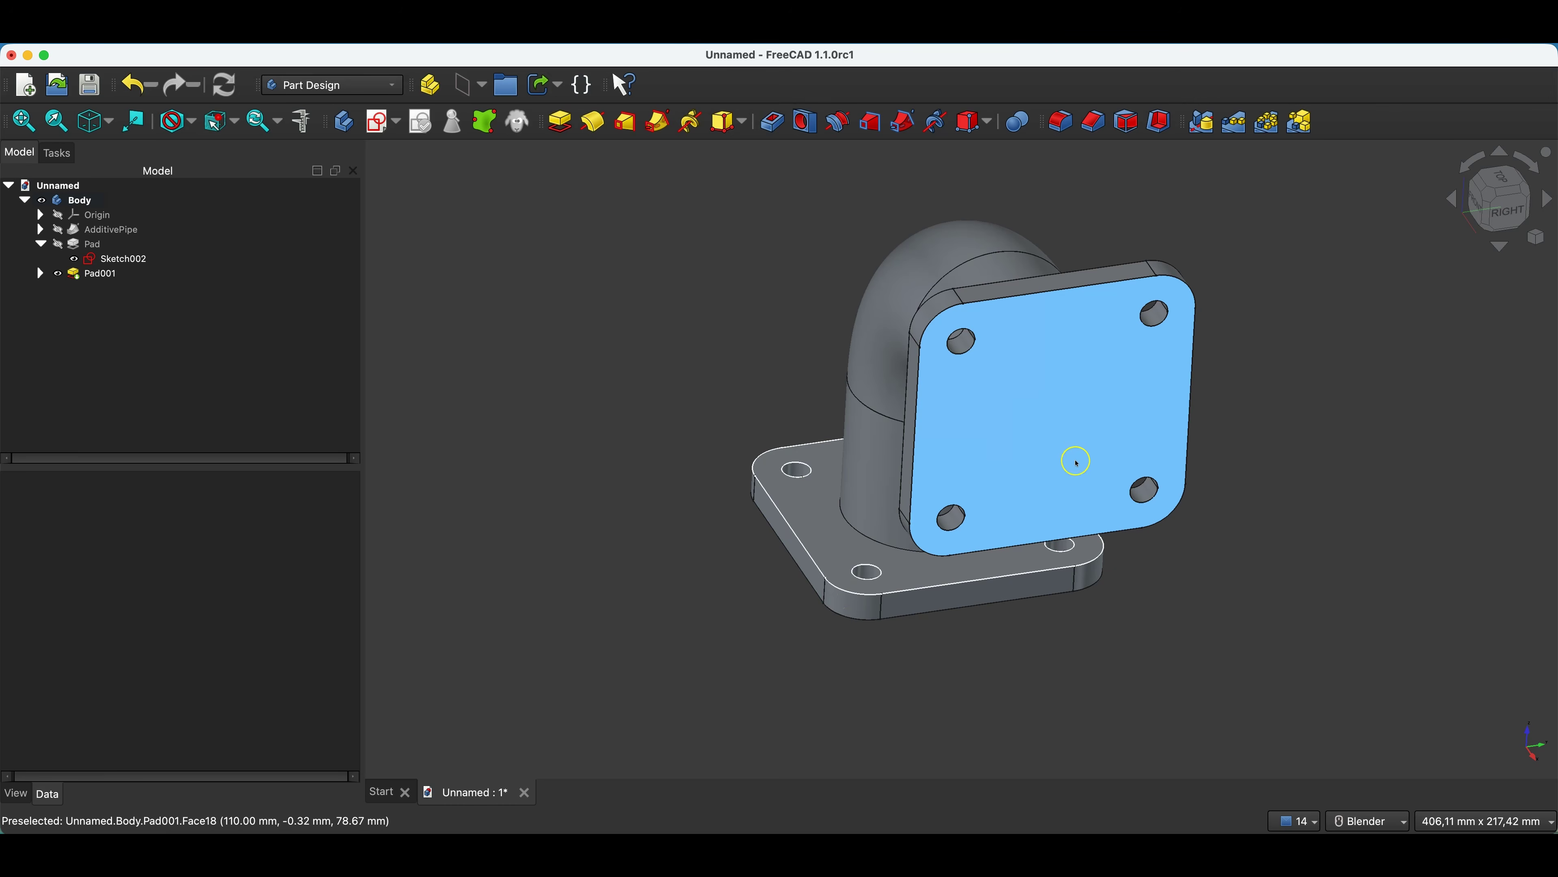
scroll(1131, 337, up, 3)
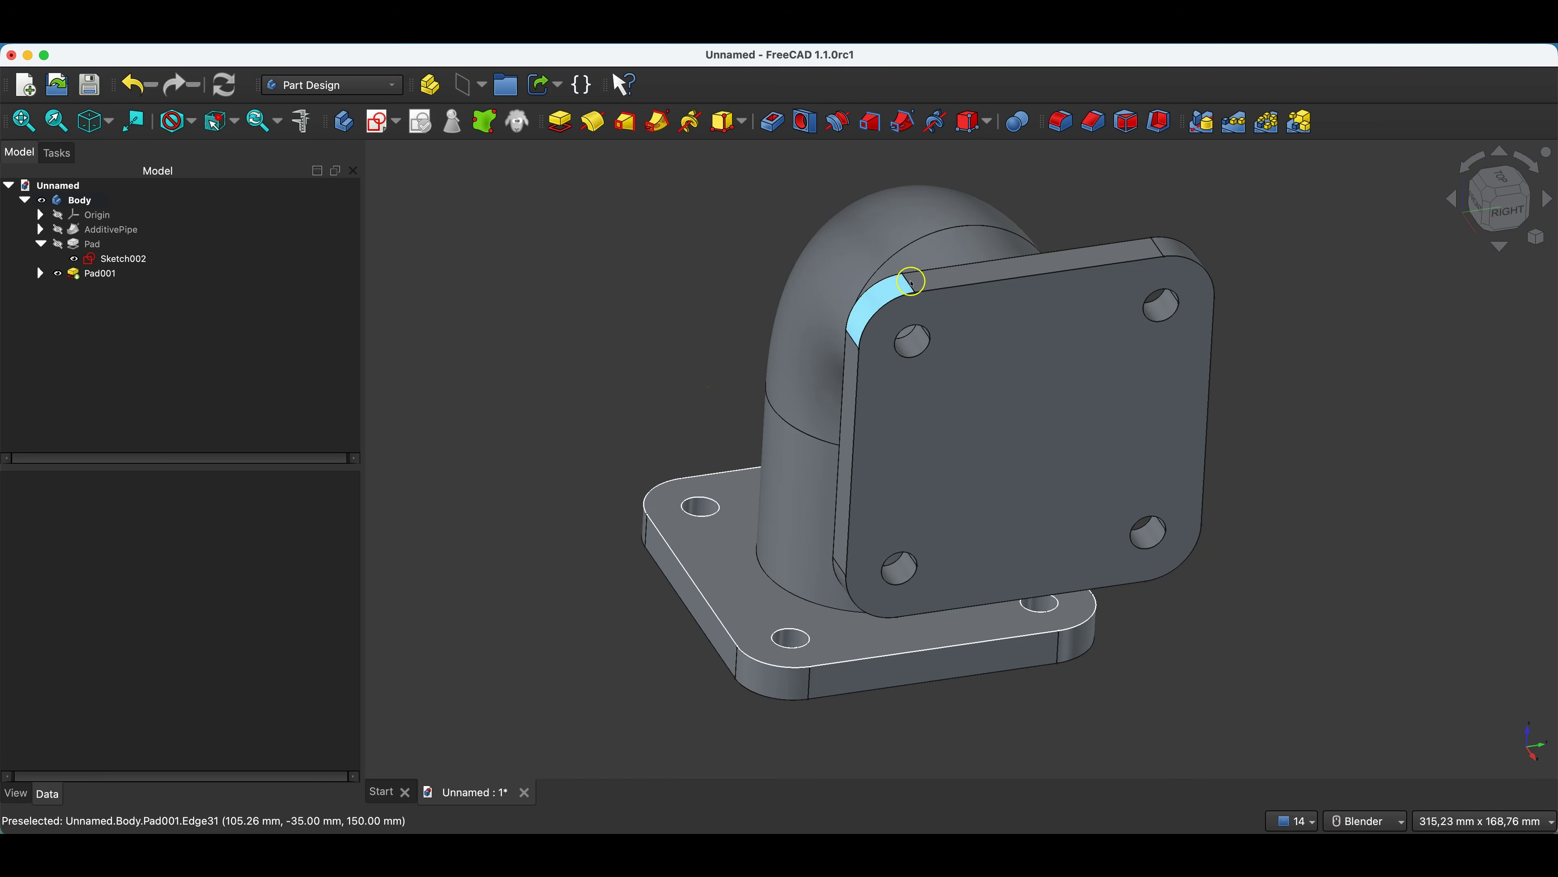
click(993, 435)
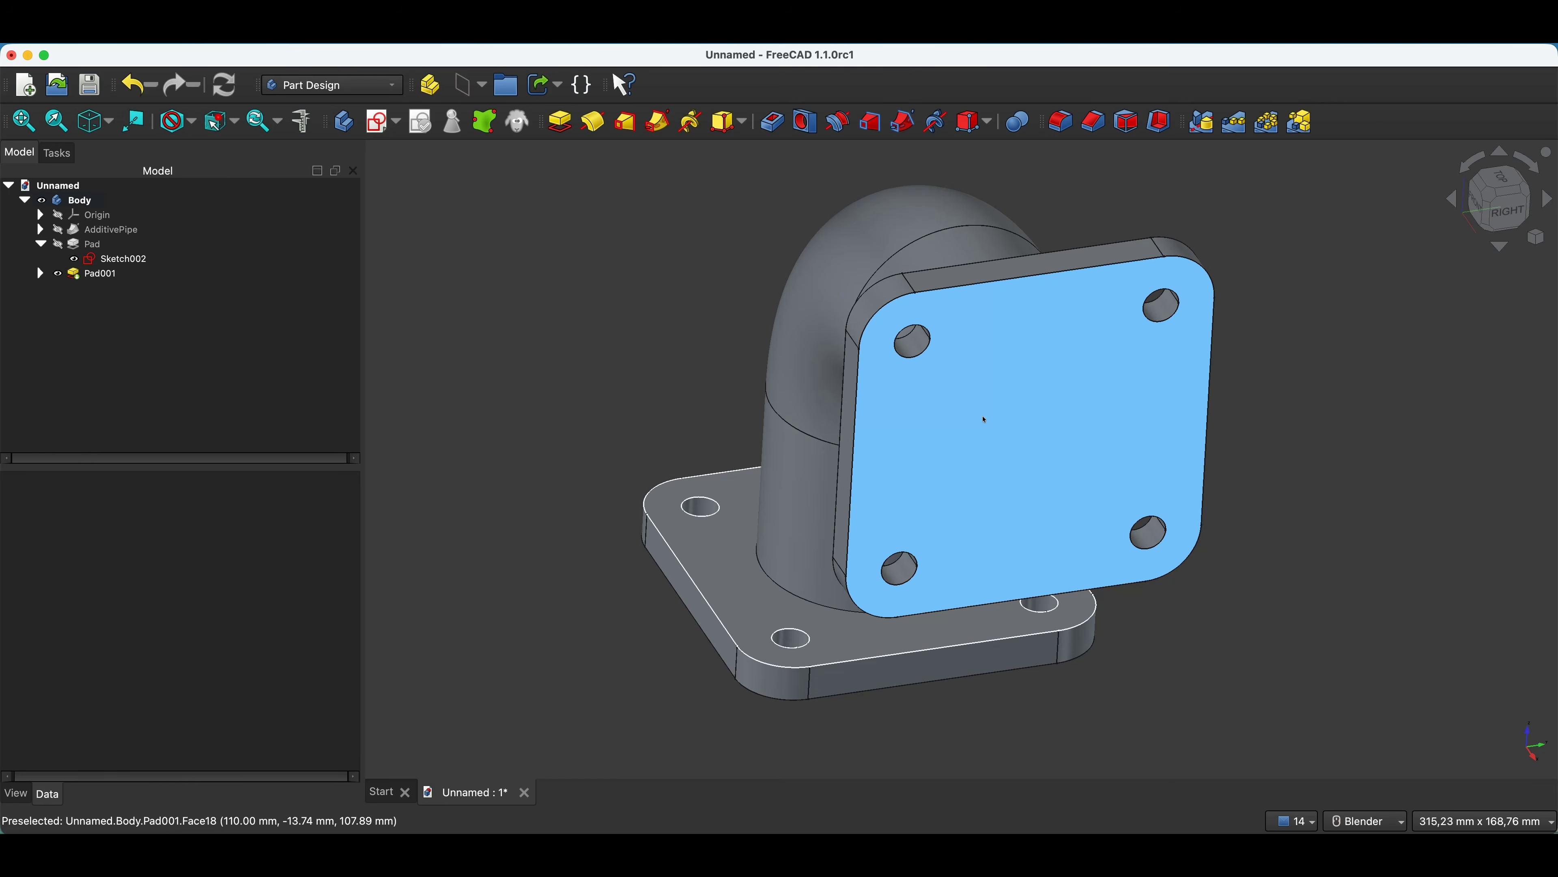
click(650, 341)
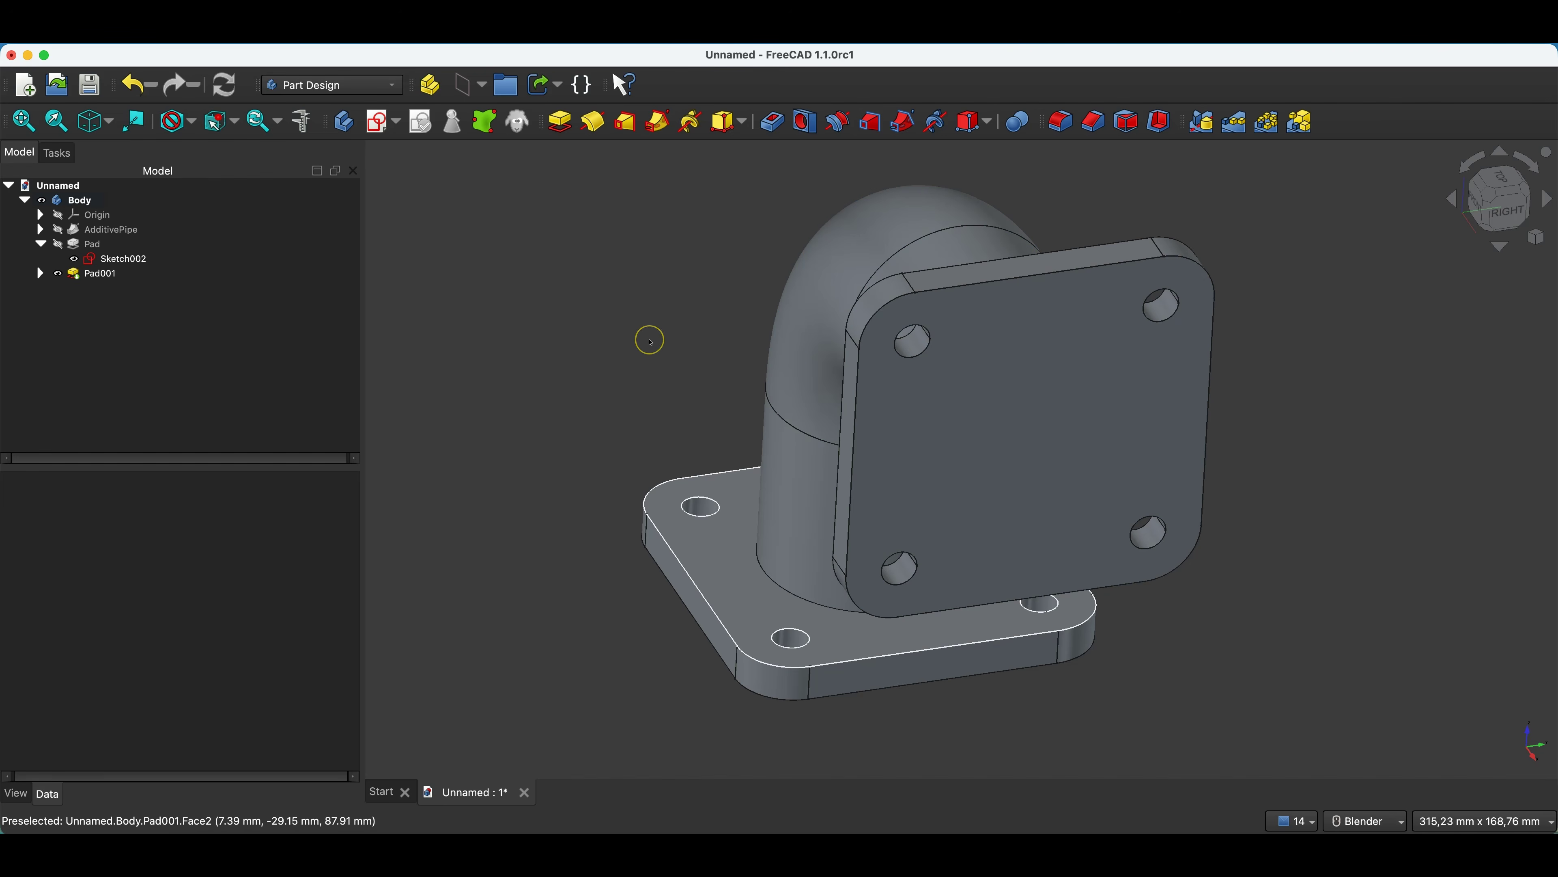